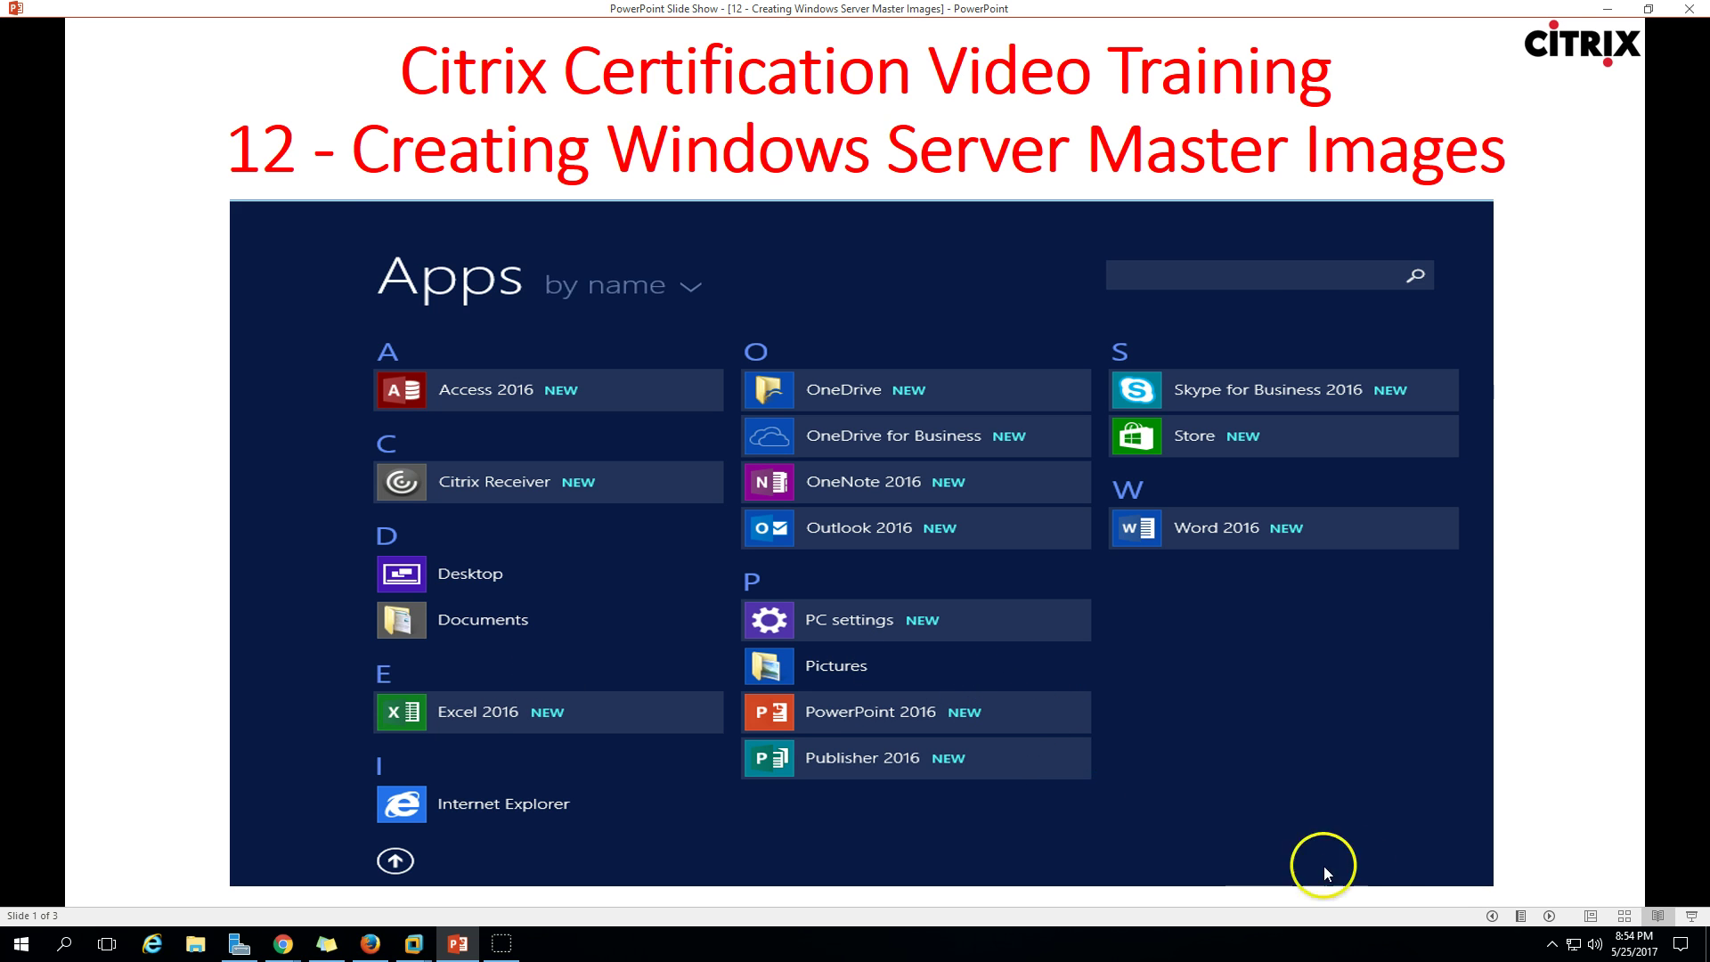
Advance the slide show to slide 2, the lab setup diagram of host names, IPs and RAM.
{"action": "left_click", "coordinate": [1550, 916]}
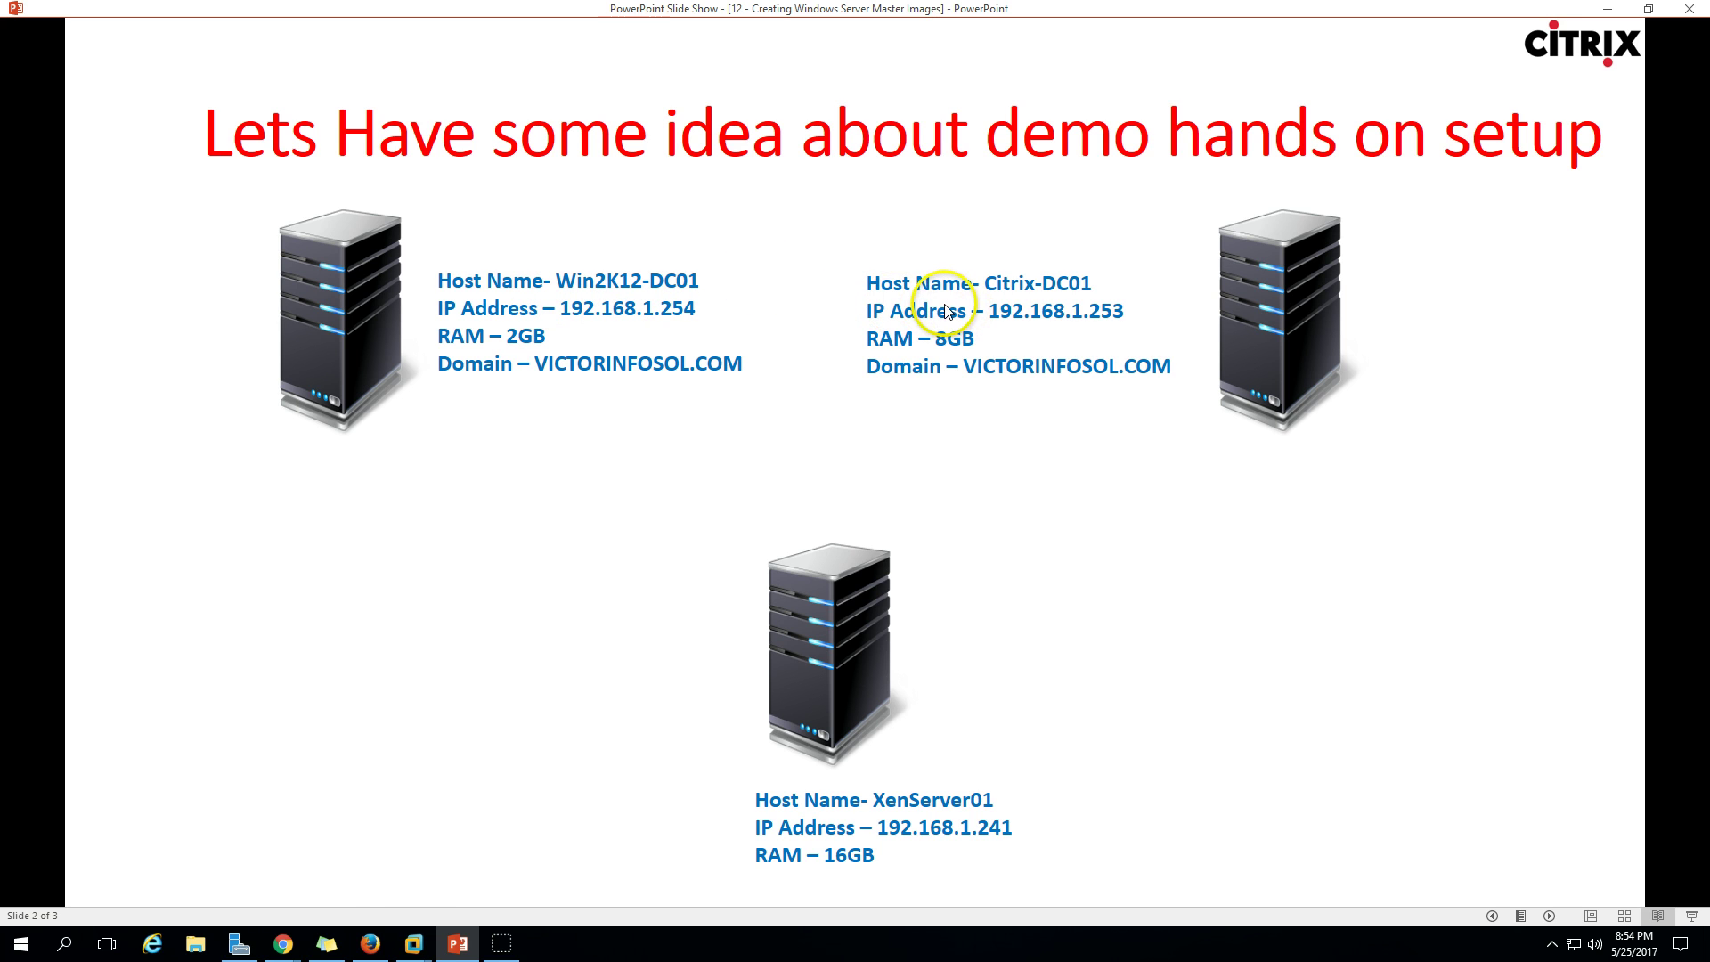
Open Server Manager on Win2K12-DC01 and review its Local Server properties.
{"action": "mouse_move", "coordinate": [415, 944]}
{"action": "left_click", "coordinate": [349, 850]}
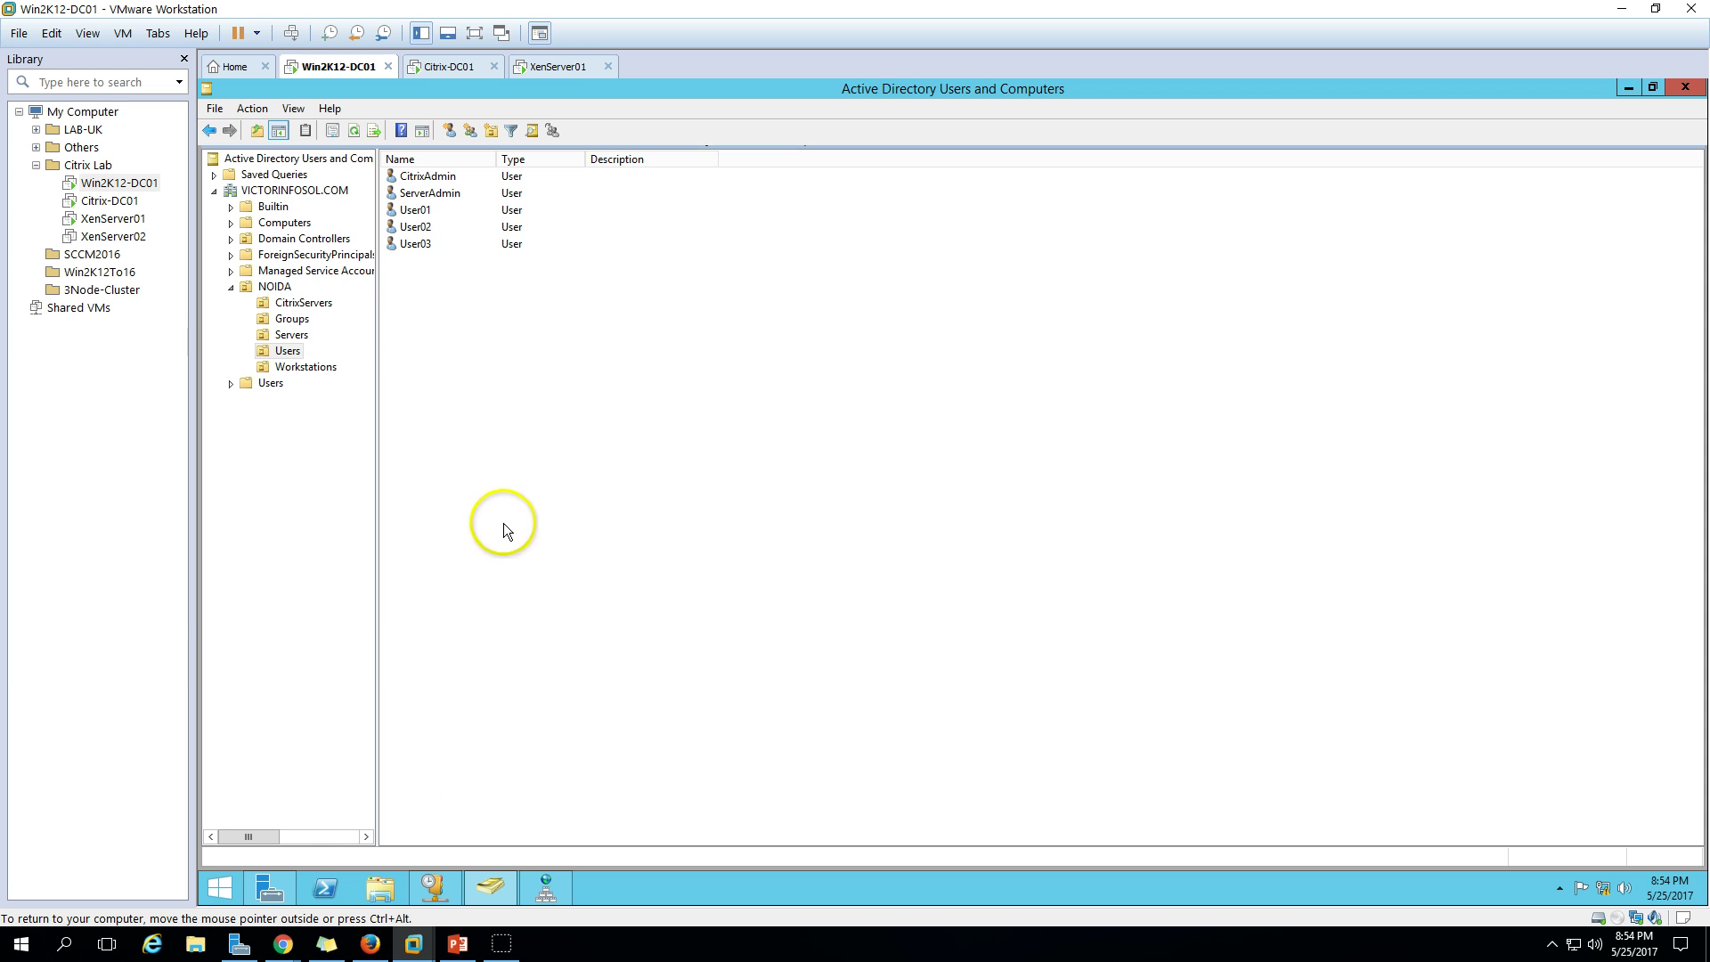
{"action": "left_click", "coordinate": [270, 888]}
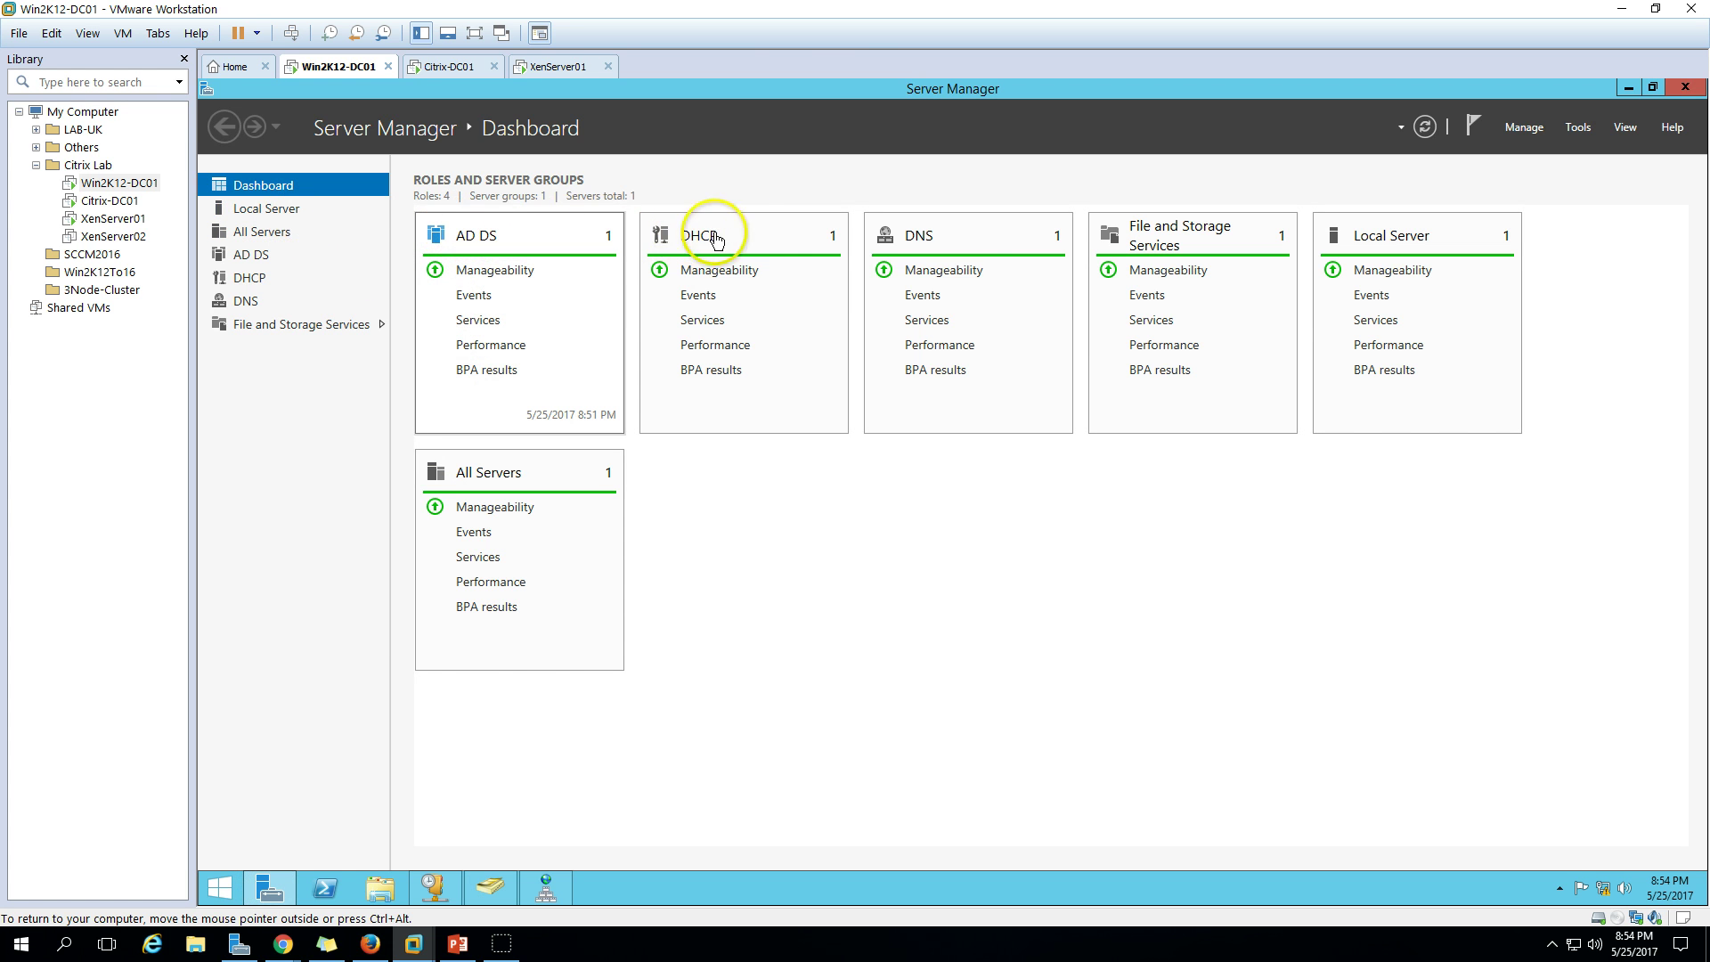
{"action": "left_click", "coordinate": [285, 213]}
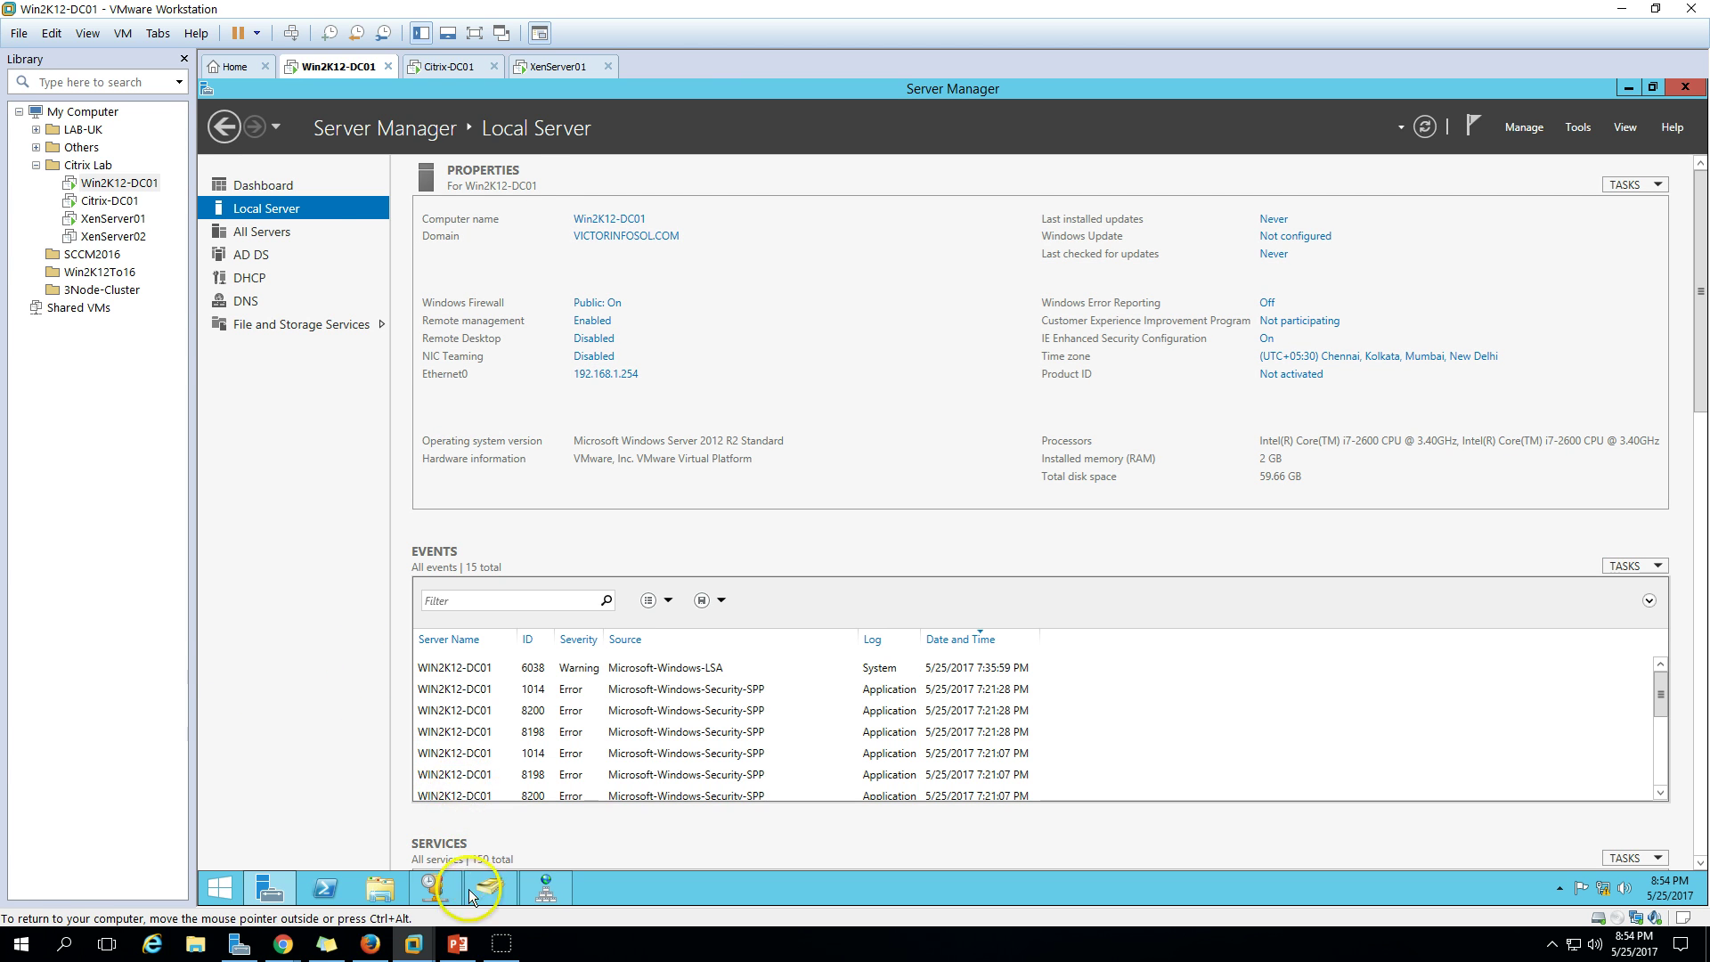
Glance back at the lab setup slide, then switch to the Citrix-DC01 VM tab.
{"action": "left_click", "coordinate": [457, 944]}
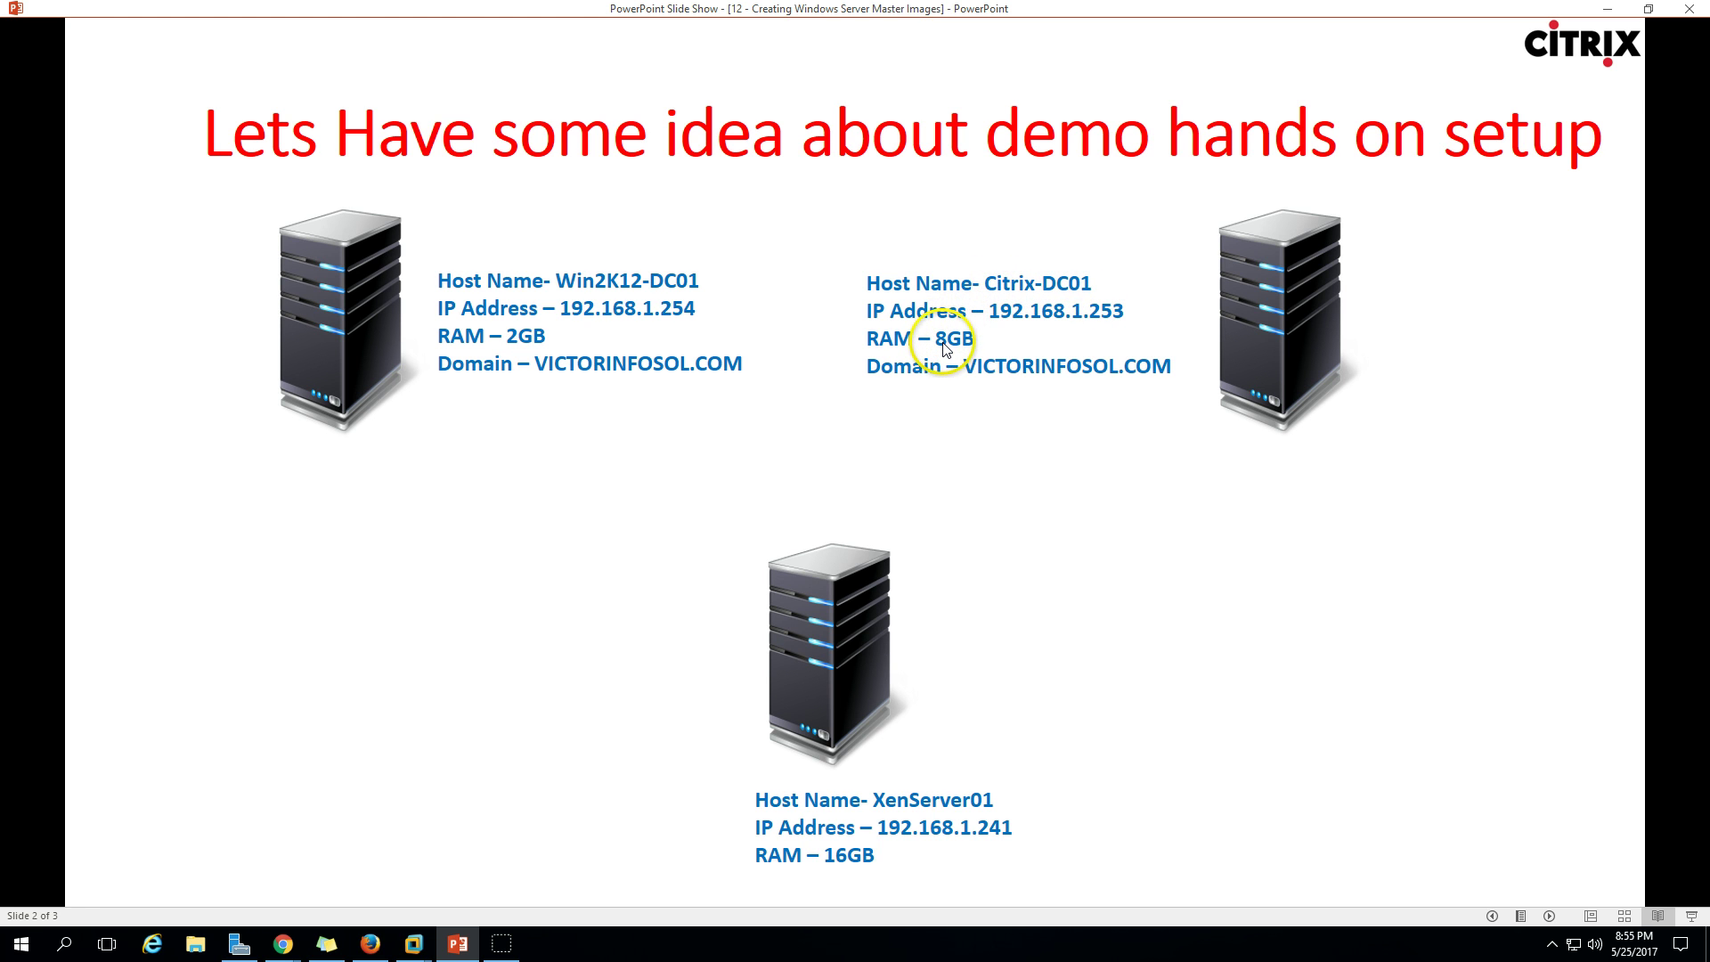
{"action": "left_click", "coordinate": [413, 943]}
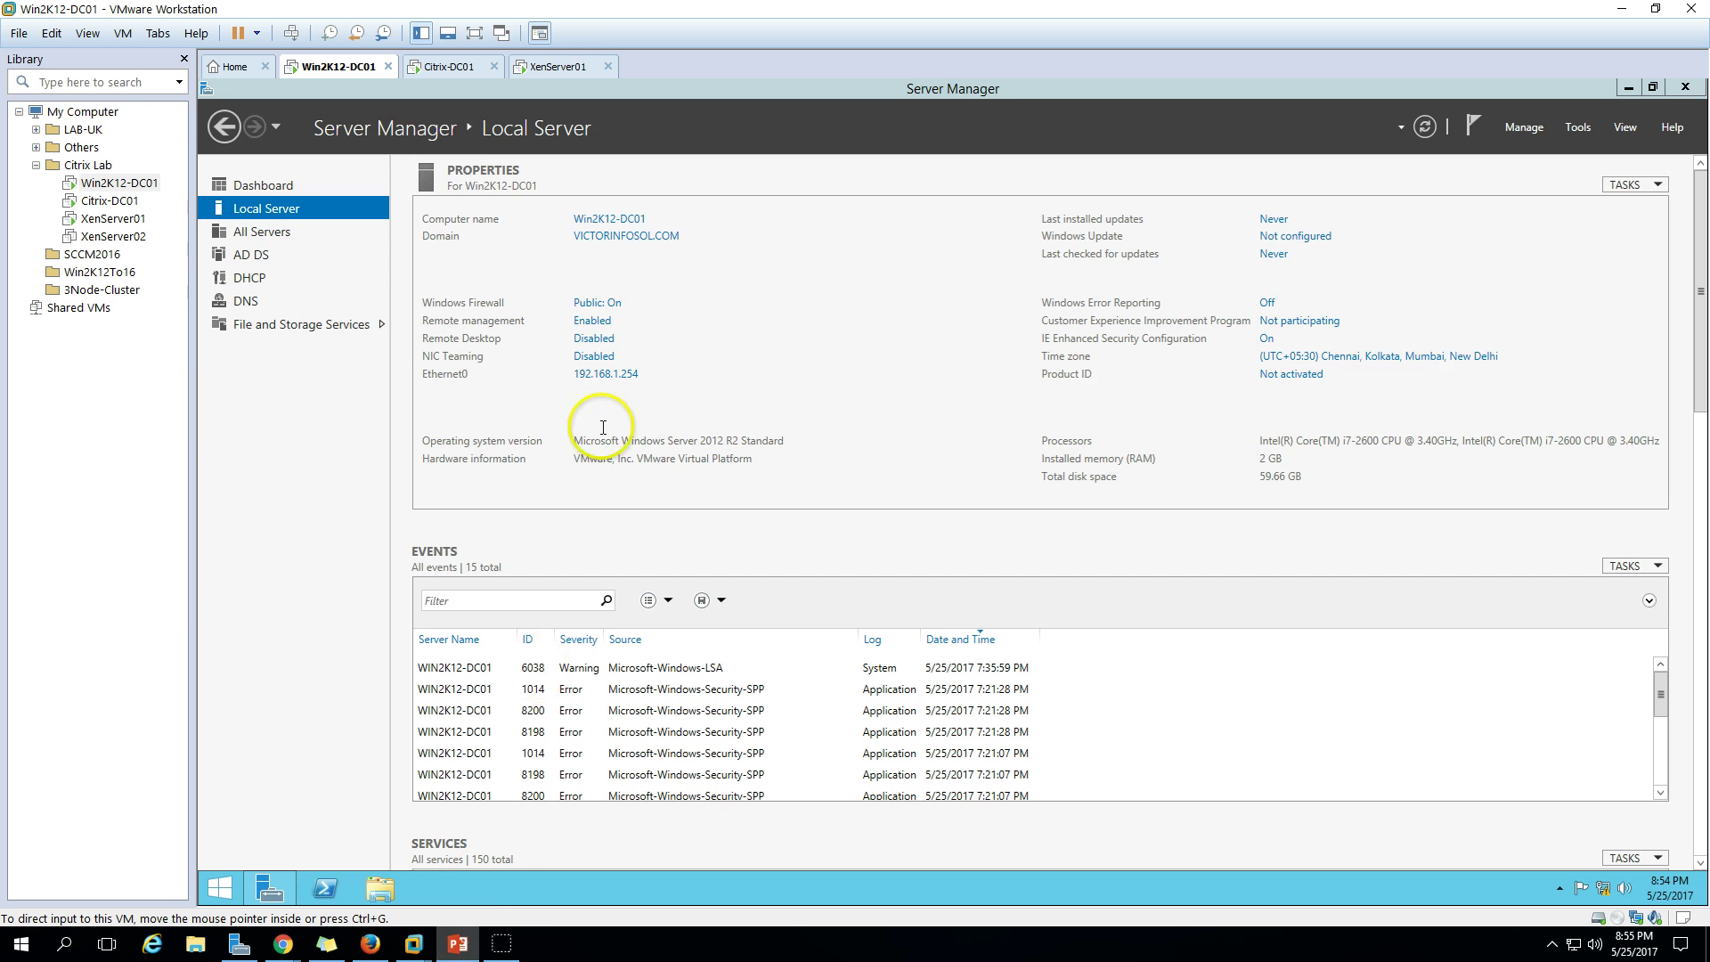
{"action": "left_click", "coordinate": [462, 71]}
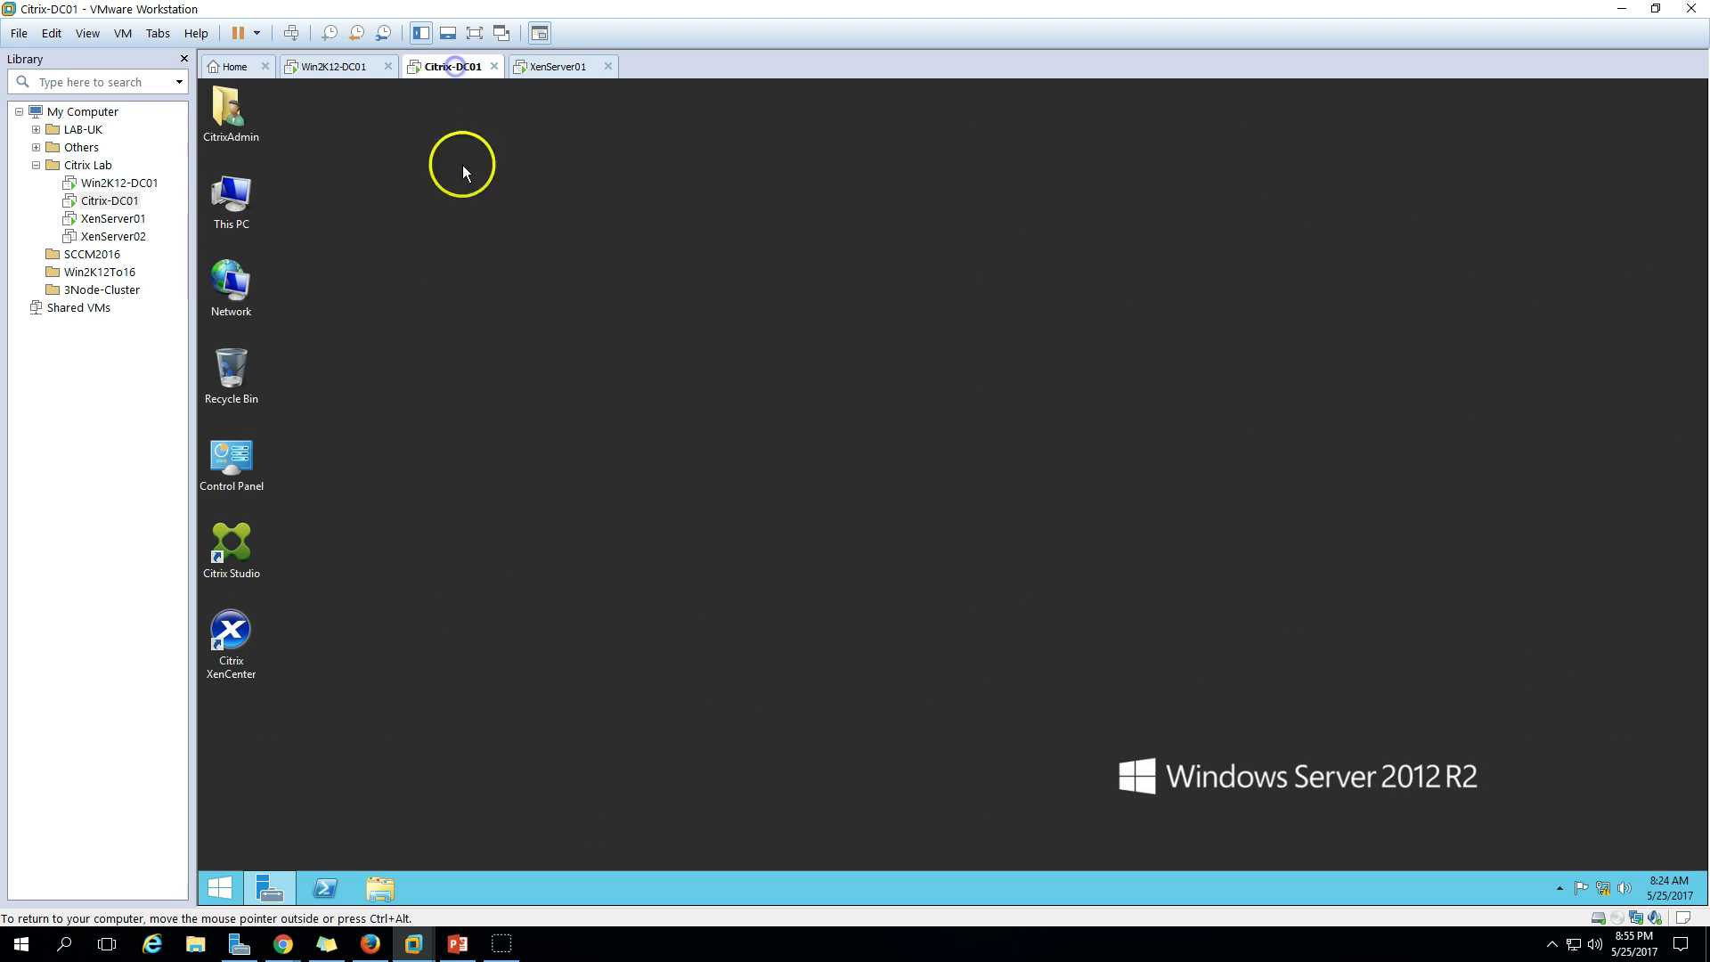
Open Server Manager on Citrix-DC01 and review its Local Server properties.
{"action": "left_click", "coordinate": [272, 882]}
{"action": "left_click", "coordinate": [283, 210]}
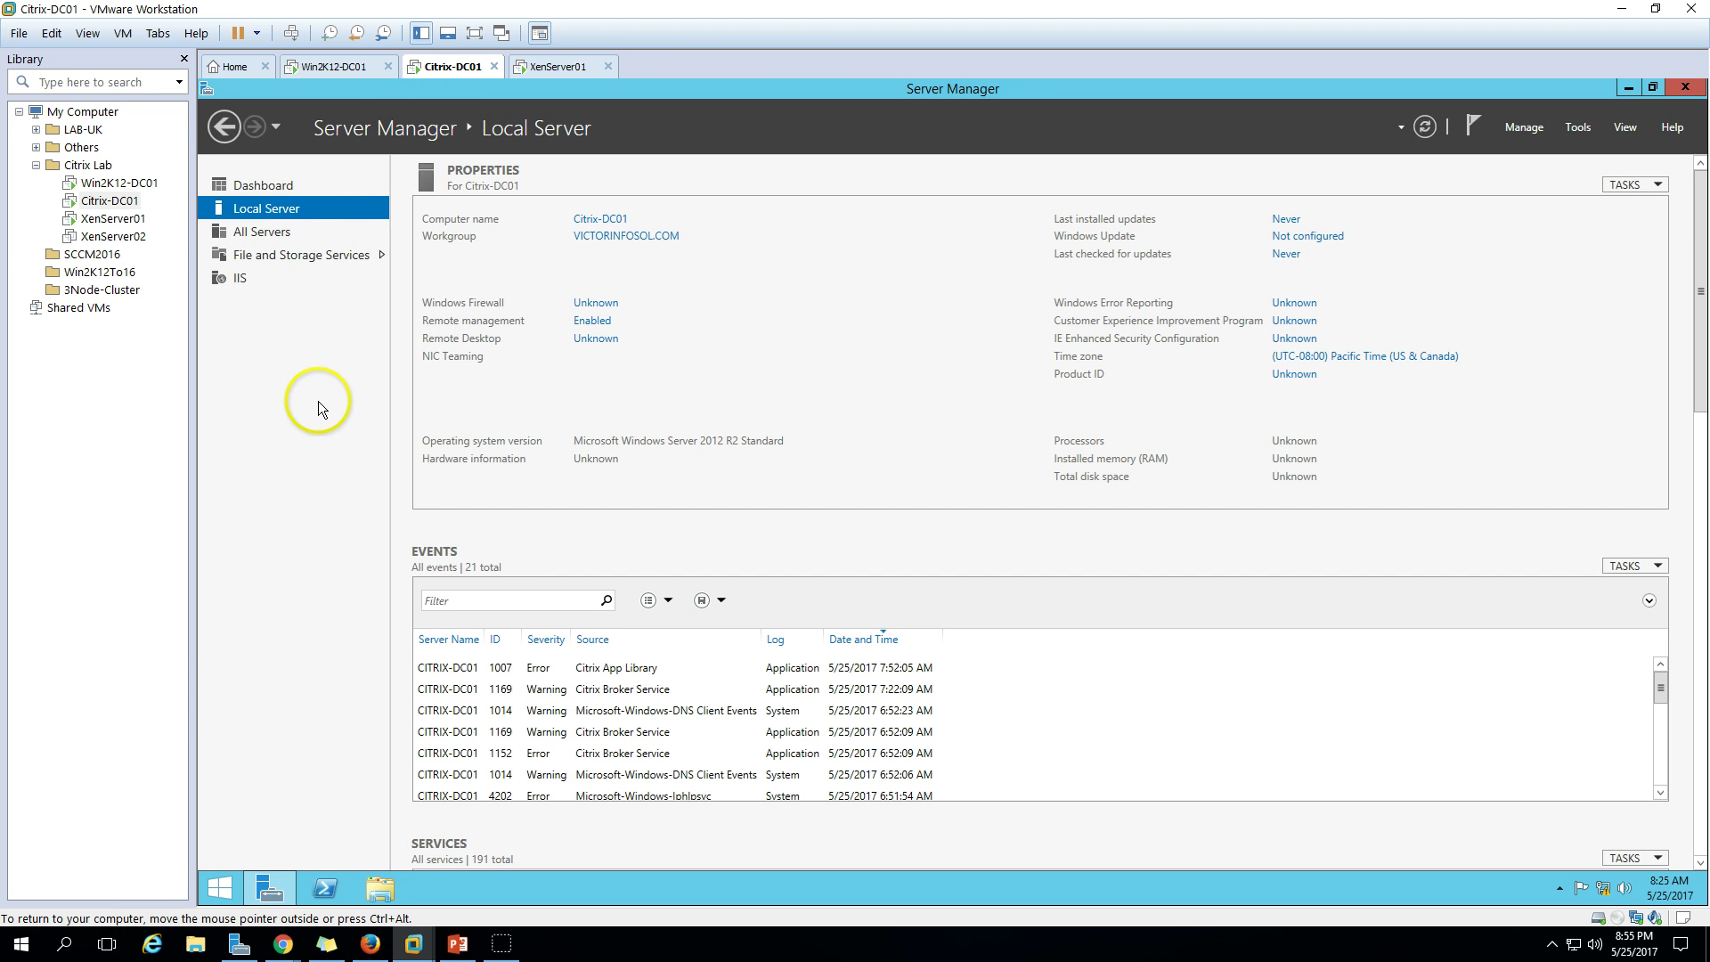
{"action": "left_click", "coordinate": [316, 401]}
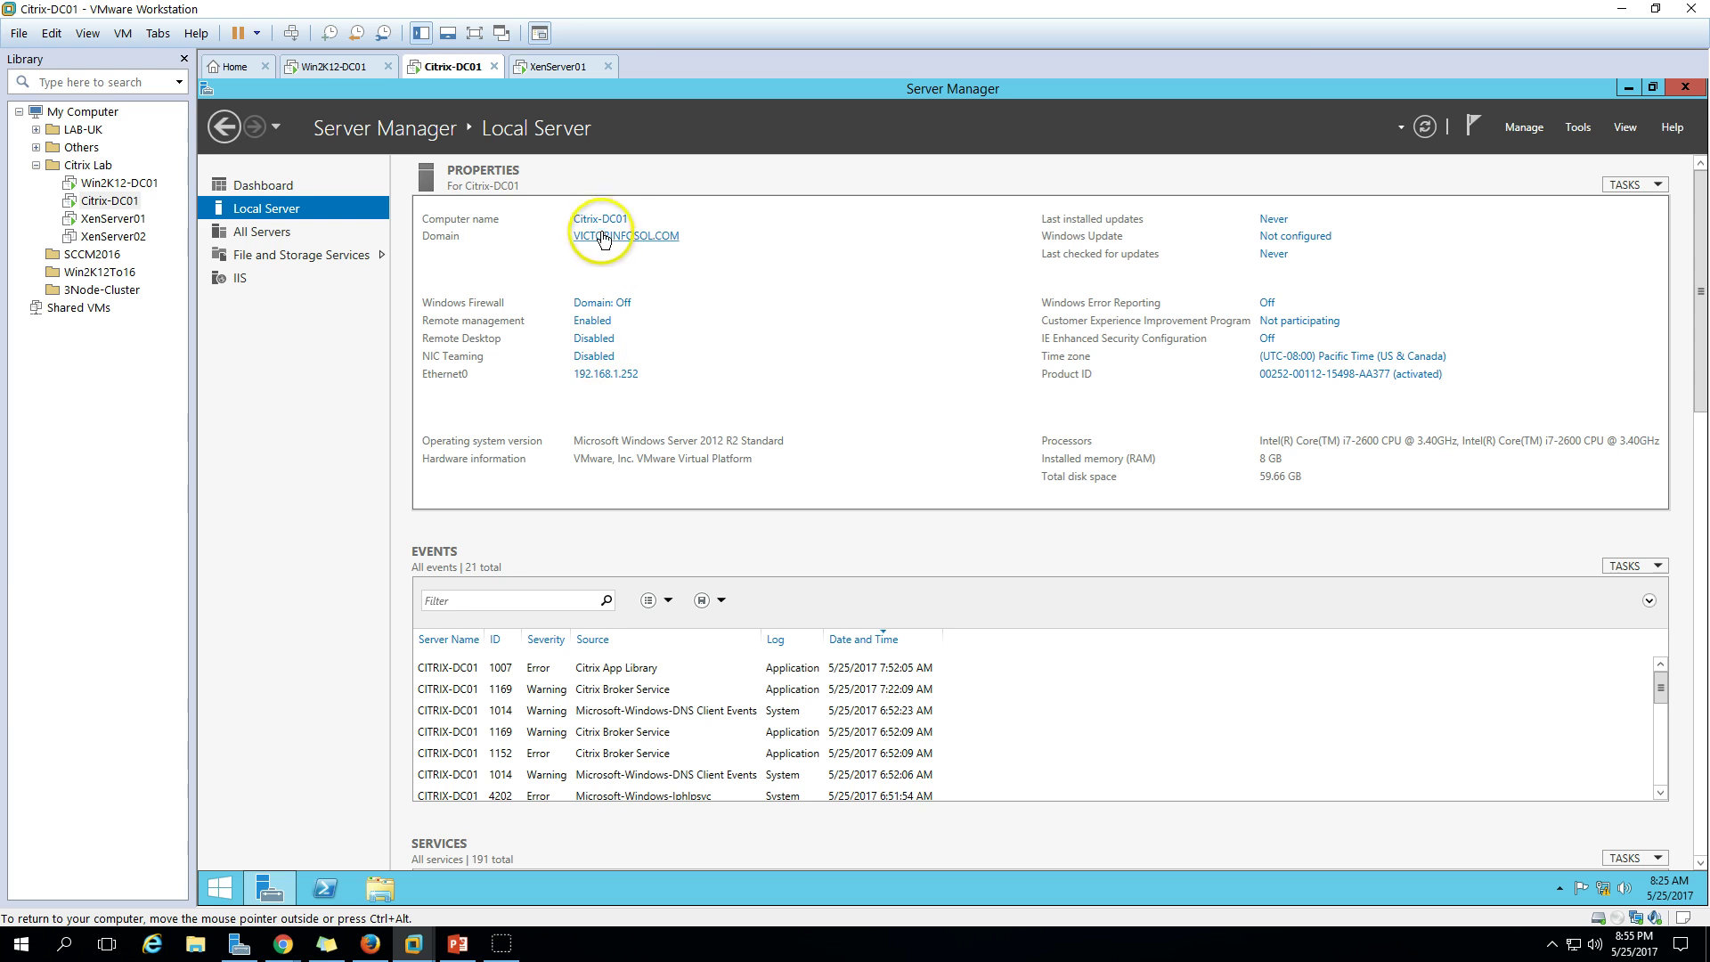
Browse the Start screen and Apps list, return to the Dashboard, then bring up the slide show.
{"action": "left_click", "coordinate": [219, 888]}
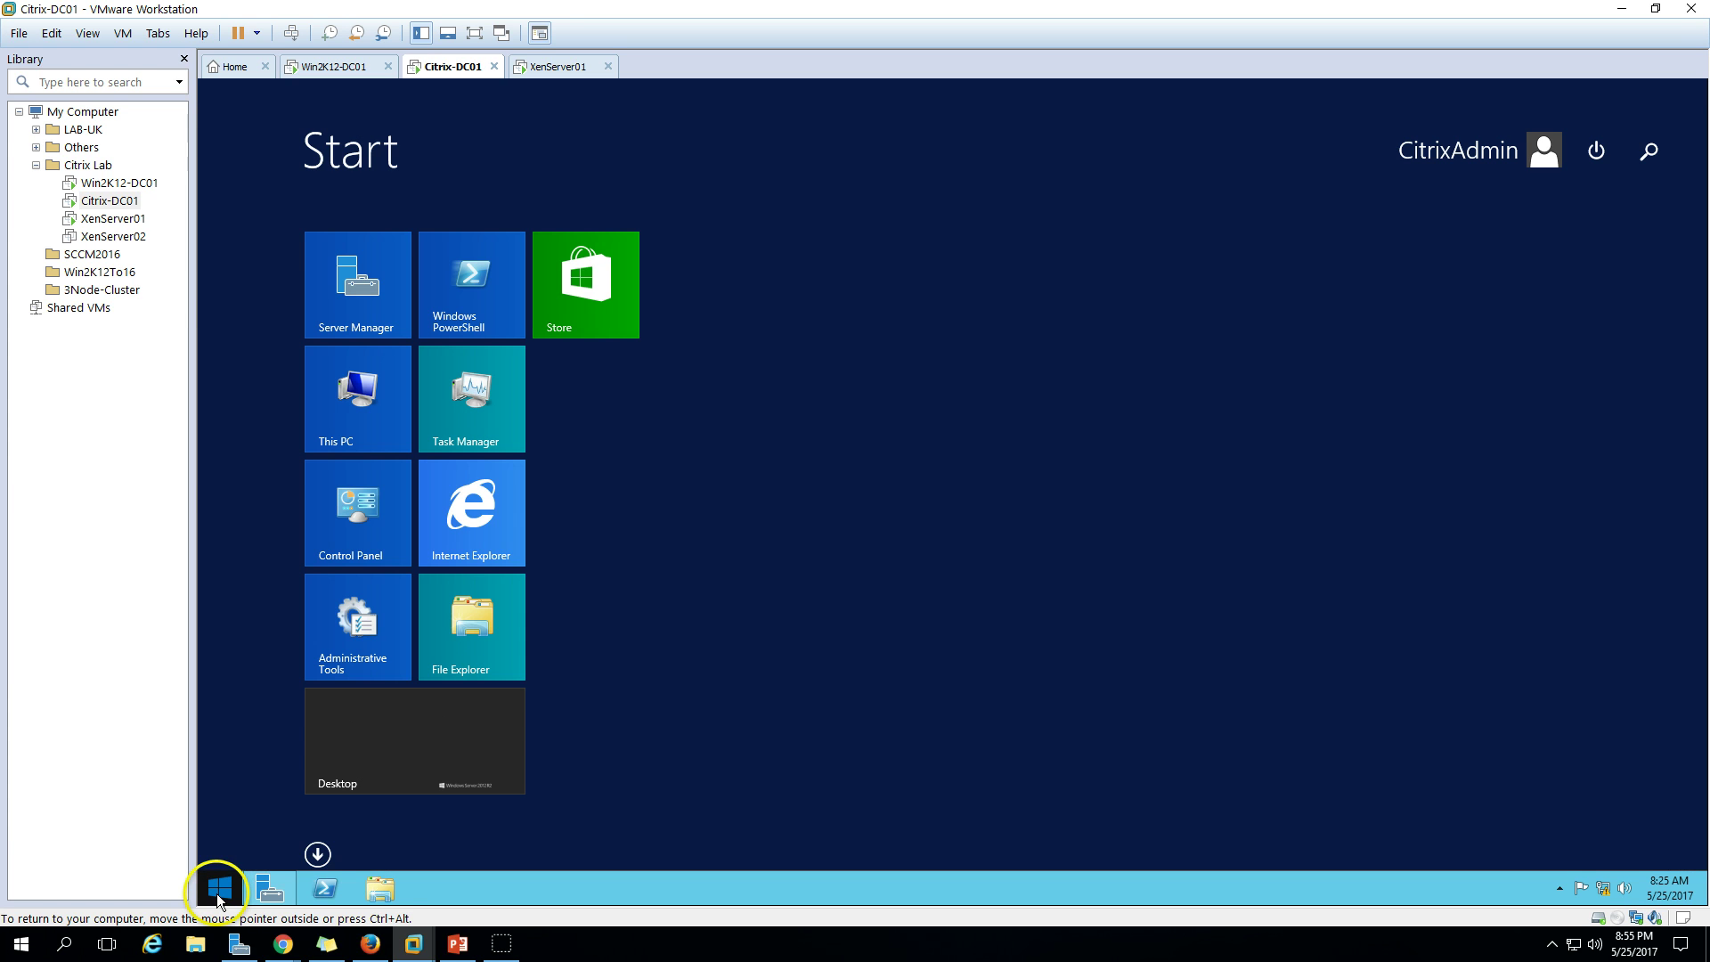
{"action": "left_click", "coordinate": [321, 857]}
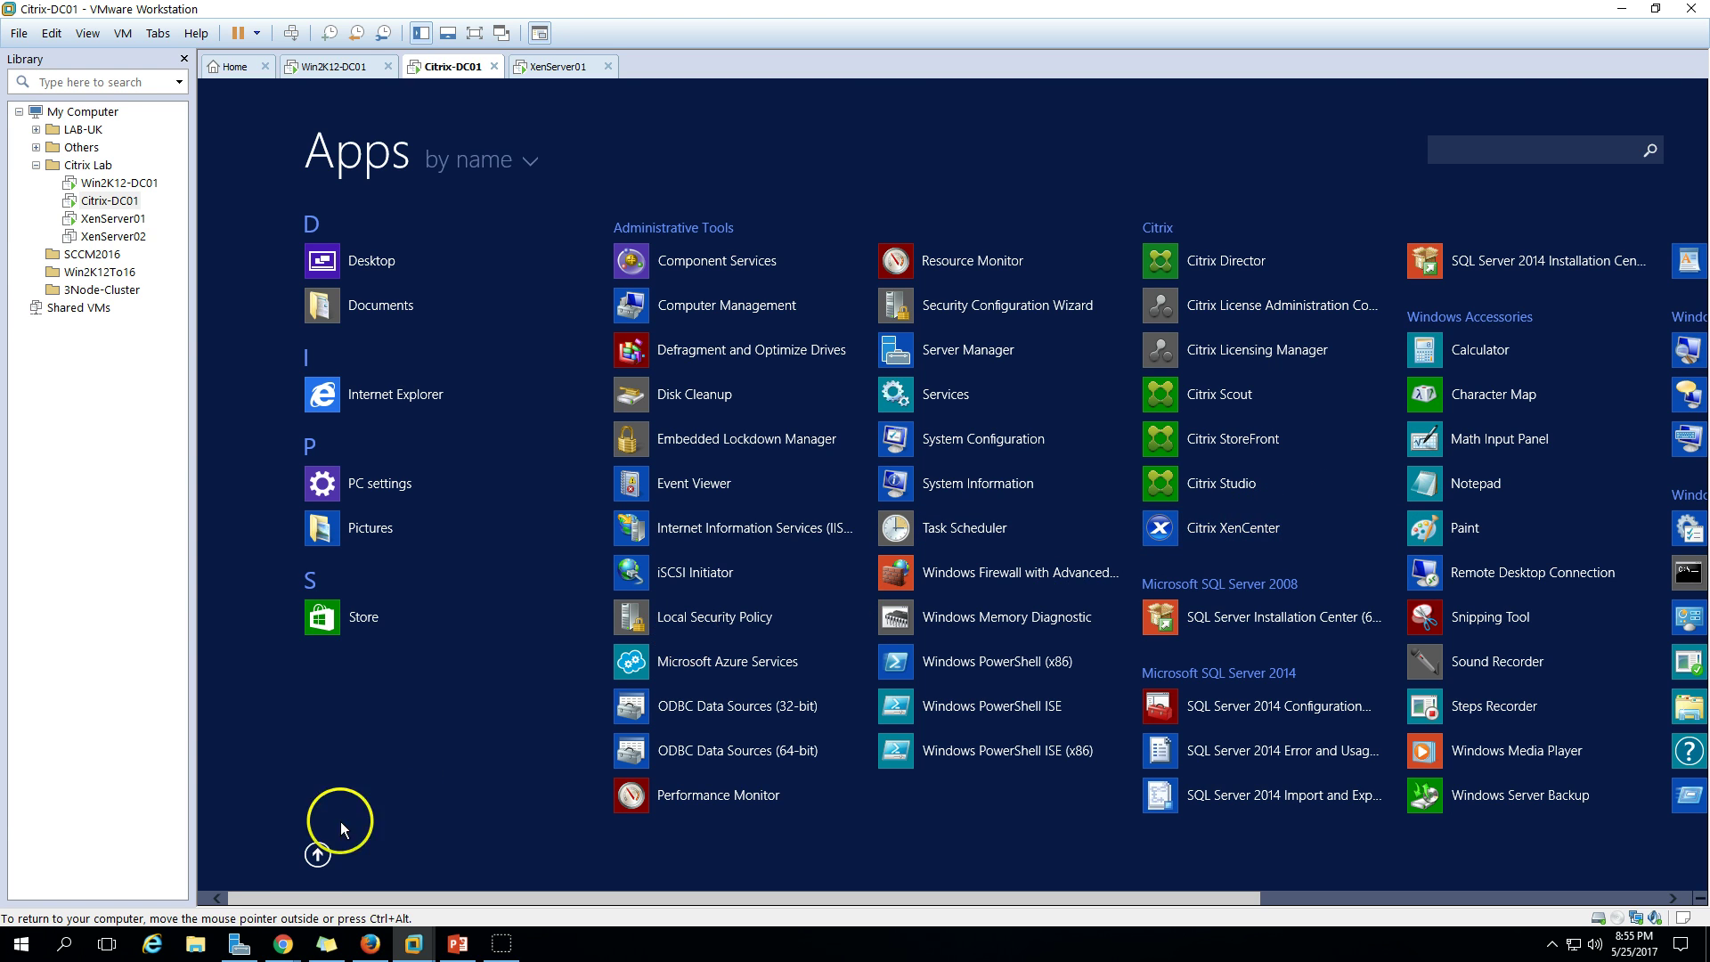
{"action": "left_click", "coordinate": [317, 854]}
{"action": "left_click", "coordinate": [386, 761]}
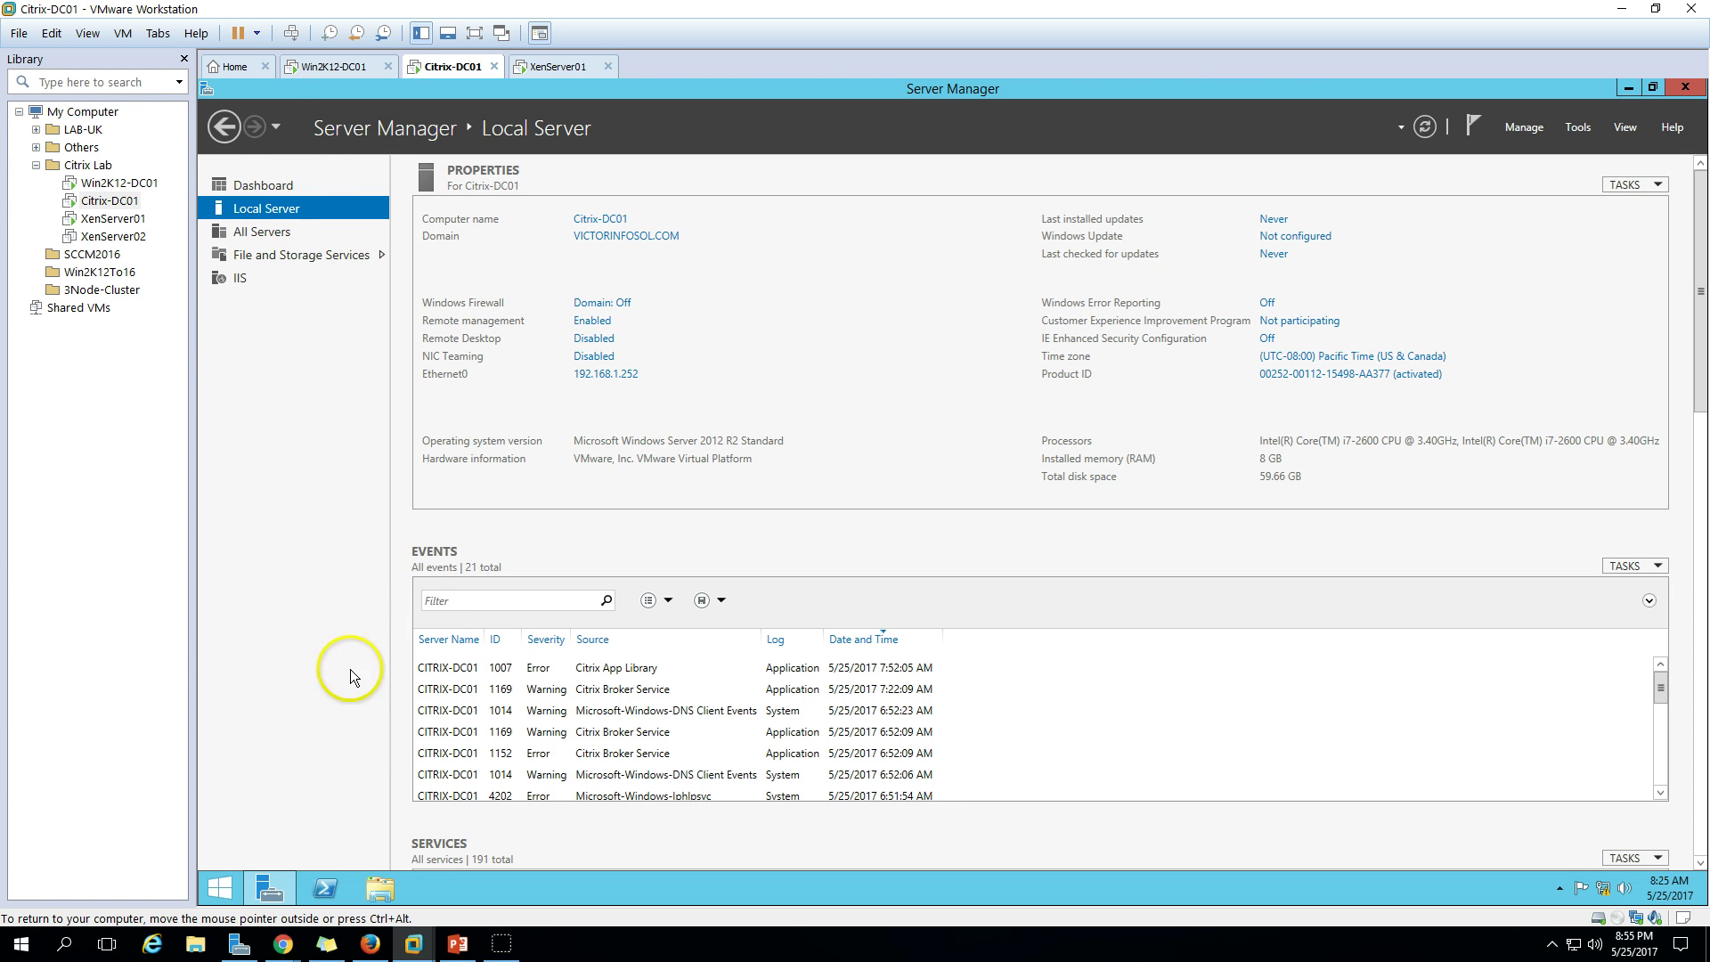
{"action": "left_click", "coordinate": [288, 187]}
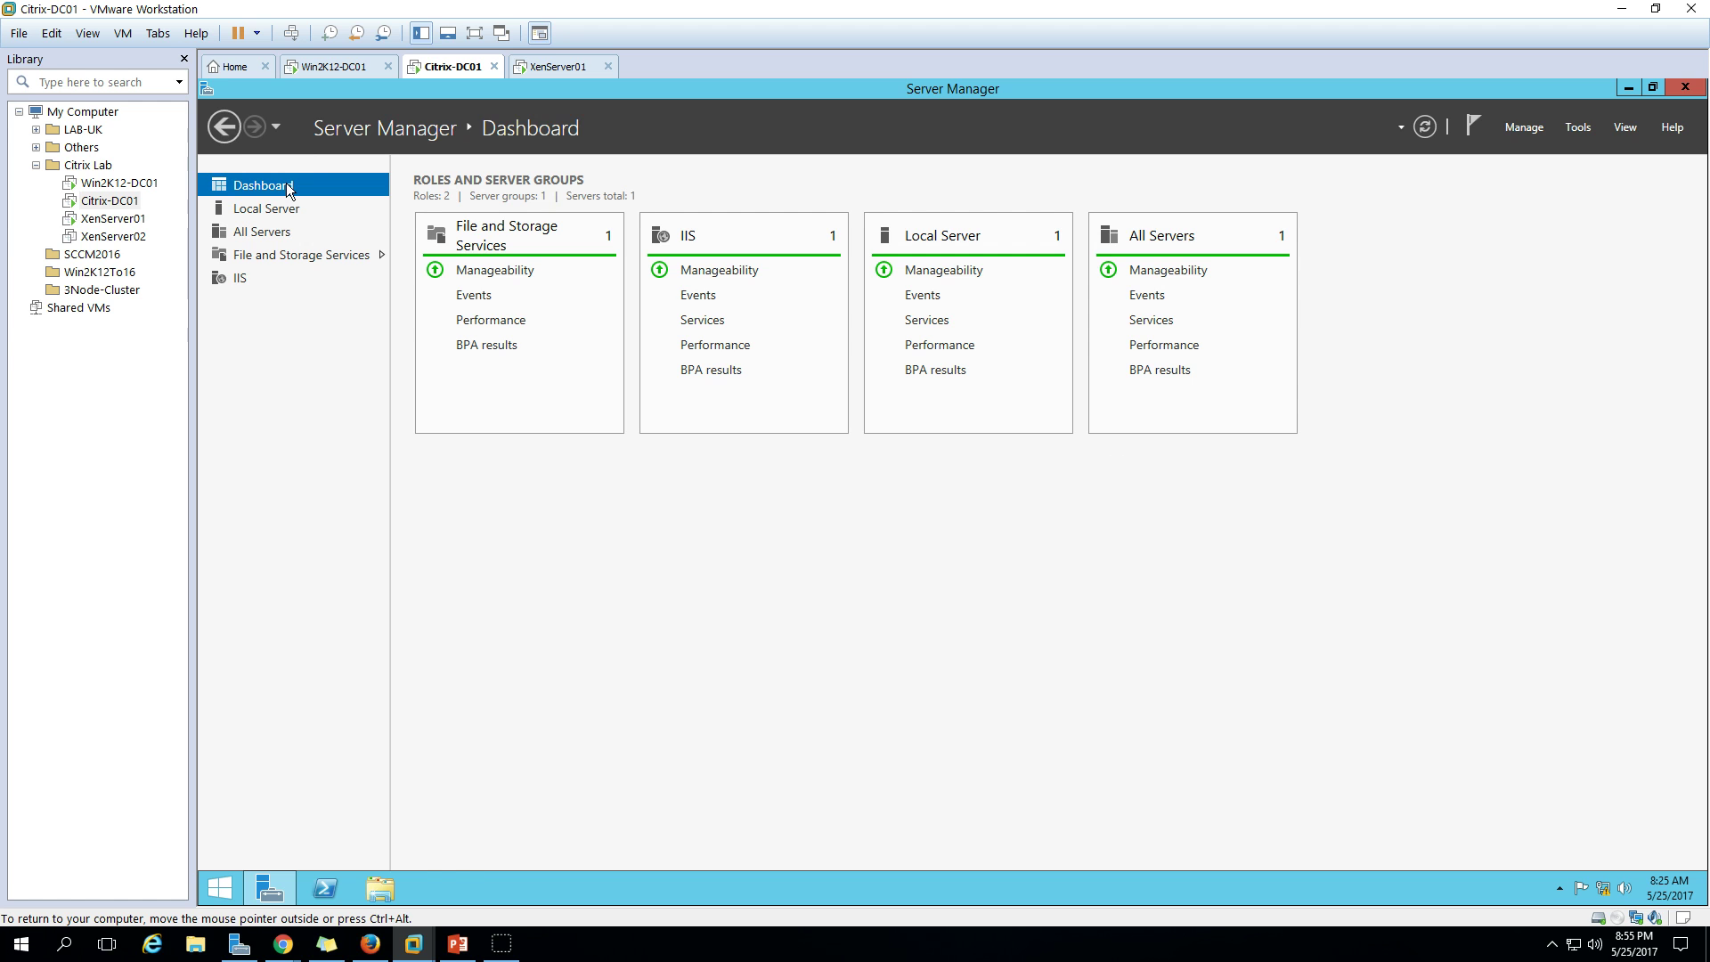
{"action": "left_click", "coordinate": [457, 943]}
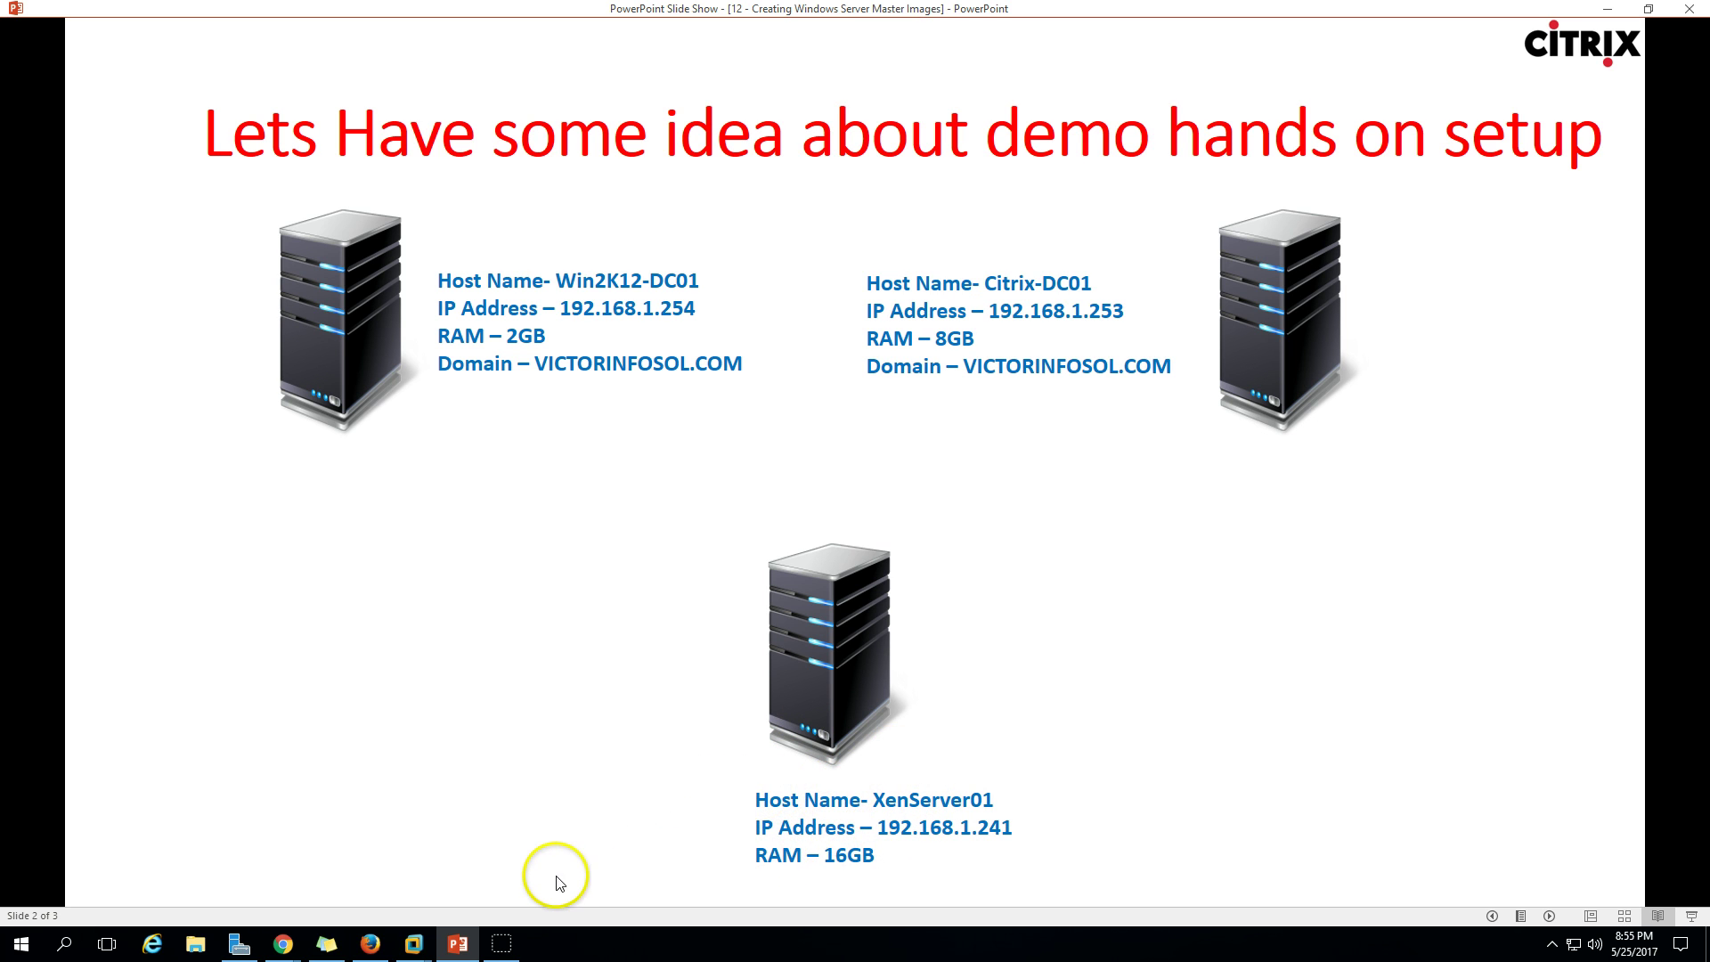
Check XenServer01's Network and Management Interface (IP 192.168.1.241), then return to Citrix-DC01.
{"action": "left_click", "coordinate": [414, 943]}
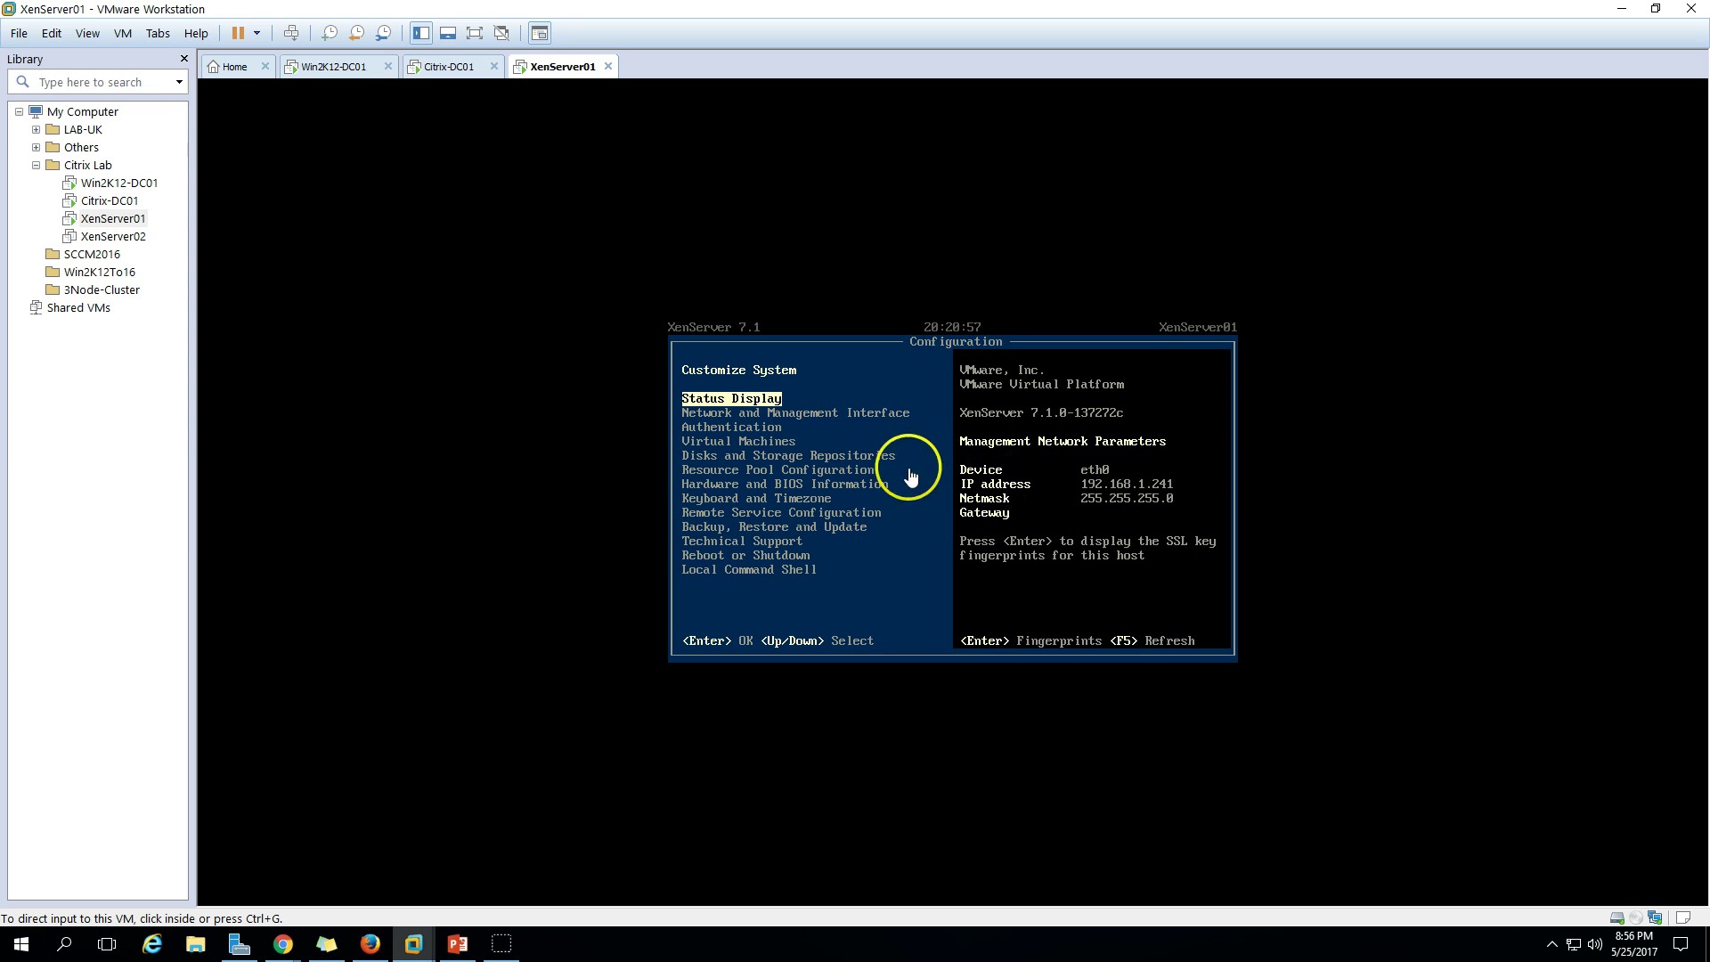
{"action": "left_click", "coordinate": [807, 425]}
{"action": "key", "text": "Down"}
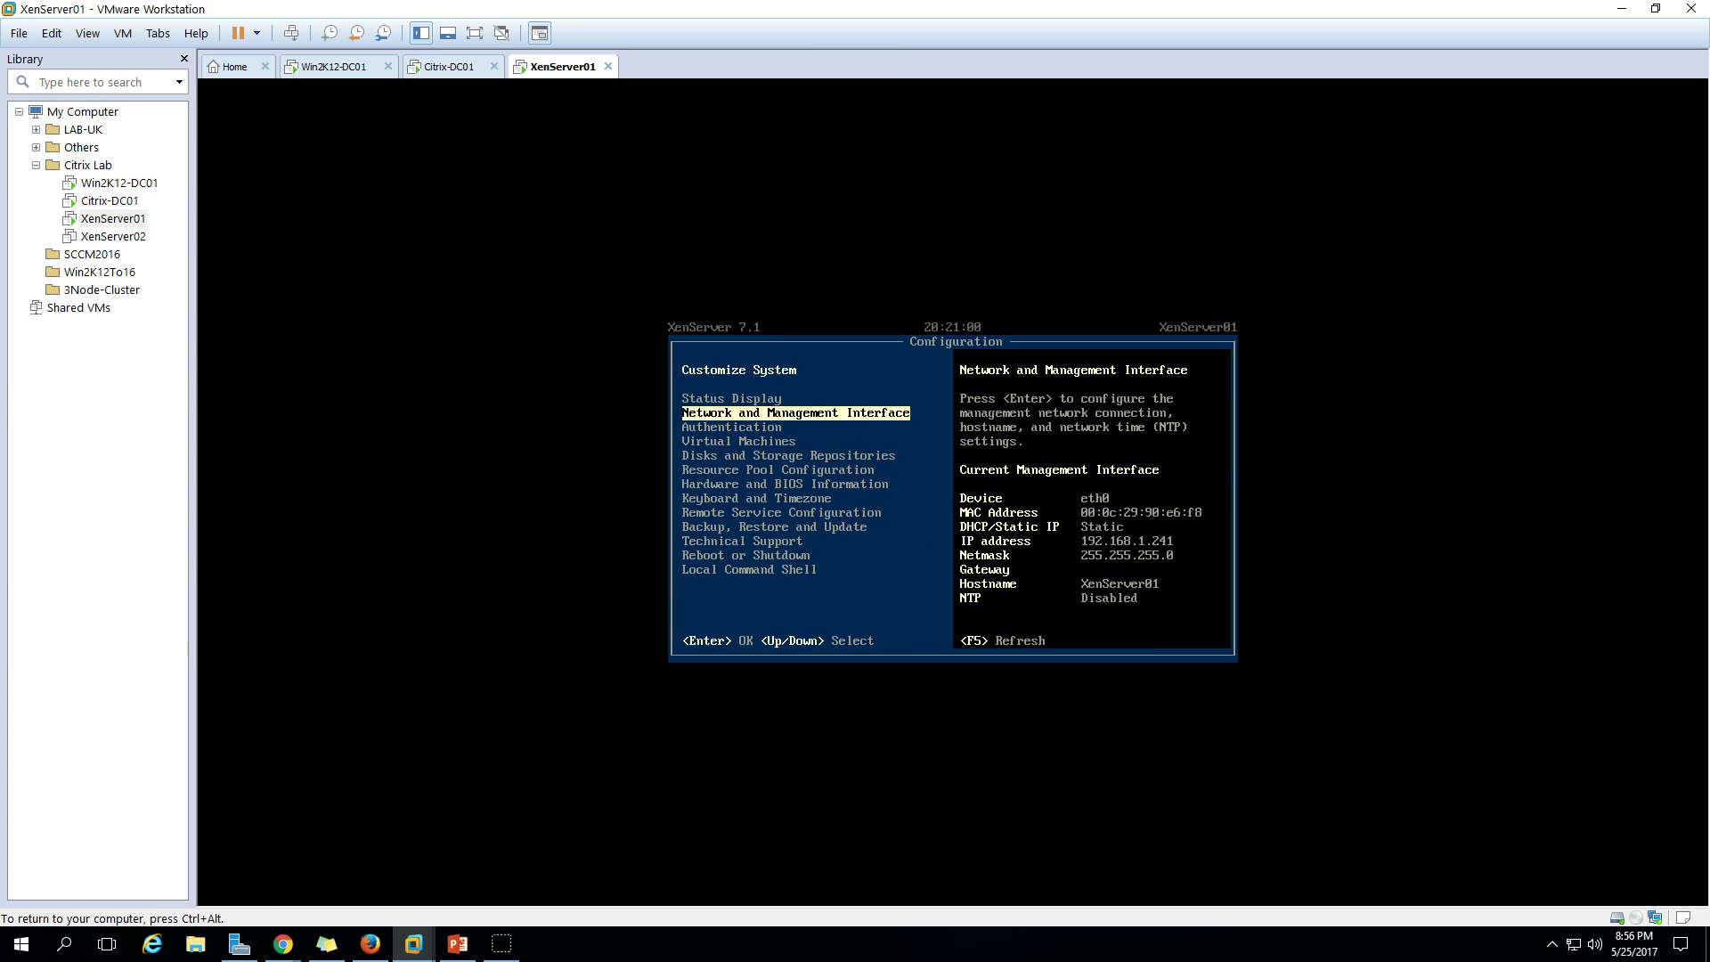
{"action": "key", "text": "ctrl+alt"}
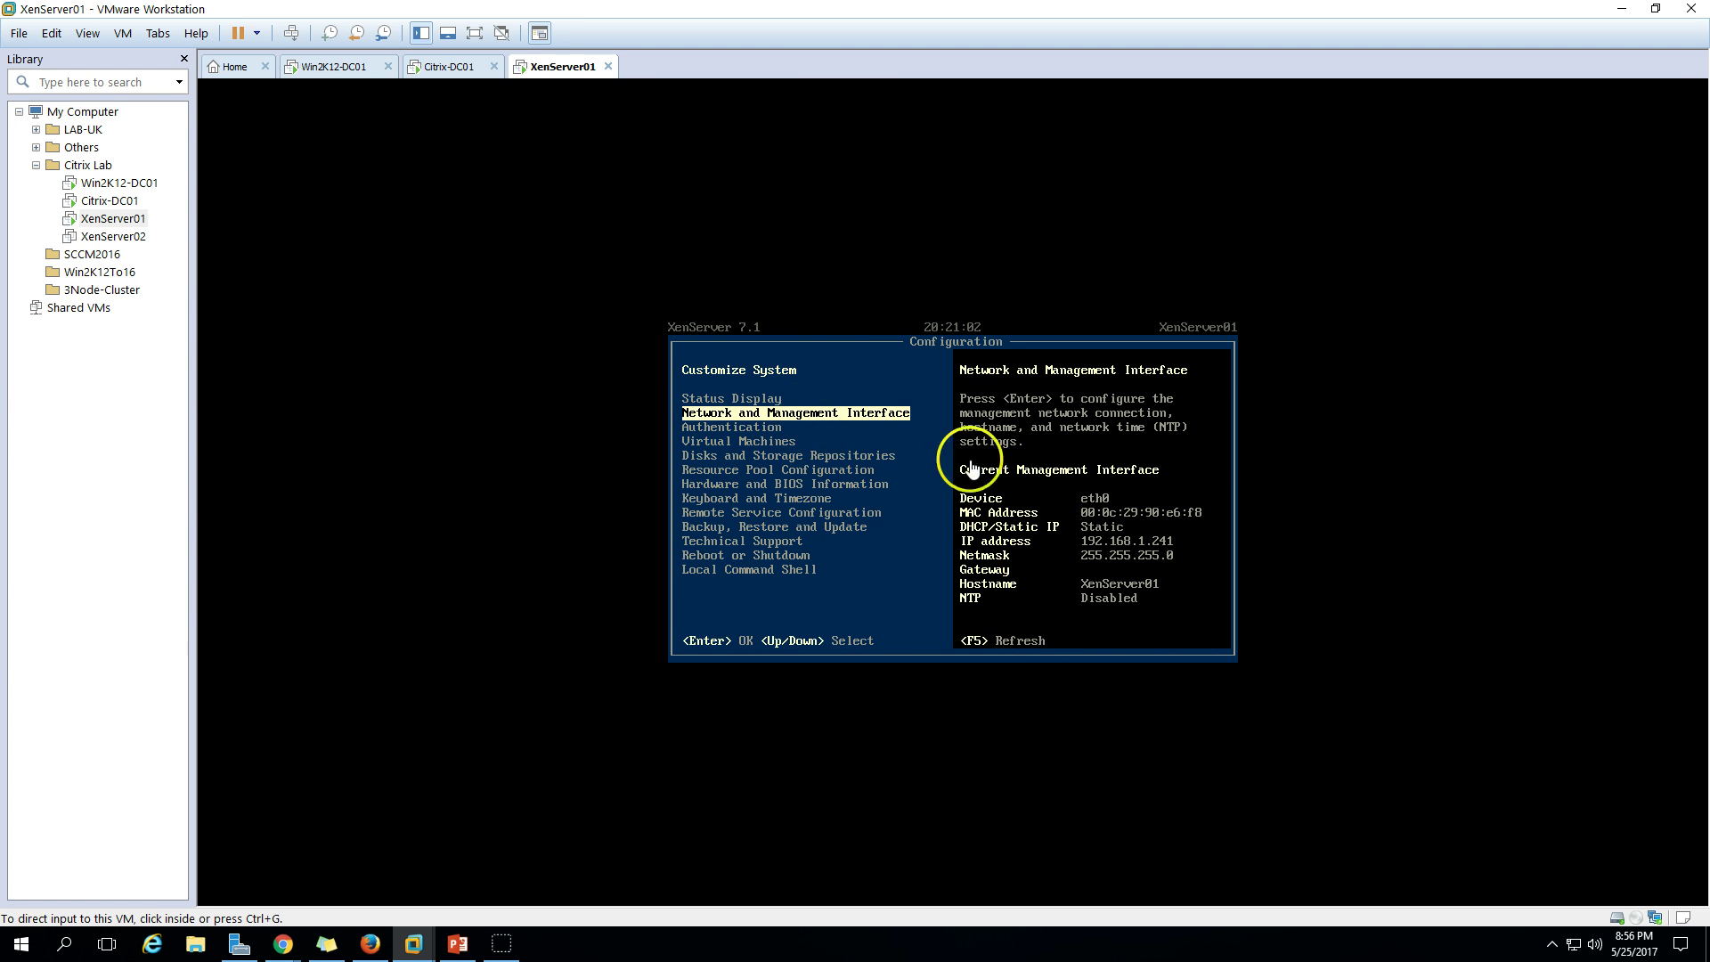
{"action": "left_click", "coordinate": [446, 69]}
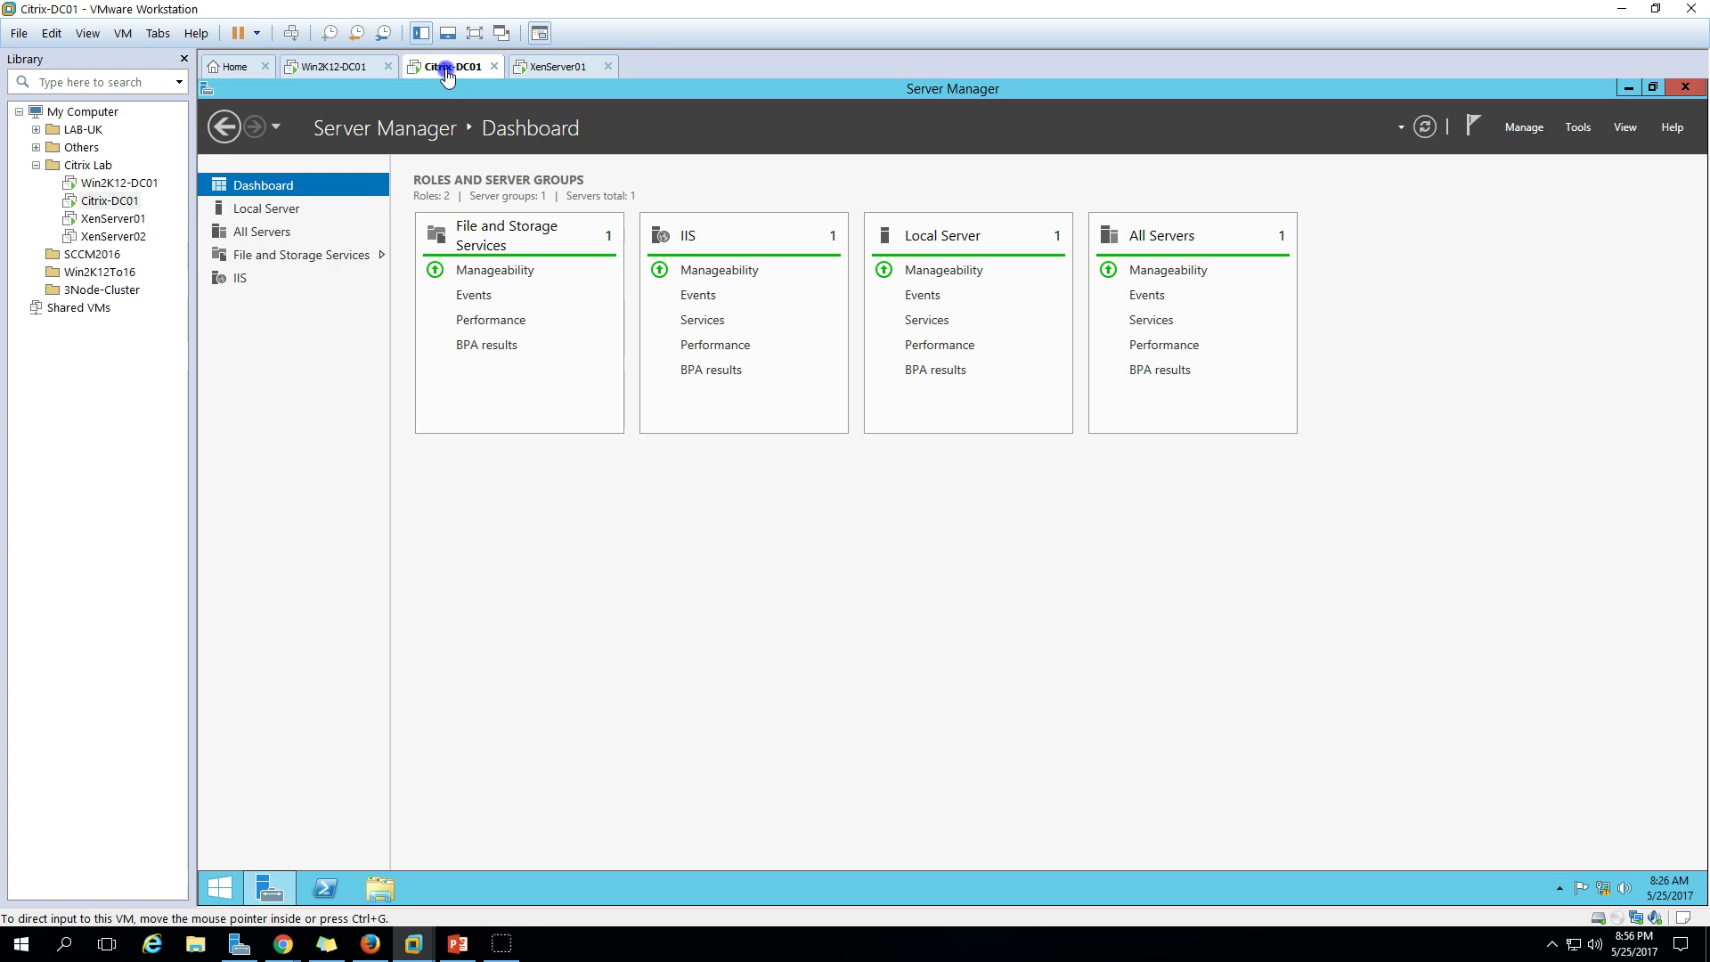
Minimize Server Manager and launch Citrix XenCenter from the desktop icon.
{"action": "left_click", "coordinate": [1627, 87]}
{"action": "double_click", "coordinate": [239, 646]}
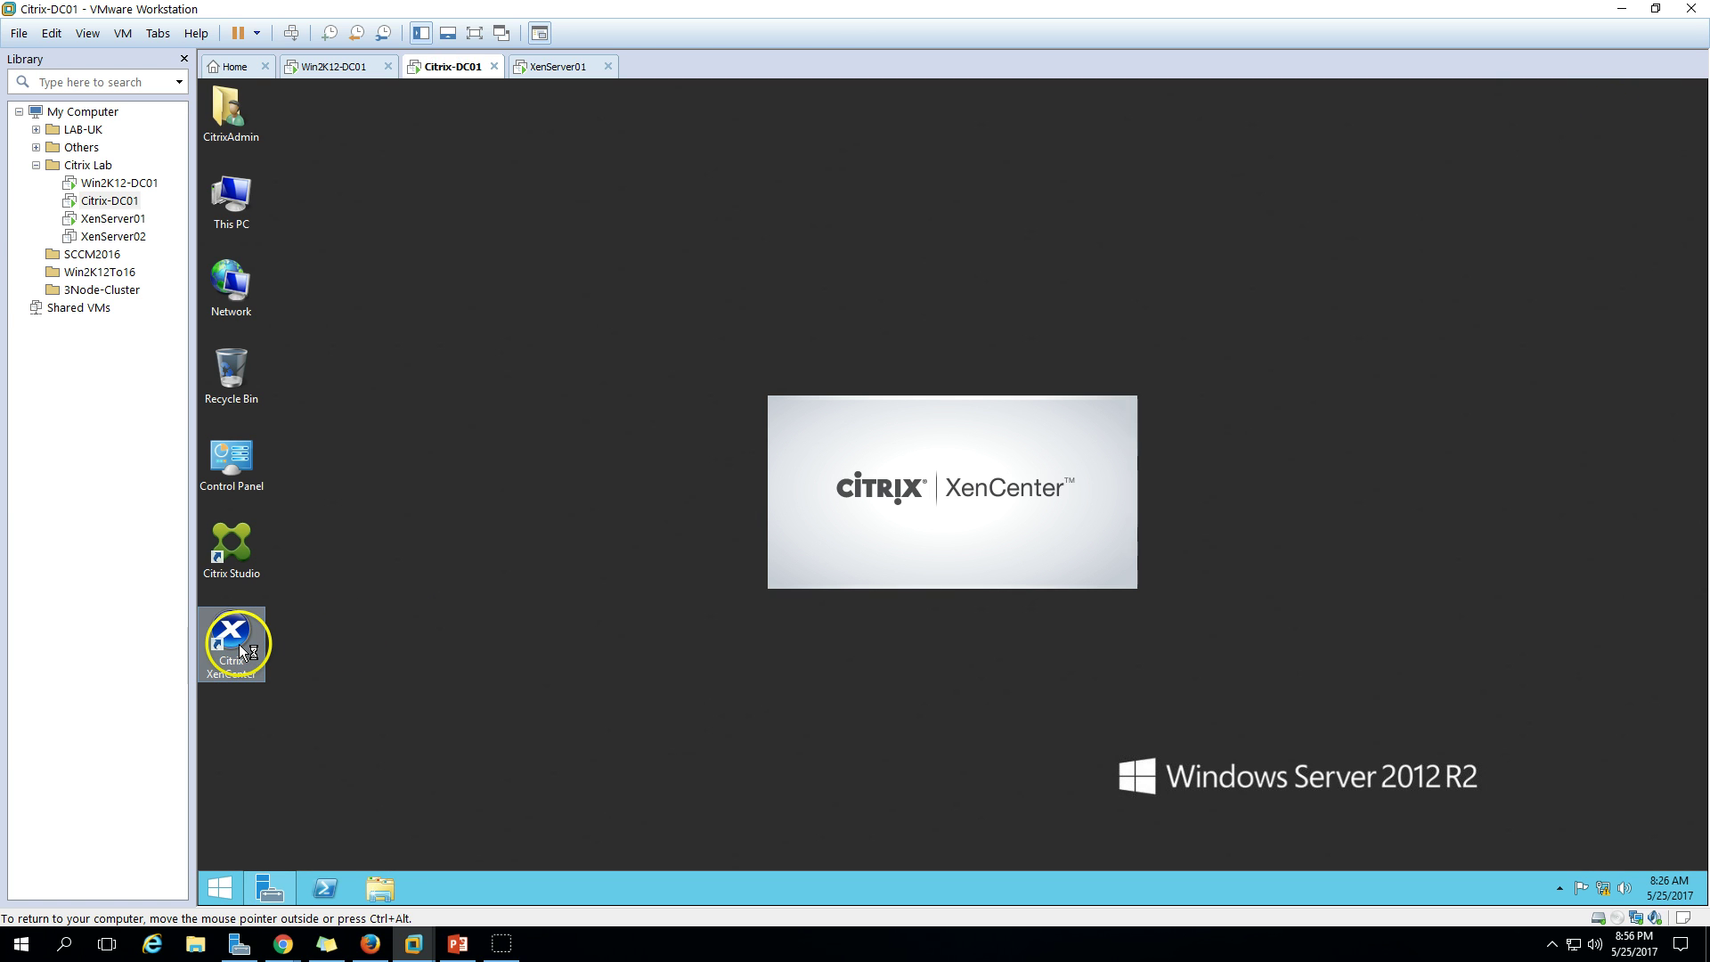
{"action": "left_click", "coordinate": [505, 630]}
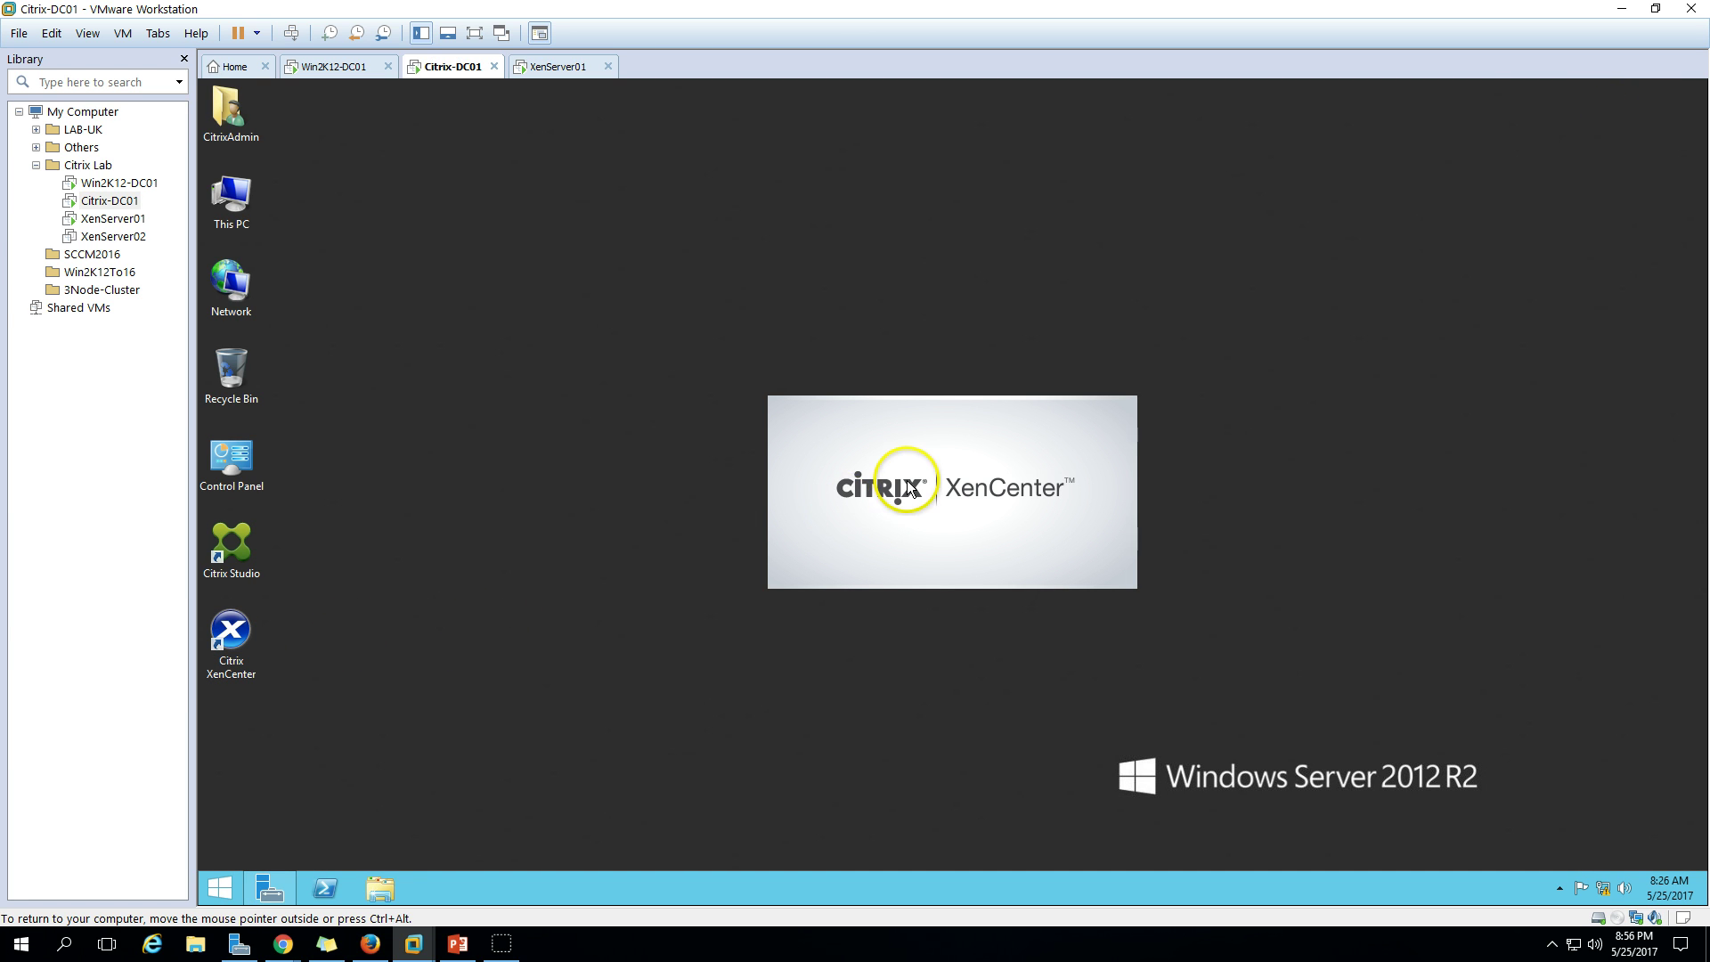
Return the slide show to the title slide, hide it, and reposition the XenCenter window.
{"action": "left_click", "coordinate": [457, 941]}
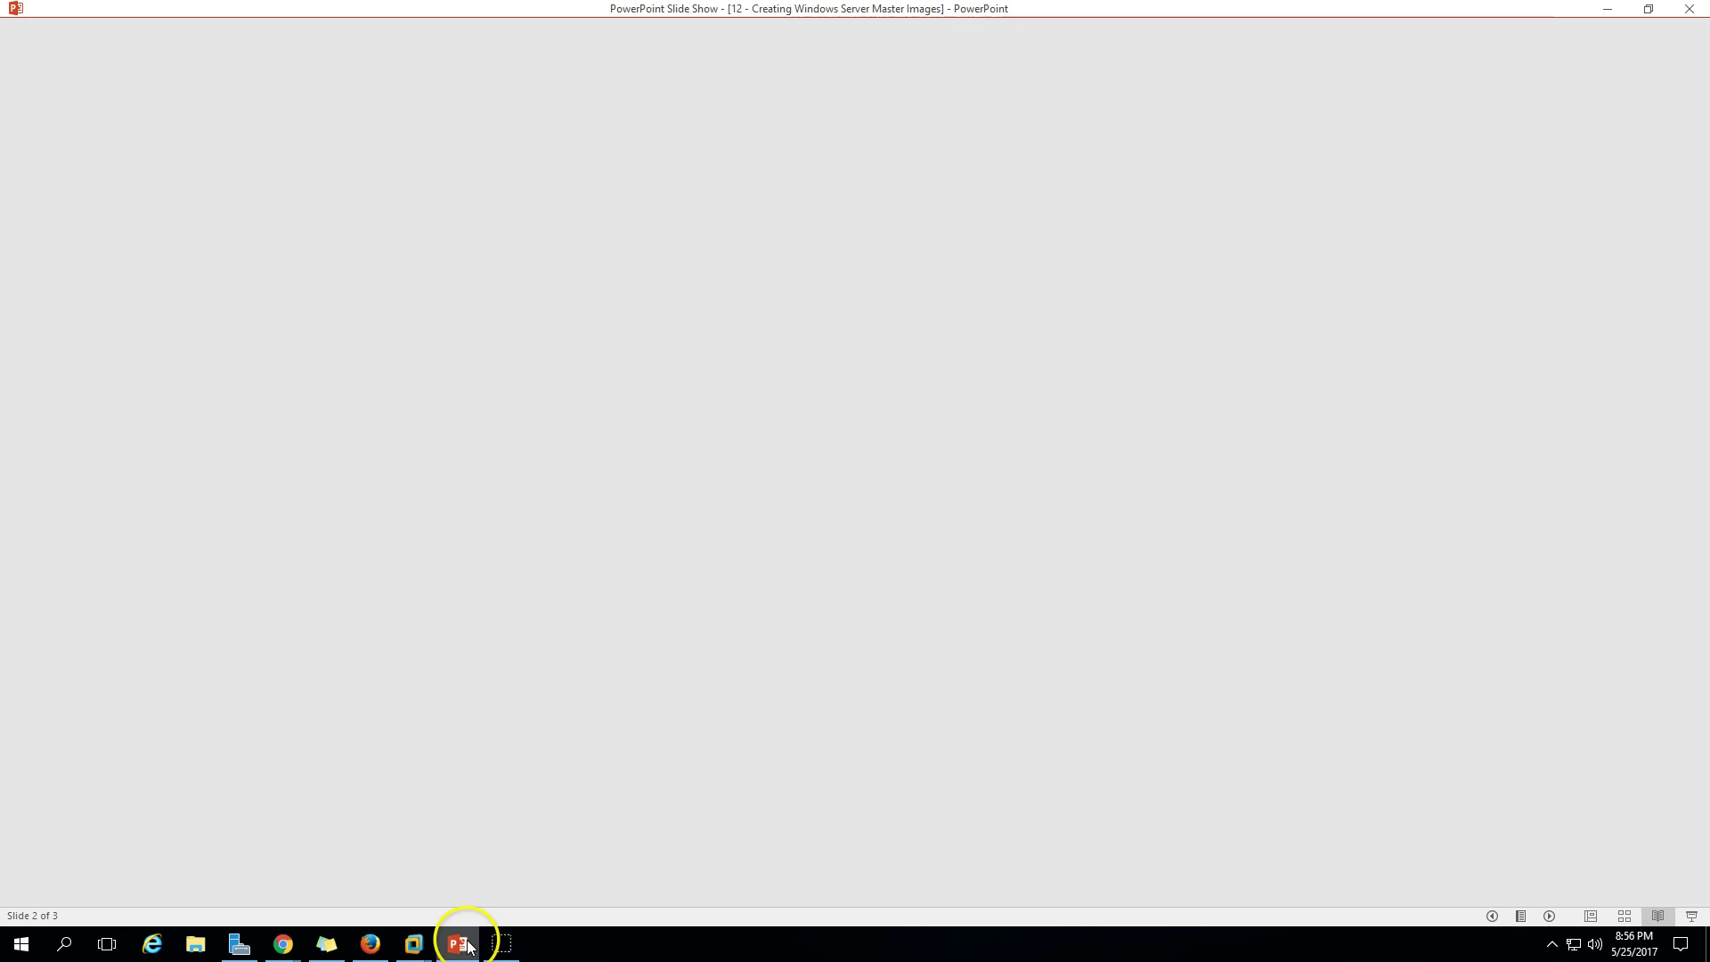
{"action": "left_click", "coordinate": [1491, 915]}
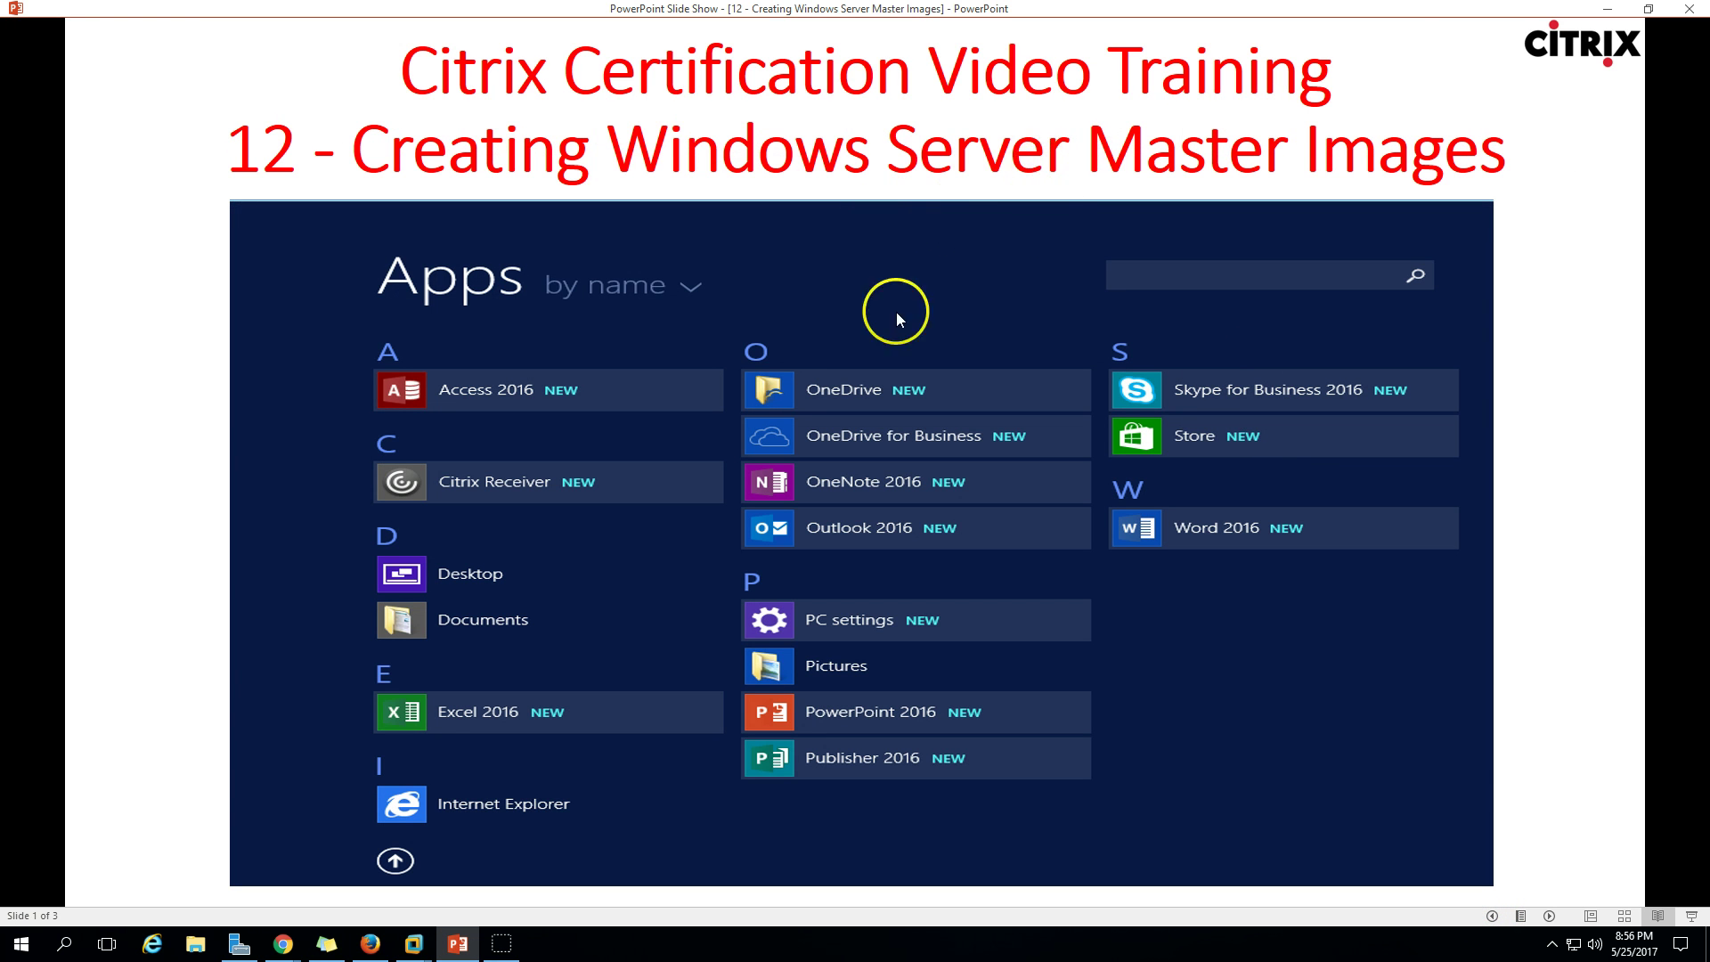
{"action": "left_click", "coordinate": [463, 952]}
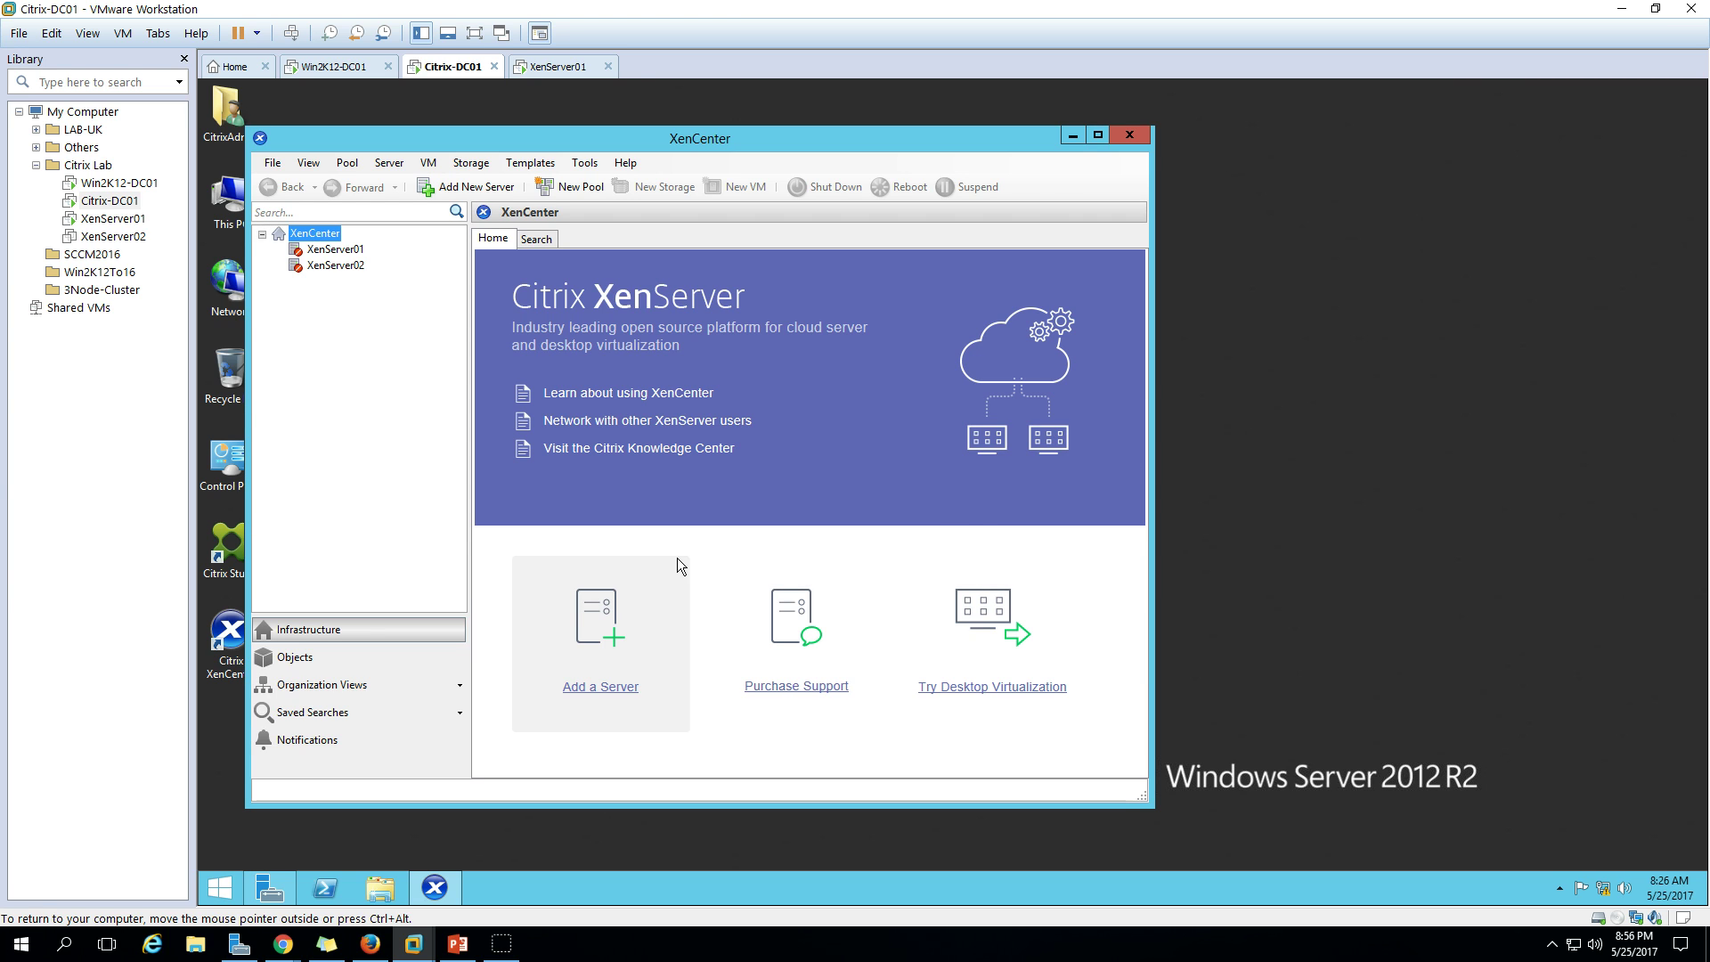
{"action": "left_click_drag", "start_coordinate": [989, 143], "coordinate": [983, 126]}
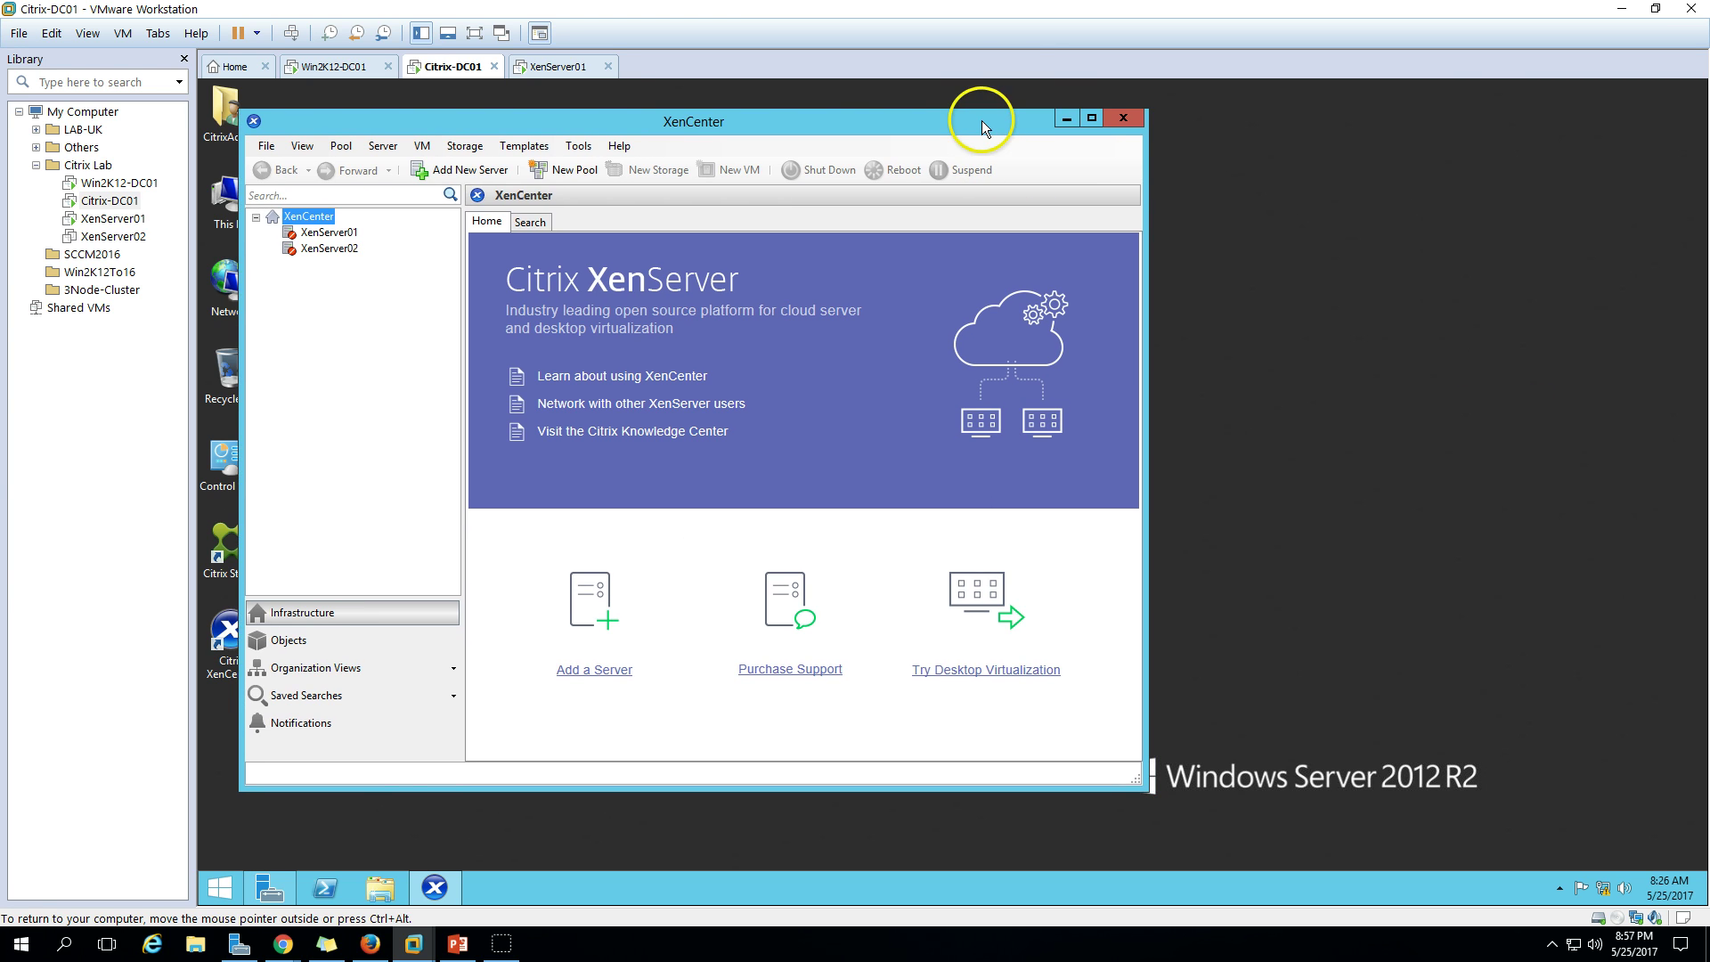
Maximize XenCenter and connect to XenServer01 by entering the root account password.
{"action": "left_click", "coordinate": [1092, 118]}
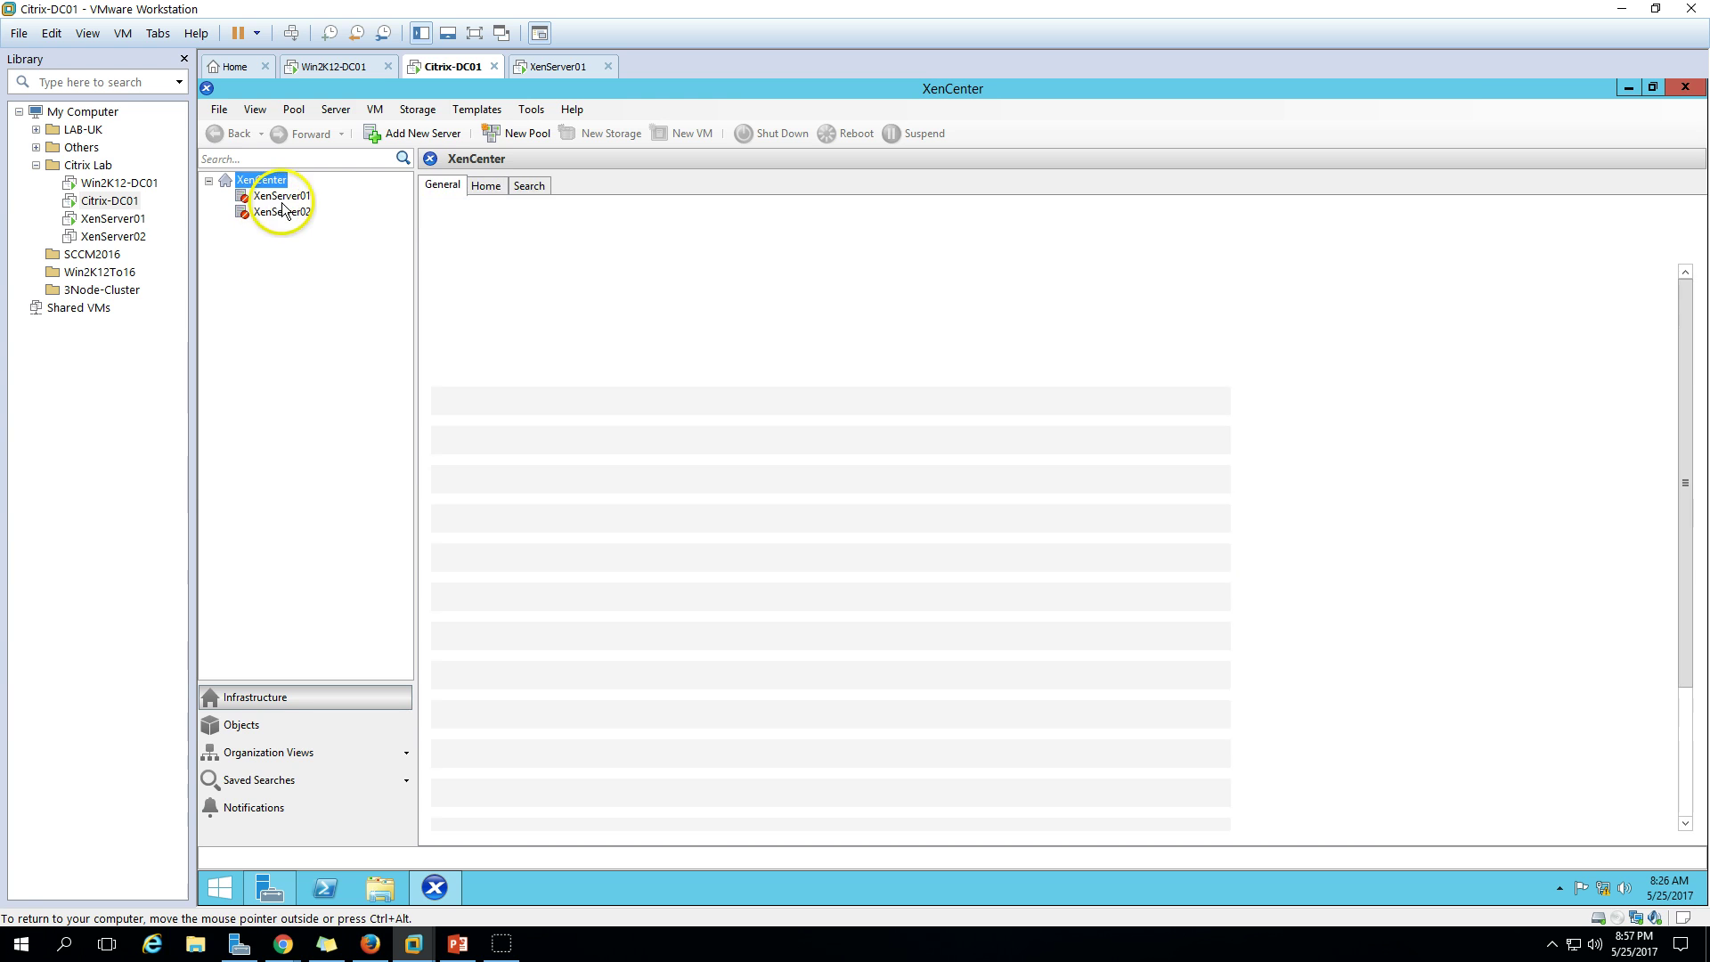
{"action": "left_click", "coordinate": [281, 196]}
{"action": "right_click", "coordinate": [282, 196]}
{"action": "left_click", "coordinate": [332, 214]}
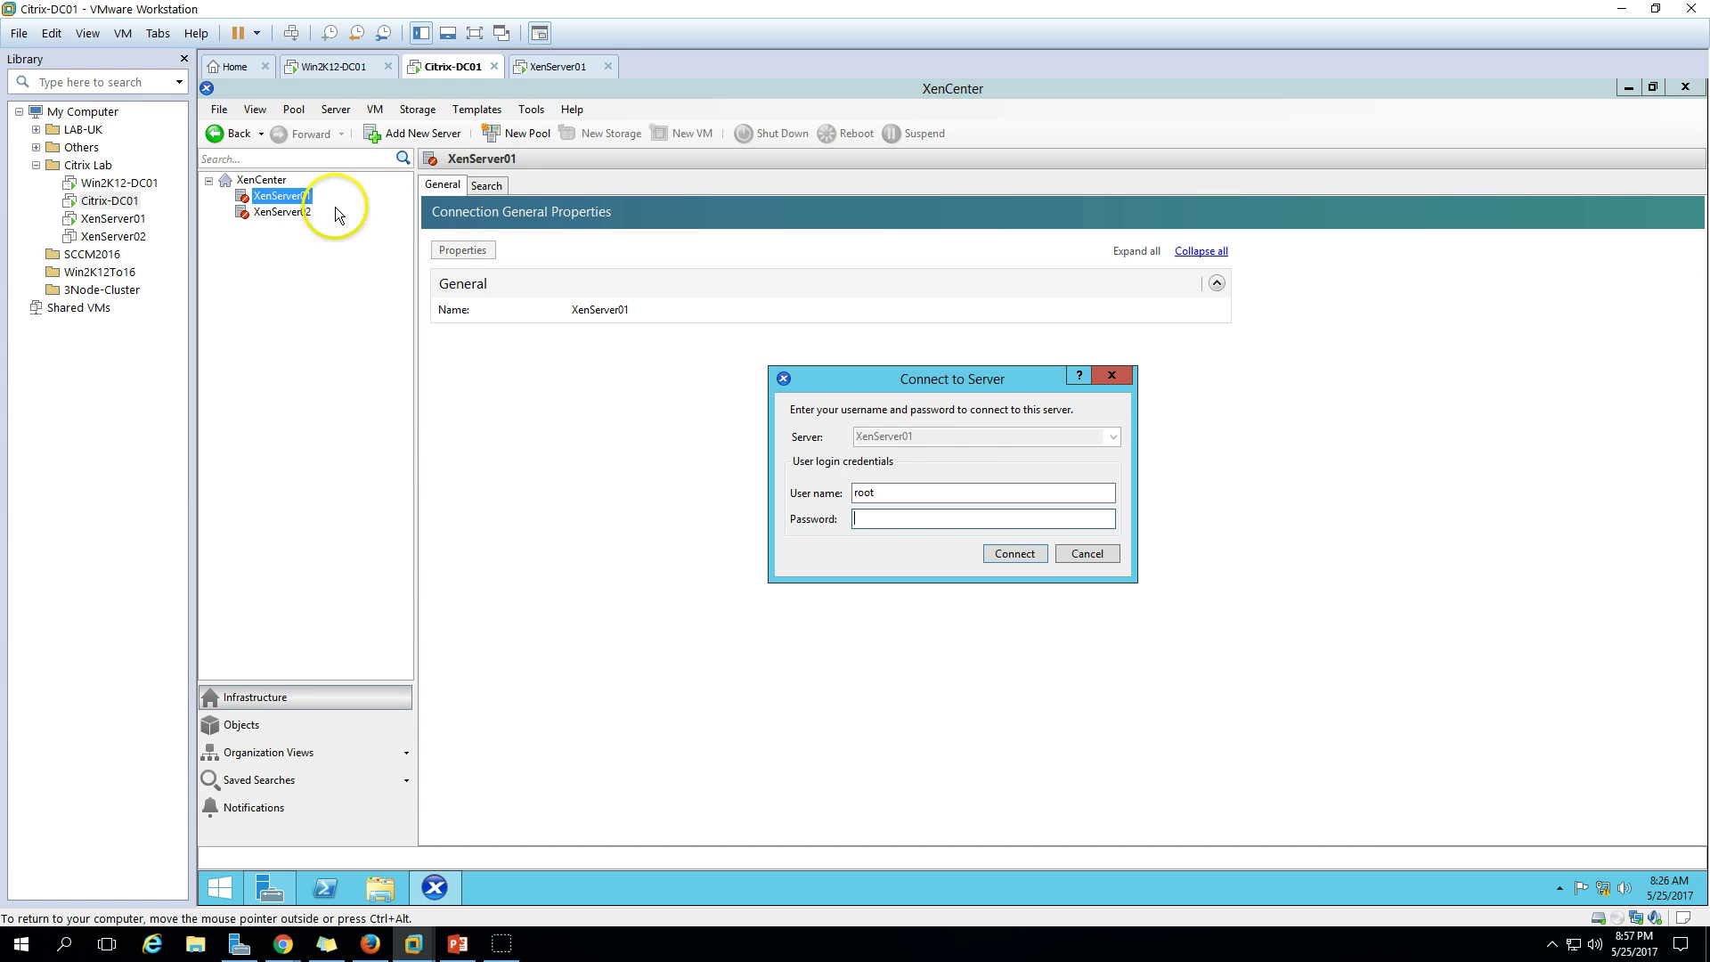
{"action": "type", "text": "••••••••"}
{"action": "key", "text": "Return"}
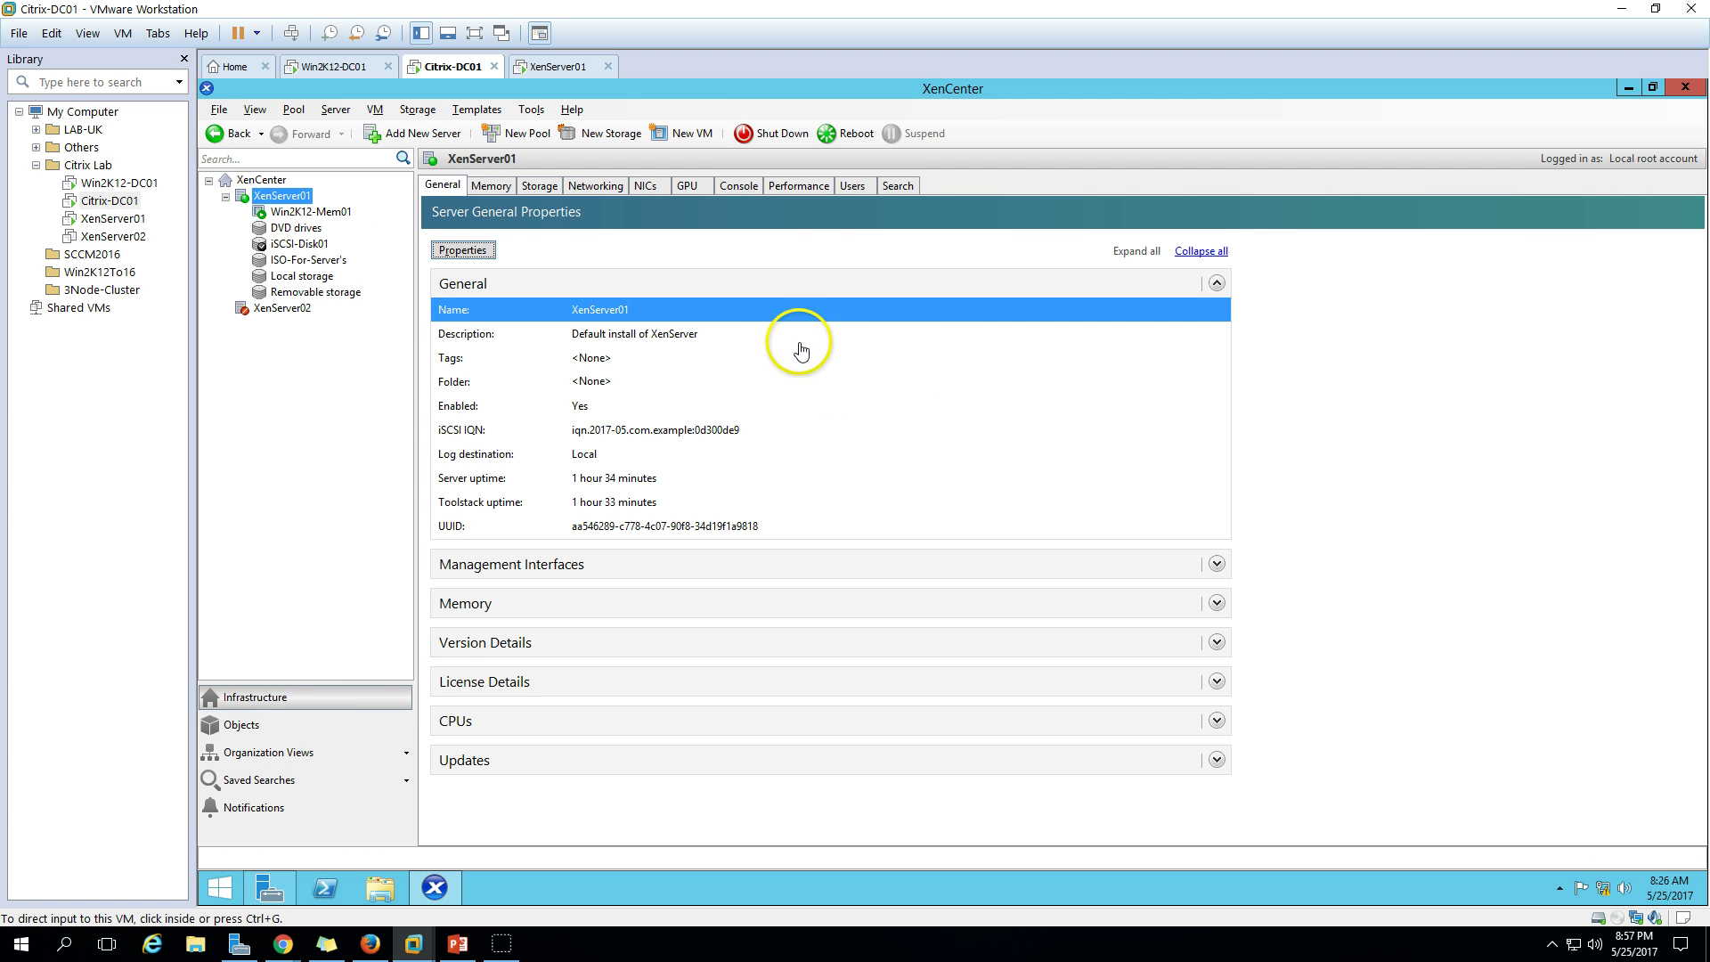
Review Win2K12-Mem01's memory, 32 GB virtual disk and network interfaces, then show its console.
{"action": "left_click", "coordinate": [306, 214]}
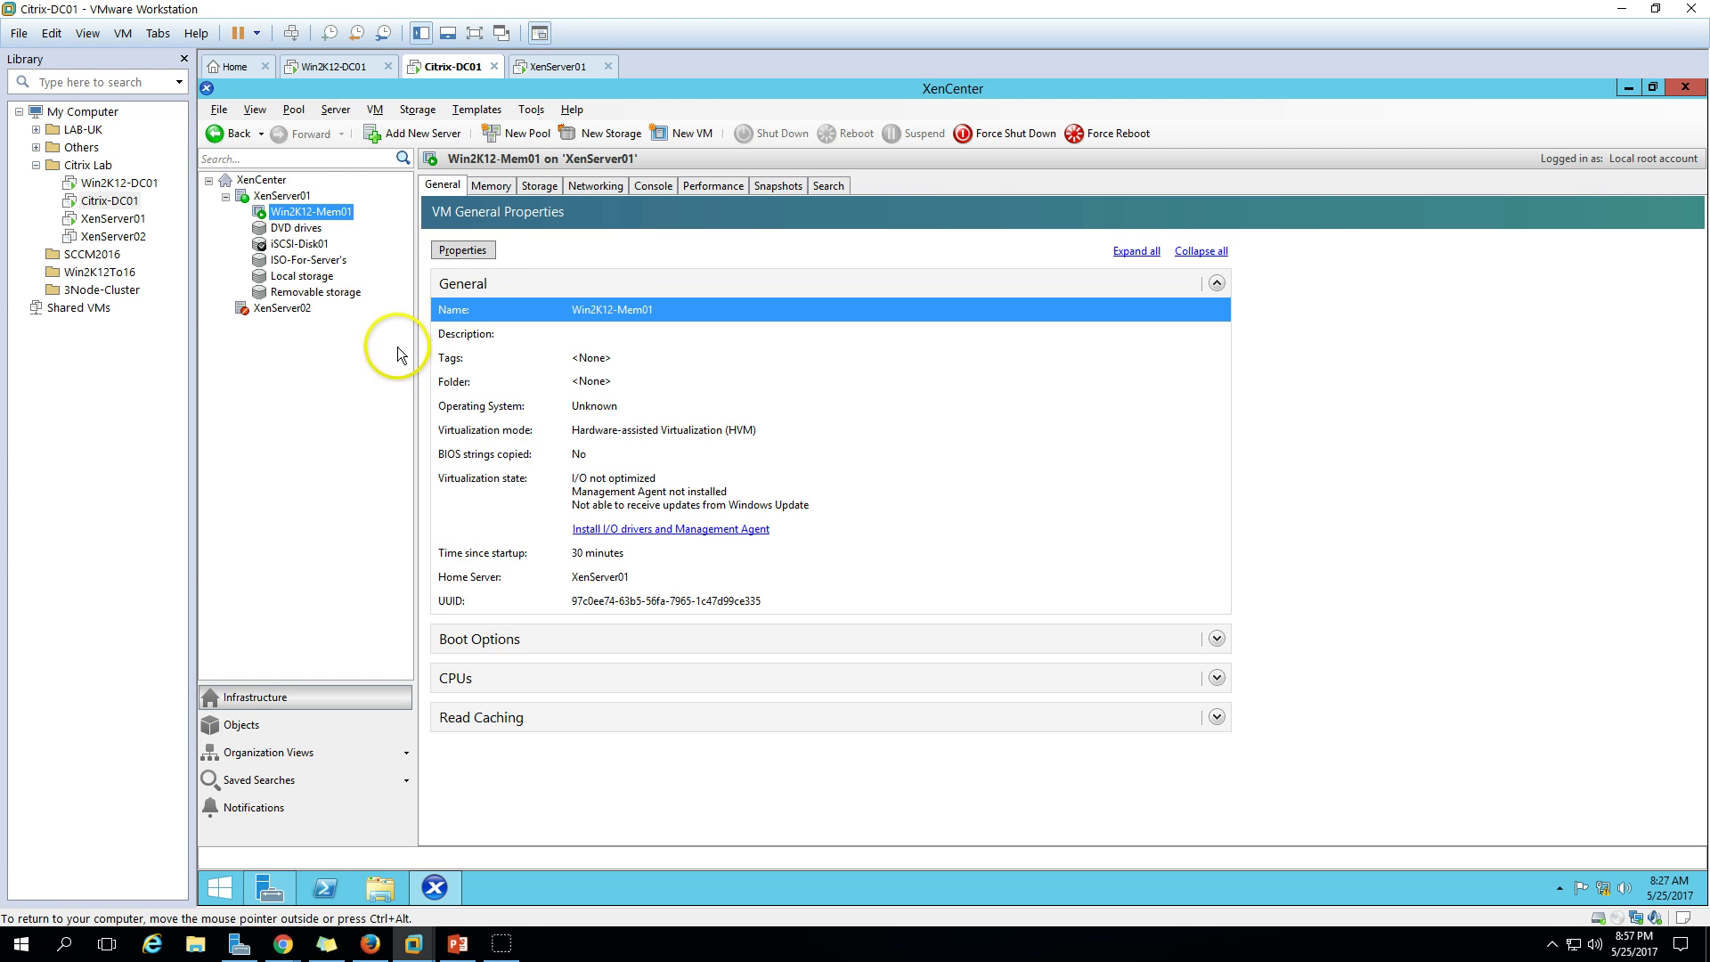
{"action": "left_click", "coordinate": [495, 188]}
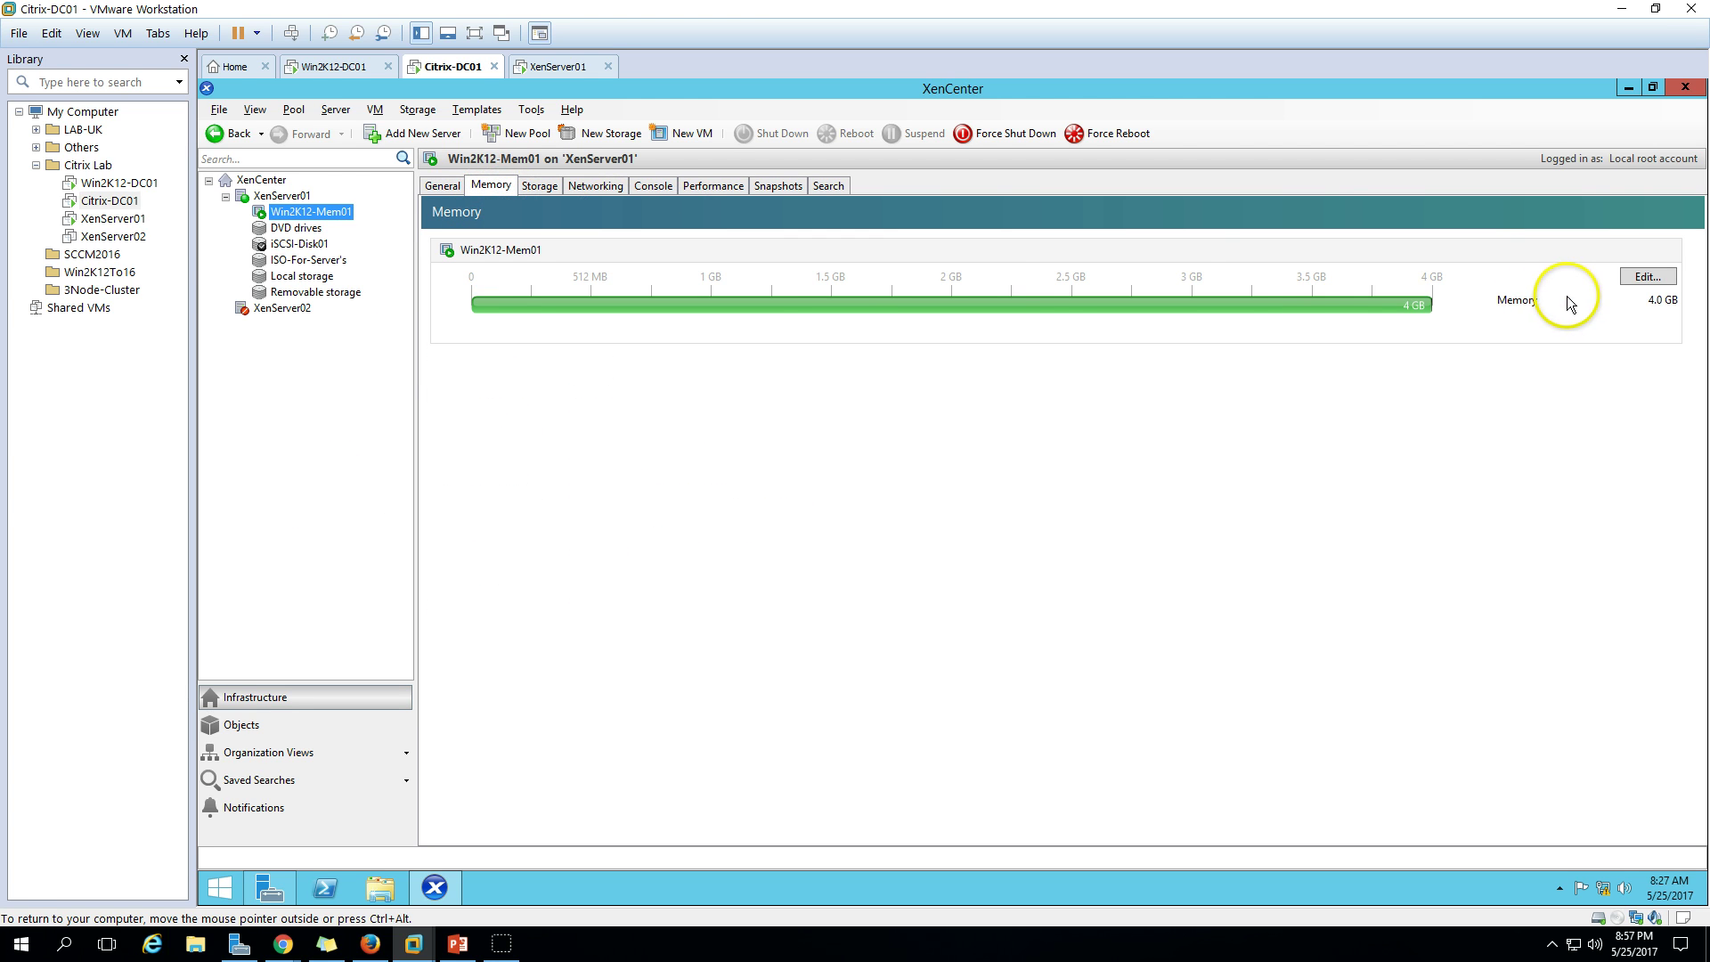
{"action": "left_click", "coordinate": [542, 185]}
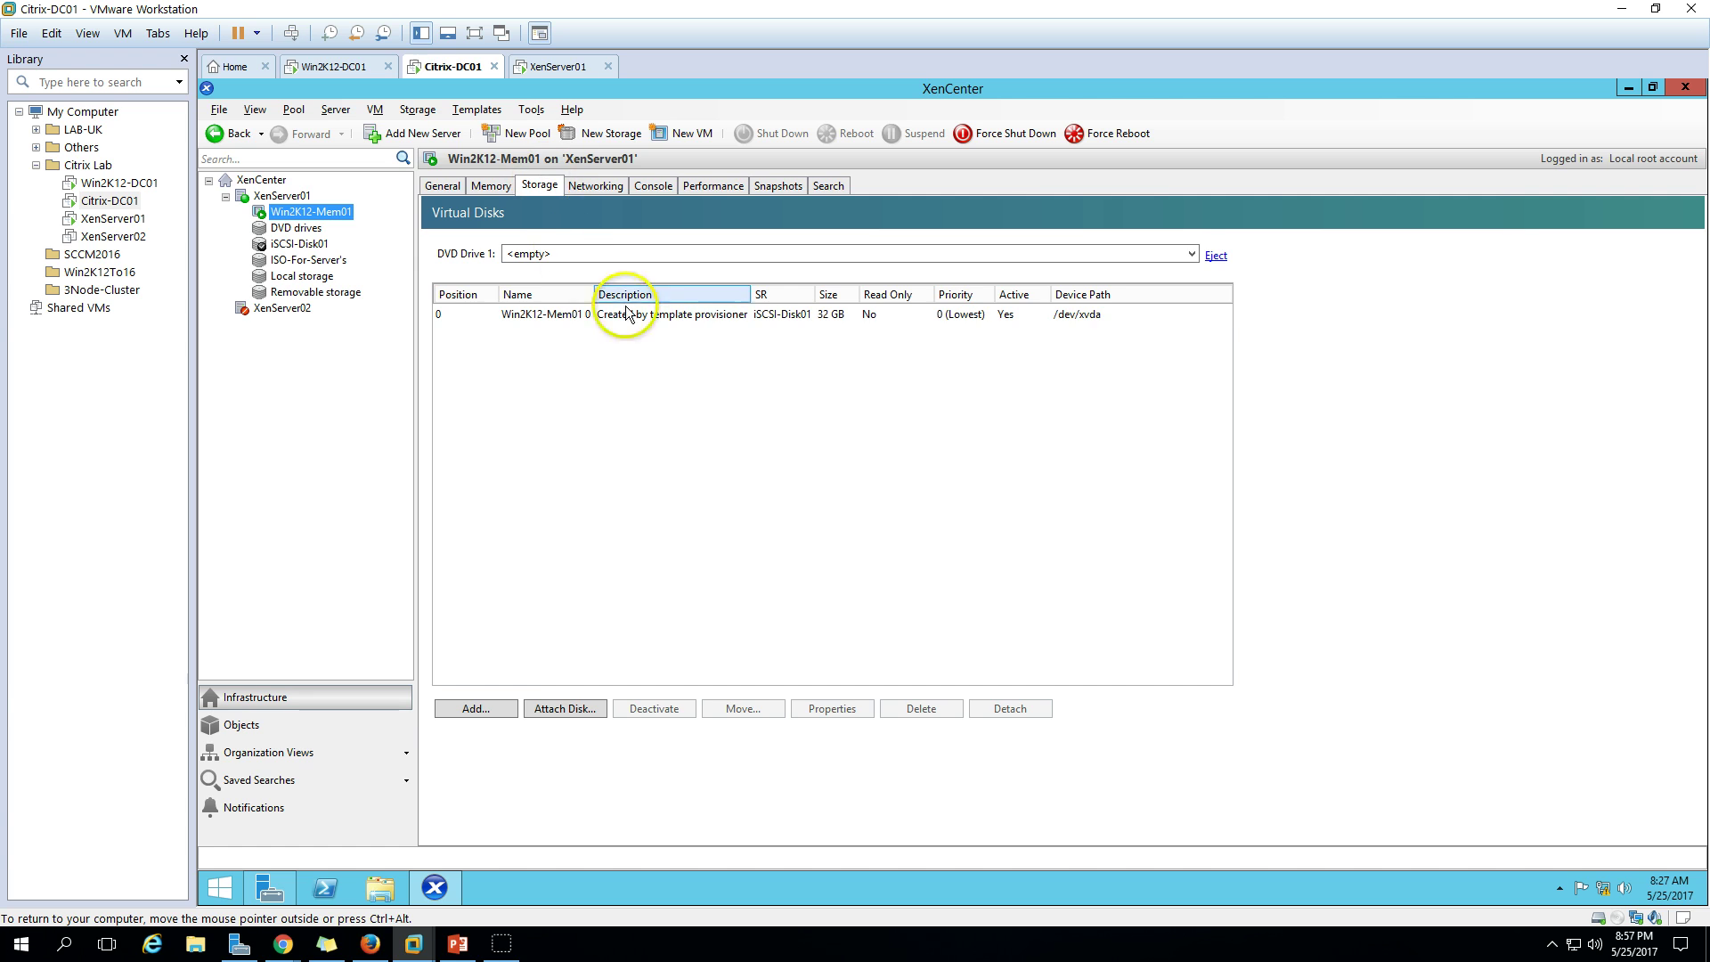
{"action": "left_click", "coordinate": [718, 319]}
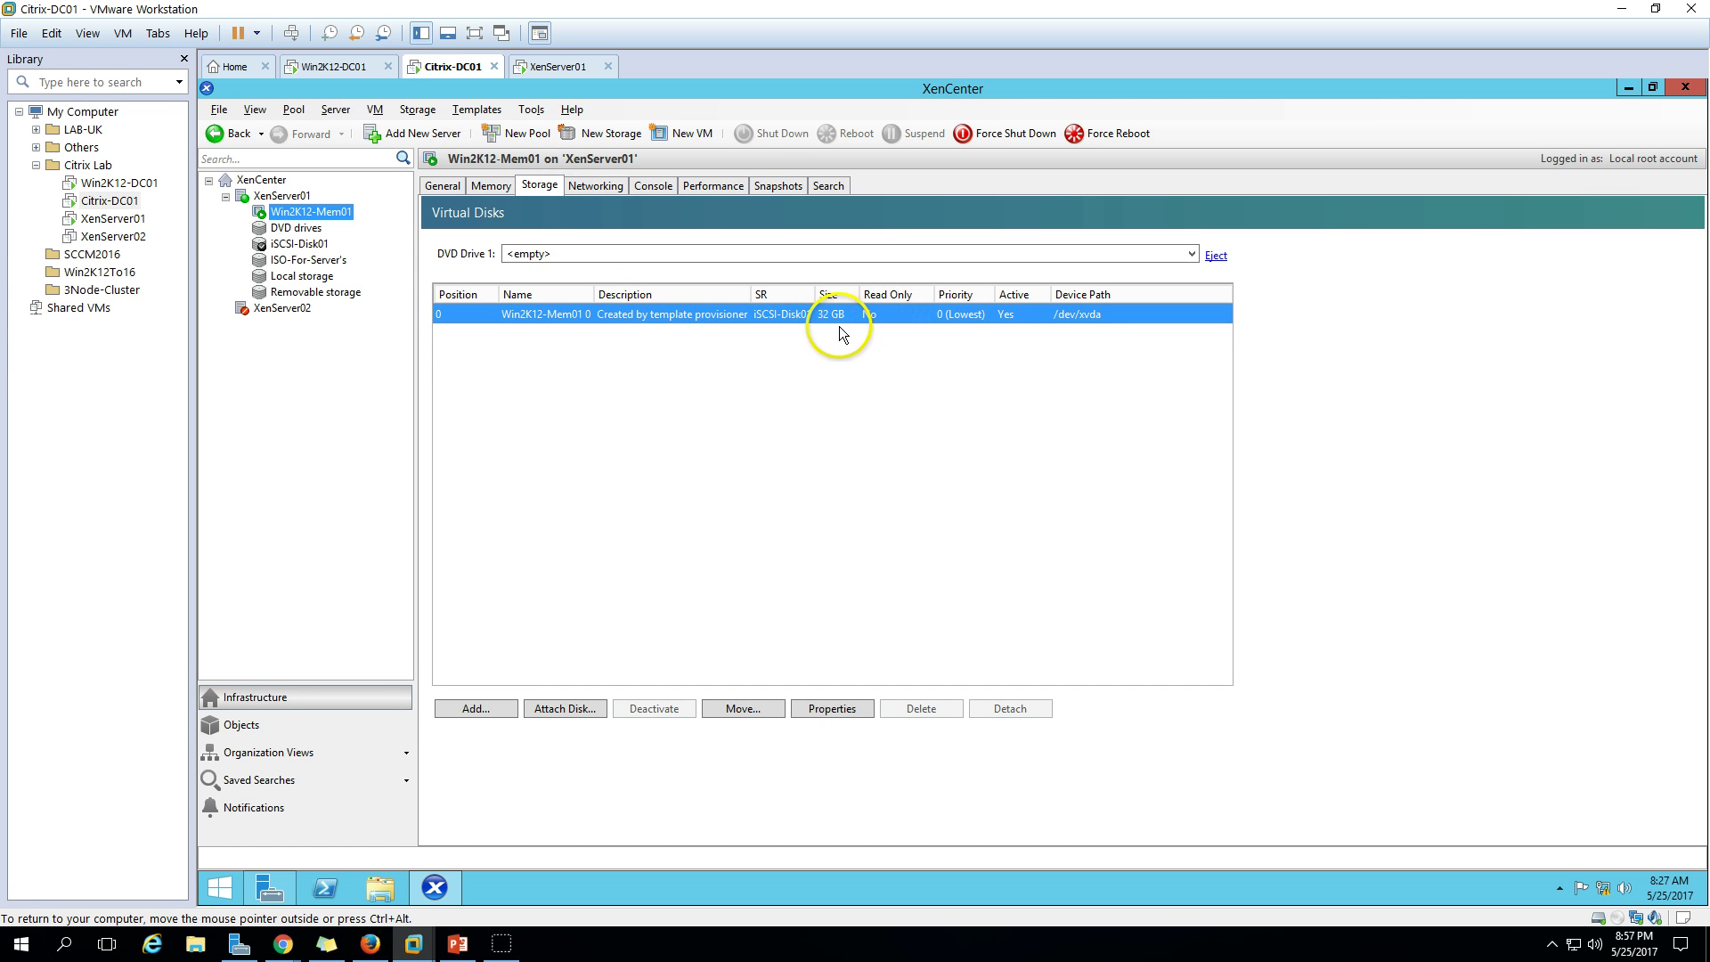
{"action": "left_click", "coordinate": [595, 187]}
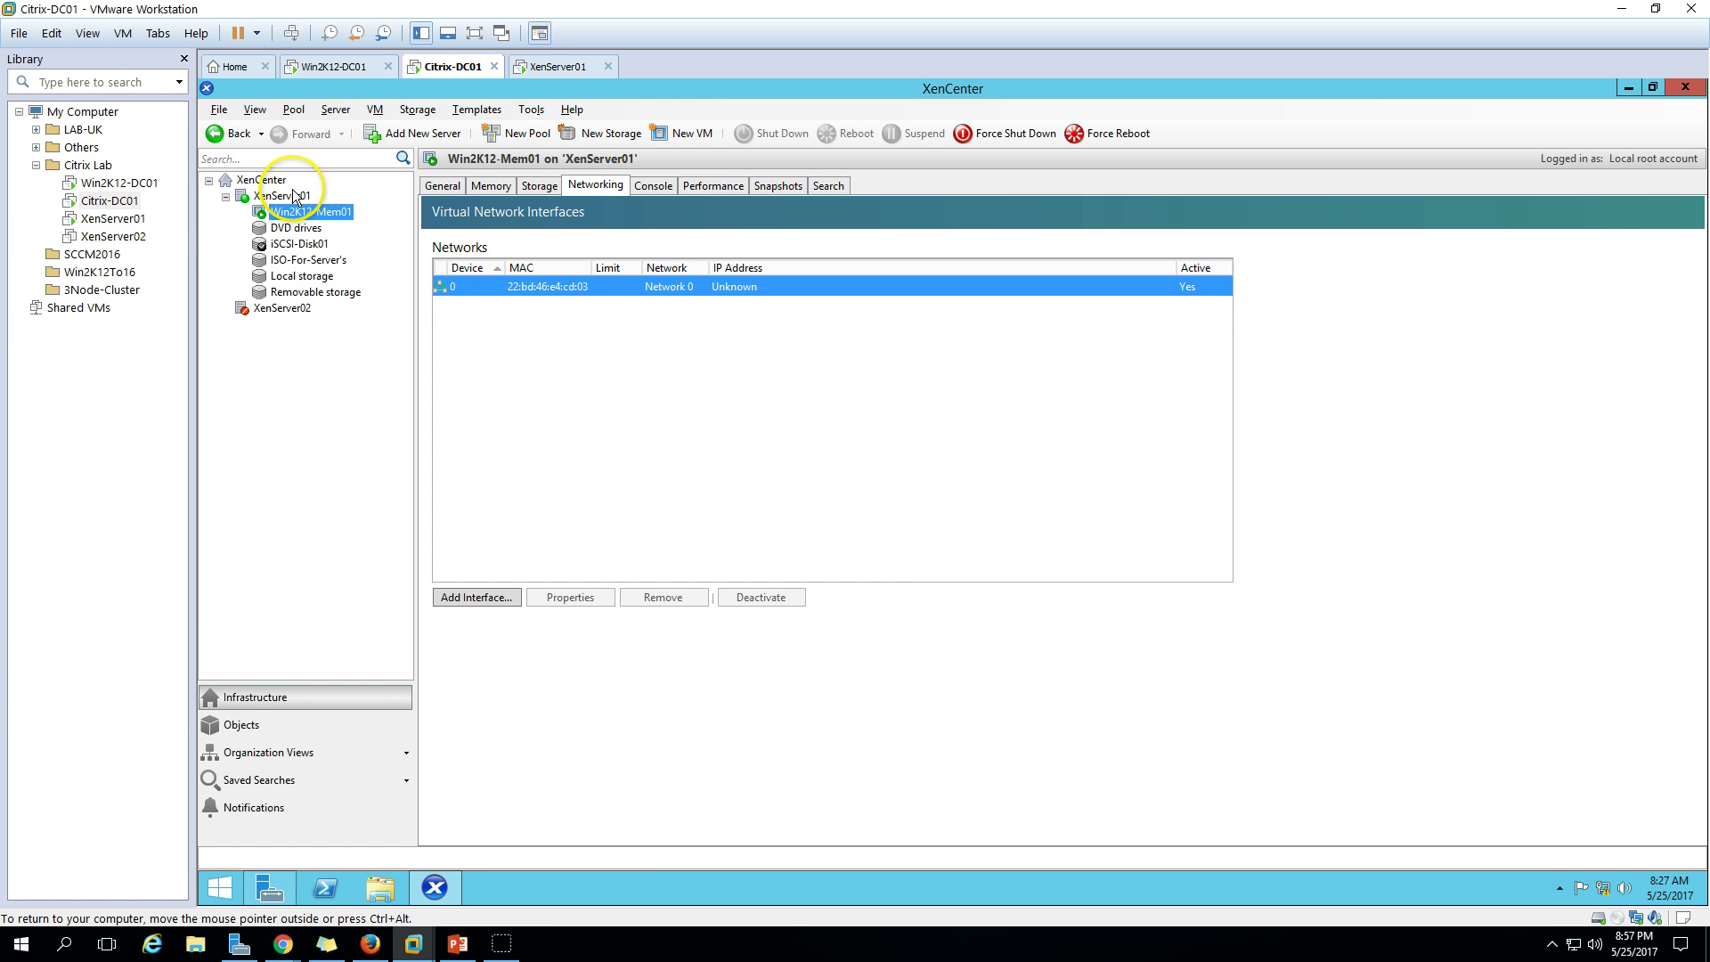
{"action": "left_click", "coordinate": [653, 185]}
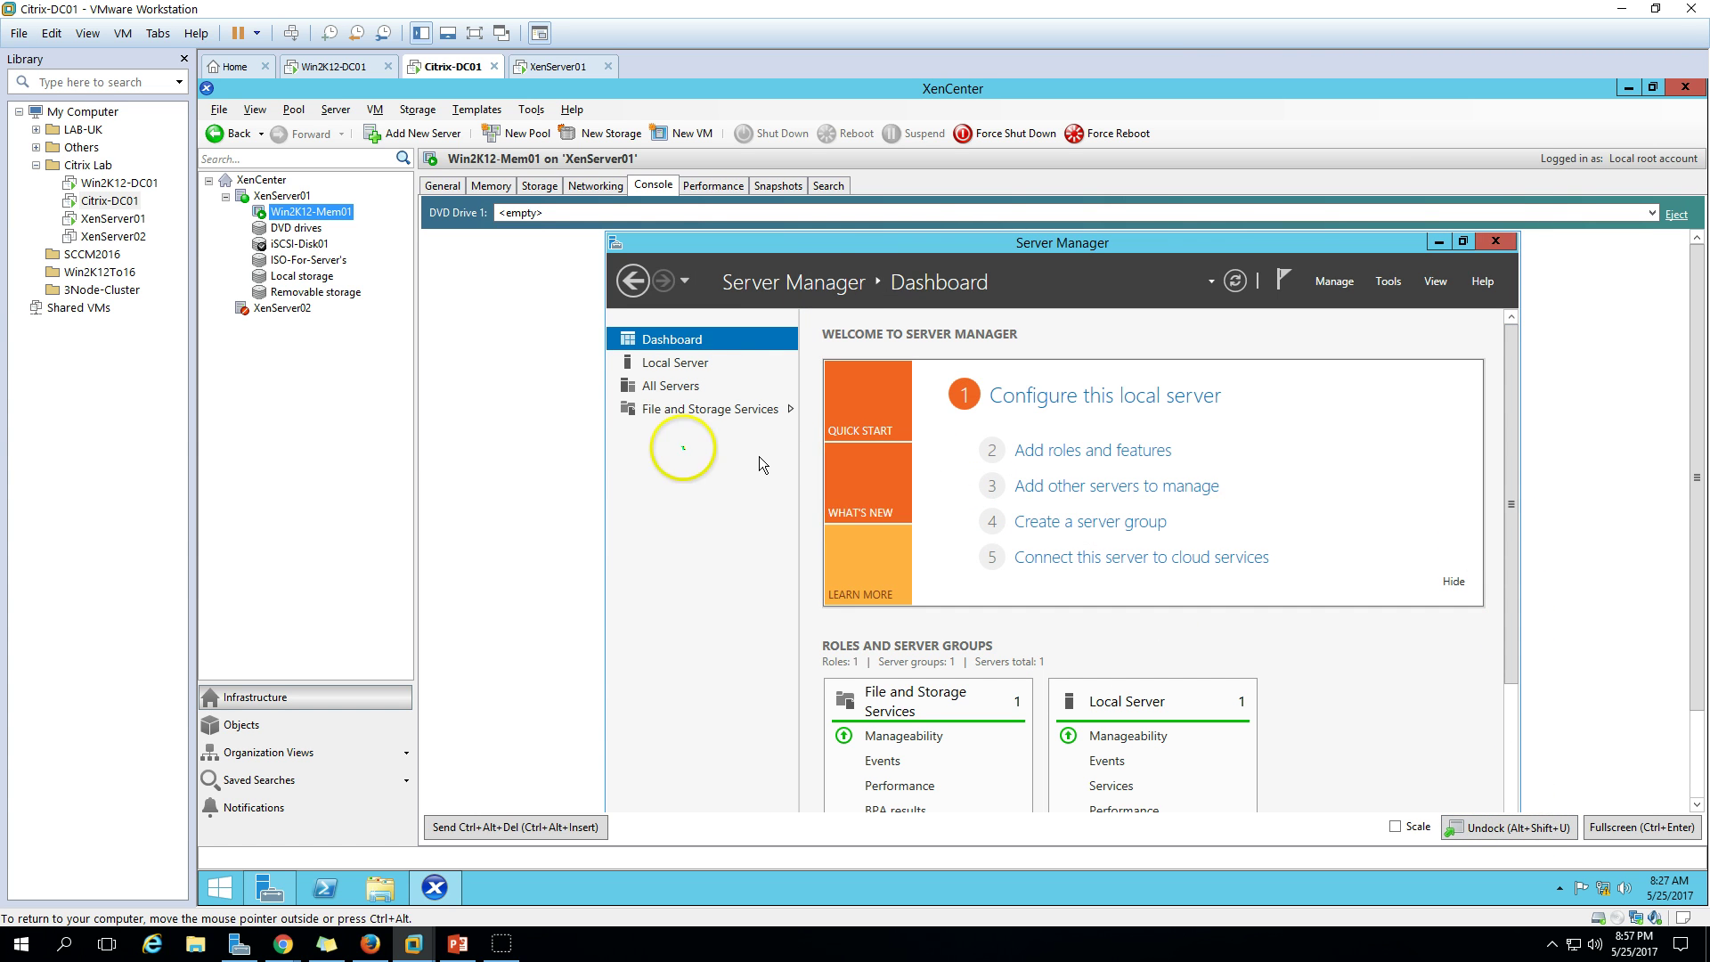
Show the guest's Local Server properties, check Performance, Snapshots and Networking, then undock the console.
{"action": "left_click", "coordinate": [687, 365]}
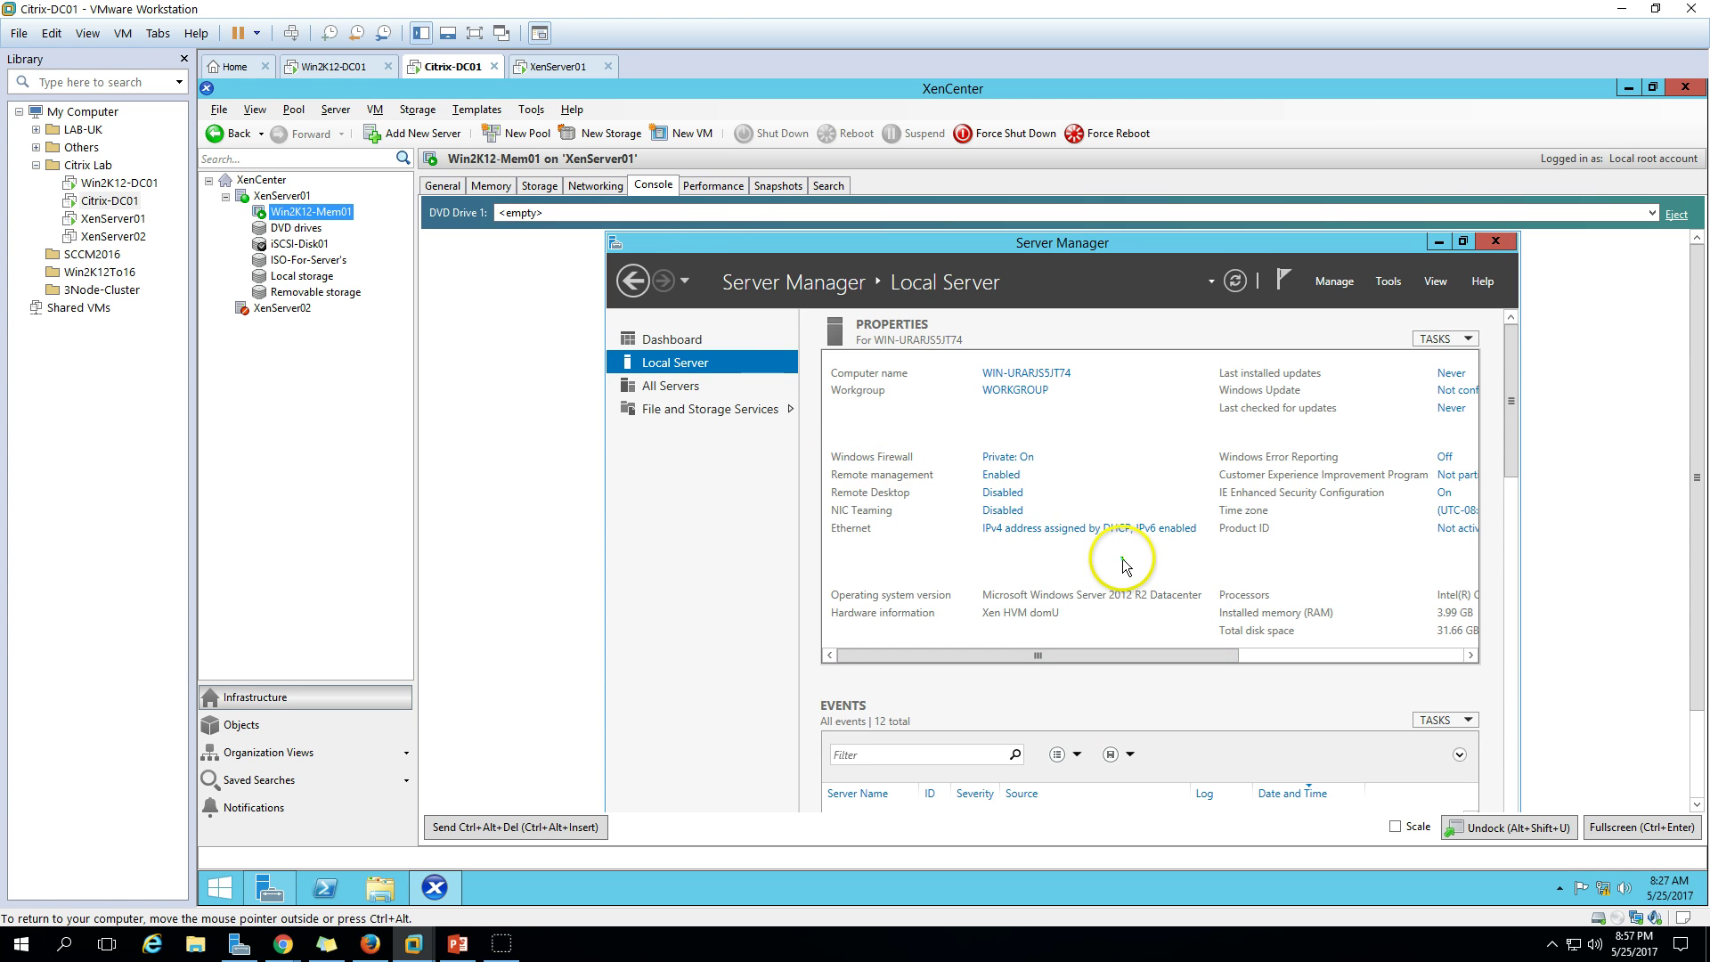
{"action": "left_click", "coordinate": [712, 185]}
{"action": "left_click", "coordinate": [778, 184]}
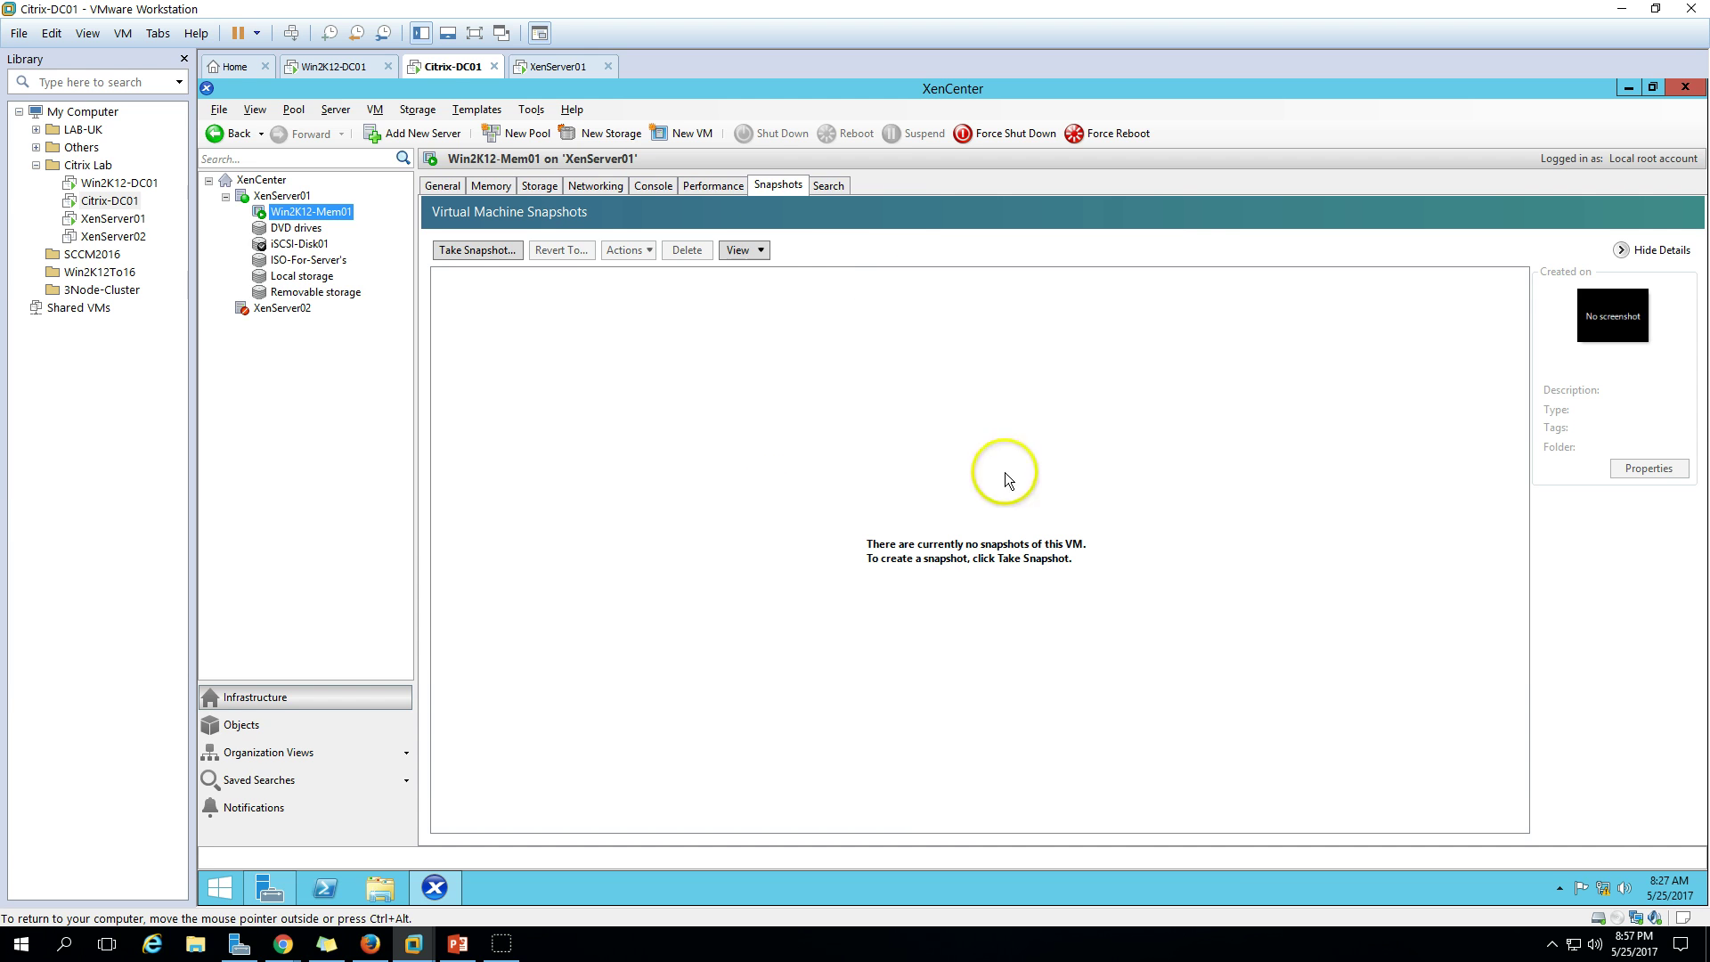
{"action": "left_click", "coordinate": [595, 185]}
{"action": "left_click", "coordinate": [653, 185]}
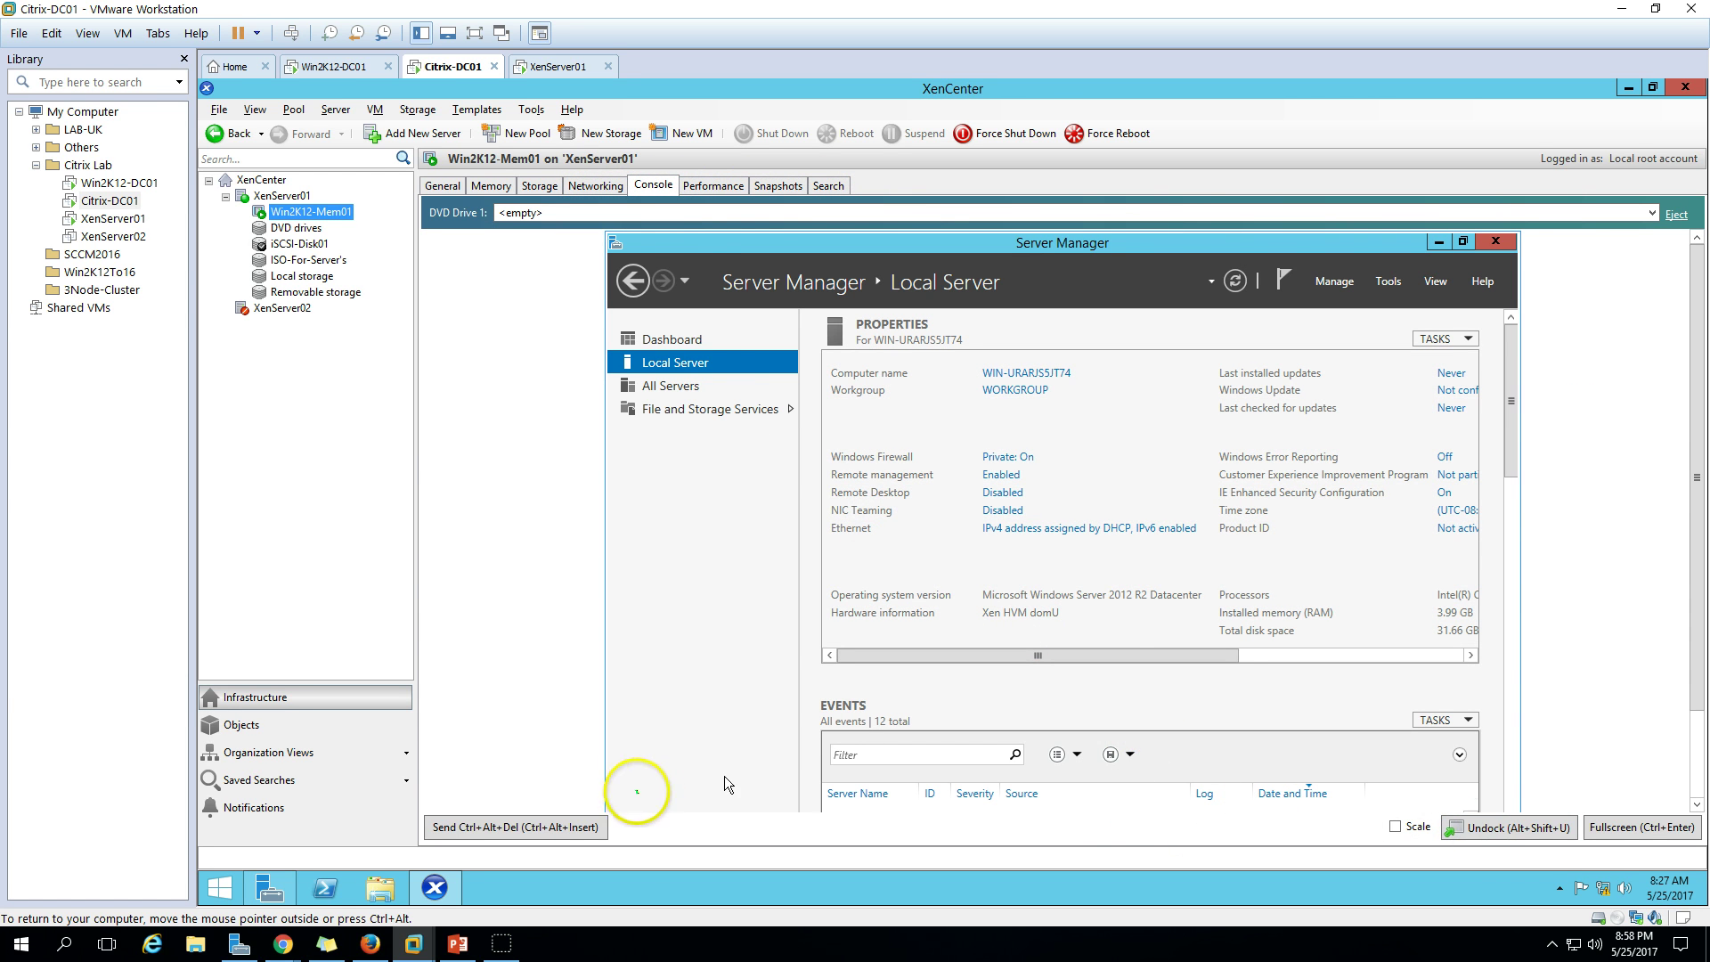
{"action": "left_click", "coordinate": [1519, 829]}
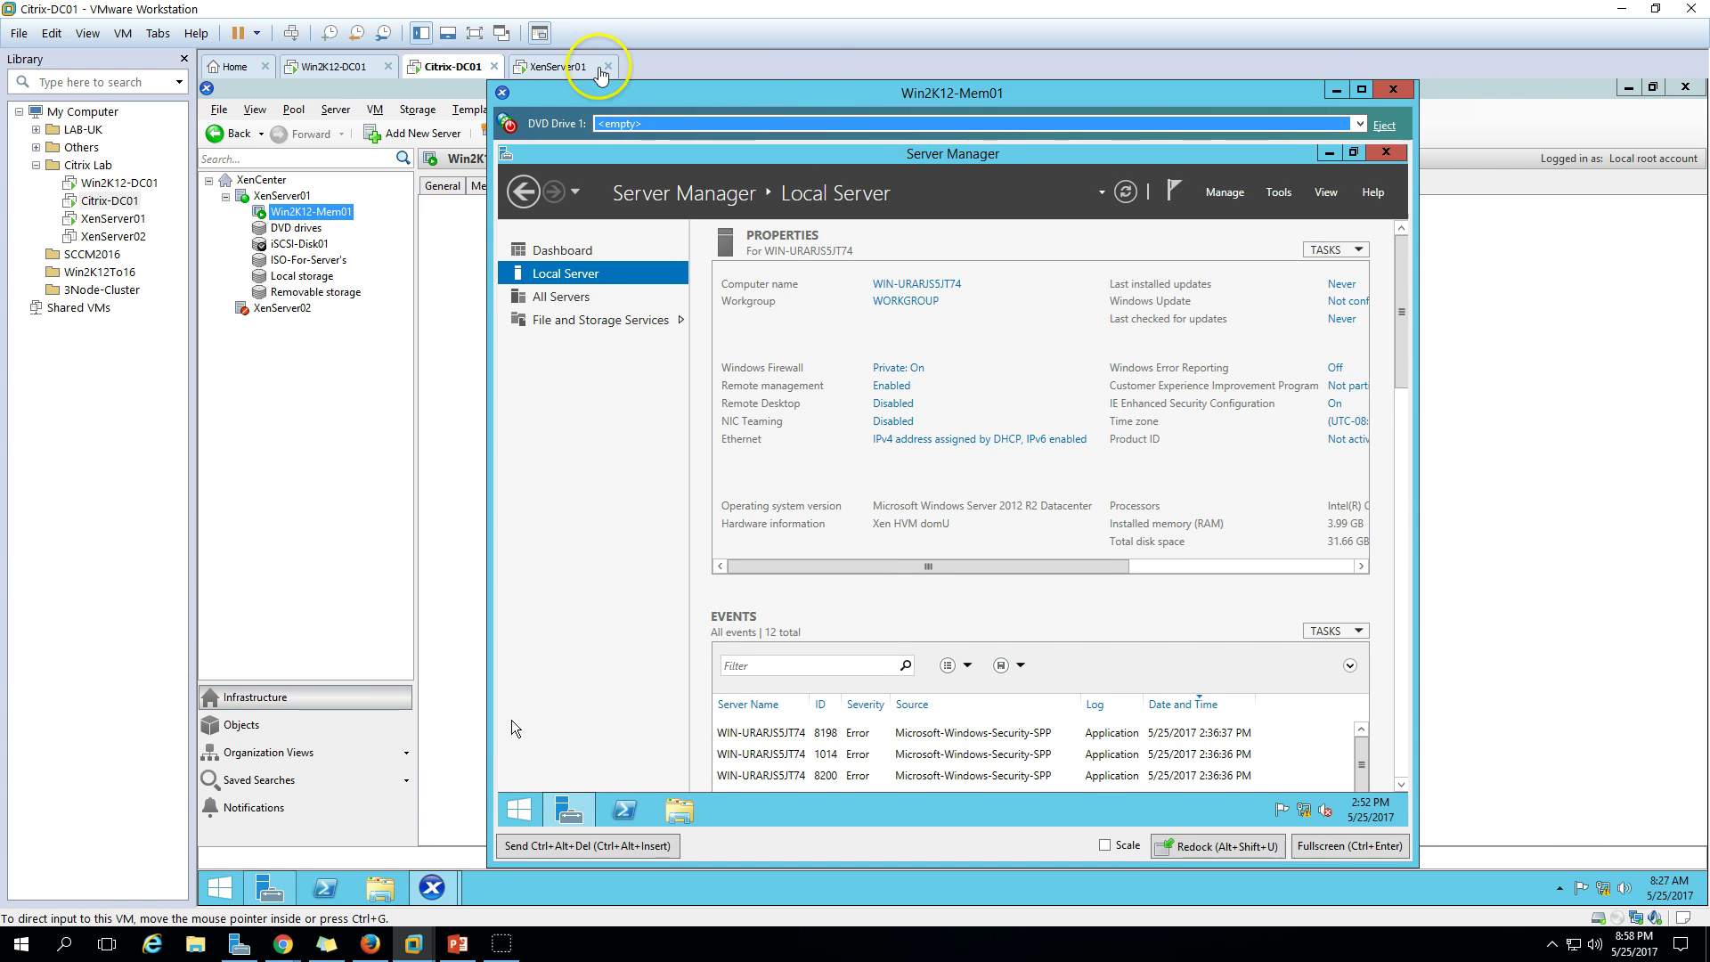
Open the guest's Ethernet adapter status and inspect its IPv4 address and DHCP details.
{"action": "left_click", "coordinate": [474, 33]}
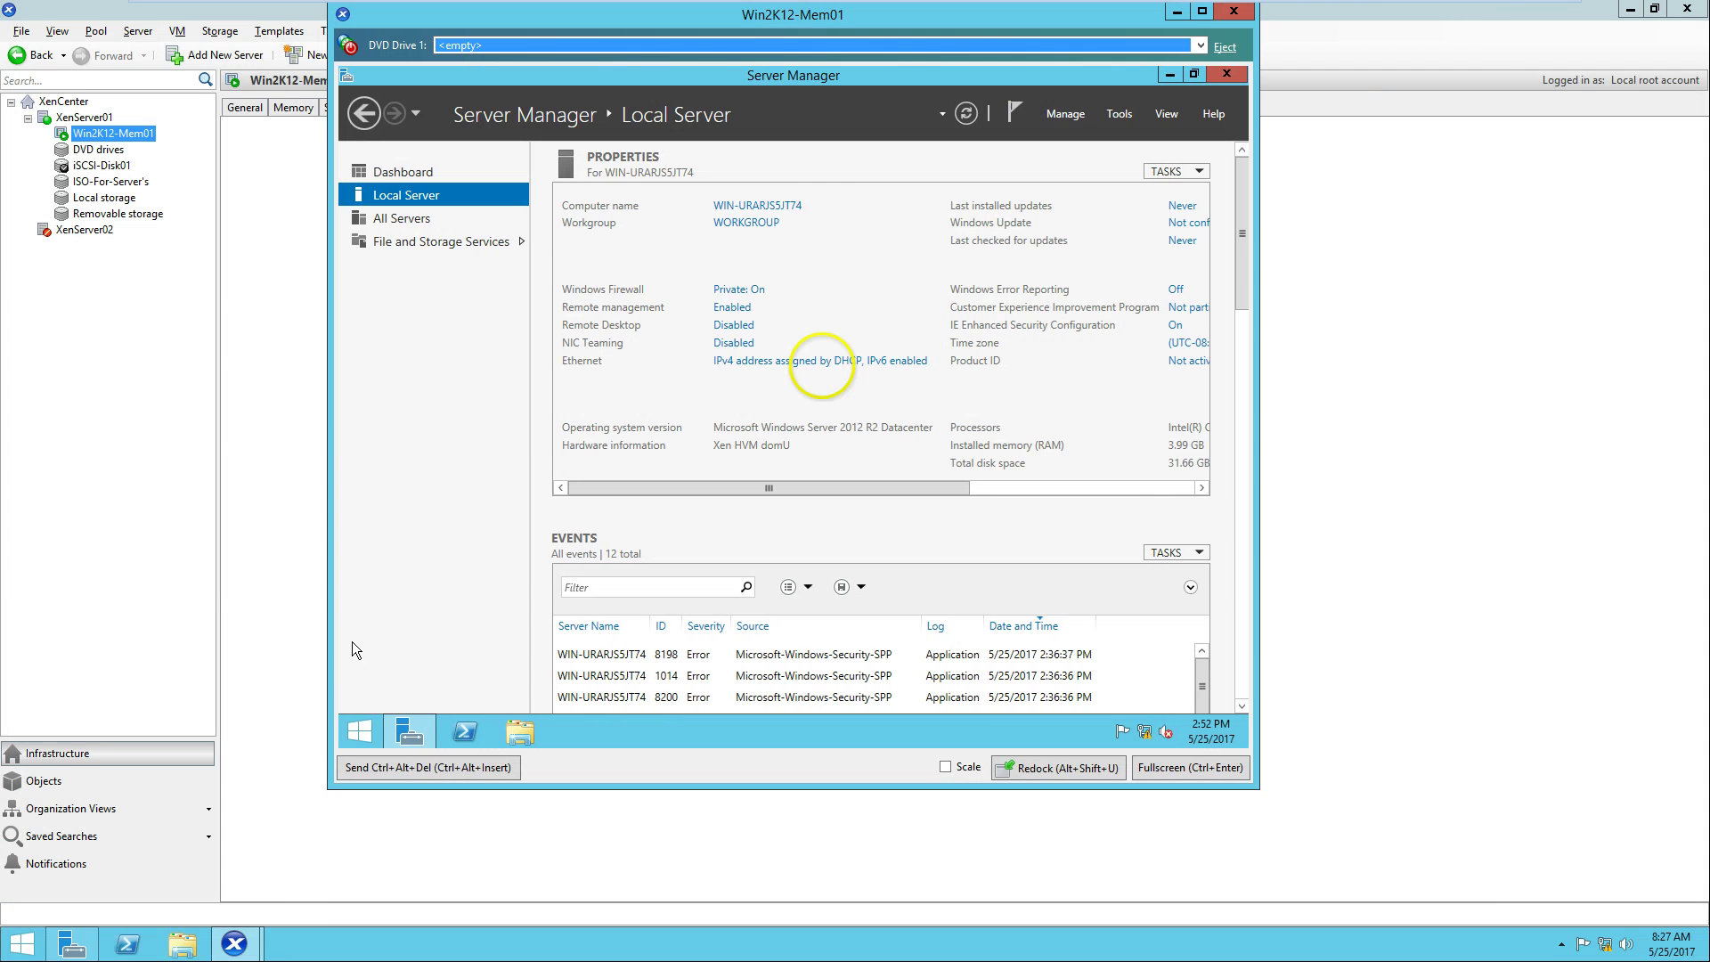
{"action": "left_click", "coordinate": [439, 381]}
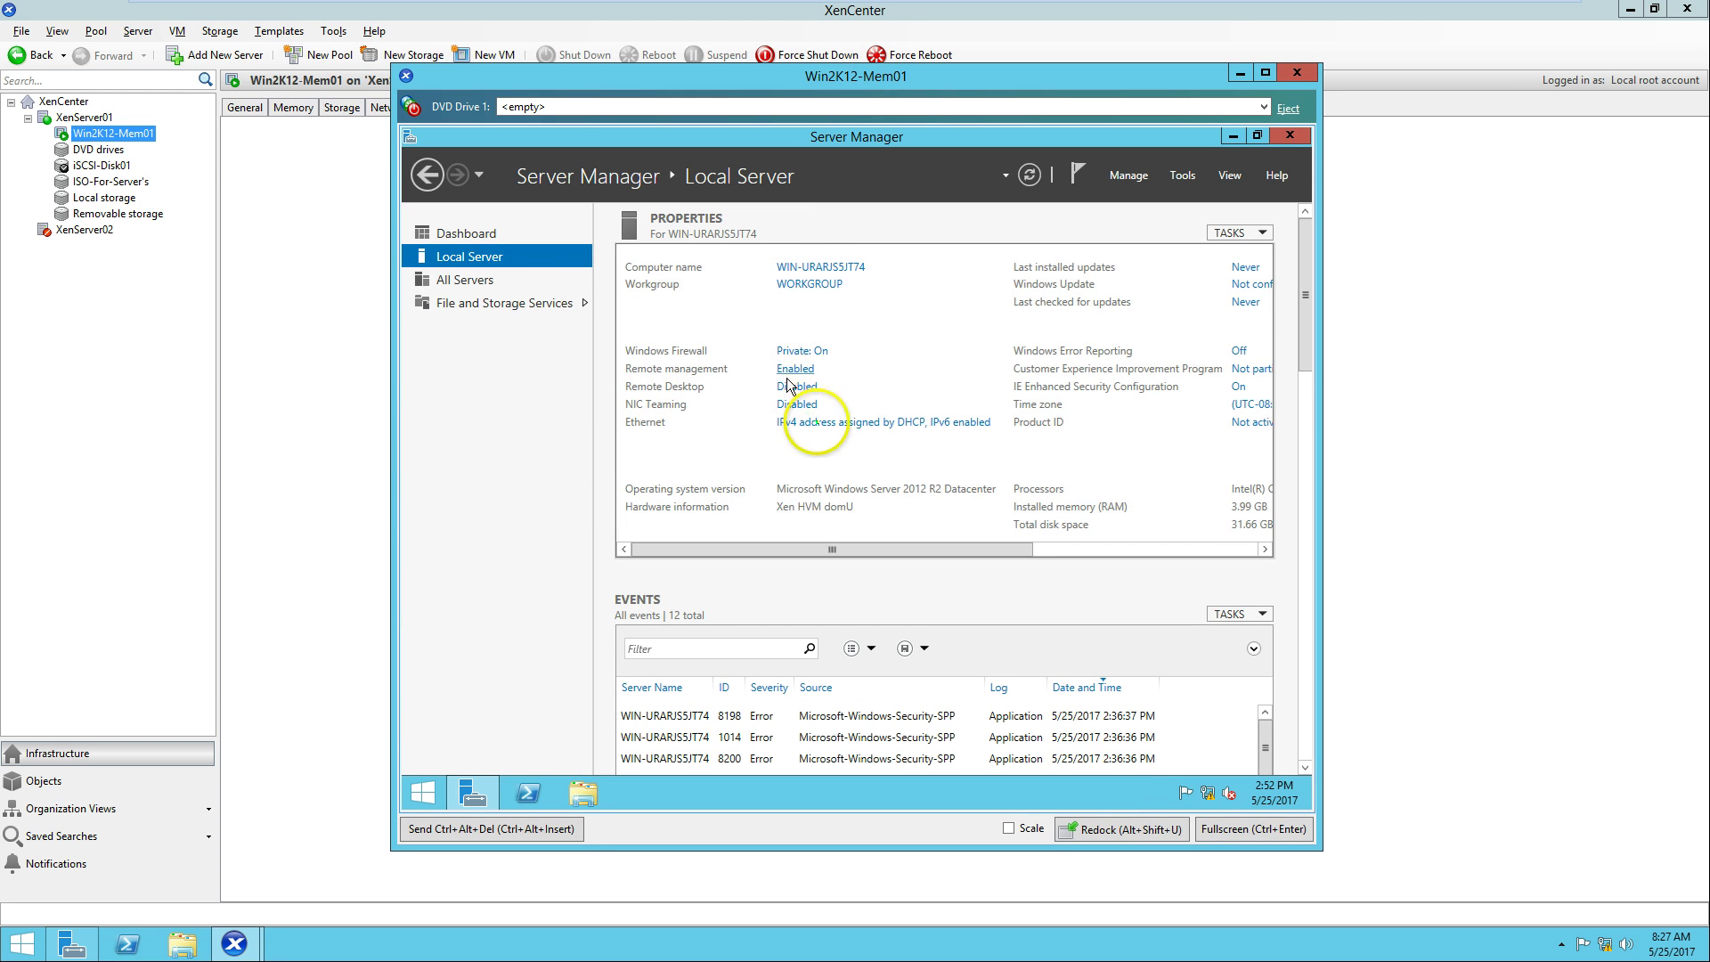
{"action": "left_click", "coordinate": [824, 427]}
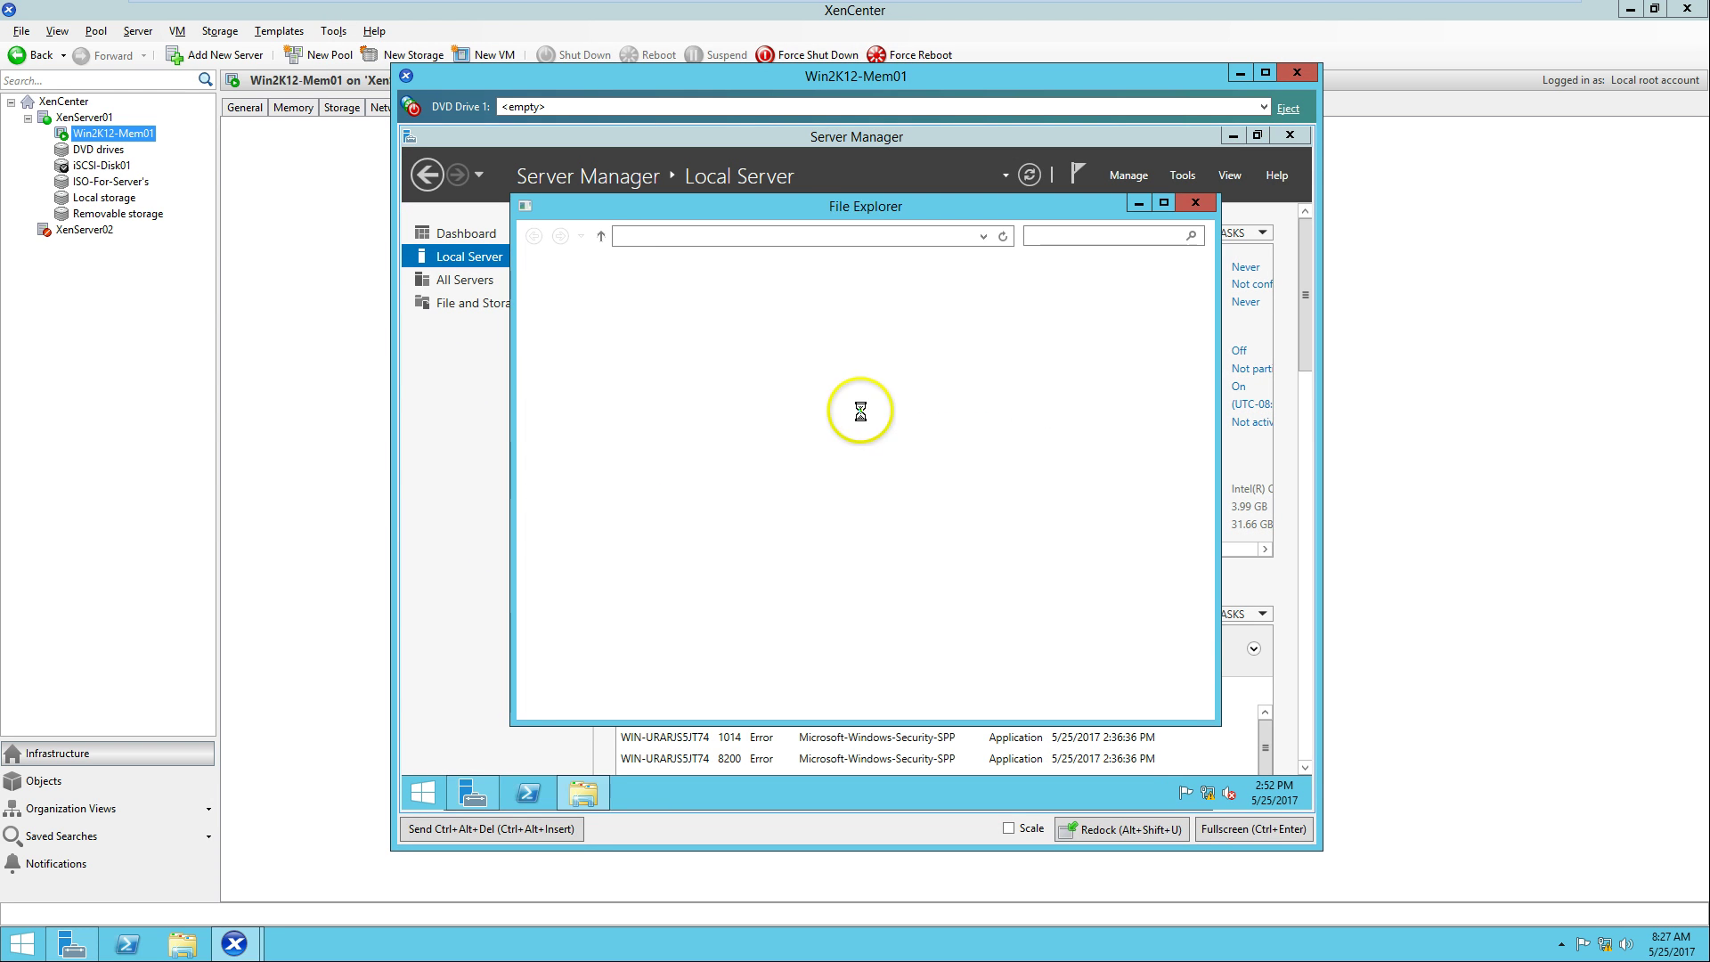
{"action": "double_click", "coordinate": [641, 316]}
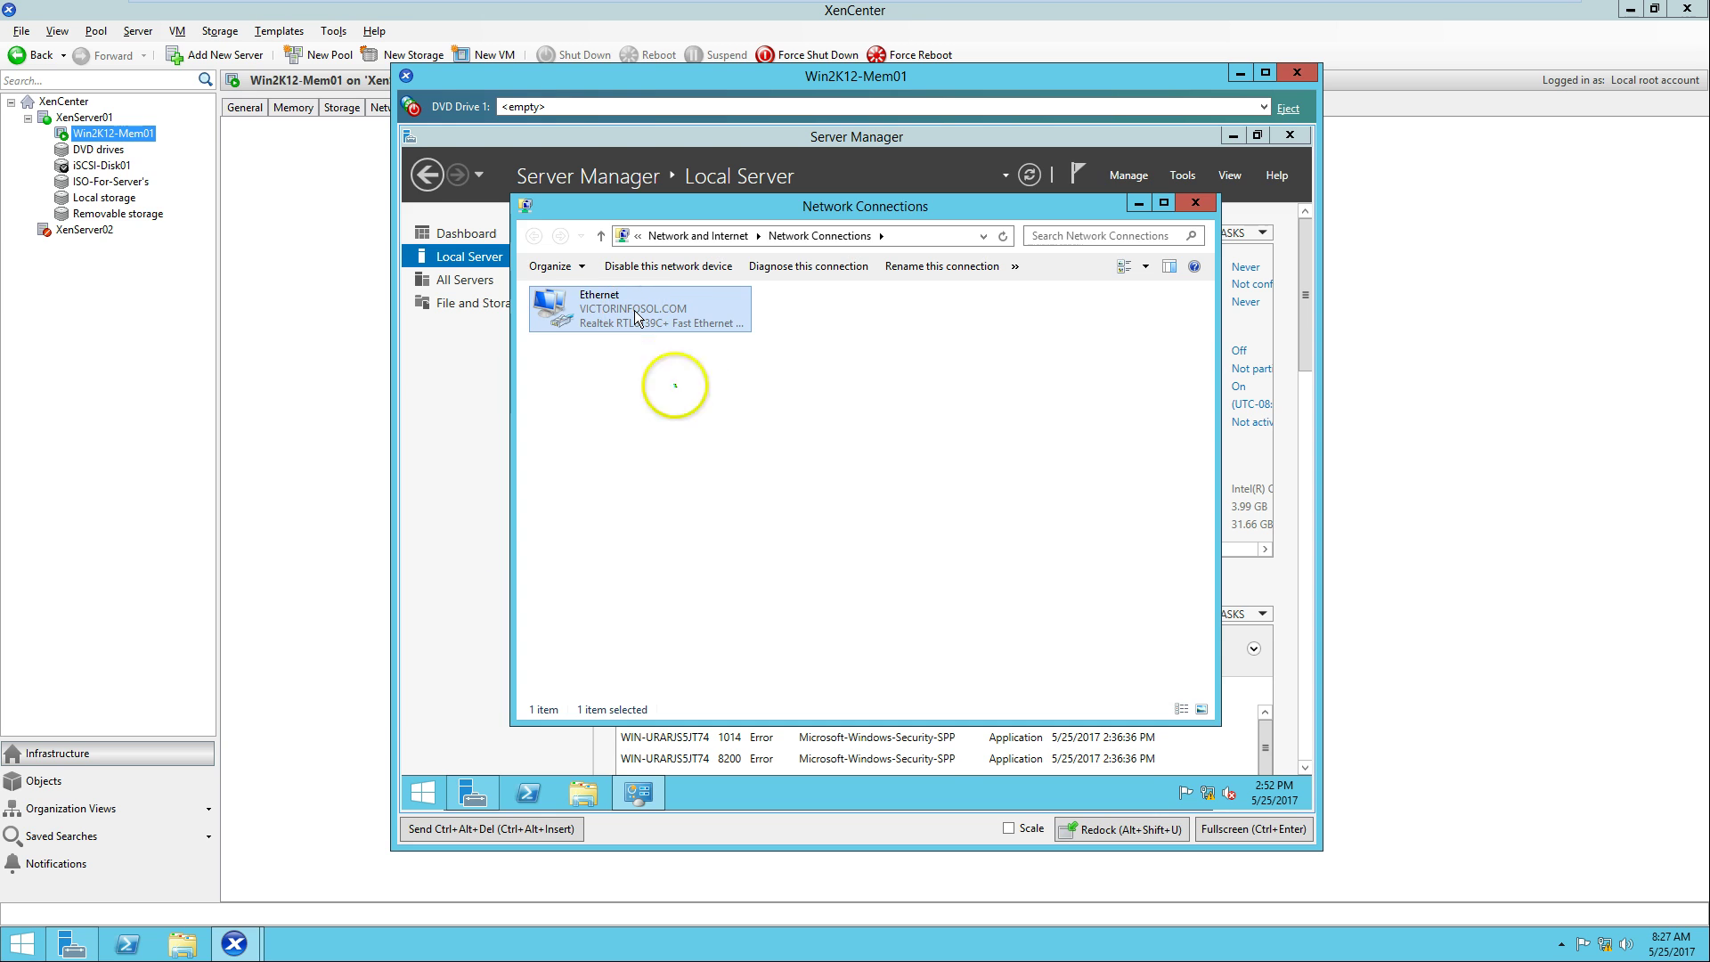
{"action": "left_click_drag", "start_coordinate": [747, 279], "coordinate": [771, 376]}
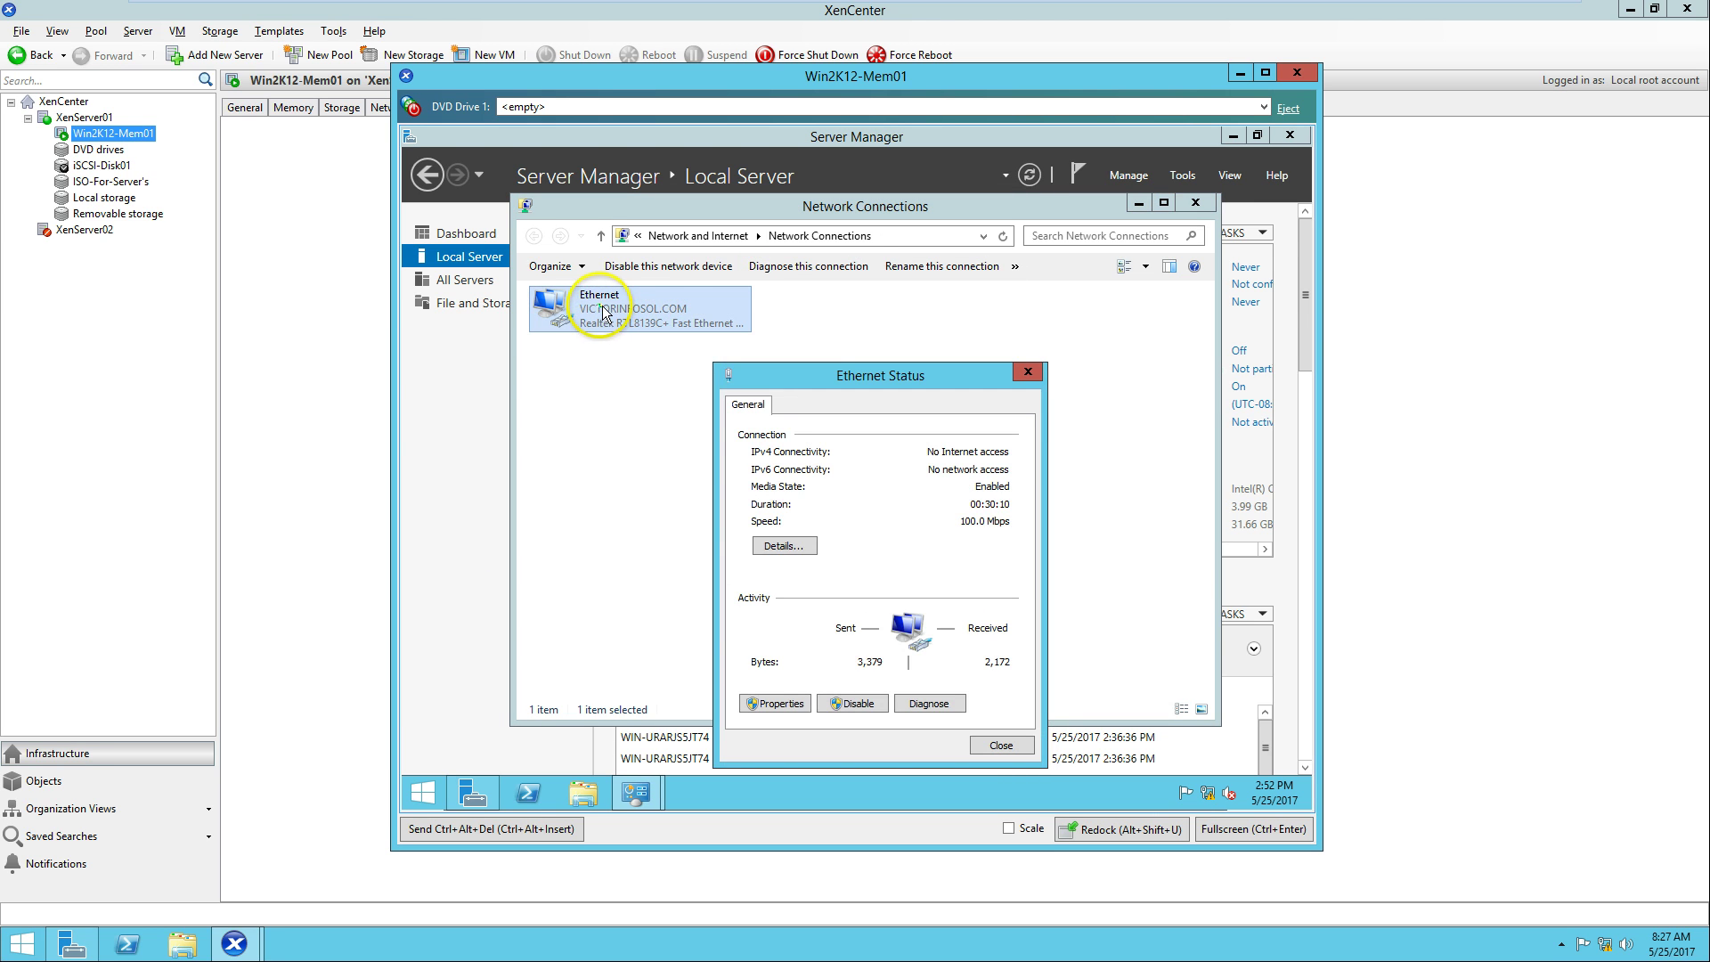
{"action": "left_click", "coordinate": [784, 546]}
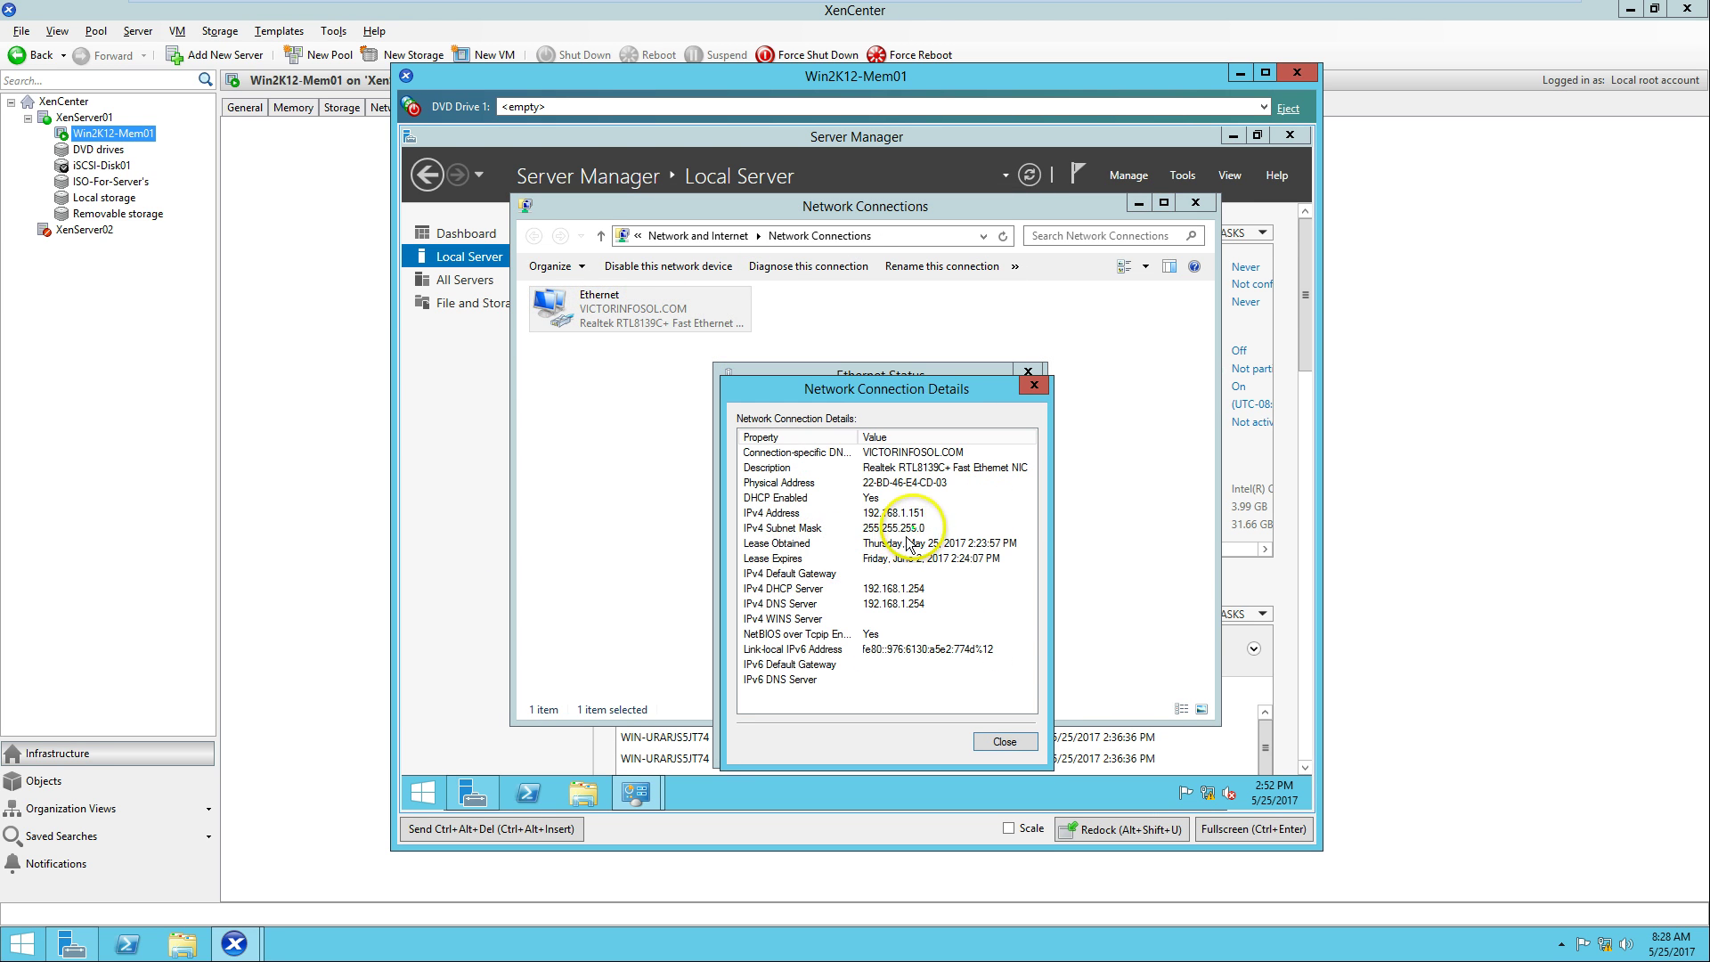
{"action": "left_click", "coordinate": [899, 512]}
{"action": "left_click", "coordinate": [899, 498]}
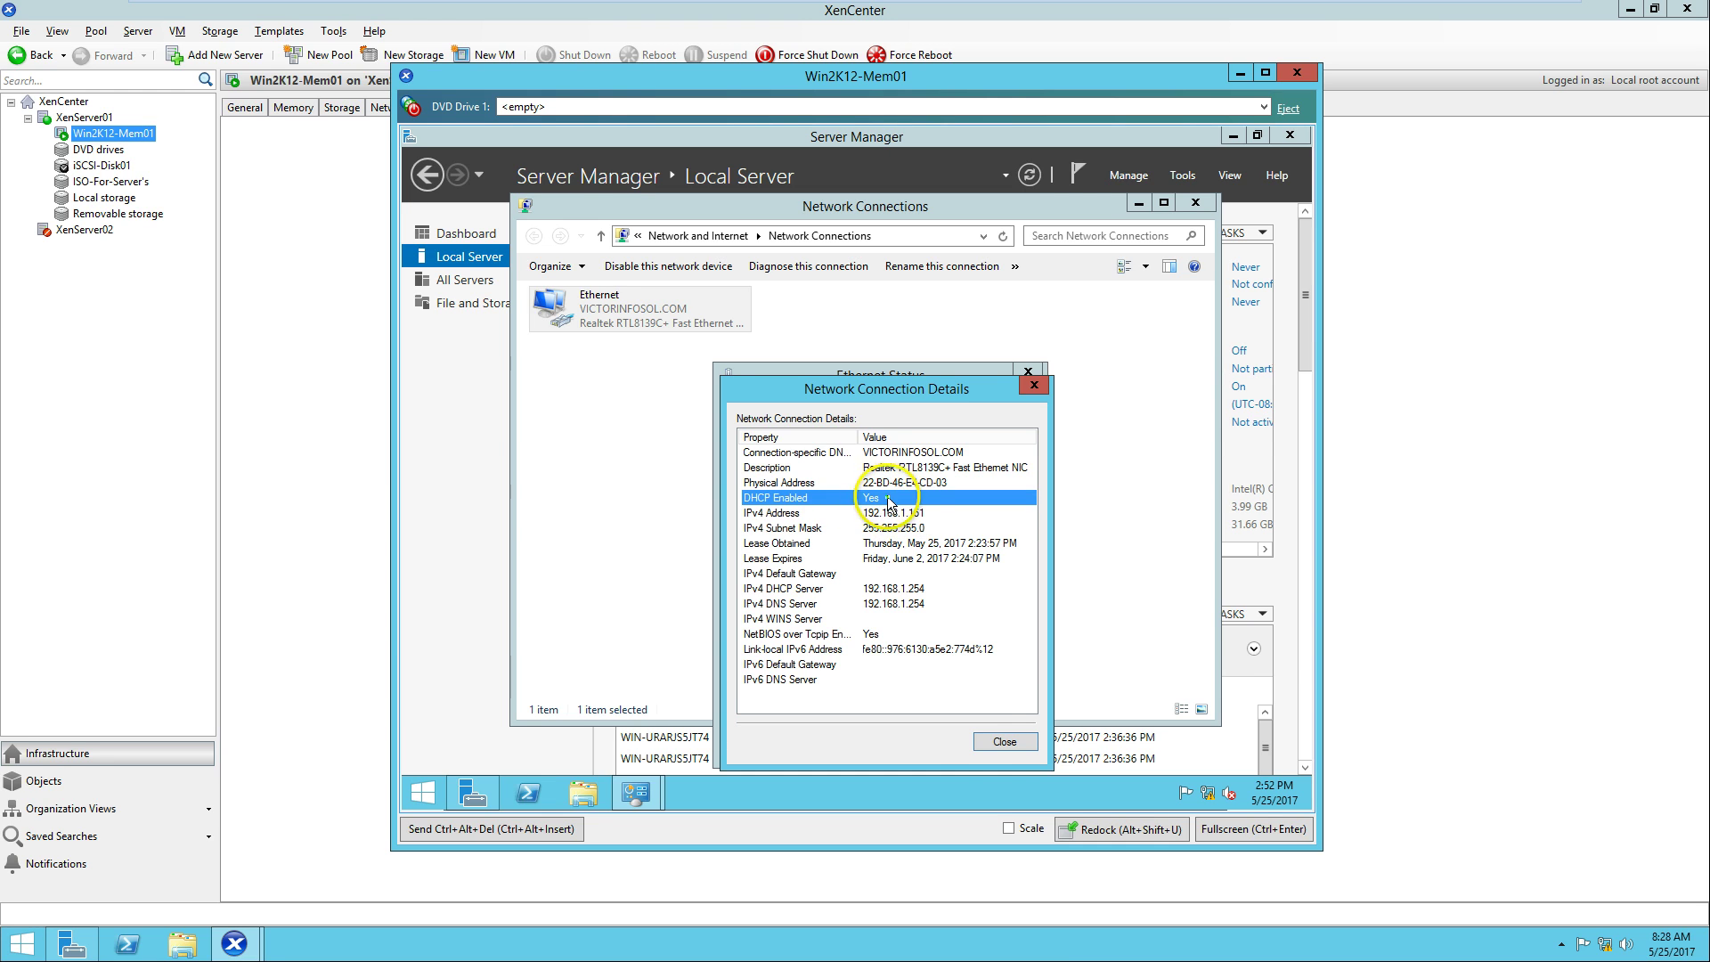
{"action": "left_click", "coordinate": [996, 748]}
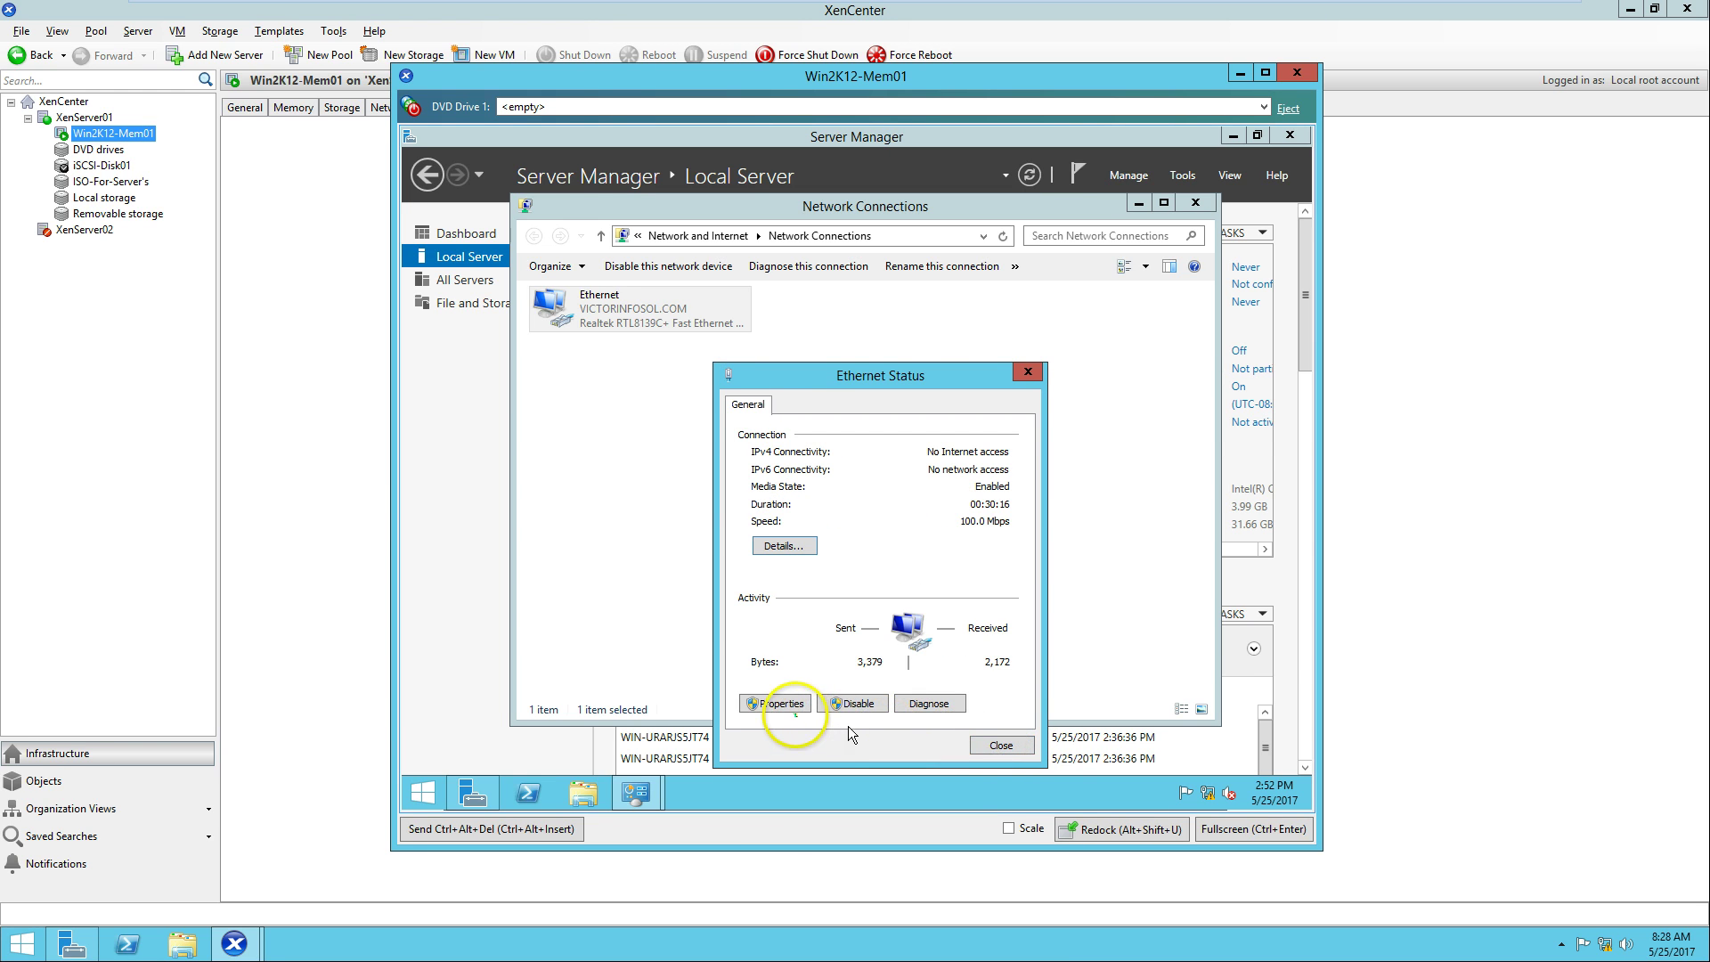
Untick Internet Protocol Version 6 in the Ethernet properties, close the windows, and refresh Local Server.
{"action": "left_click", "coordinate": [787, 705]}
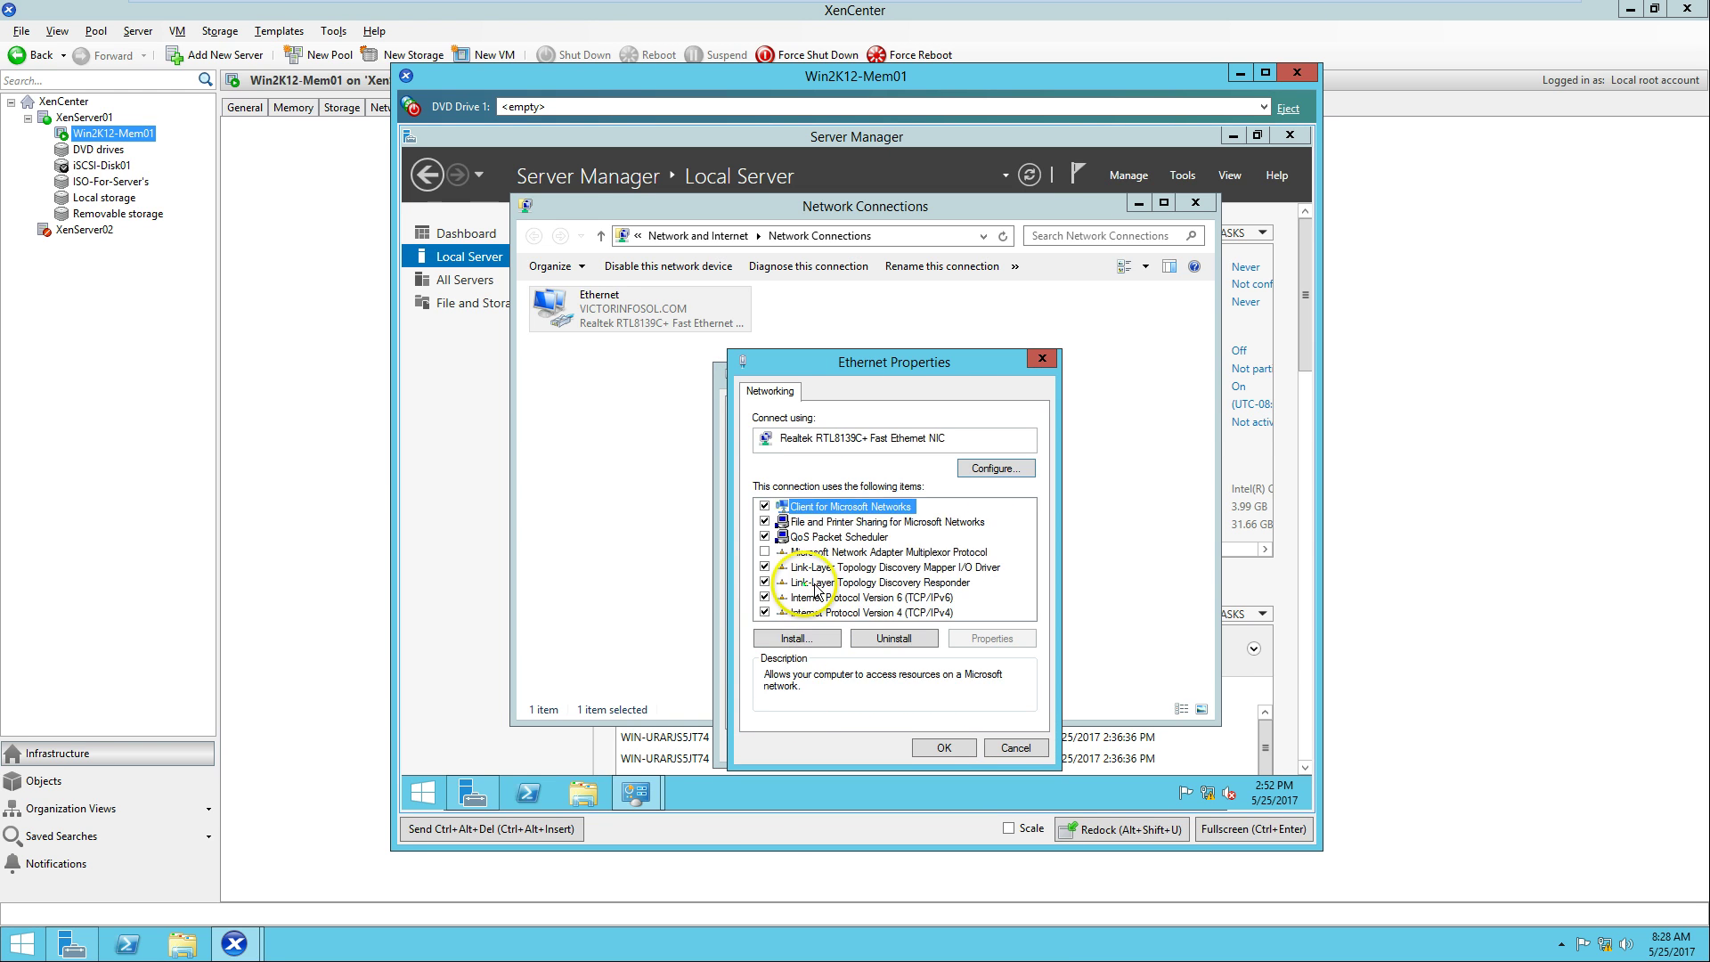
{"action": "left_click", "coordinate": [765, 597]}
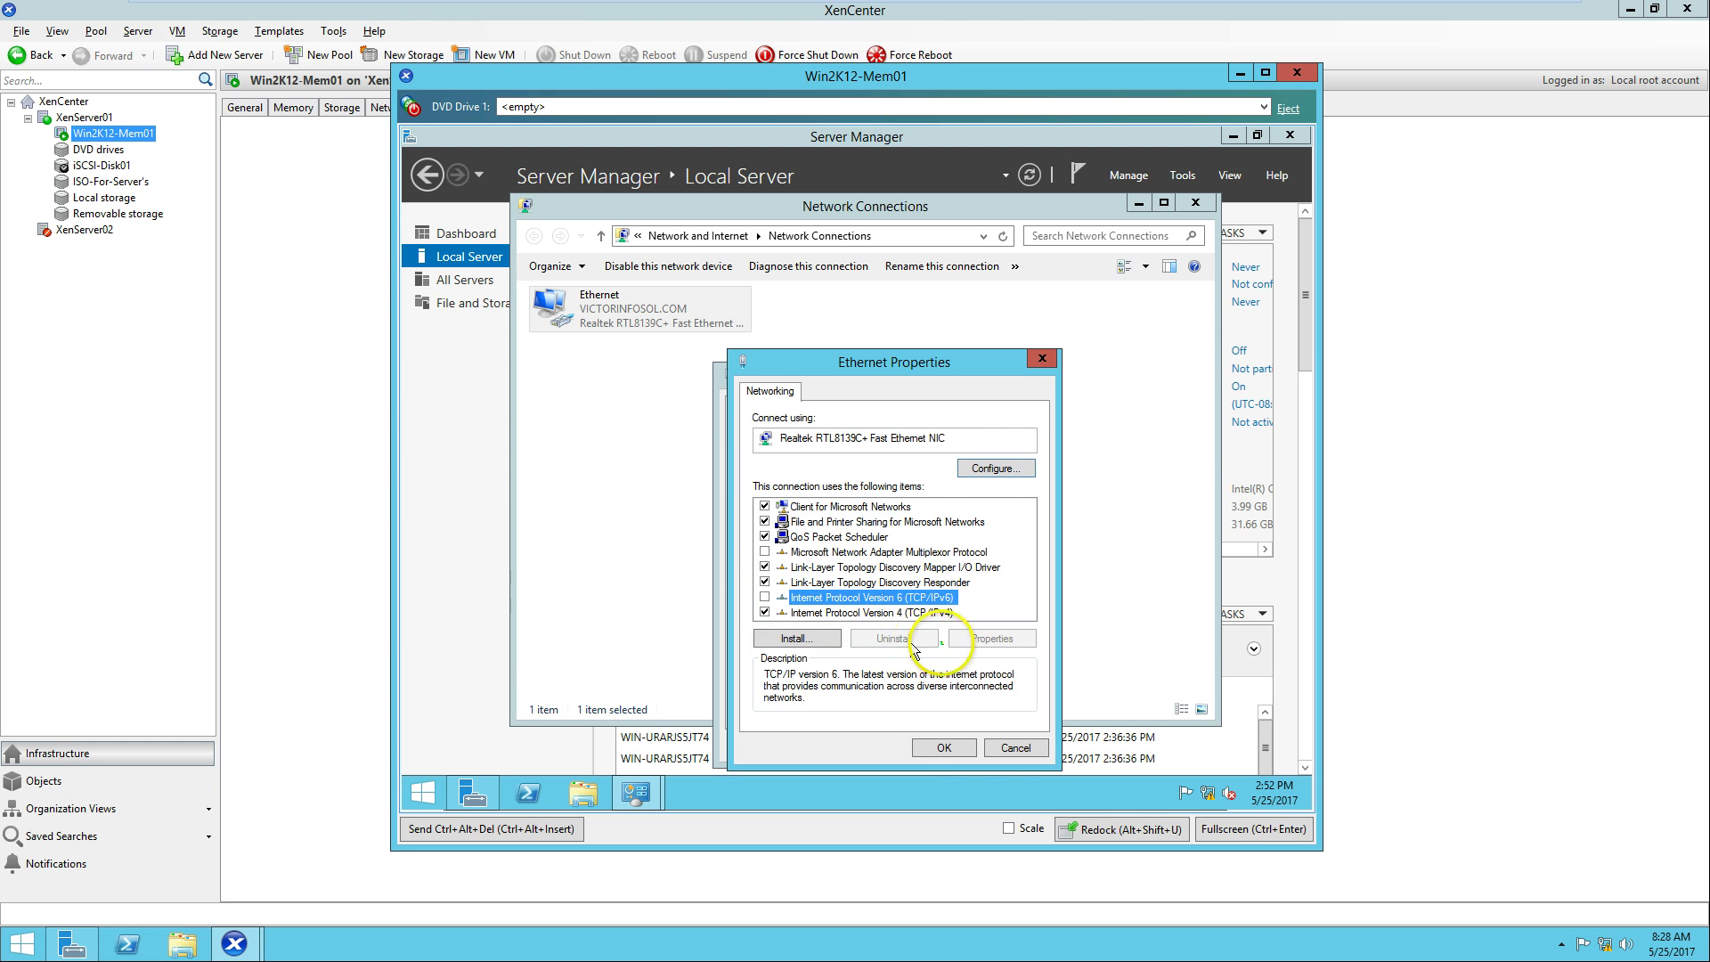
{"action": "left_click", "coordinate": [944, 748]}
{"action": "left_click", "coordinate": [999, 748]}
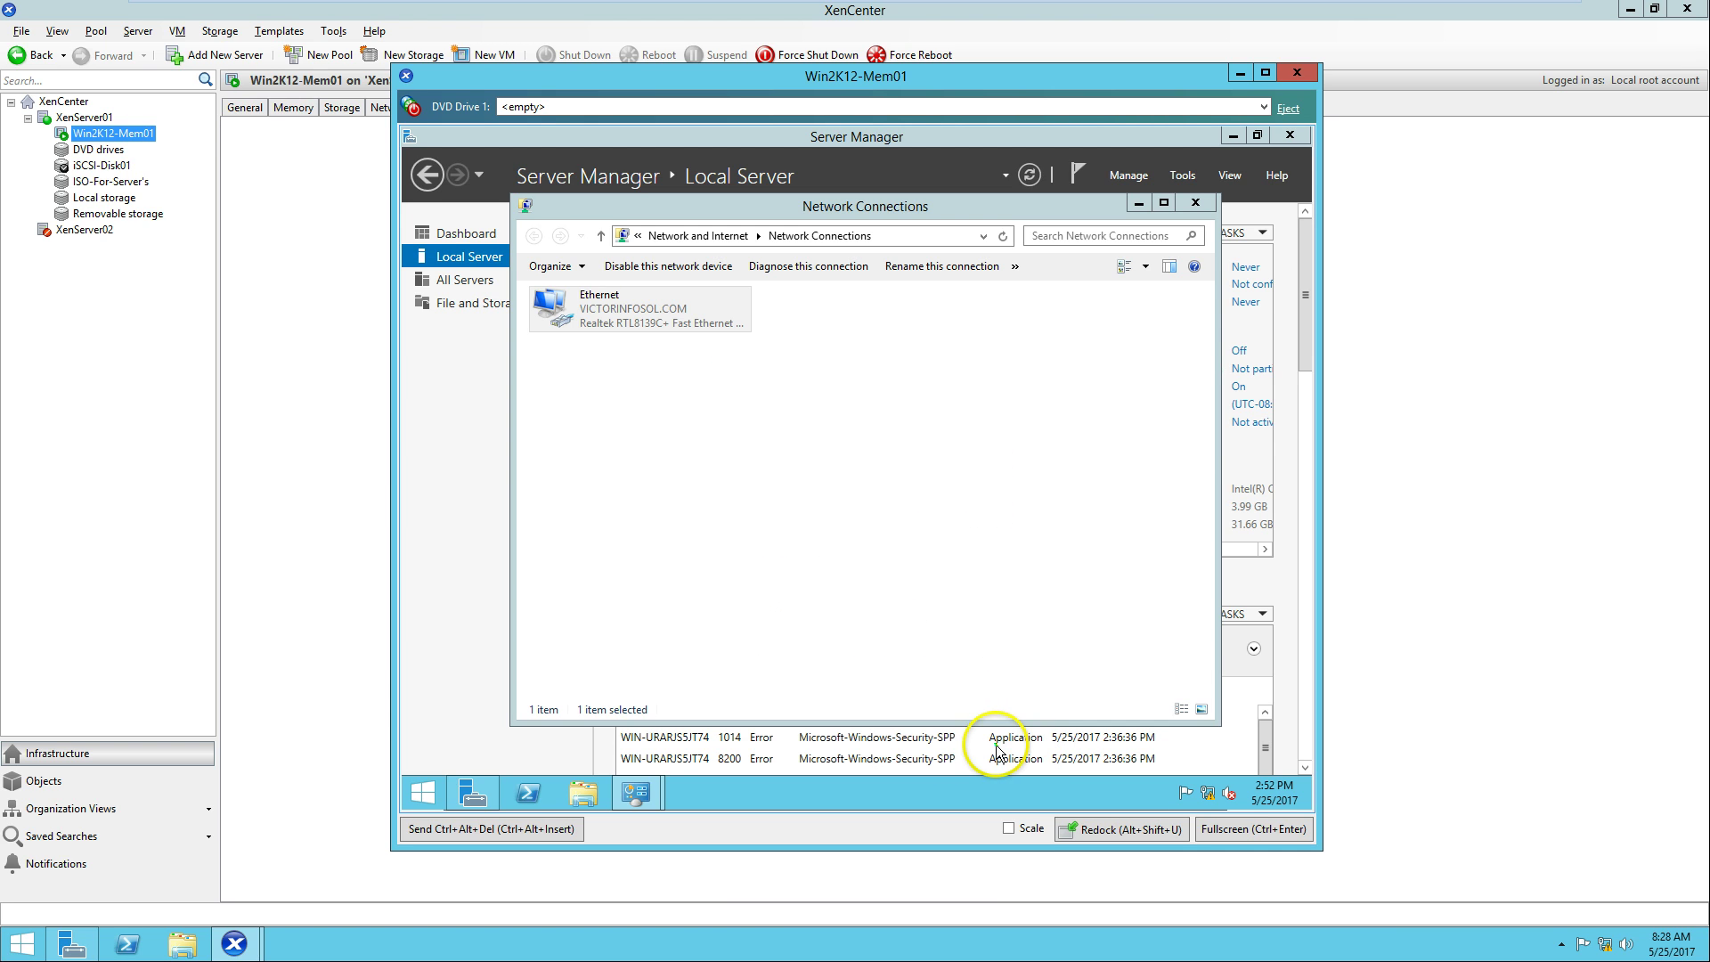
{"action": "left_click", "coordinate": [1194, 203]}
{"action": "left_click", "coordinate": [1047, 178]}
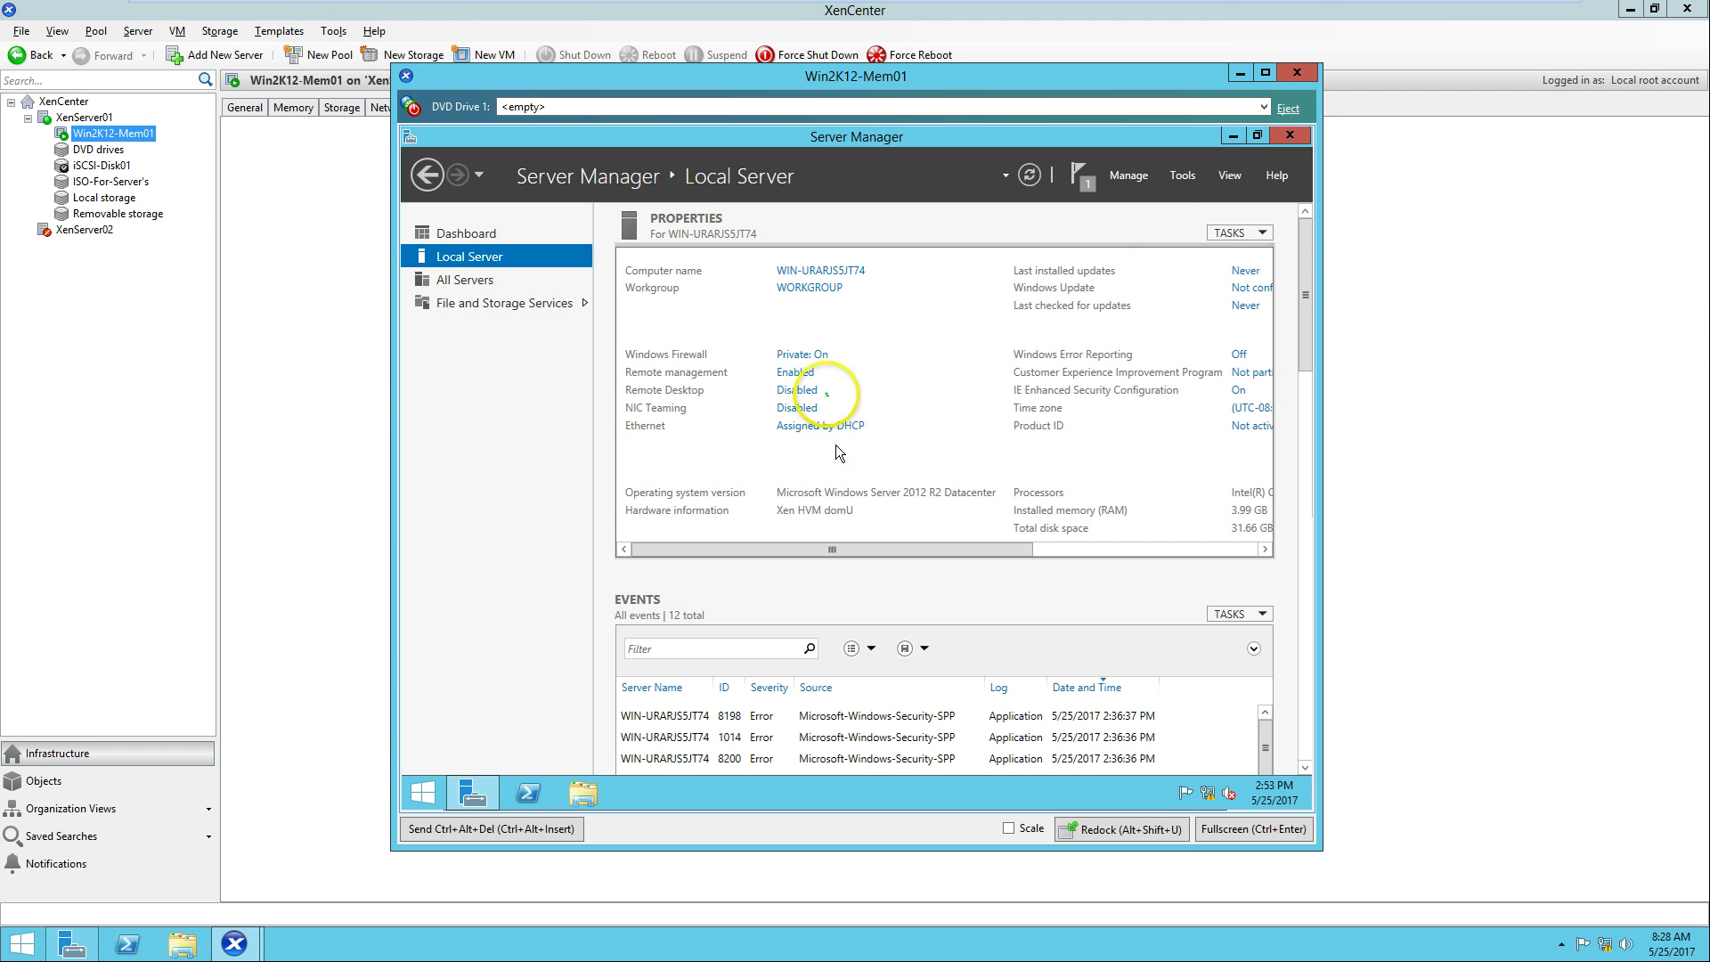
Change the computer name to 'Win2K12-Mem'.
{"action": "left_click", "coordinate": [820, 267]}
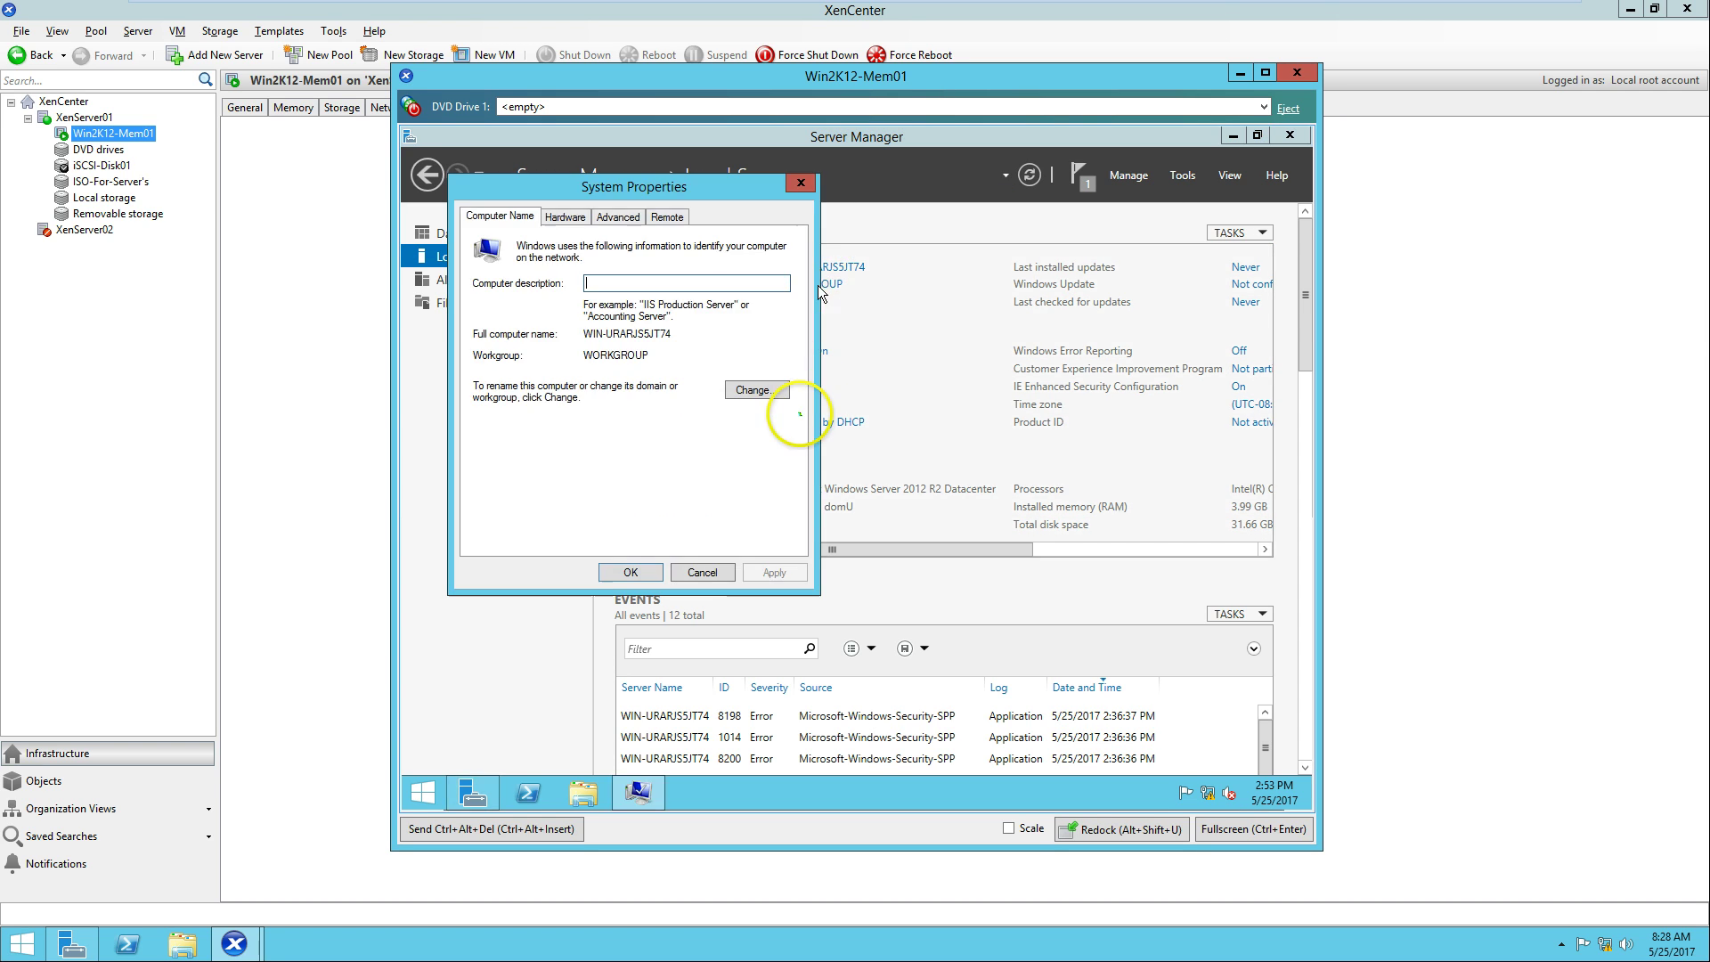
{"action": "left_click", "coordinate": [740, 392]}
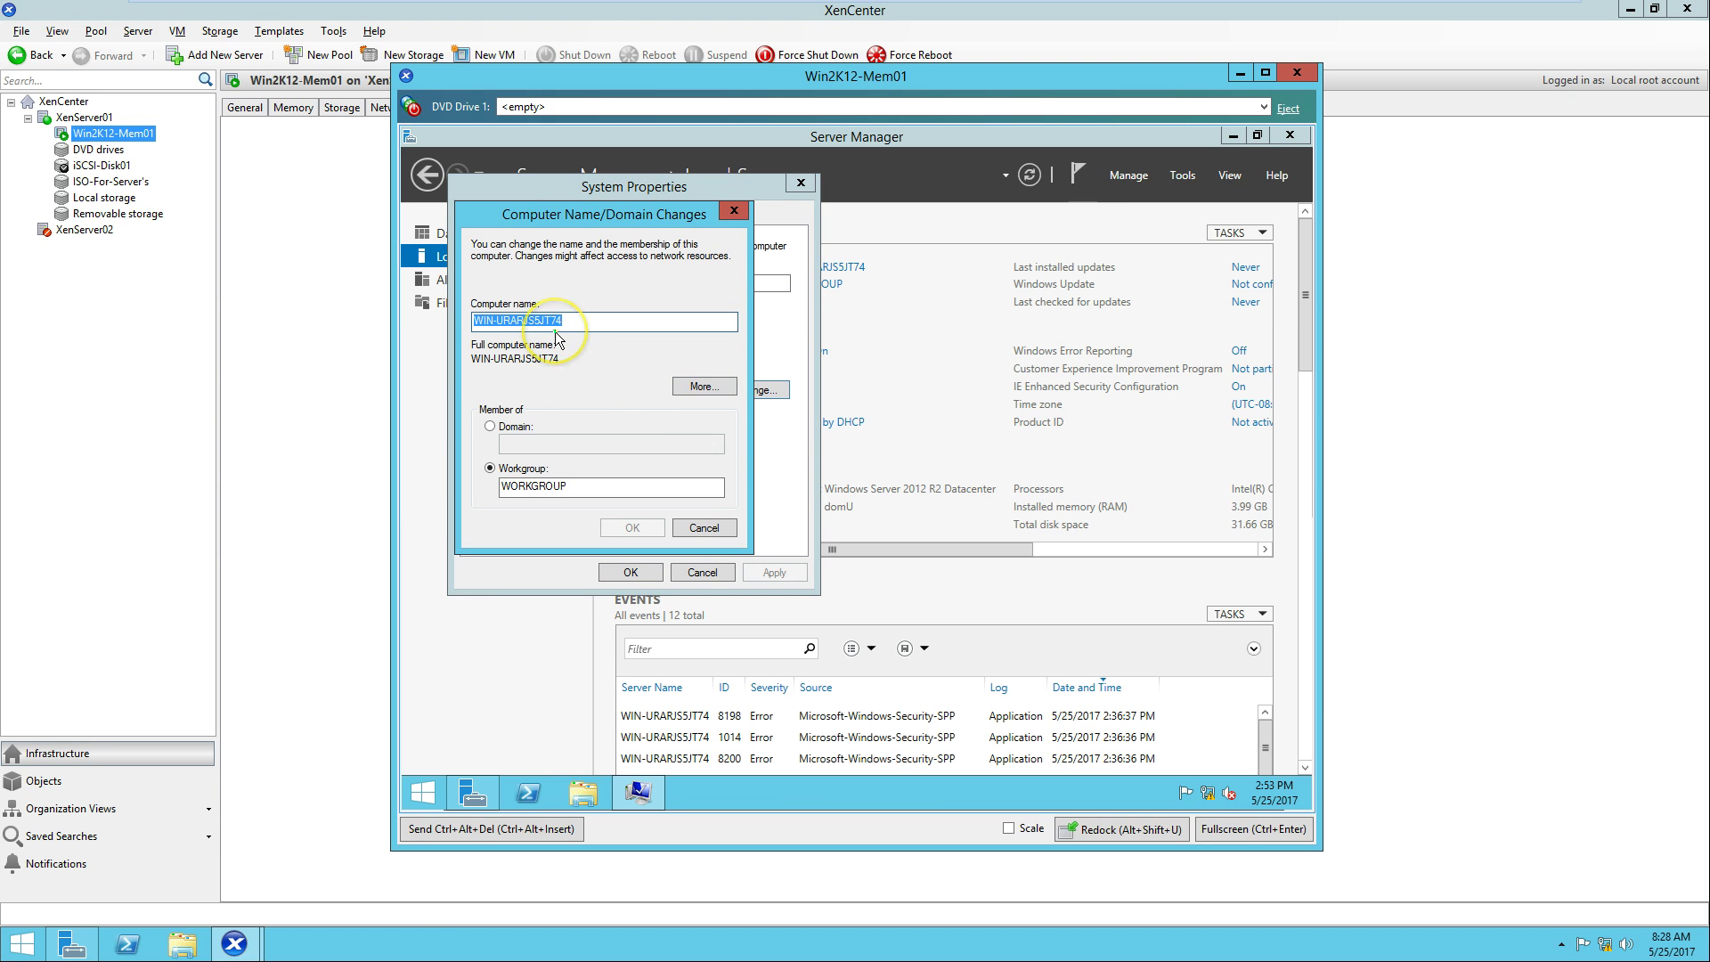
{"action": "type", "text": "Win"}
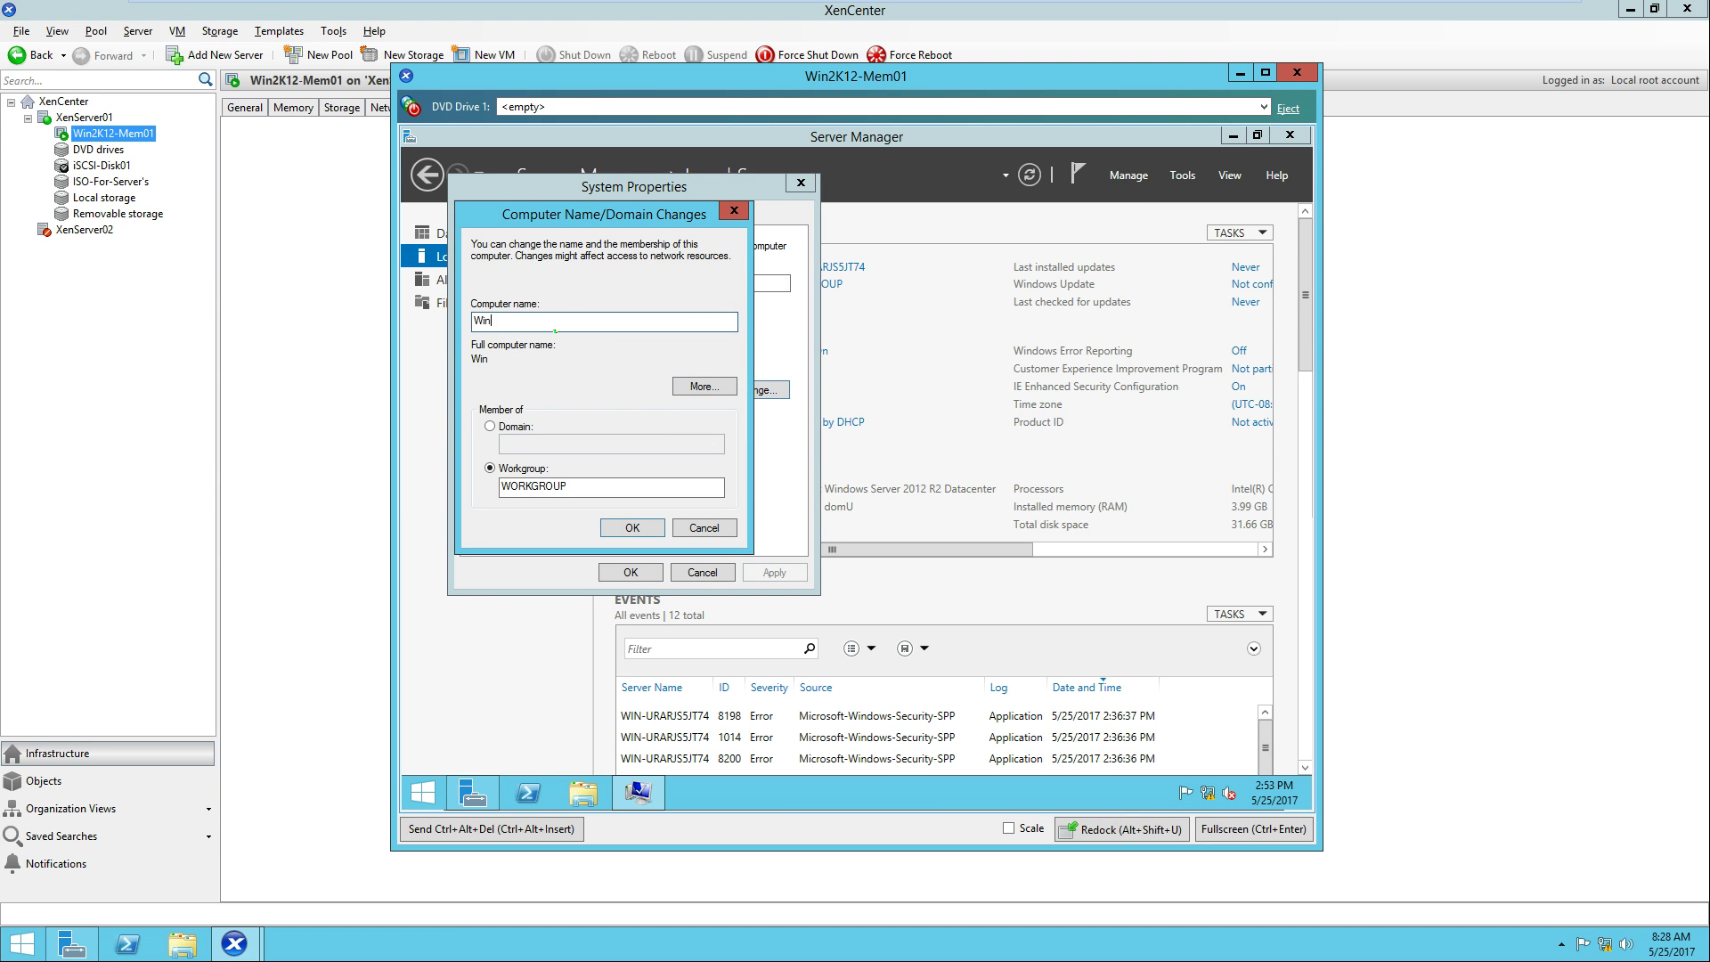
{"action": "type", "text": "2K12-Mem01"}
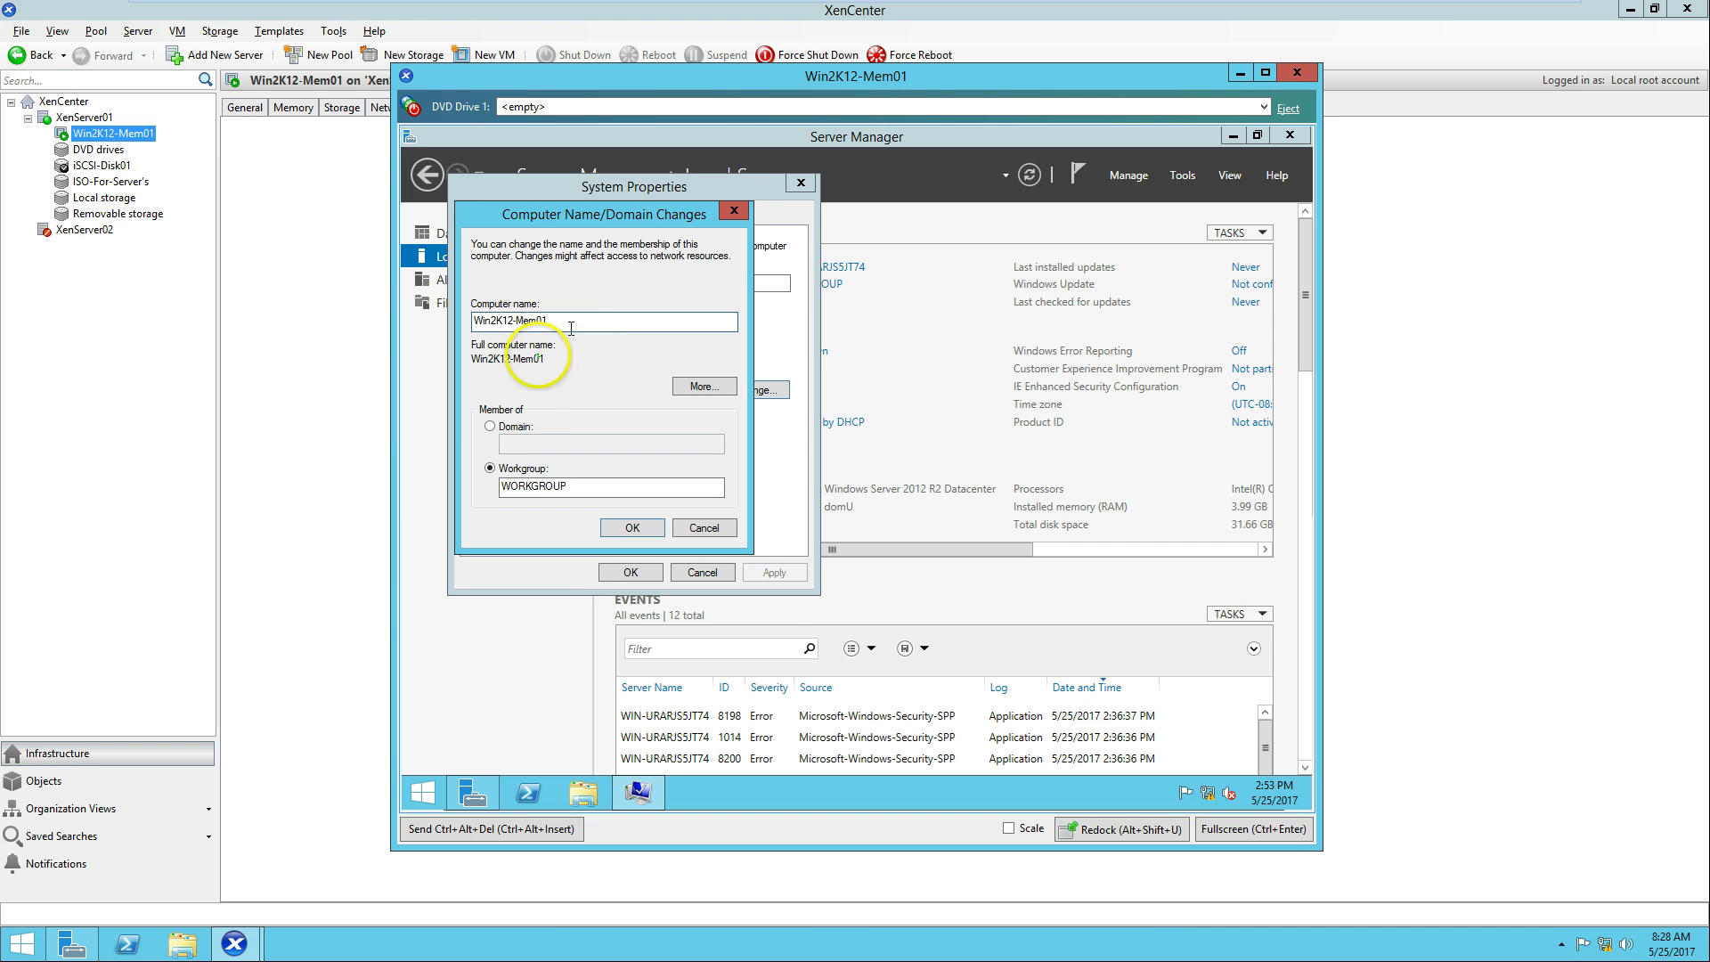
Make the computer a member of the victorinfosol.com domain using Administrator credentials.
{"action": "left_click", "coordinate": [517, 431]}
{"action": "left_click", "coordinate": [530, 445]}
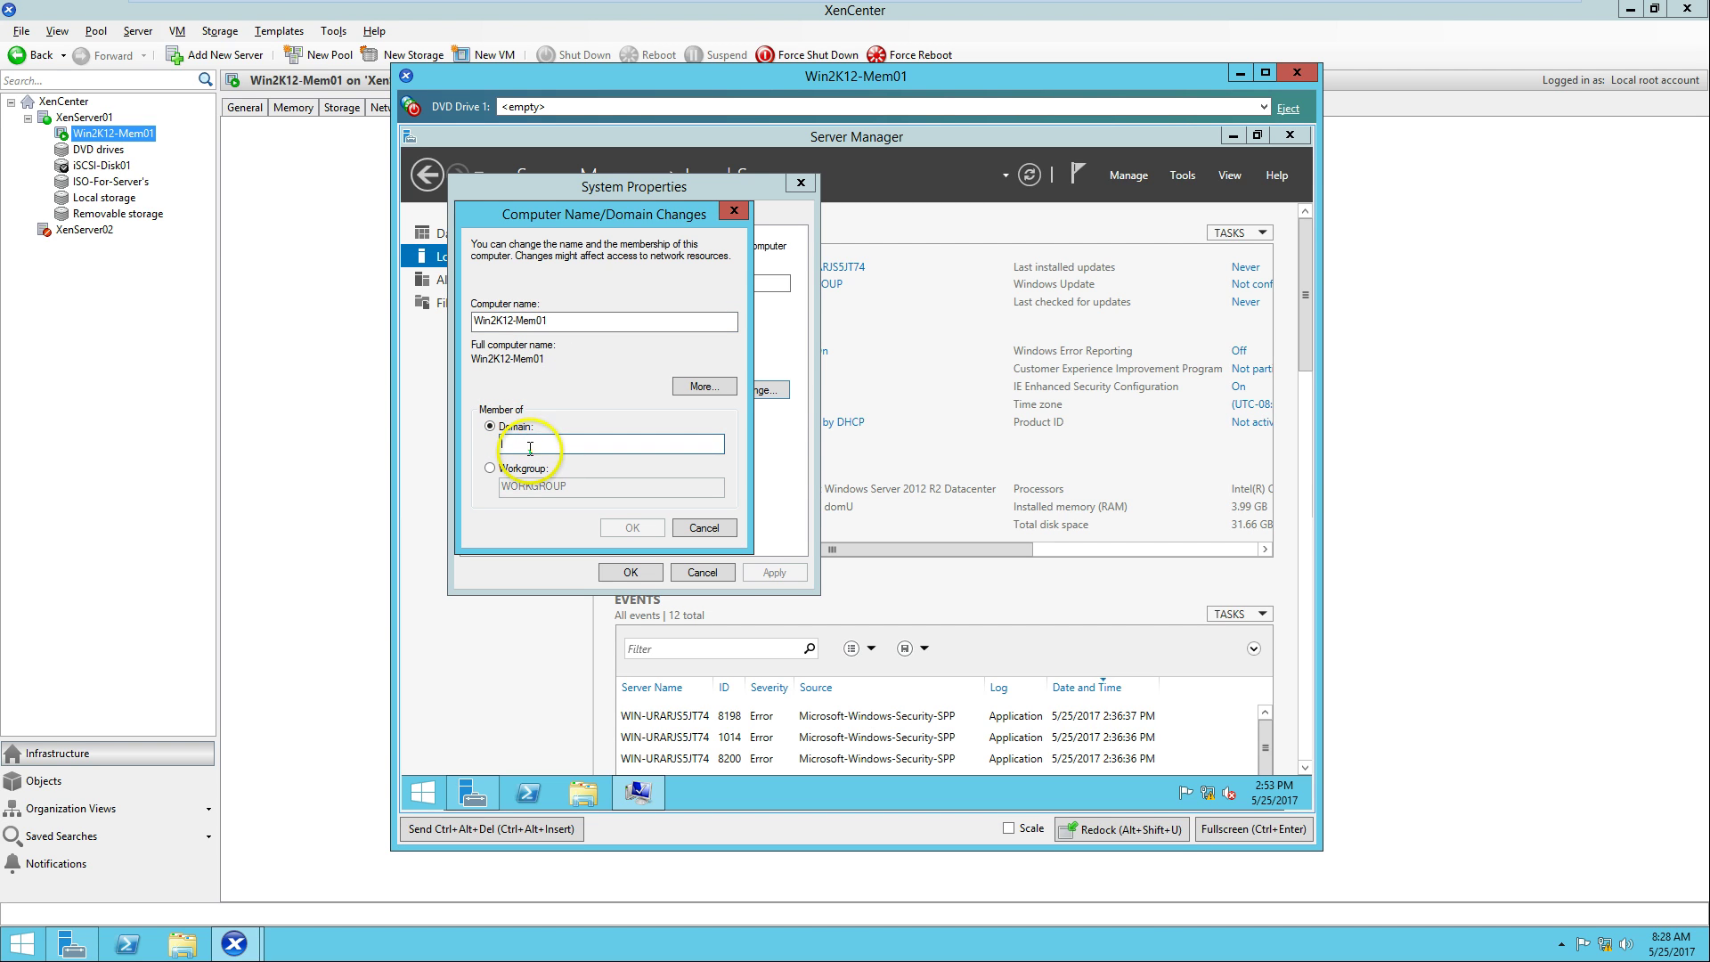
{"action": "type", "text": "victorin"}
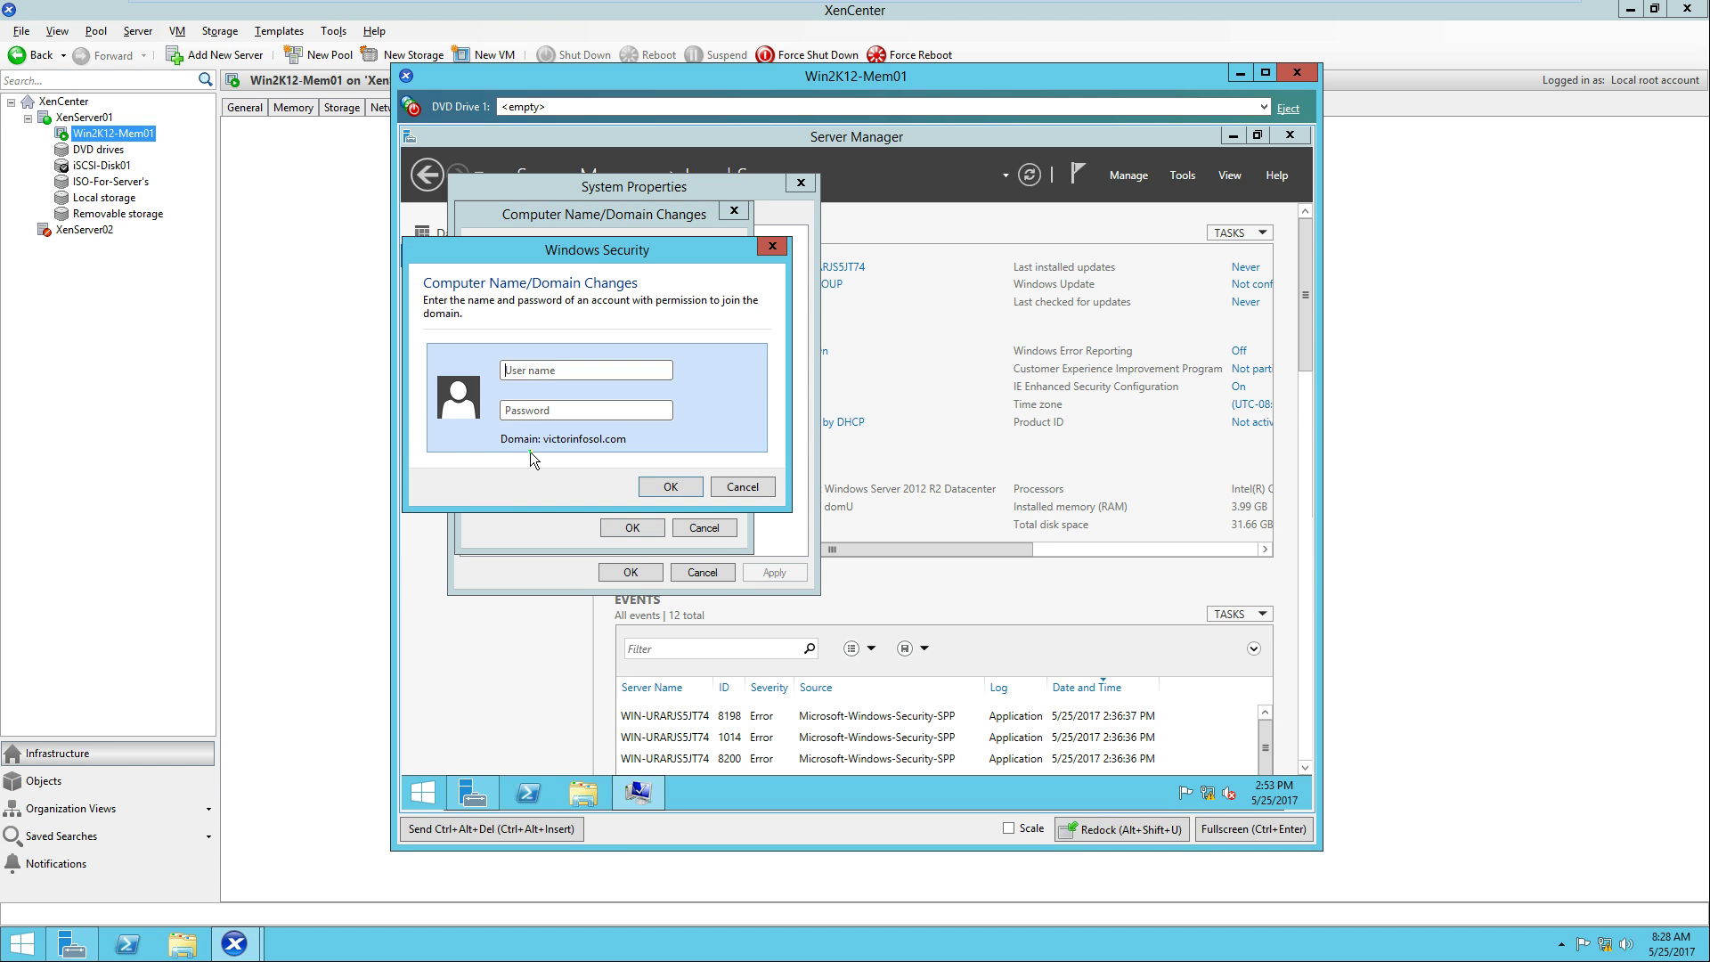
{"action": "type", "text": "Administr"}
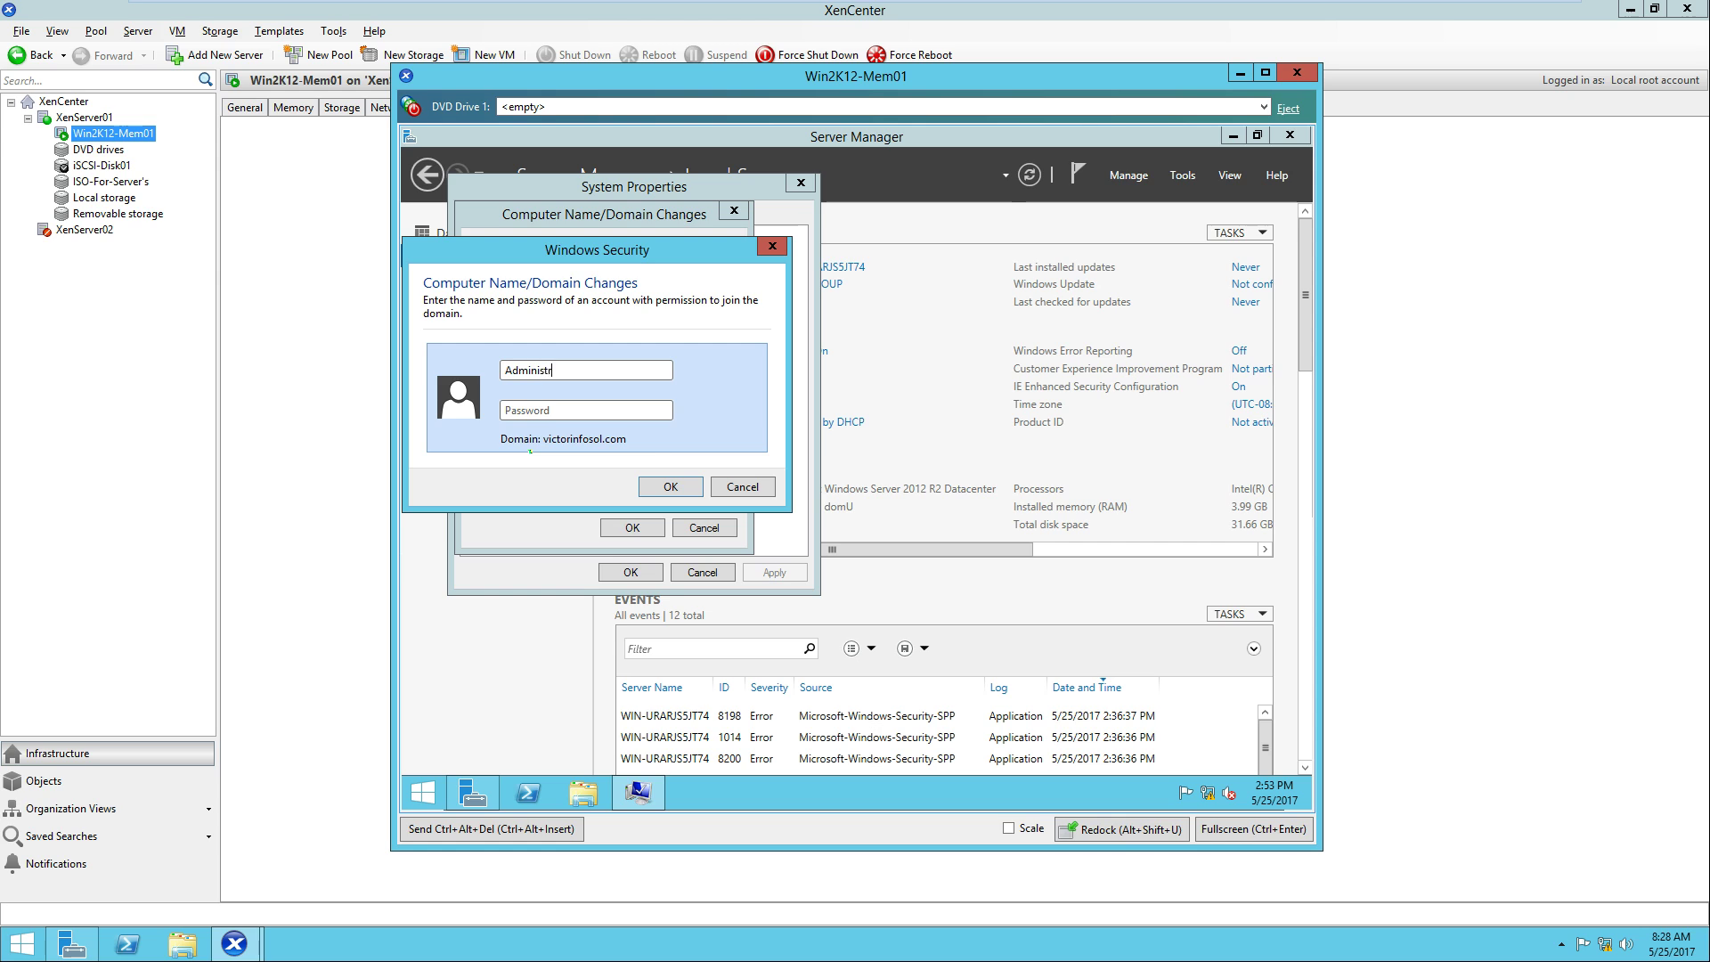
{"action": "type", "text": "ator"}
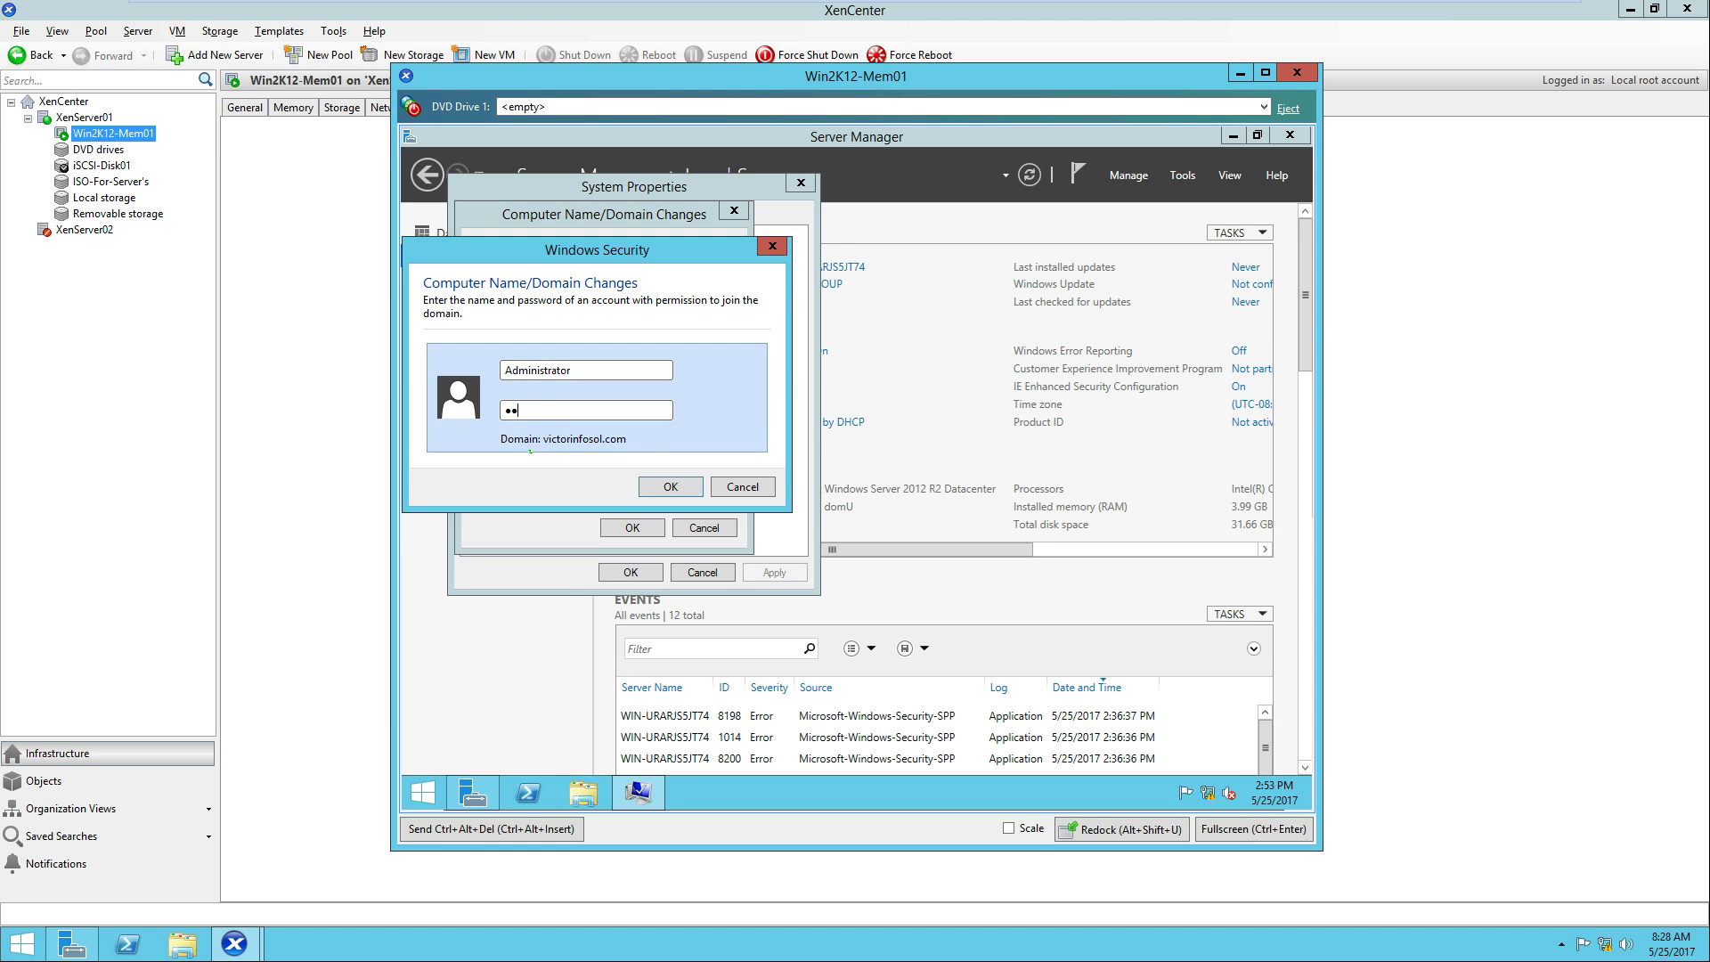
{"action": "key", "text": "Return"}
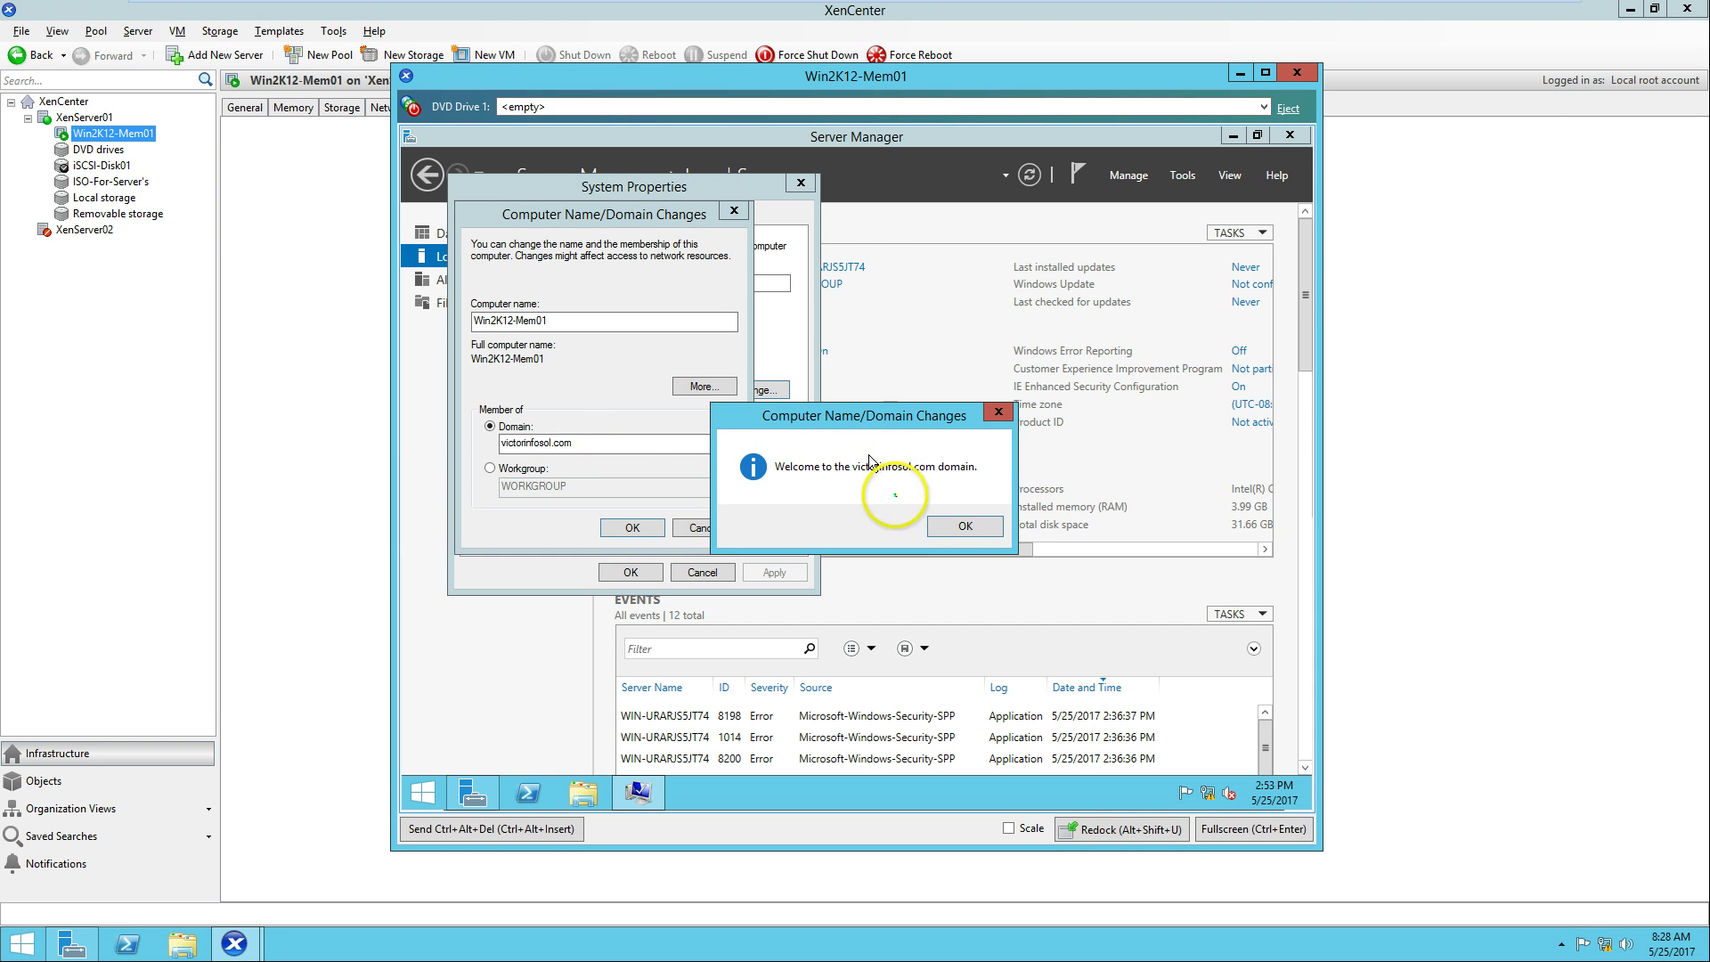
Acknowledge the domain welcome and restart notices, close System Properties, and restart now.
{"action": "left_click", "coordinate": [965, 527]}
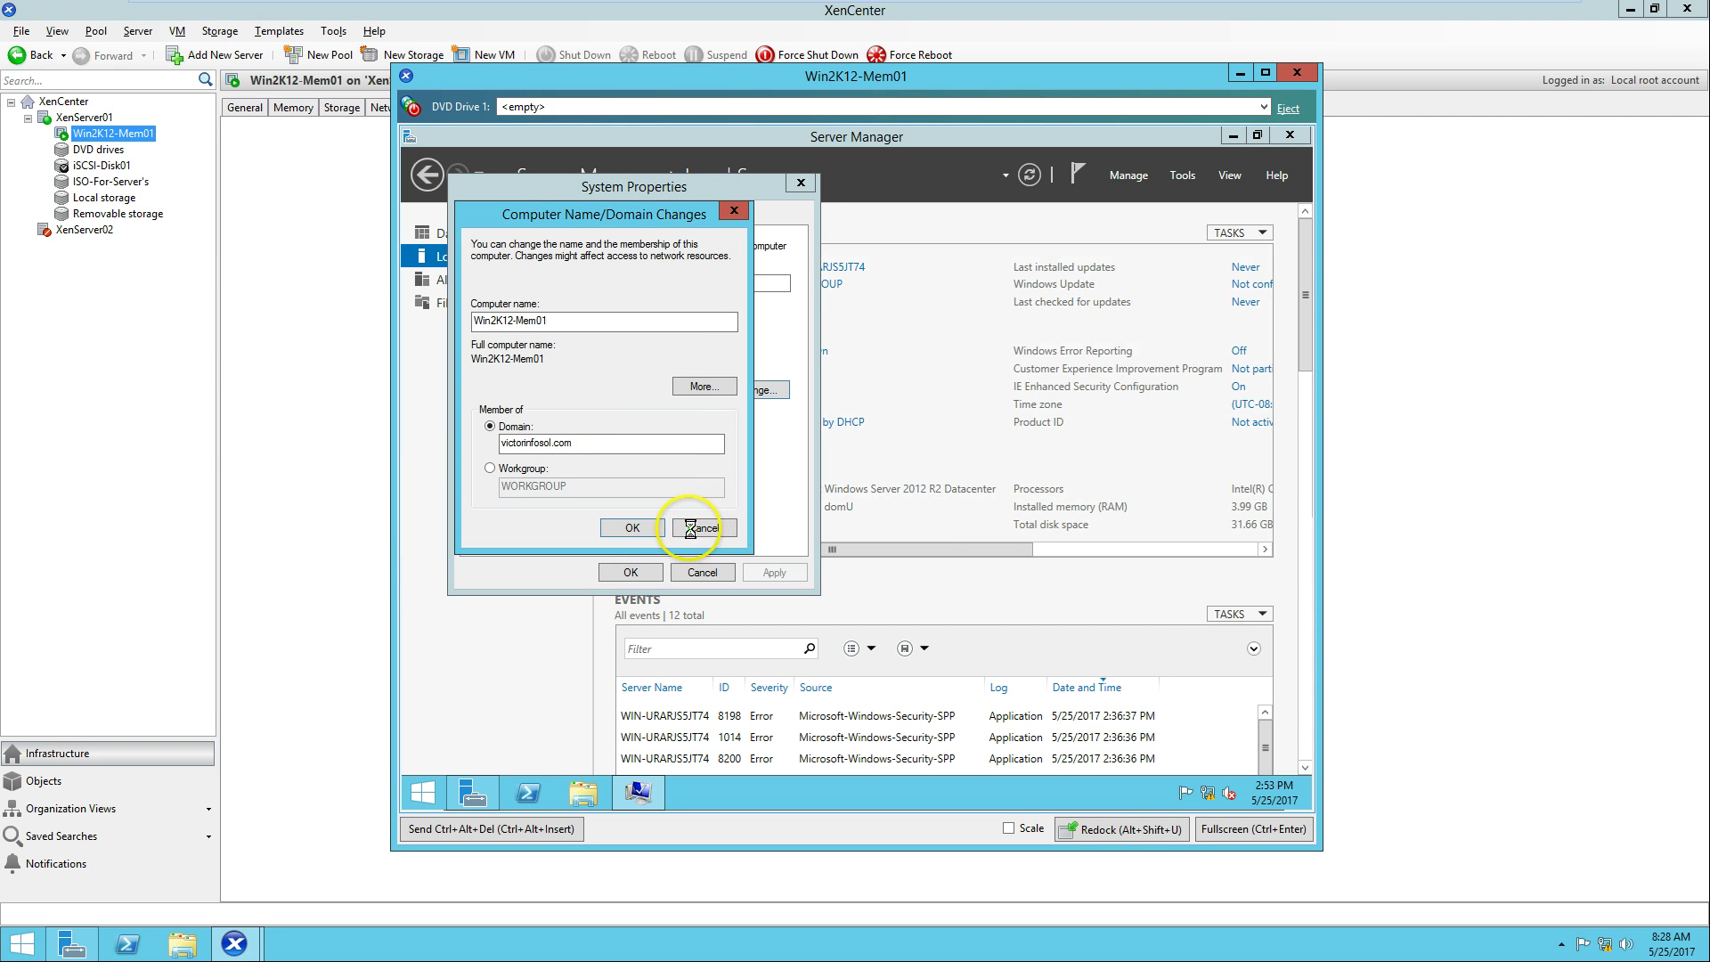
{"action": "left_click", "coordinate": [967, 484]}
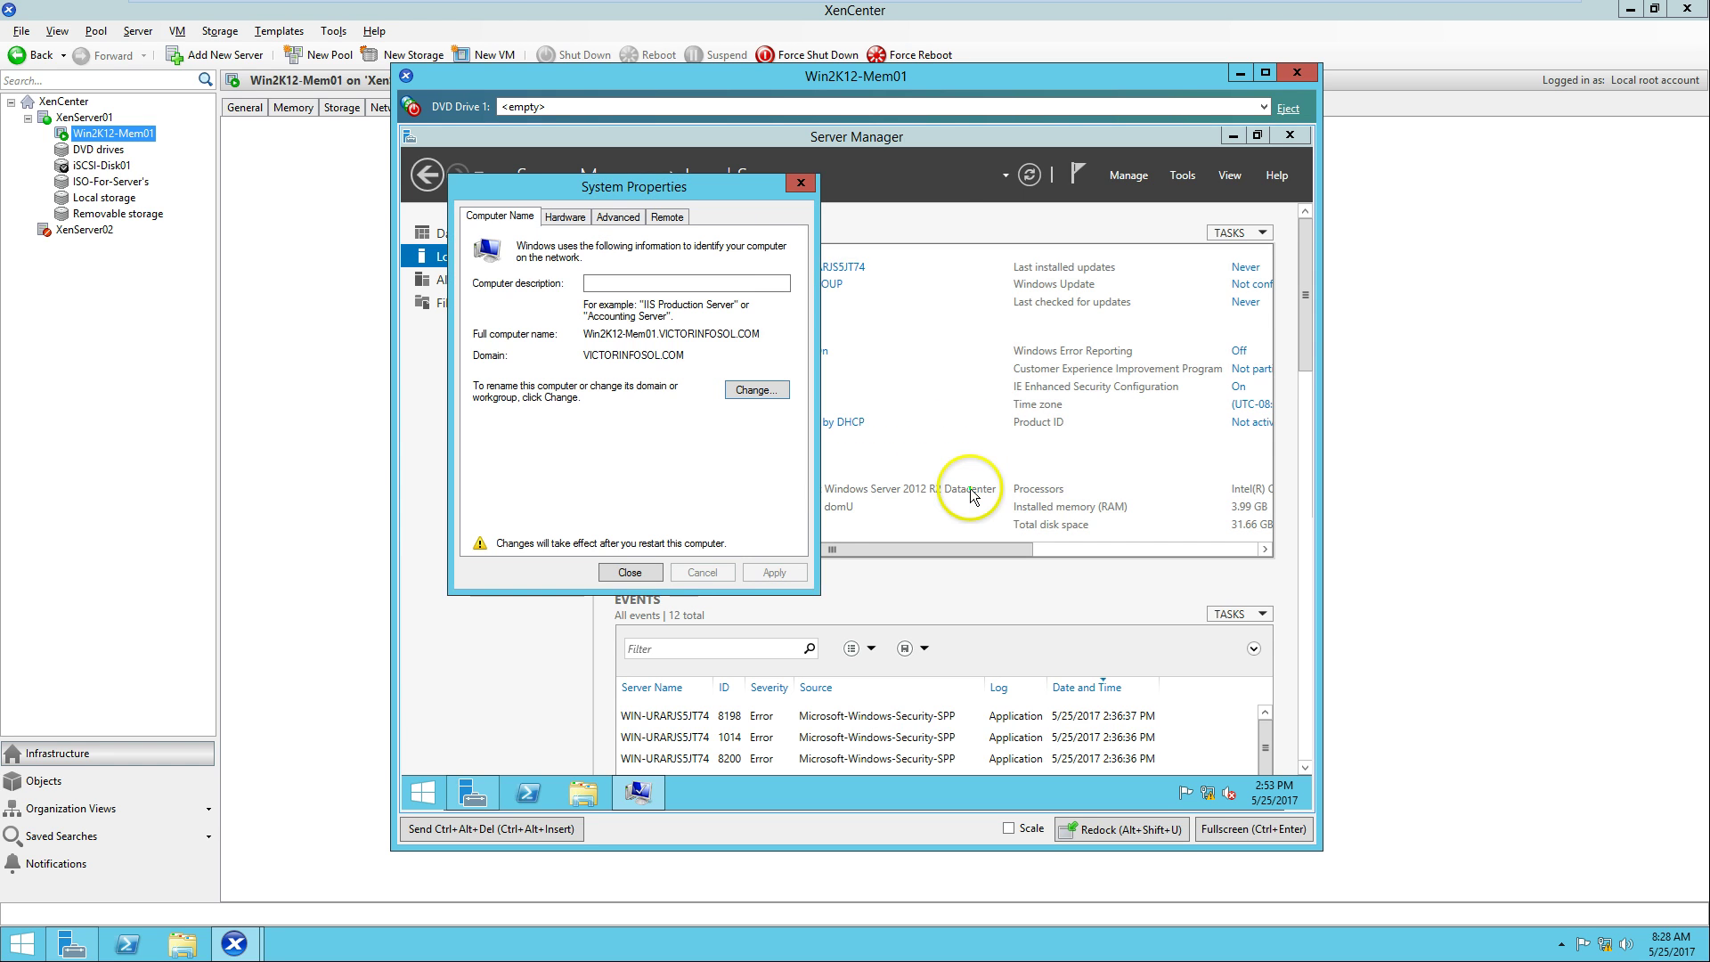
{"action": "left_click", "coordinate": [634, 573]}
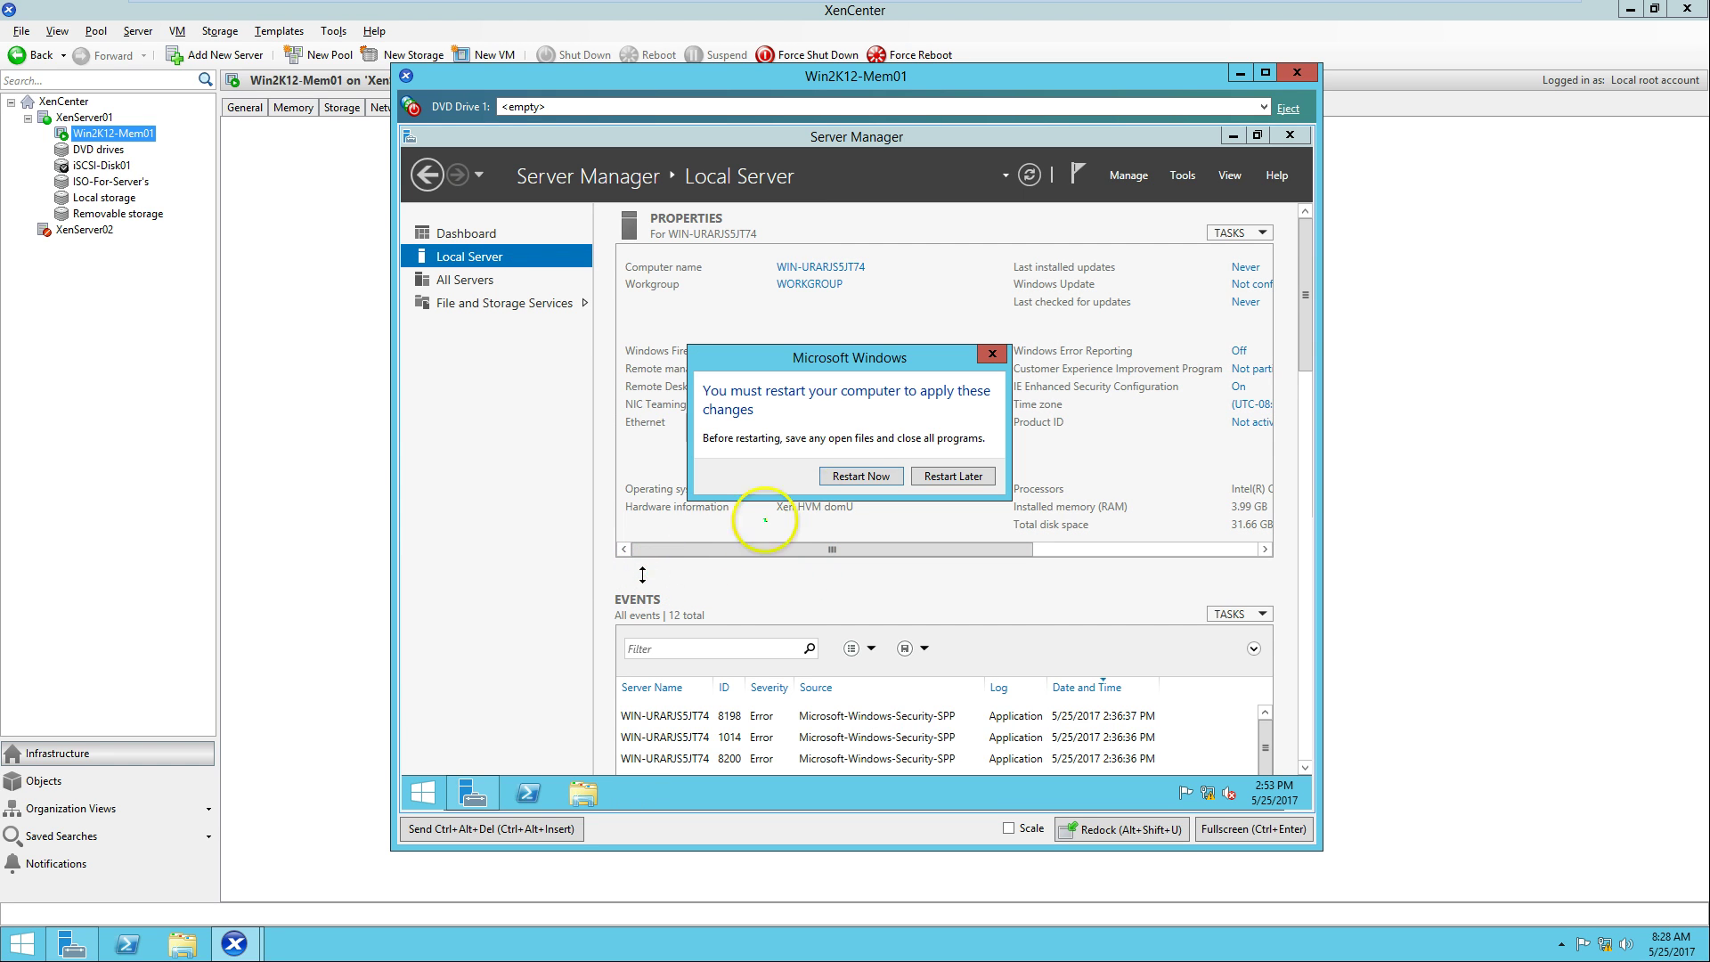
{"action": "left_click", "coordinate": [859, 479]}
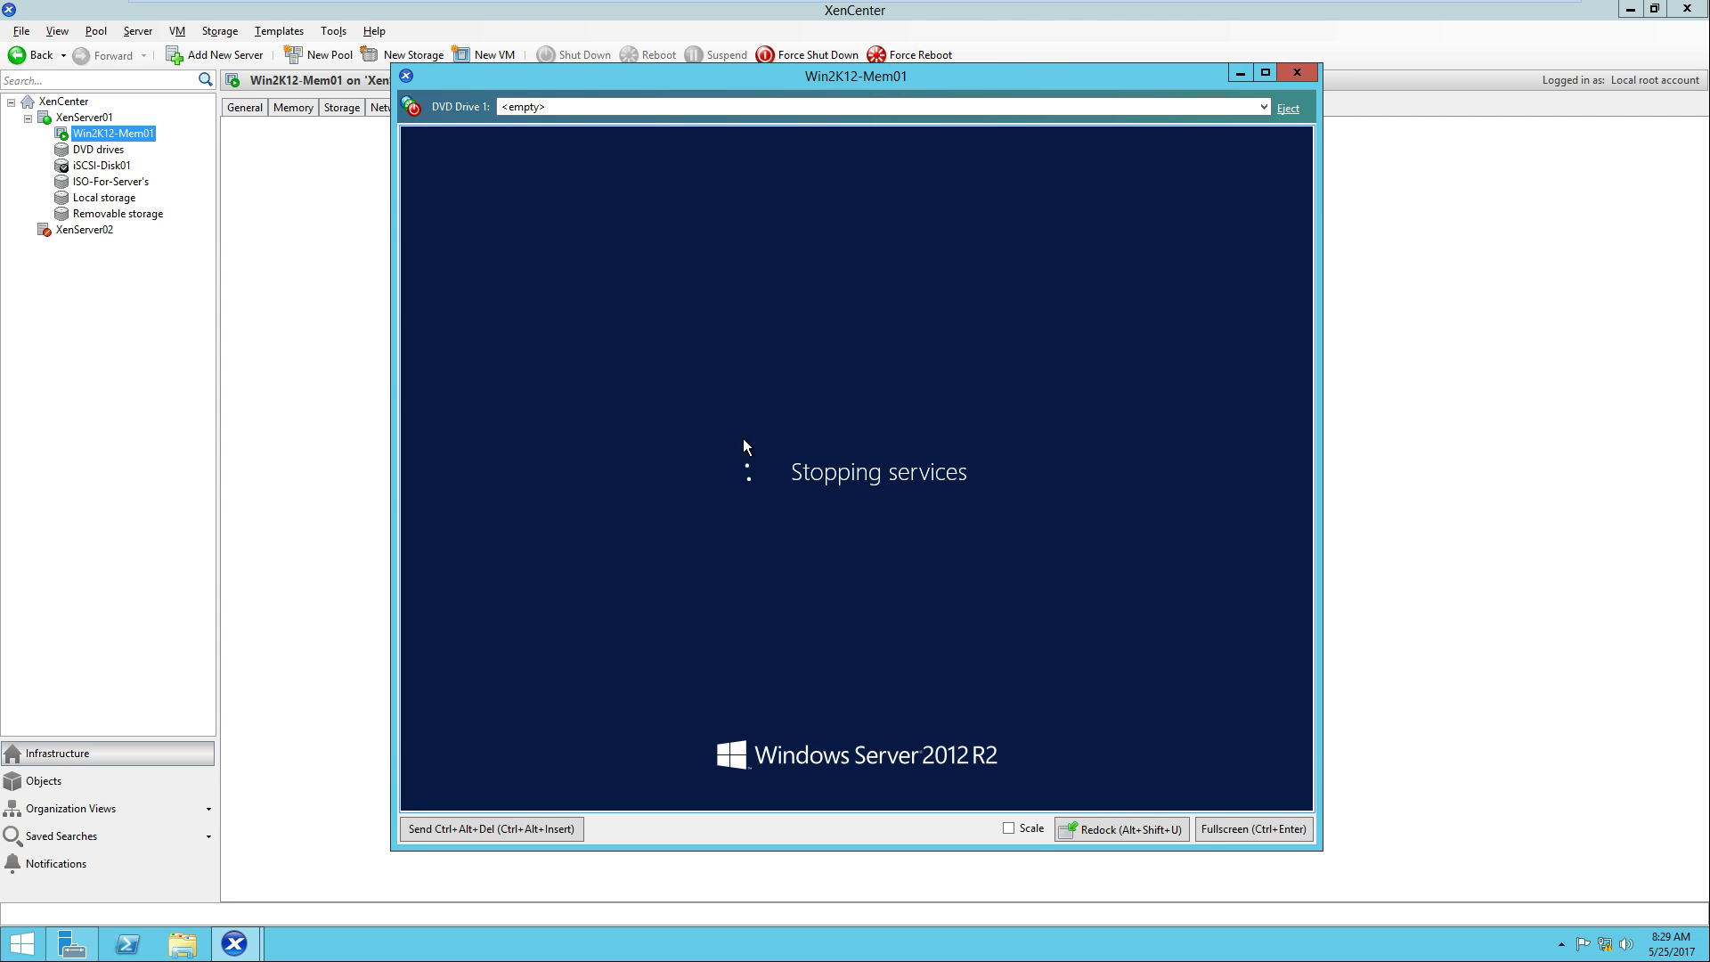
On Win2K12-DC01, launch Active Directory Users and Computers from the Tools menu.
{"action": "left_click", "coordinate": [885, 14]}
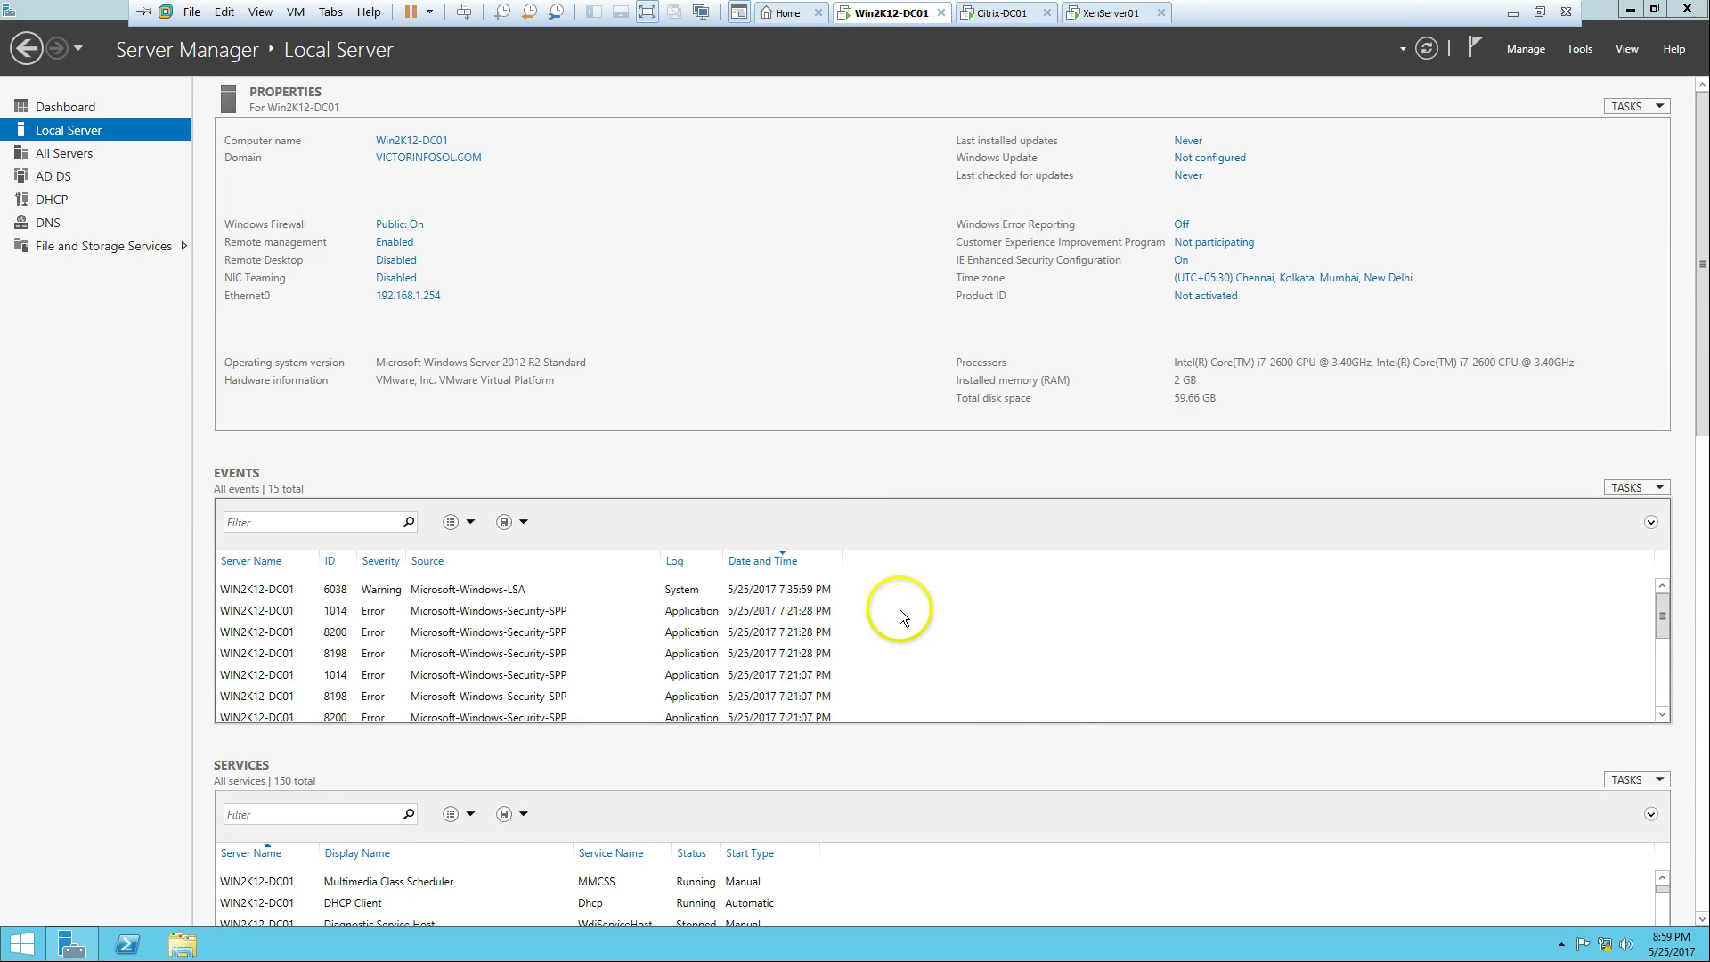
{"action": "left_click", "coordinate": [1578, 49]}
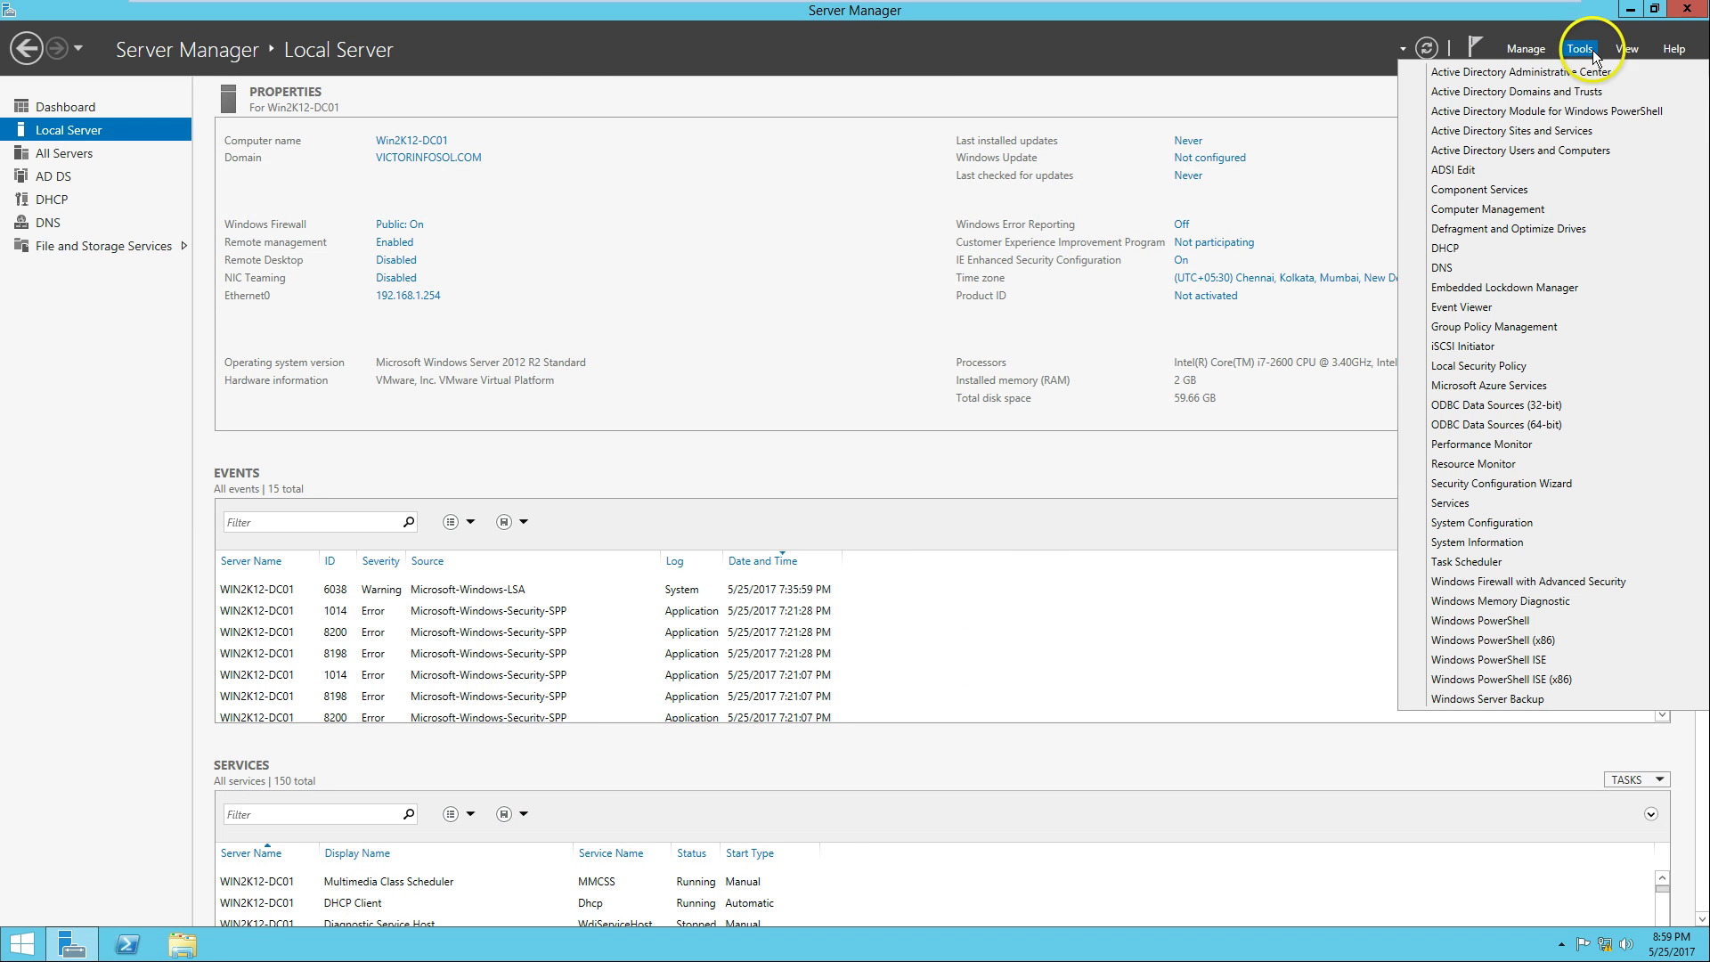
{"action": "left_click", "coordinate": [1561, 159]}
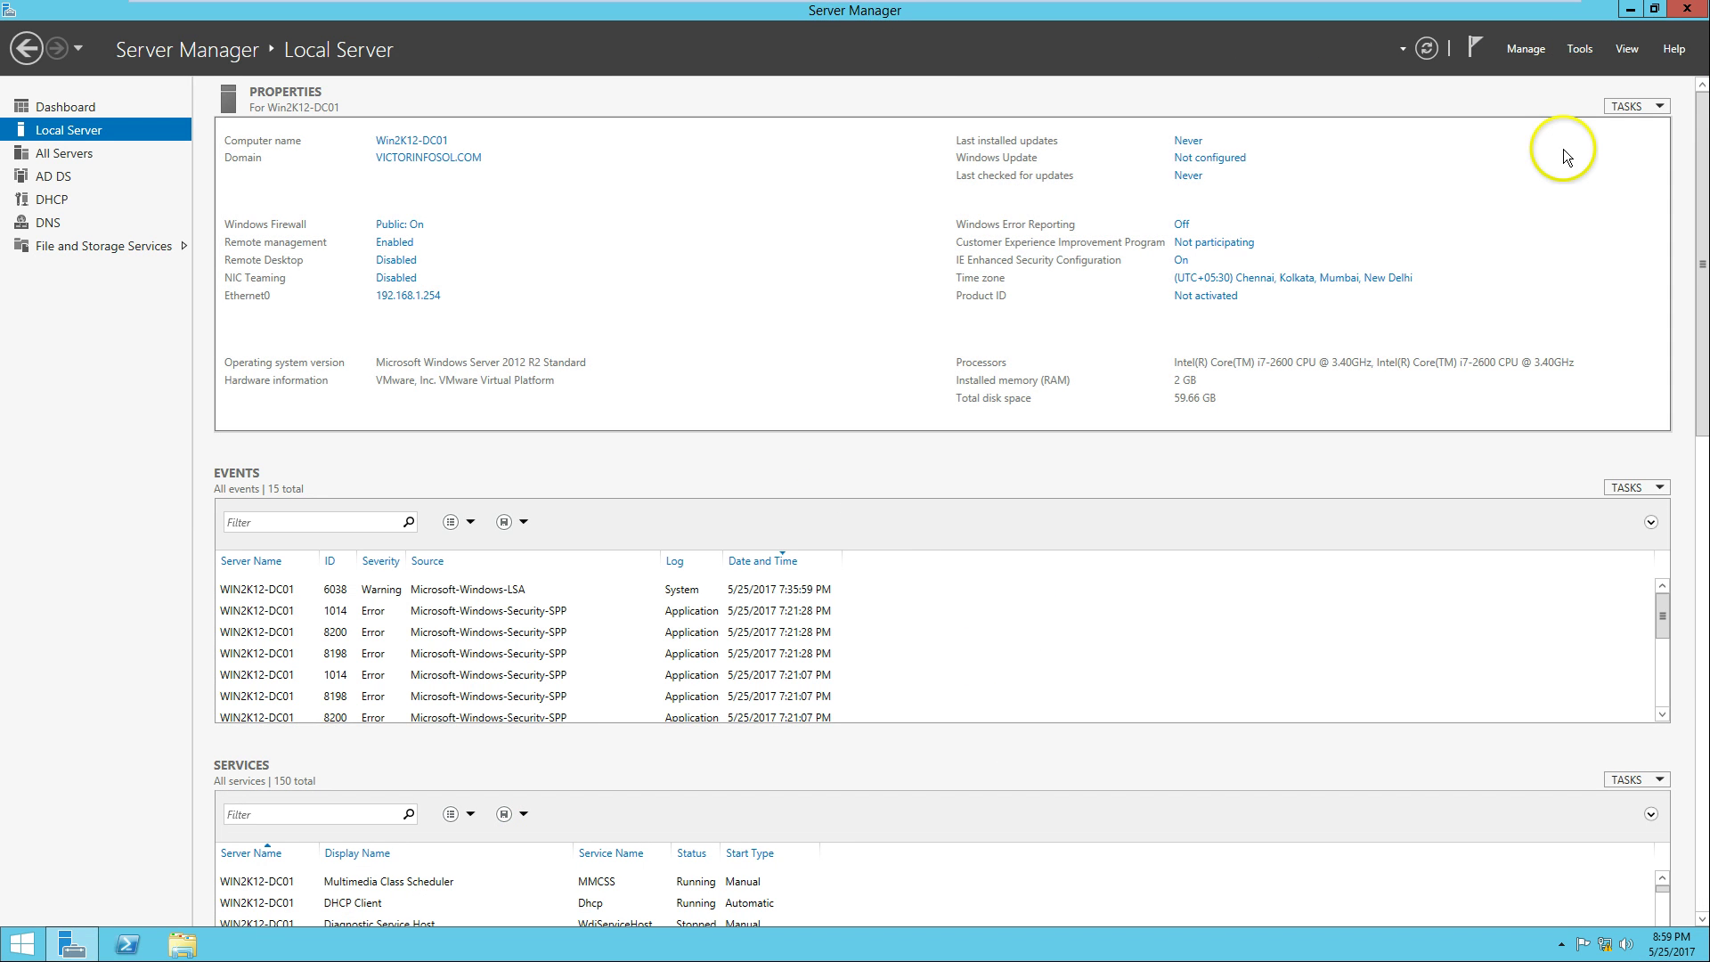
{"action": "left_click", "coordinate": [794, 397]}
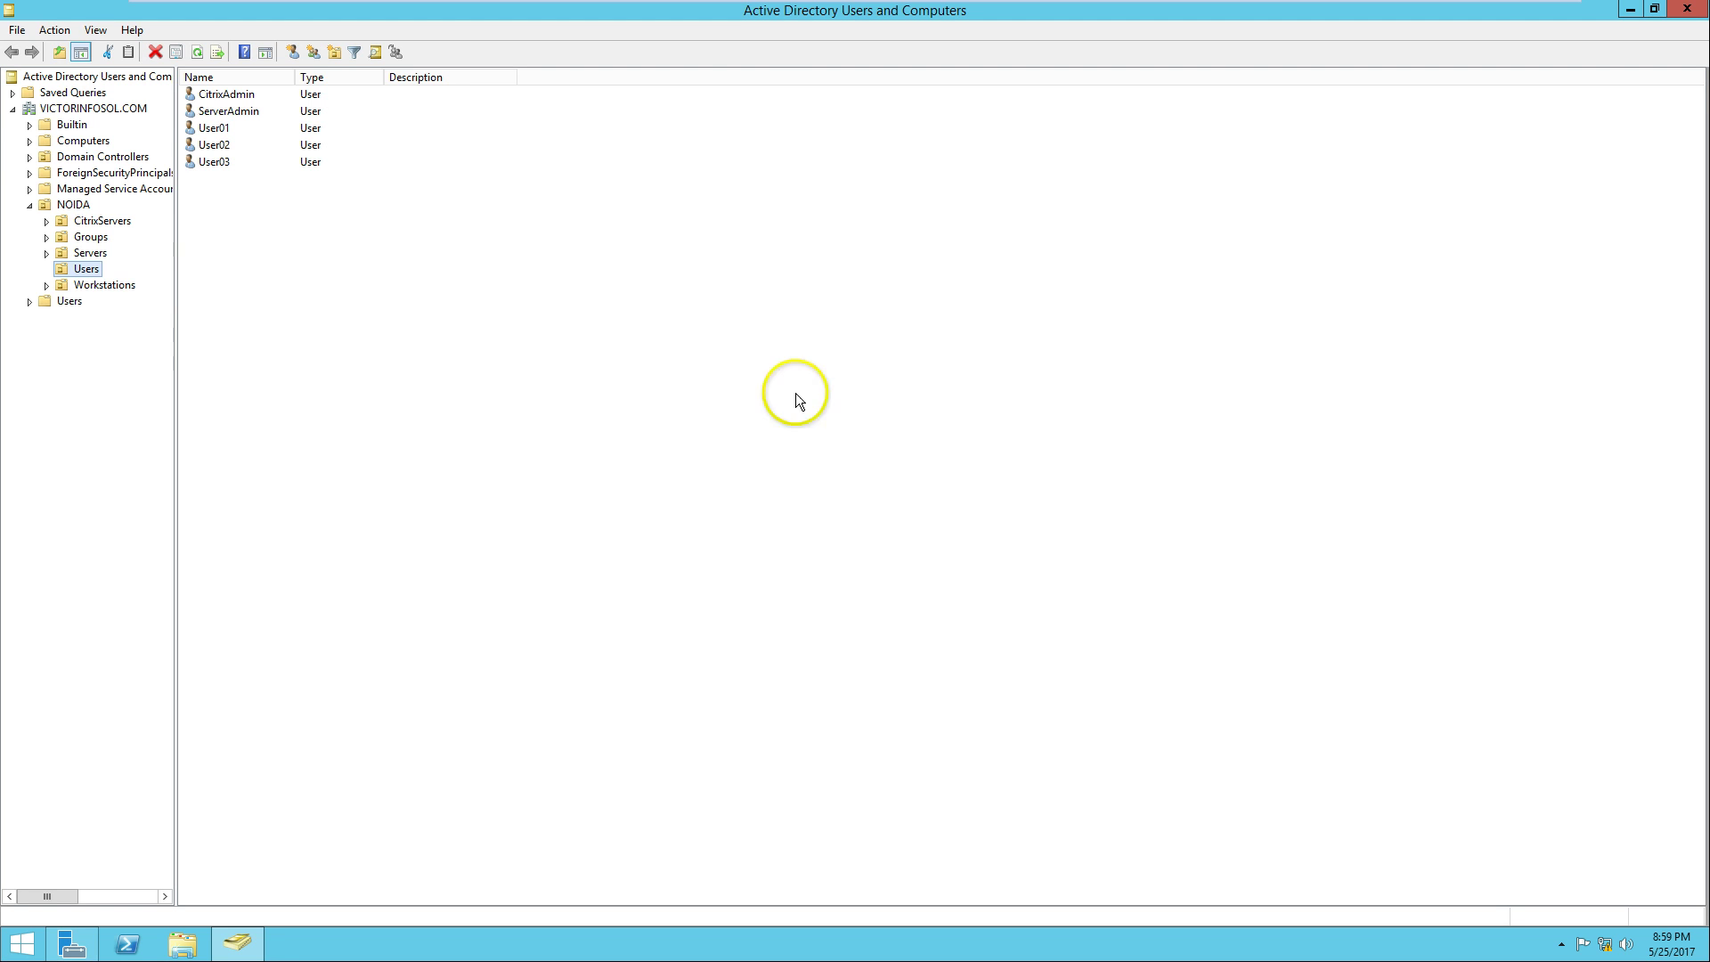
Confirm the WIN2K12-MEM01 account in the Computers container, then return to the XenCenter console.
{"action": "left_click", "coordinate": [74, 147]}
{"action": "right_click", "coordinate": [311, 256]}
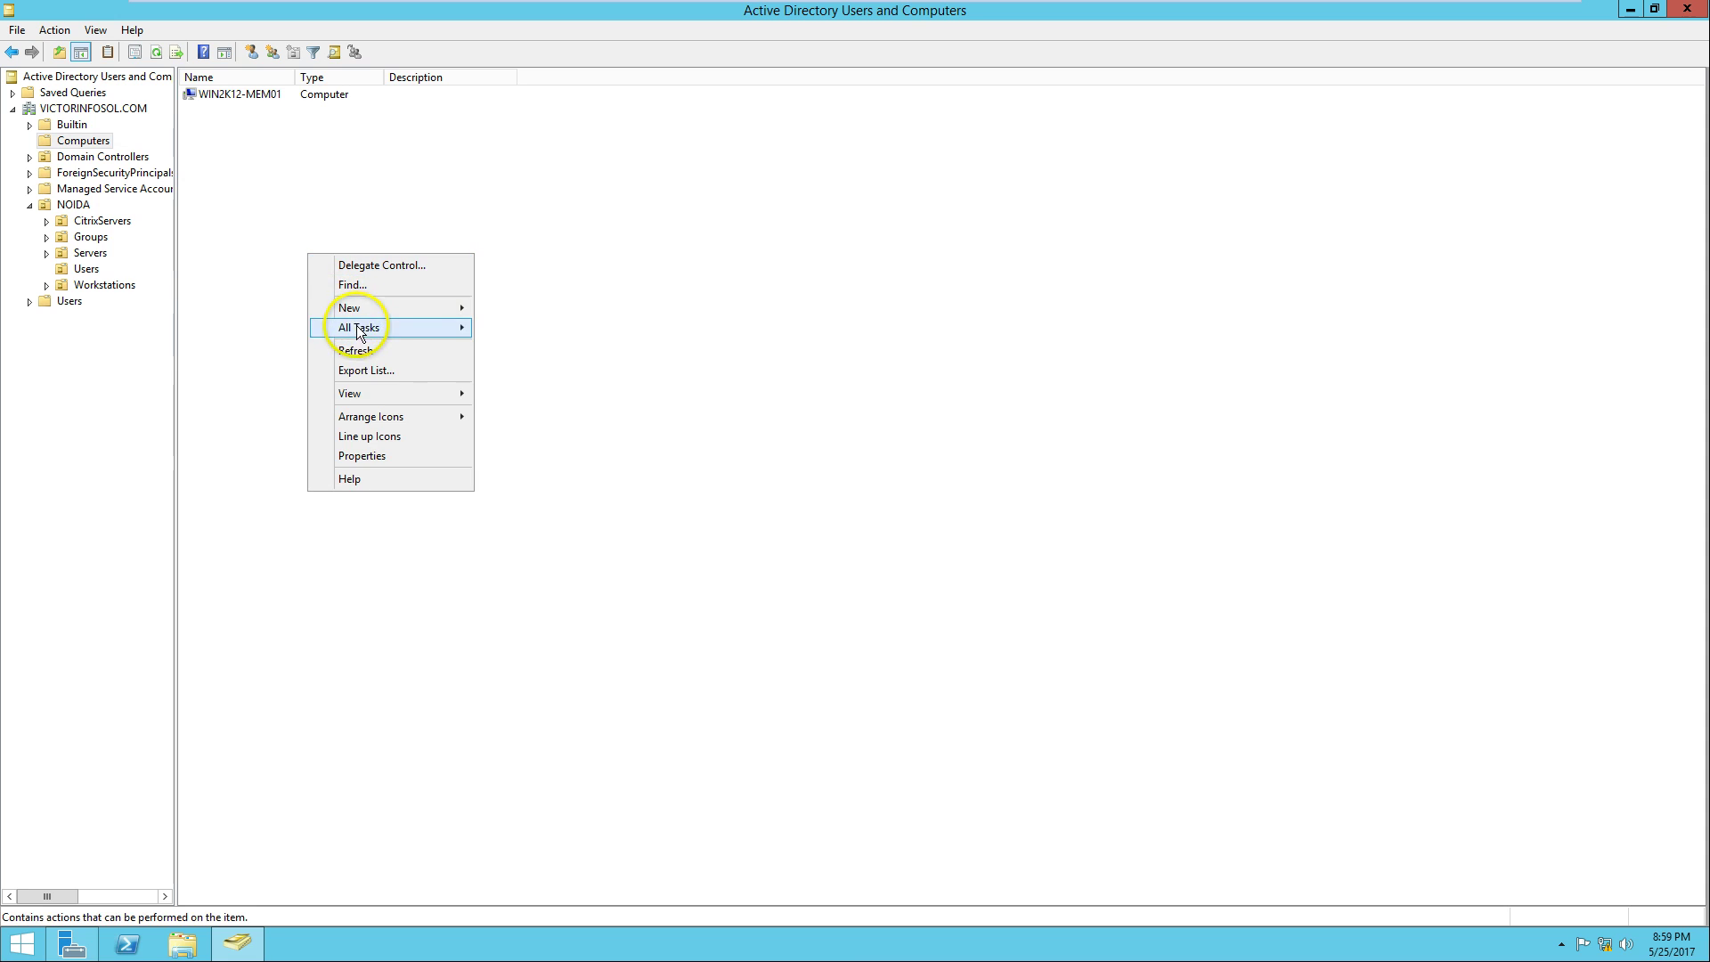
{"action": "left_click", "coordinate": [246, 96]}
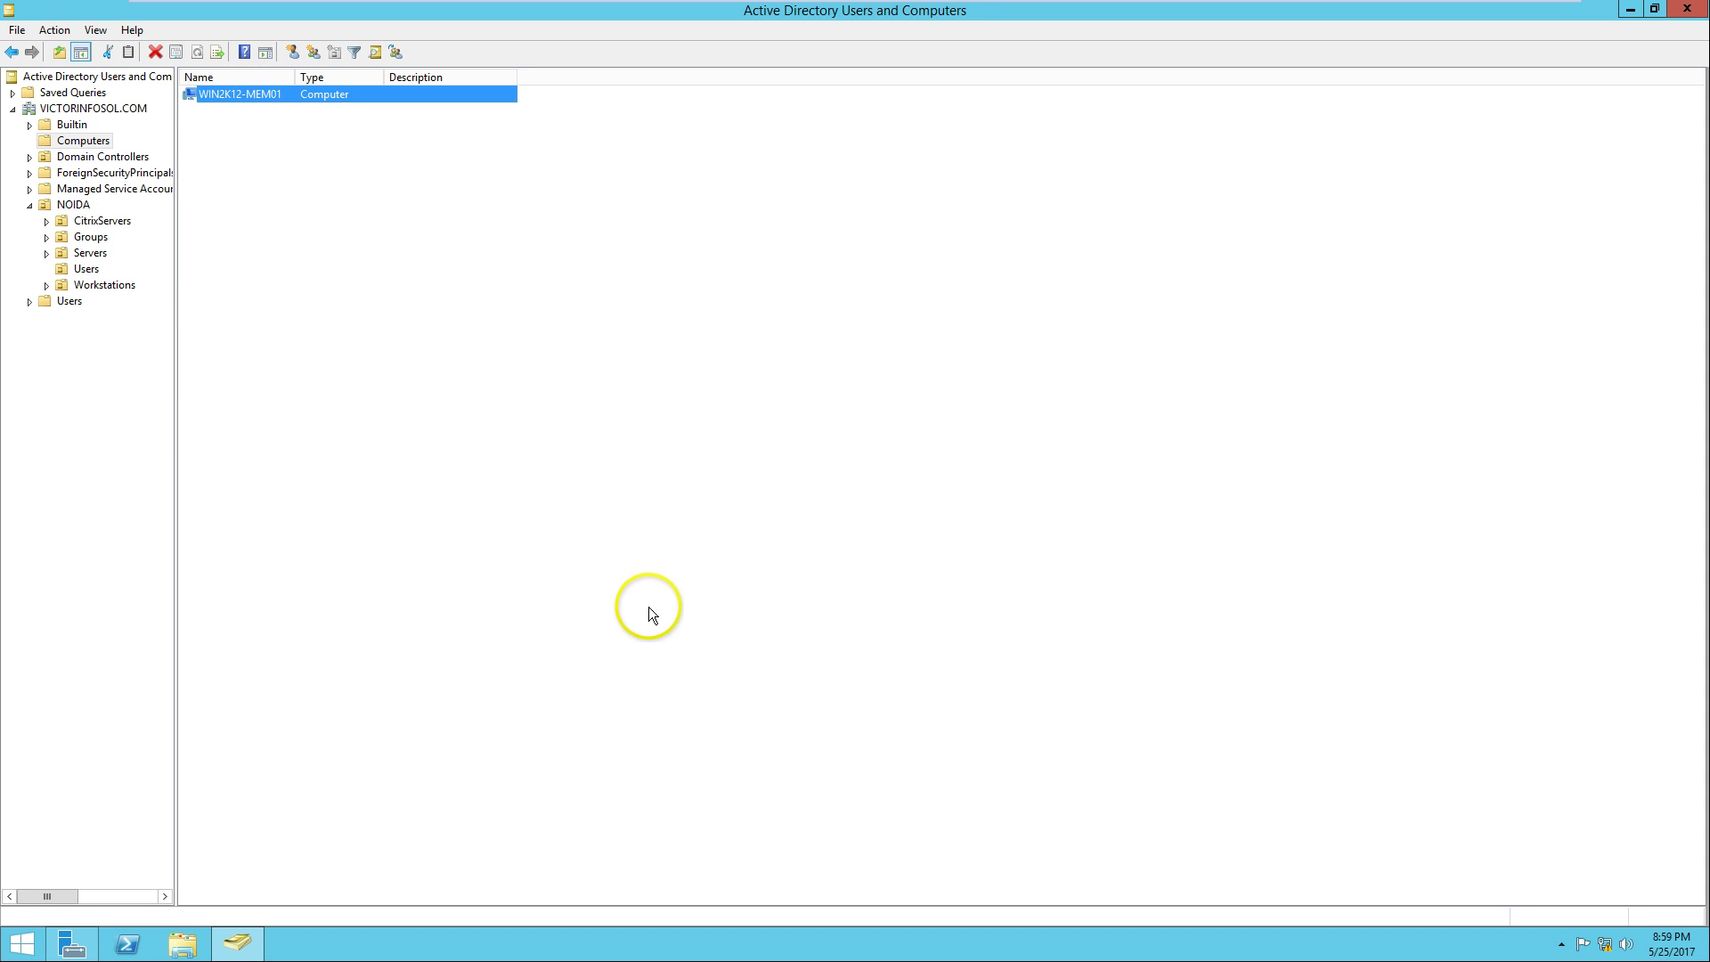
{"action": "left_click", "coordinate": [1009, 12]}
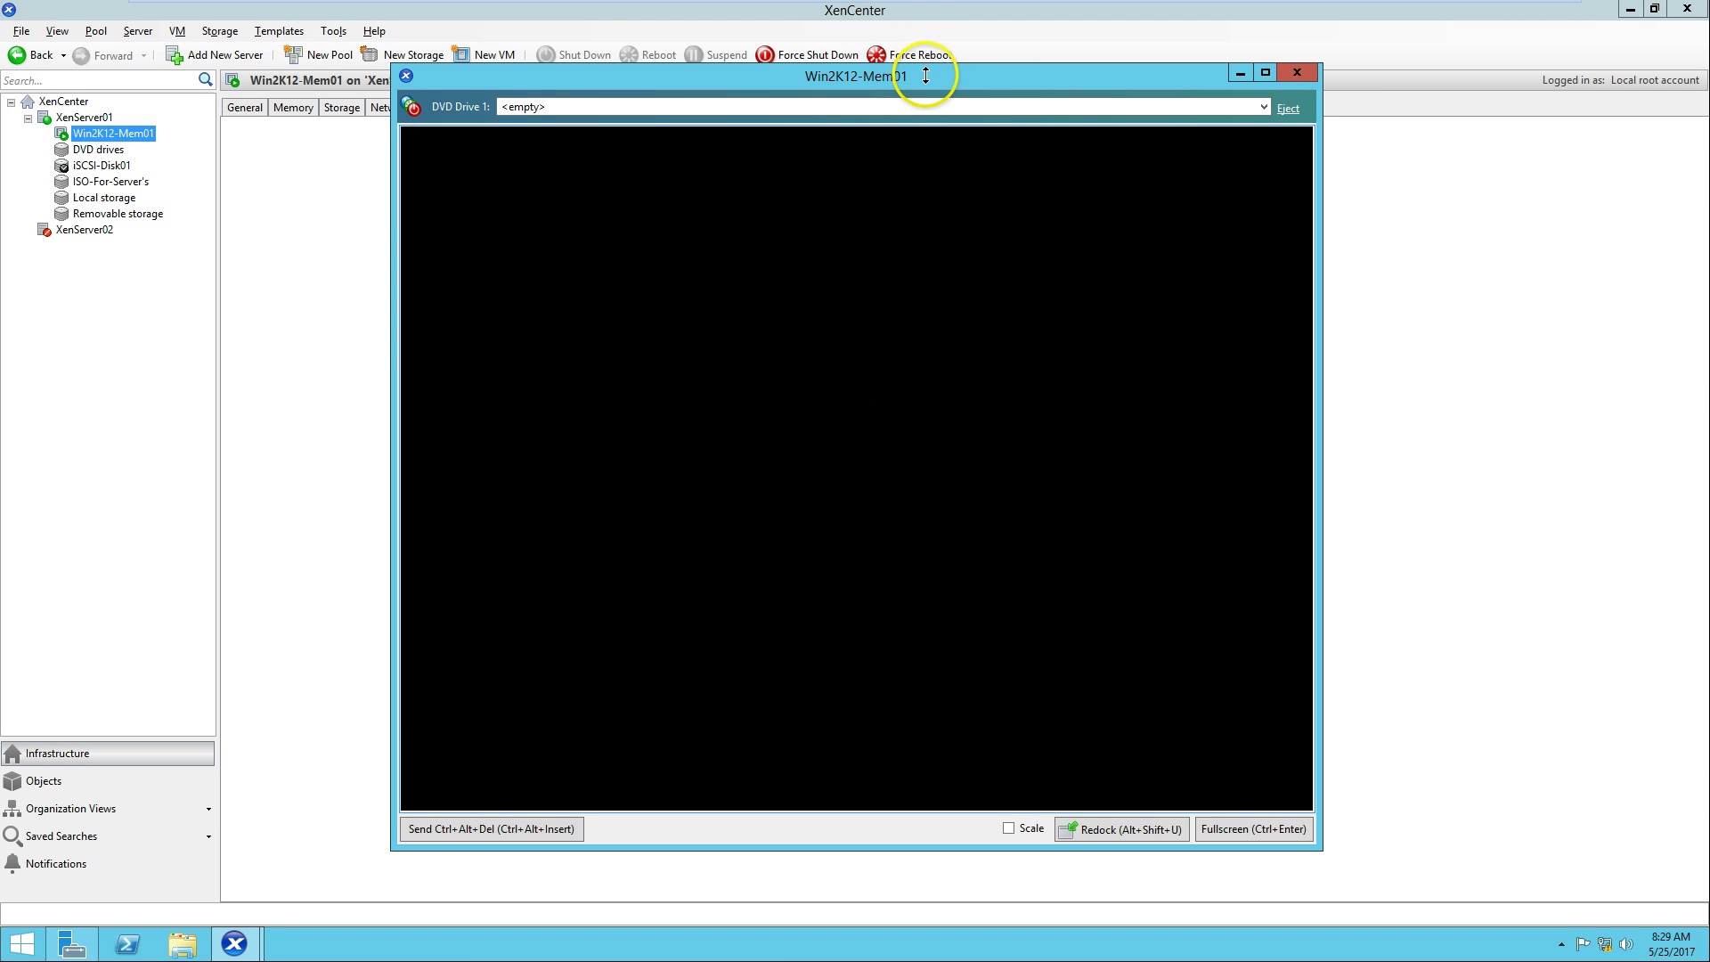
Exit VMware full-screen mode so the Win2K12-Mem01 console appears windowed.
{"action": "left_click_drag", "start_coordinate": [933, 78], "coordinate": [948, 98]}
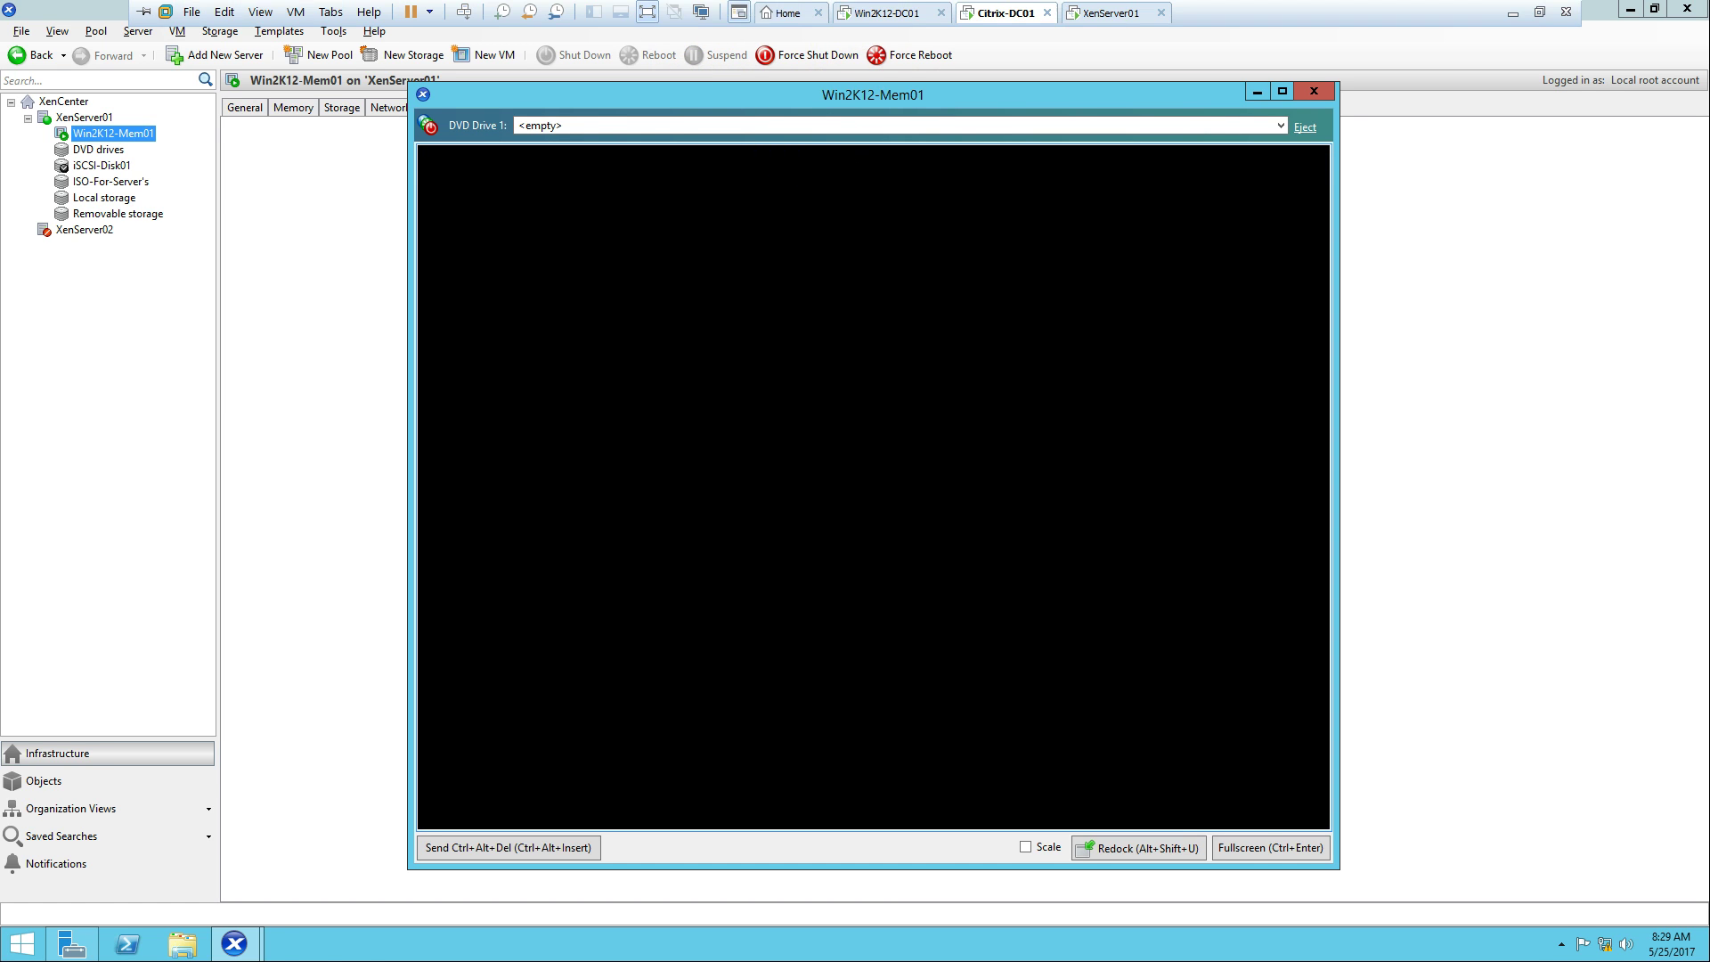
{"action": "left_click", "coordinate": [649, 16]}
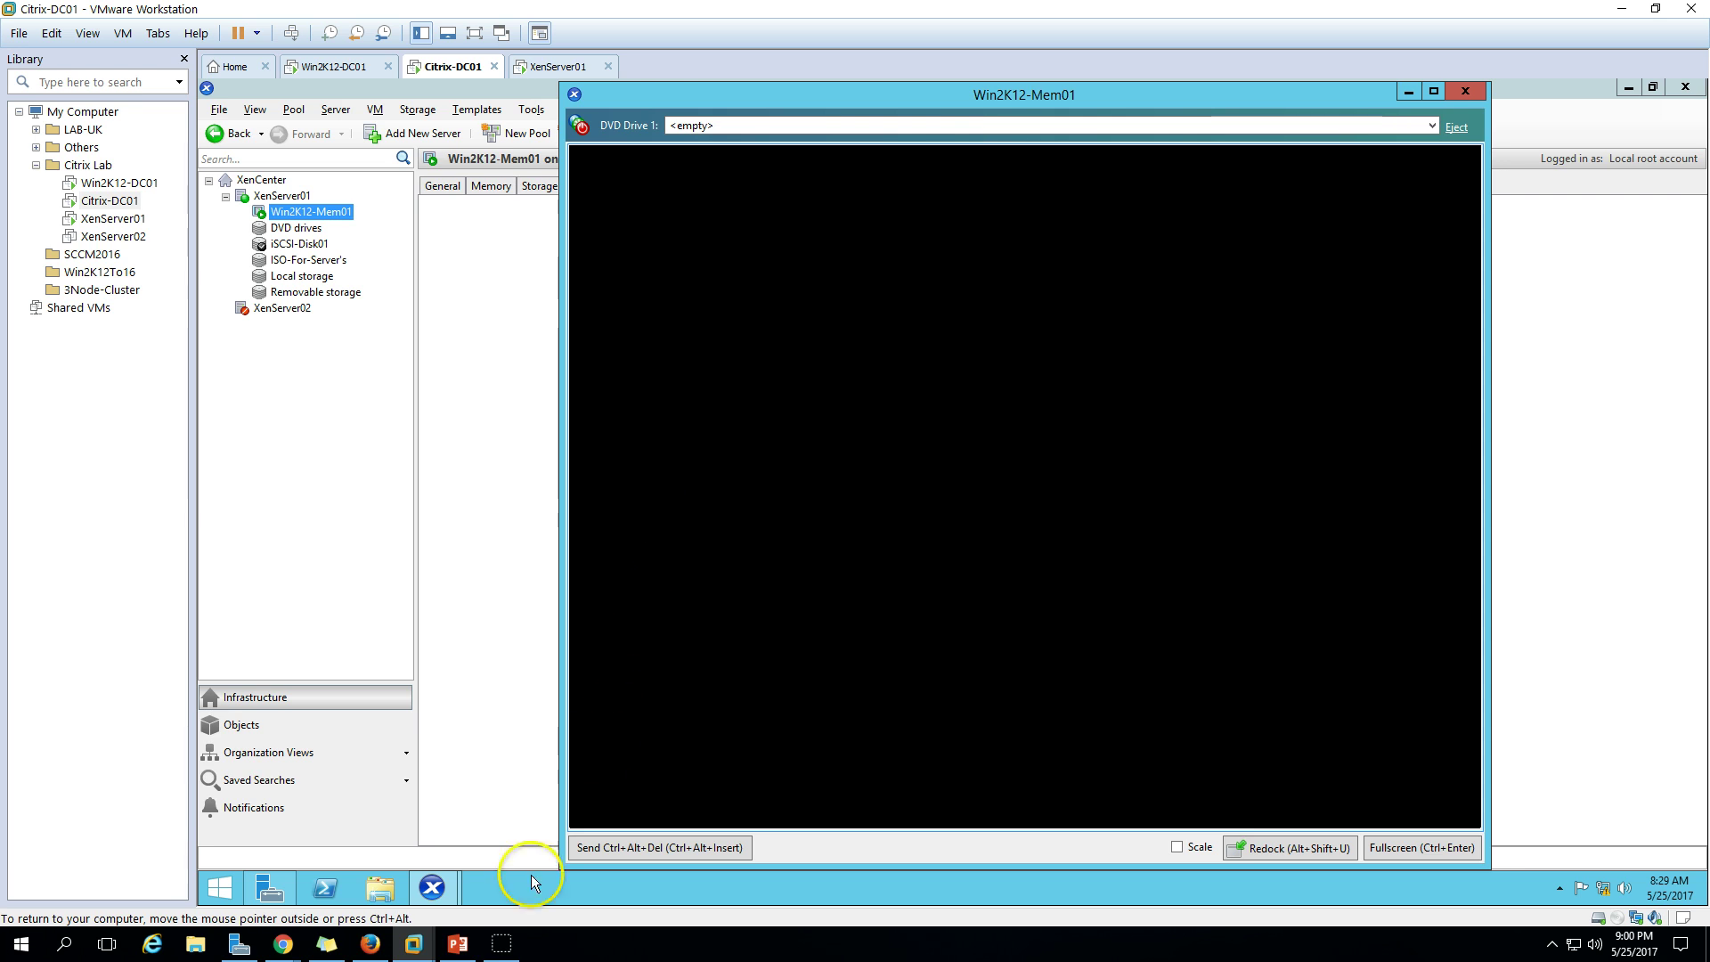
Submit the mistyped path \win2k12r2- in the Run box, which returns a network error.
{"action": "right_click", "coordinate": [221, 888]}
{"action": "left_click", "coordinate": [292, 834]}
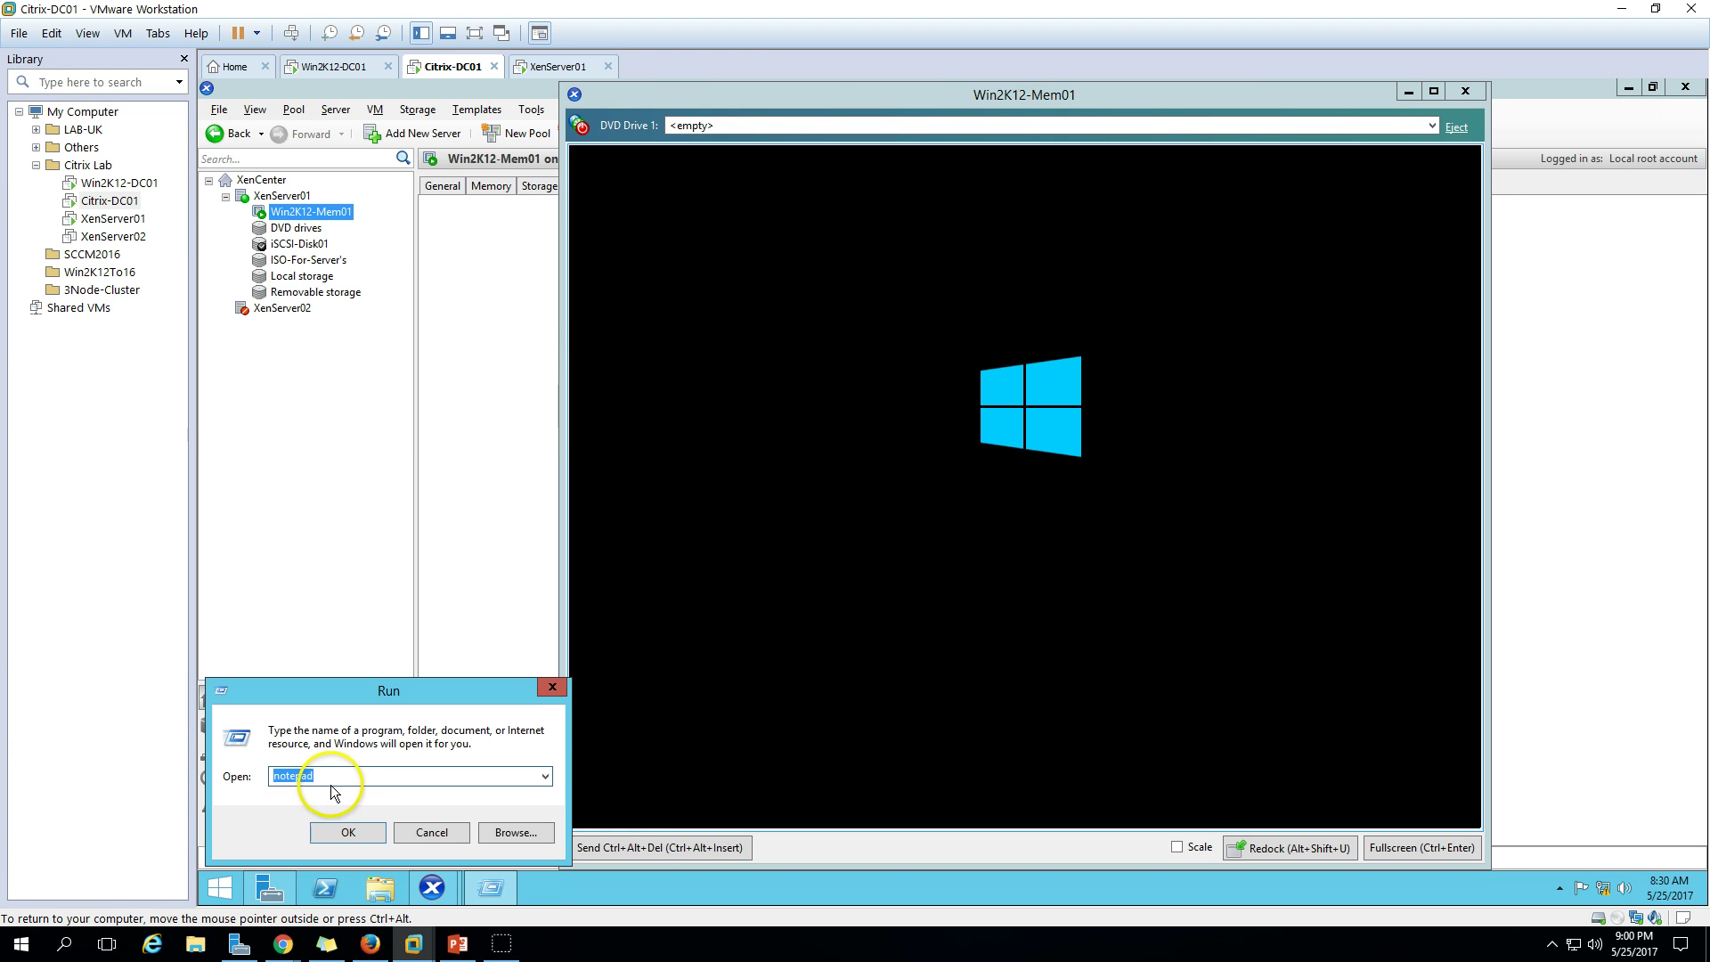
{"action": "type", "text": "\\win2k12r2-dc01"}
{"action": "key", "text": "Return"}
{"action": "left_click", "coordinate": [772, 372]}
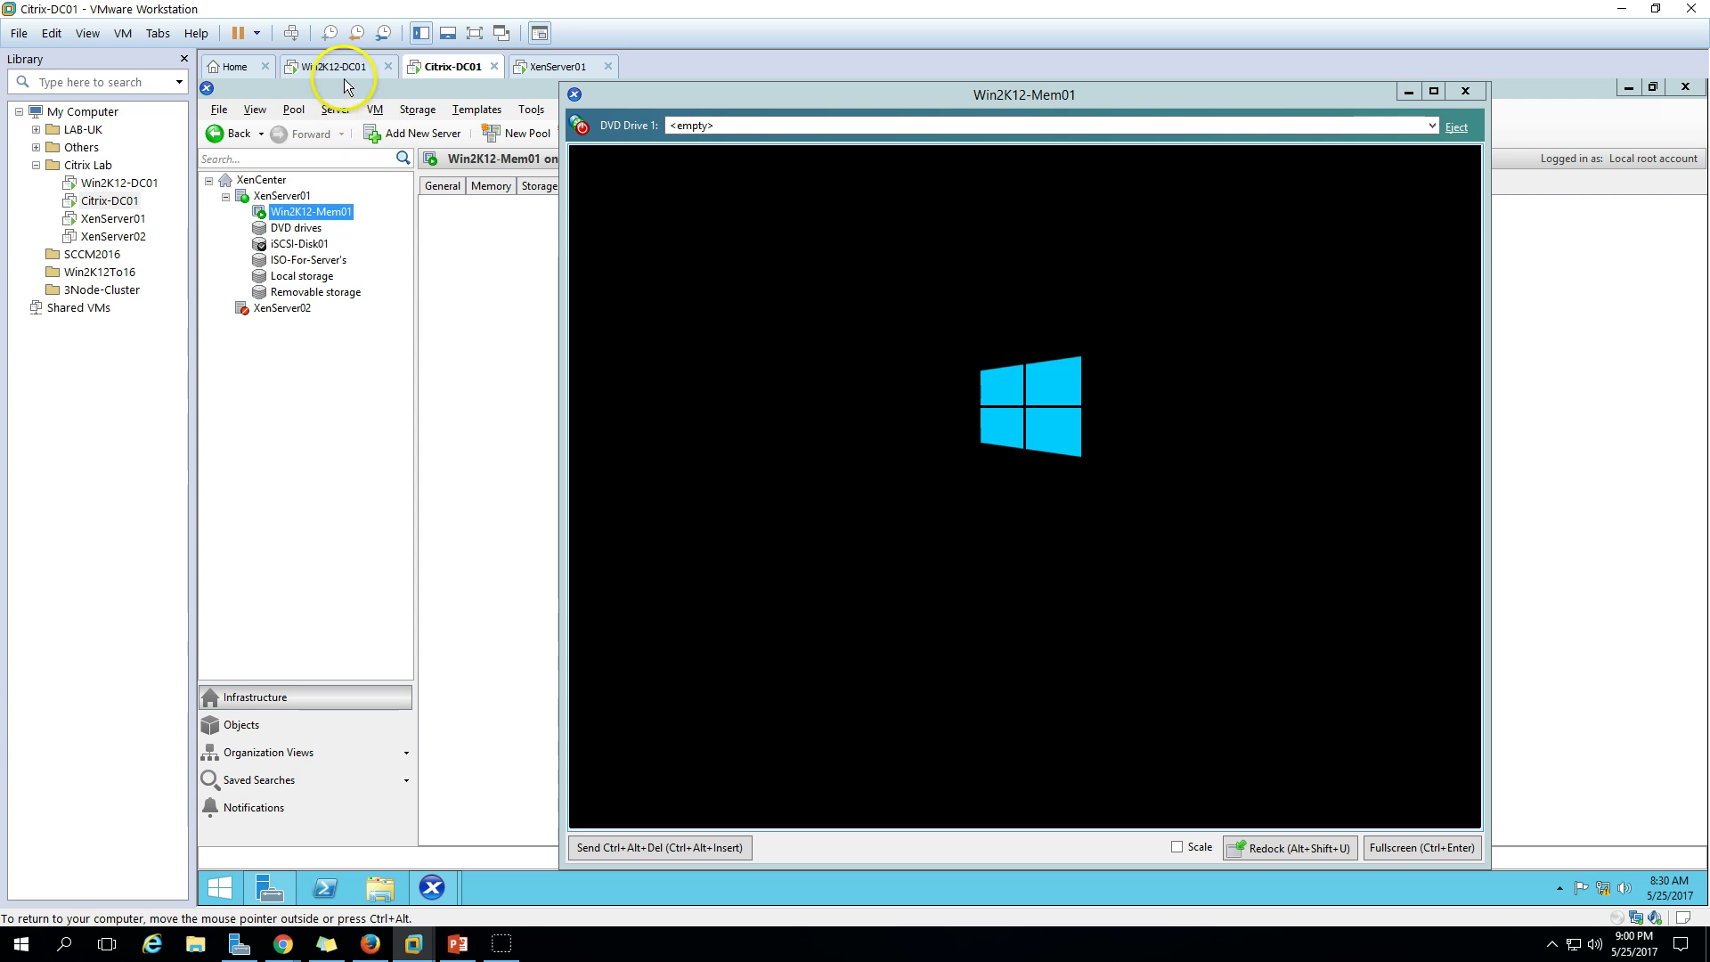
Dismiss the error, correct the name to \\win2k12-dc01 and open the domain controller's shares.
{"action": "right_click", "coordinate": [230, 886]}
{"action": "left_click", "coordinate": [286, 809]}
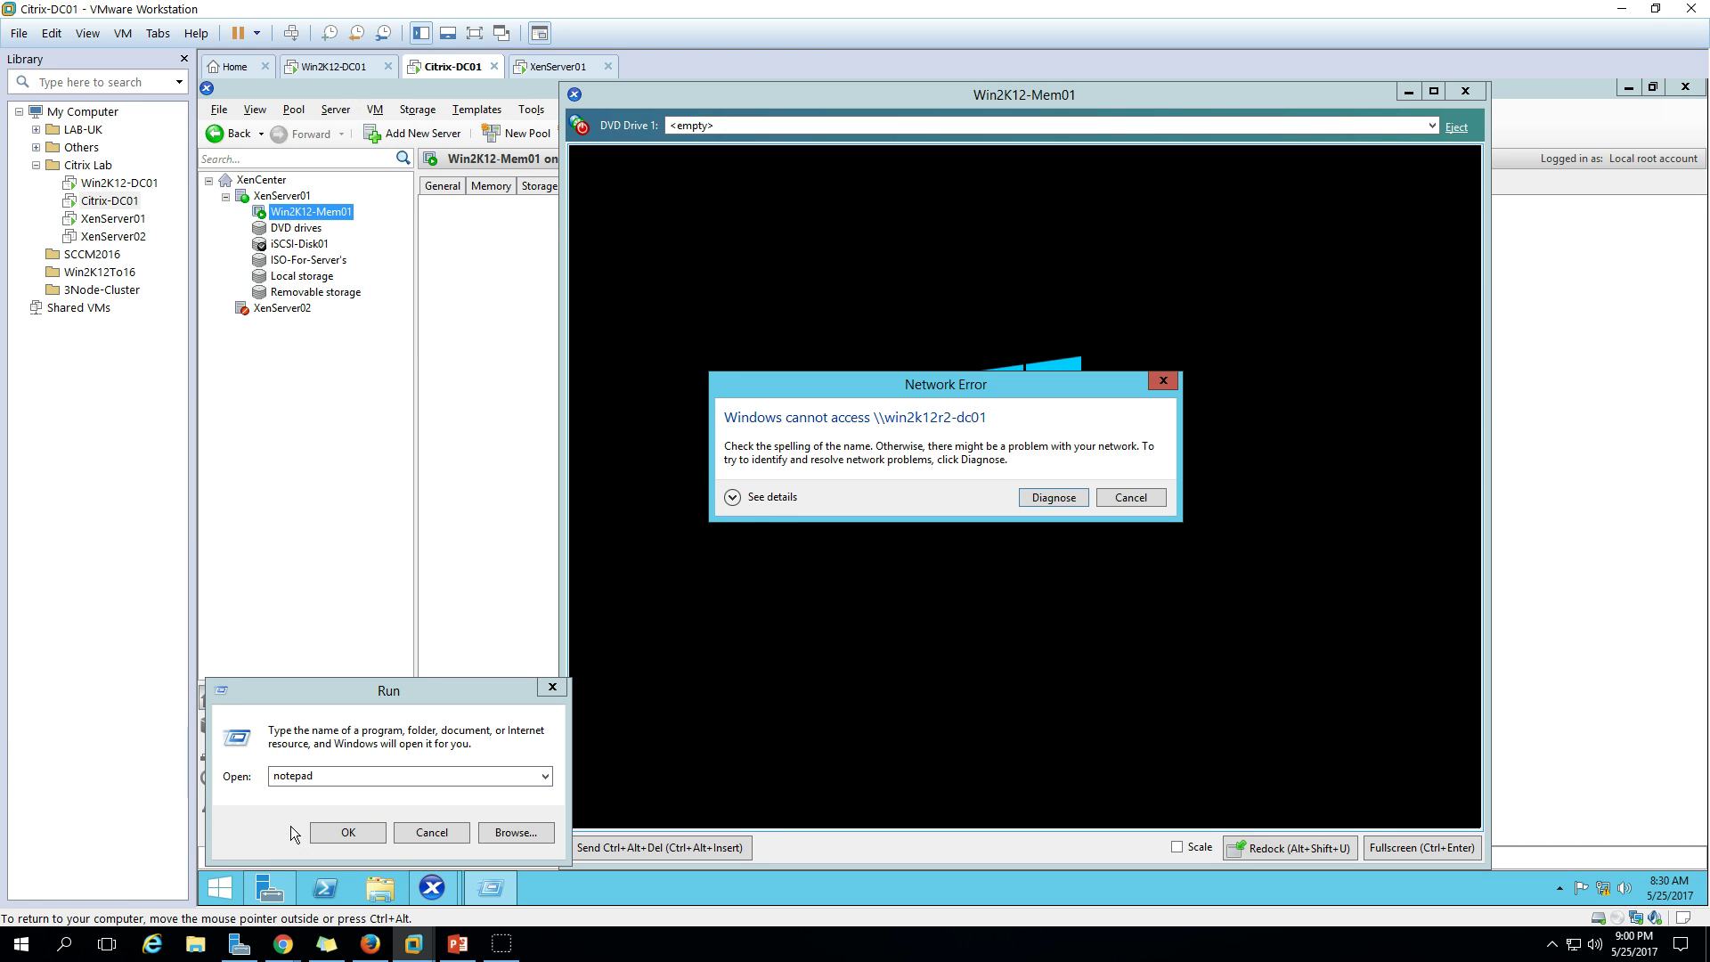
{"action": "left_click", "coordinate": [459, 835]}
{"action": "left_click", "coordinate": [1083, 560]}
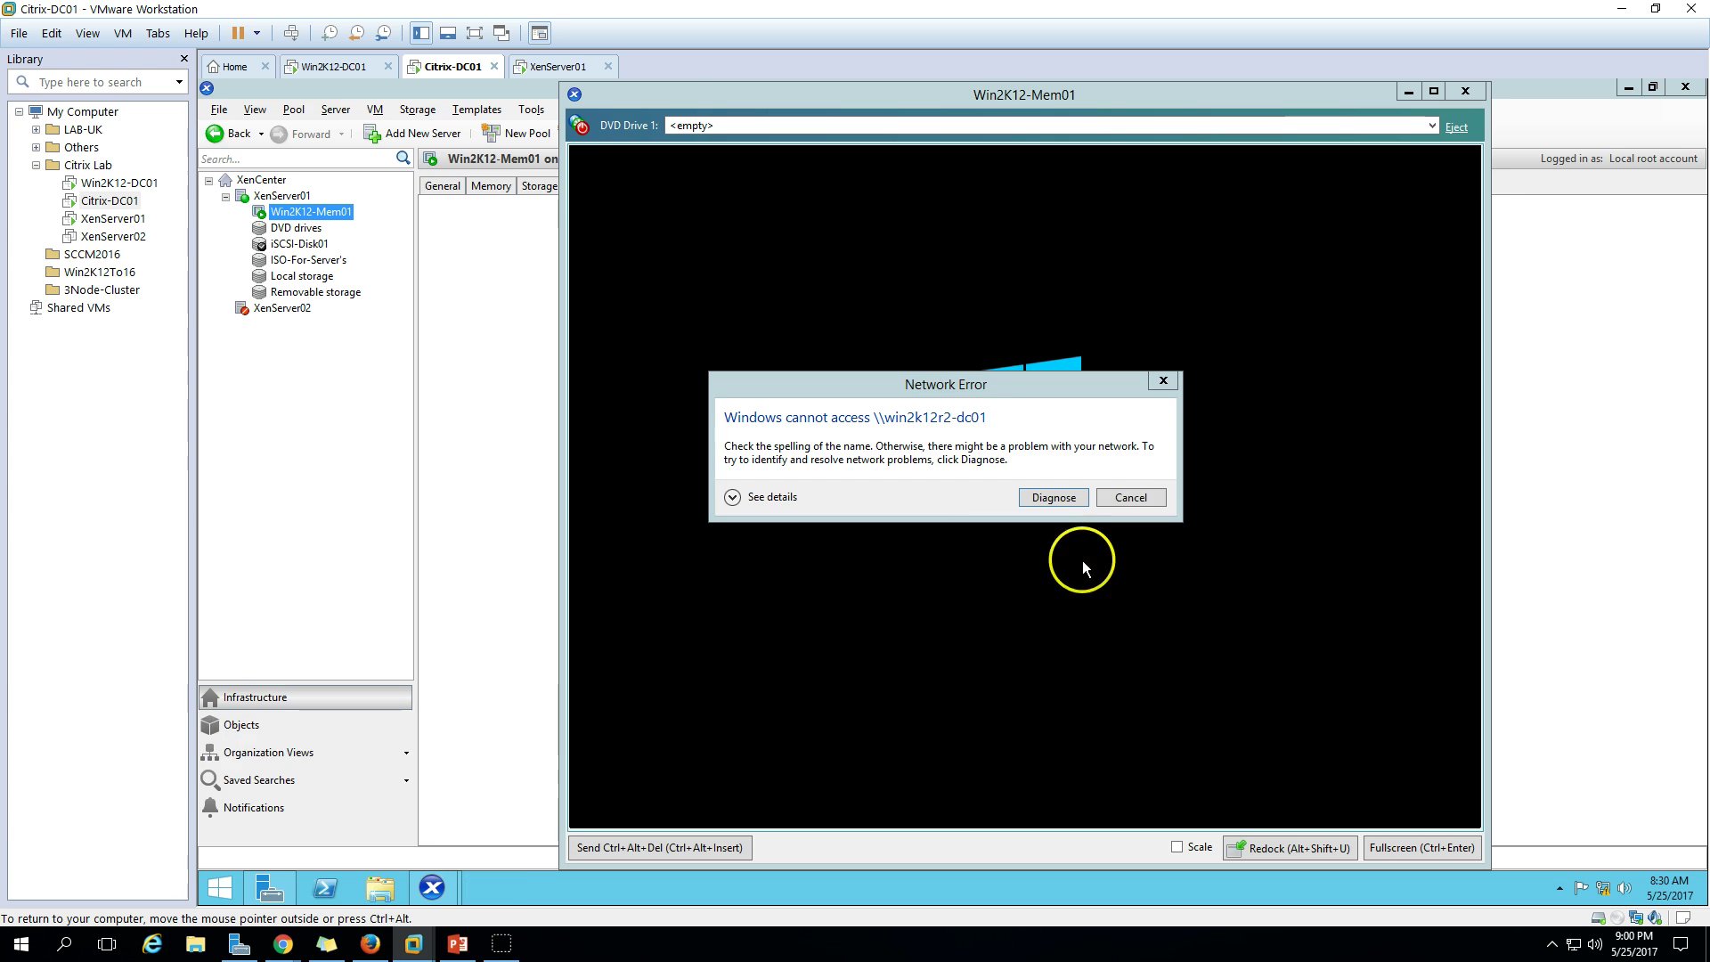
{"action": "left_click", "coordinate": [1137, 495]}
{"action": "left_click_drag", "start_coordinate": [314, 776], "coordinate": [321, 828]}
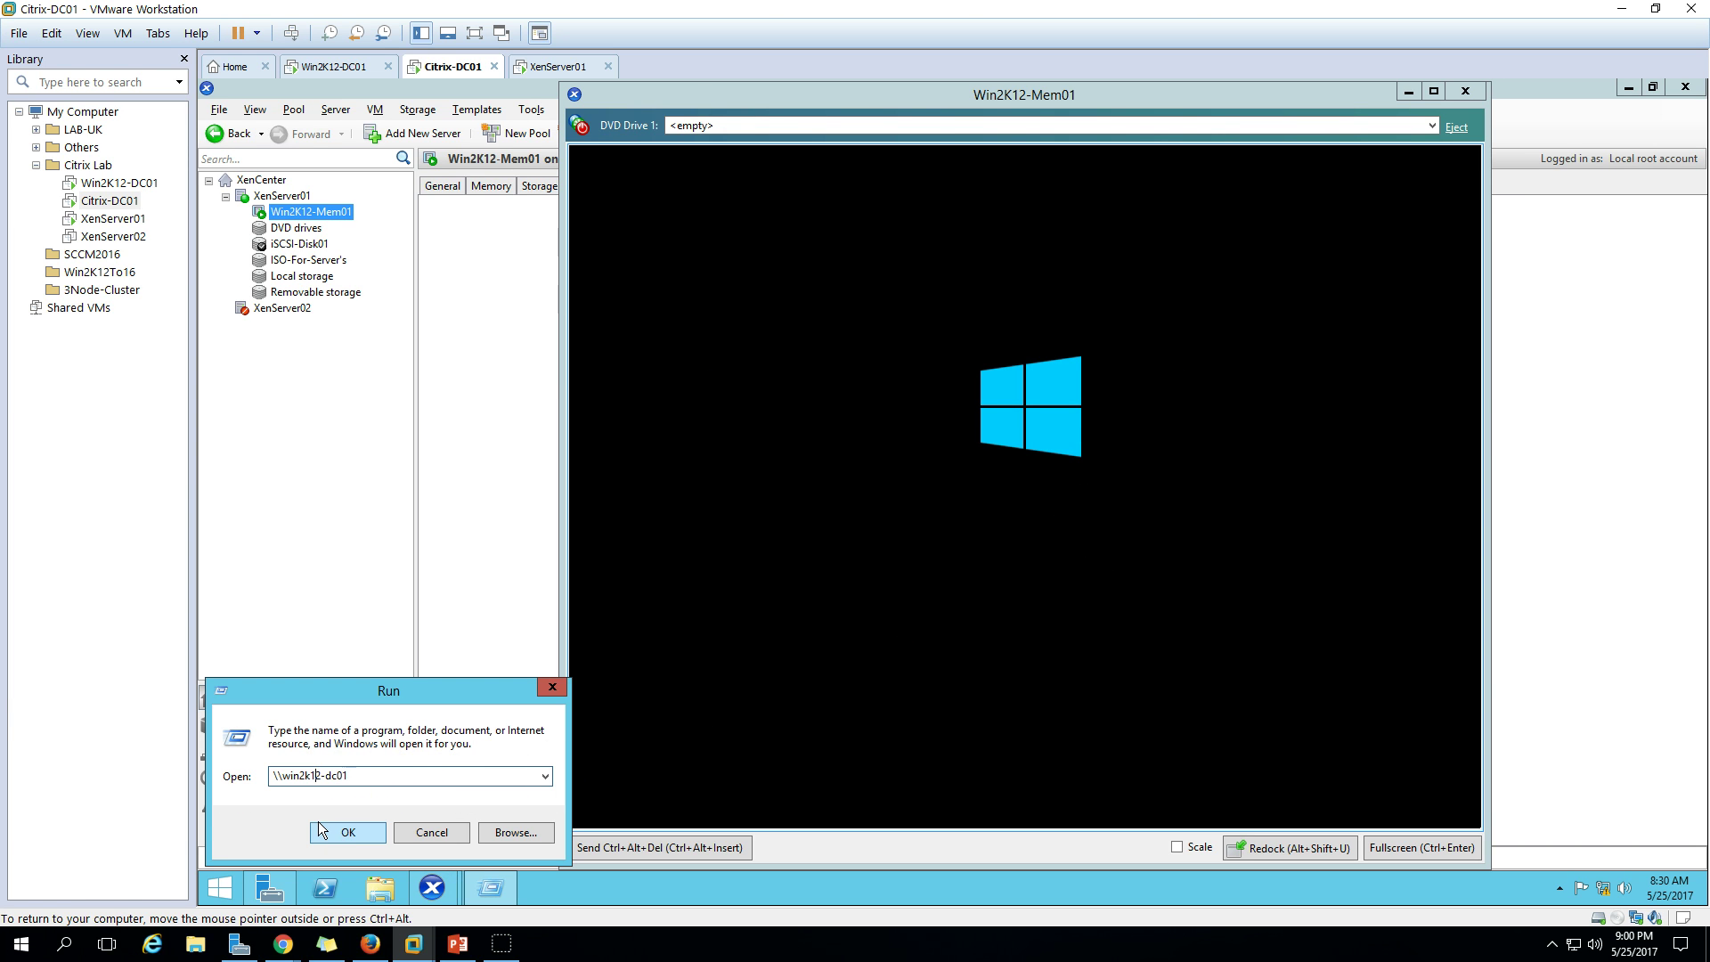
{"action": "left_click", "coordinate": [321, 828]}
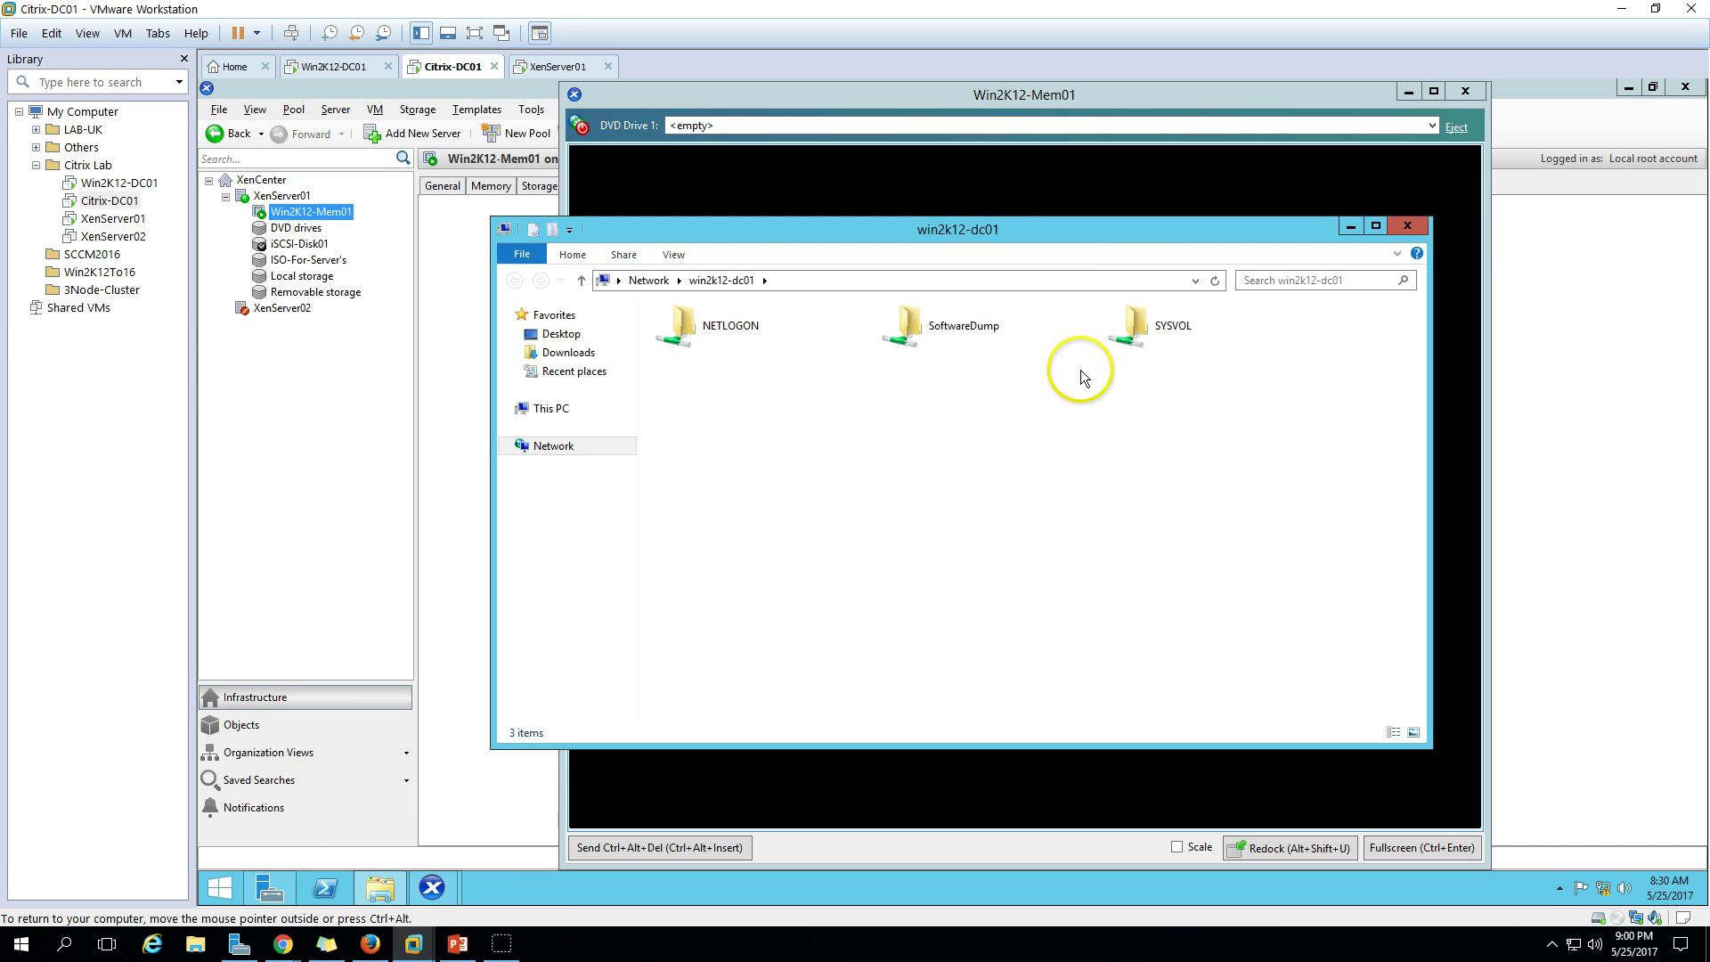
Open the SoftwareDump share and reposition and enlarge its window to show all four installers.
{"action": "double_click", "coordinate": [971, 336]}
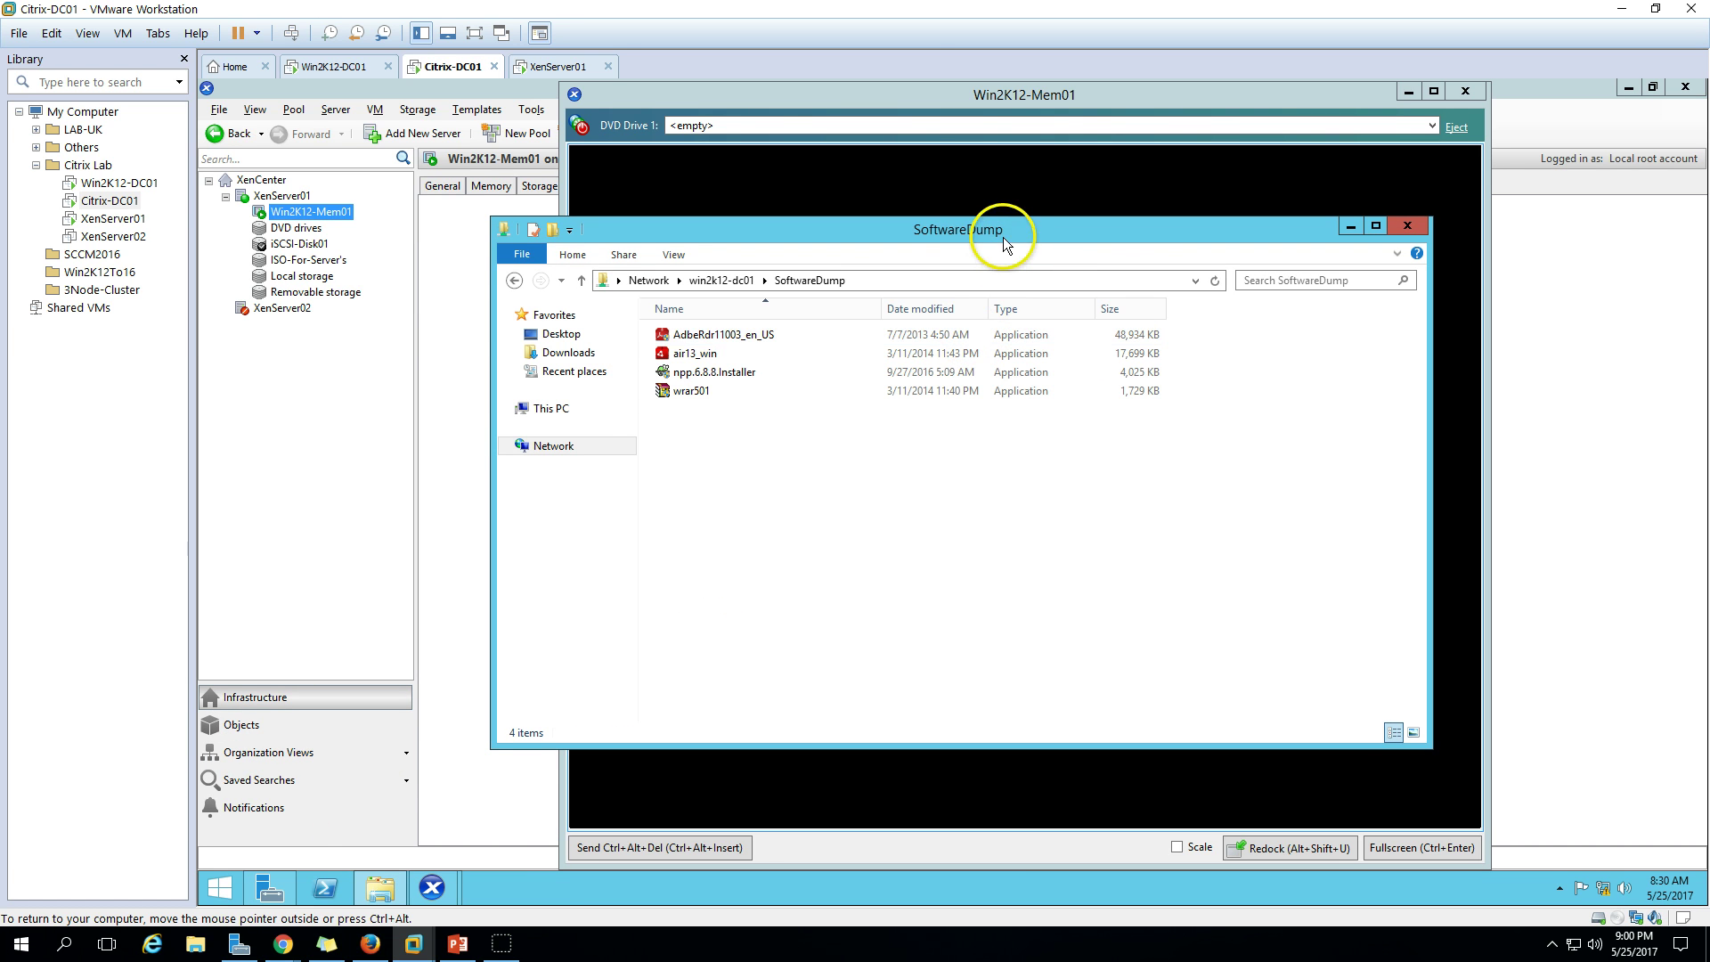
{"action": "left_click_drag", "start_coordinate": [1003, 237], "coordinate": [710, 507]}
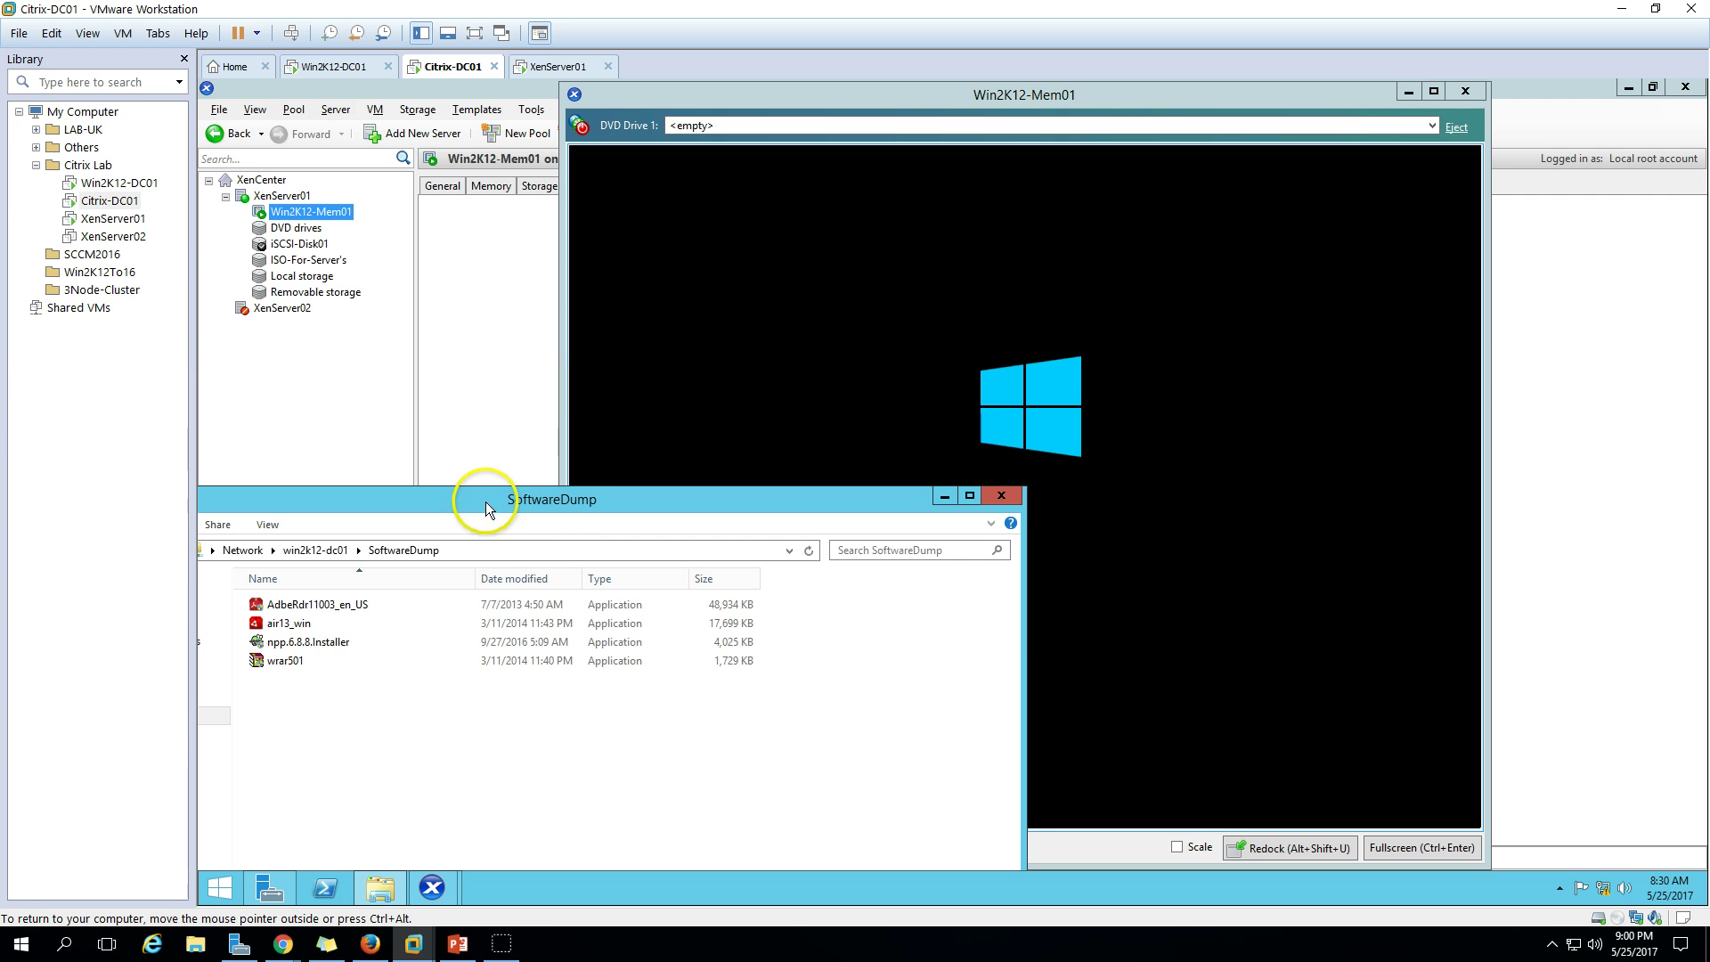
{"action": "left_click_drag", "start_coordinate": [488, 510], "coordinate": [554, 264]}
{"action": "left_click_drag", "start_coordinate": [752, 268], "coordinate": [847, 252]}
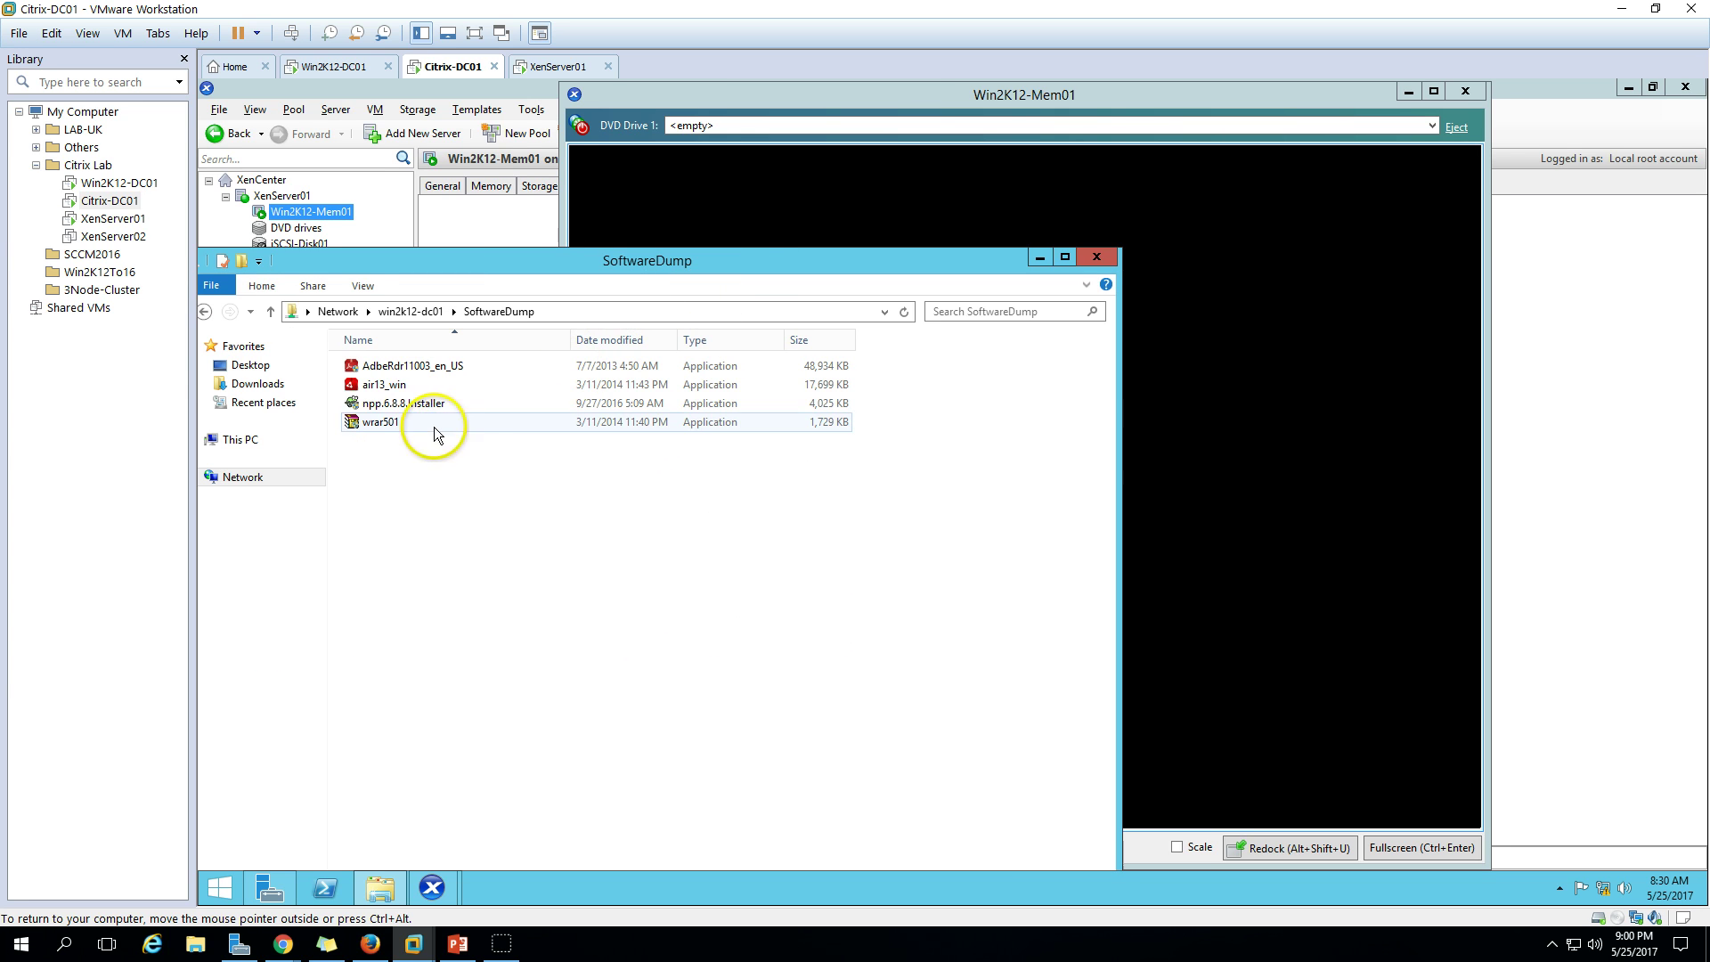
Select the npp.6.8.8.Installer and air13_win files, then bring the Win2K12-Mem01 console forward.
{"action": "left_click", "coordinate": [382, 410]}
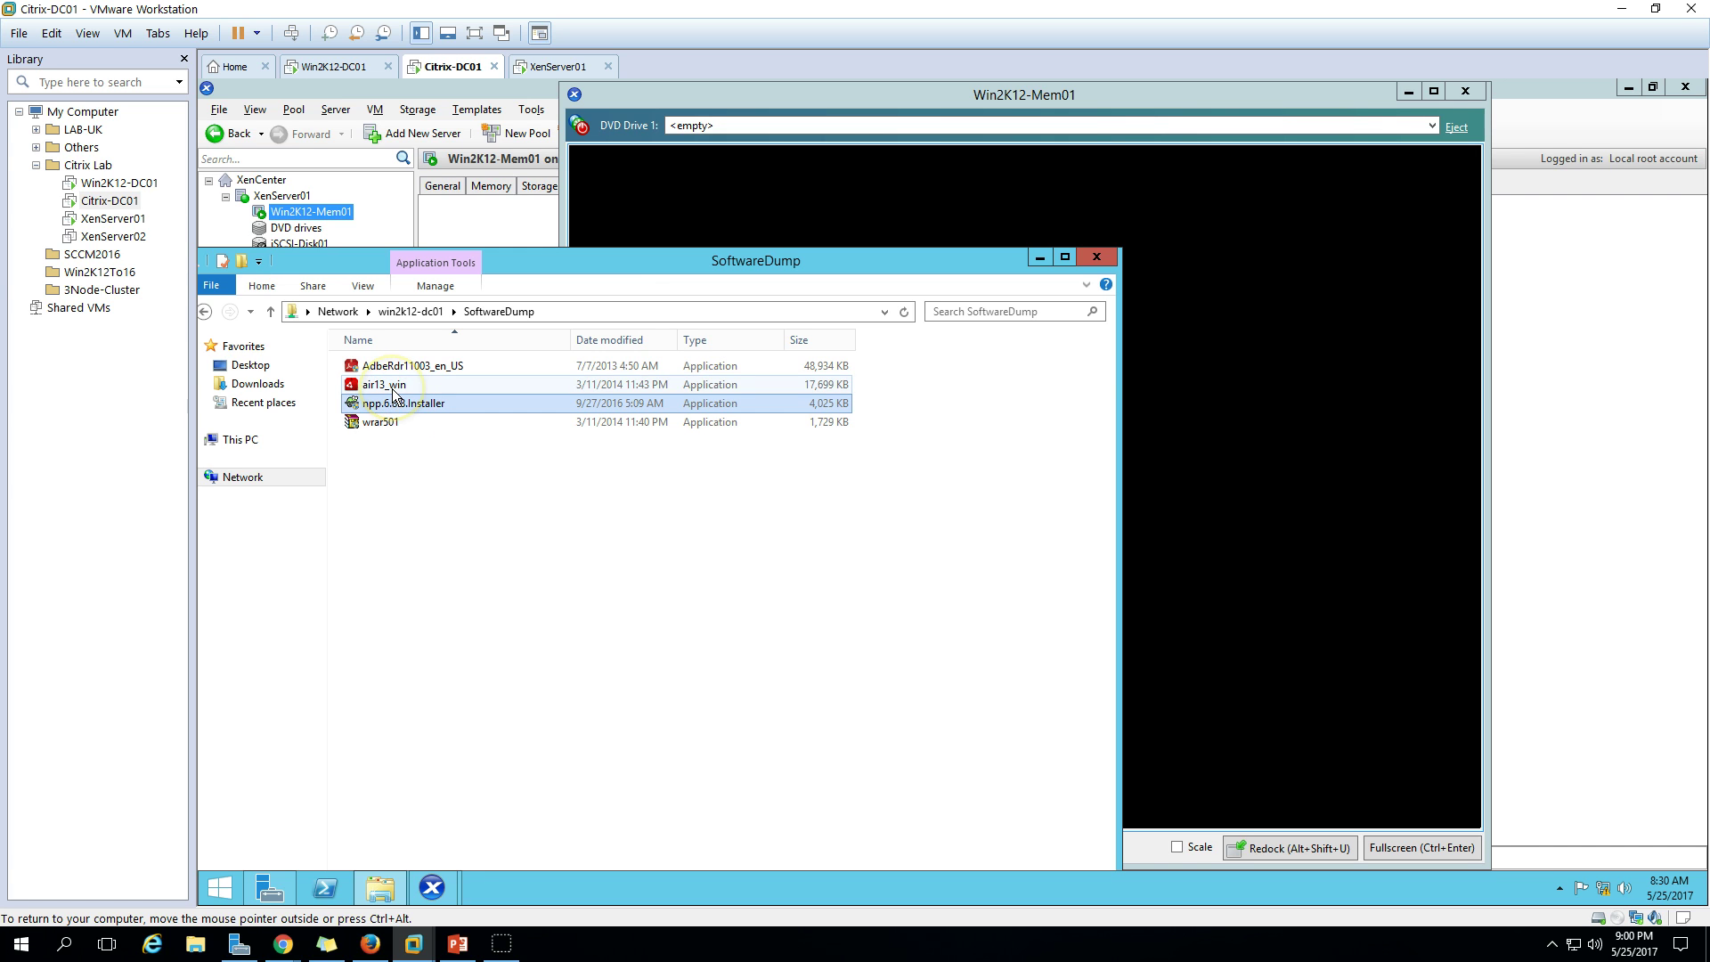
{"action": "left_click", "coordinate": [393, 390]}
{"action": "left_click", "coordinate": [433, 469]}
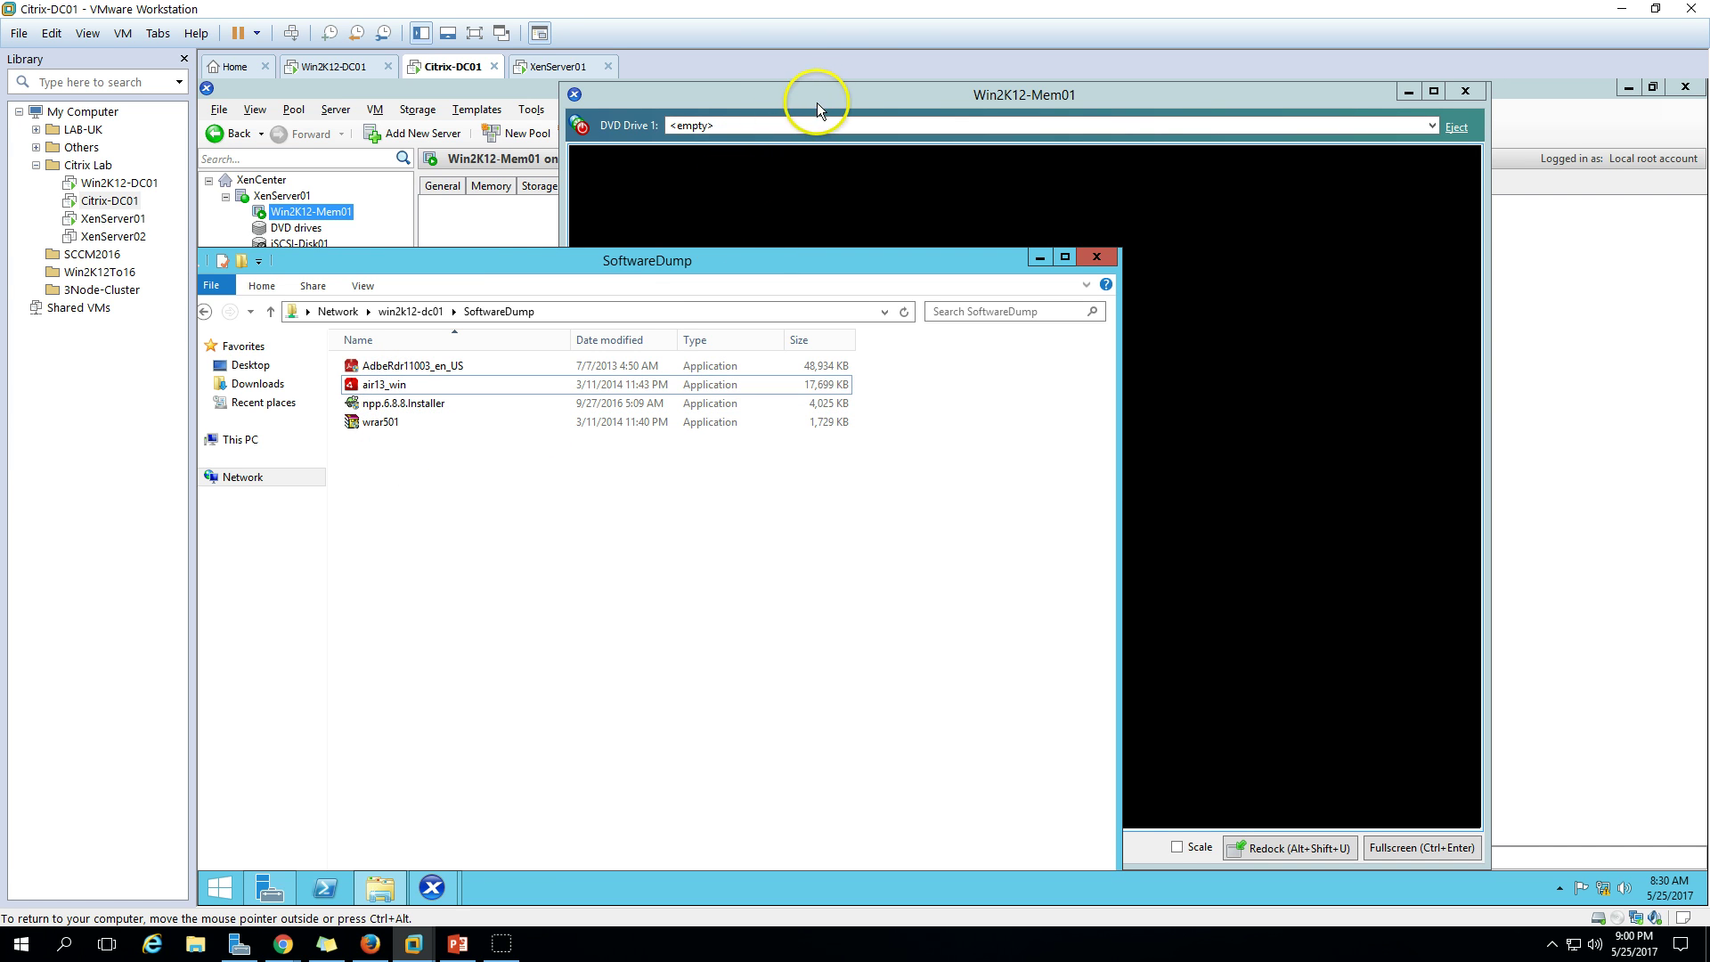
{"action": "left_click", "coordinate": [815, 103]}
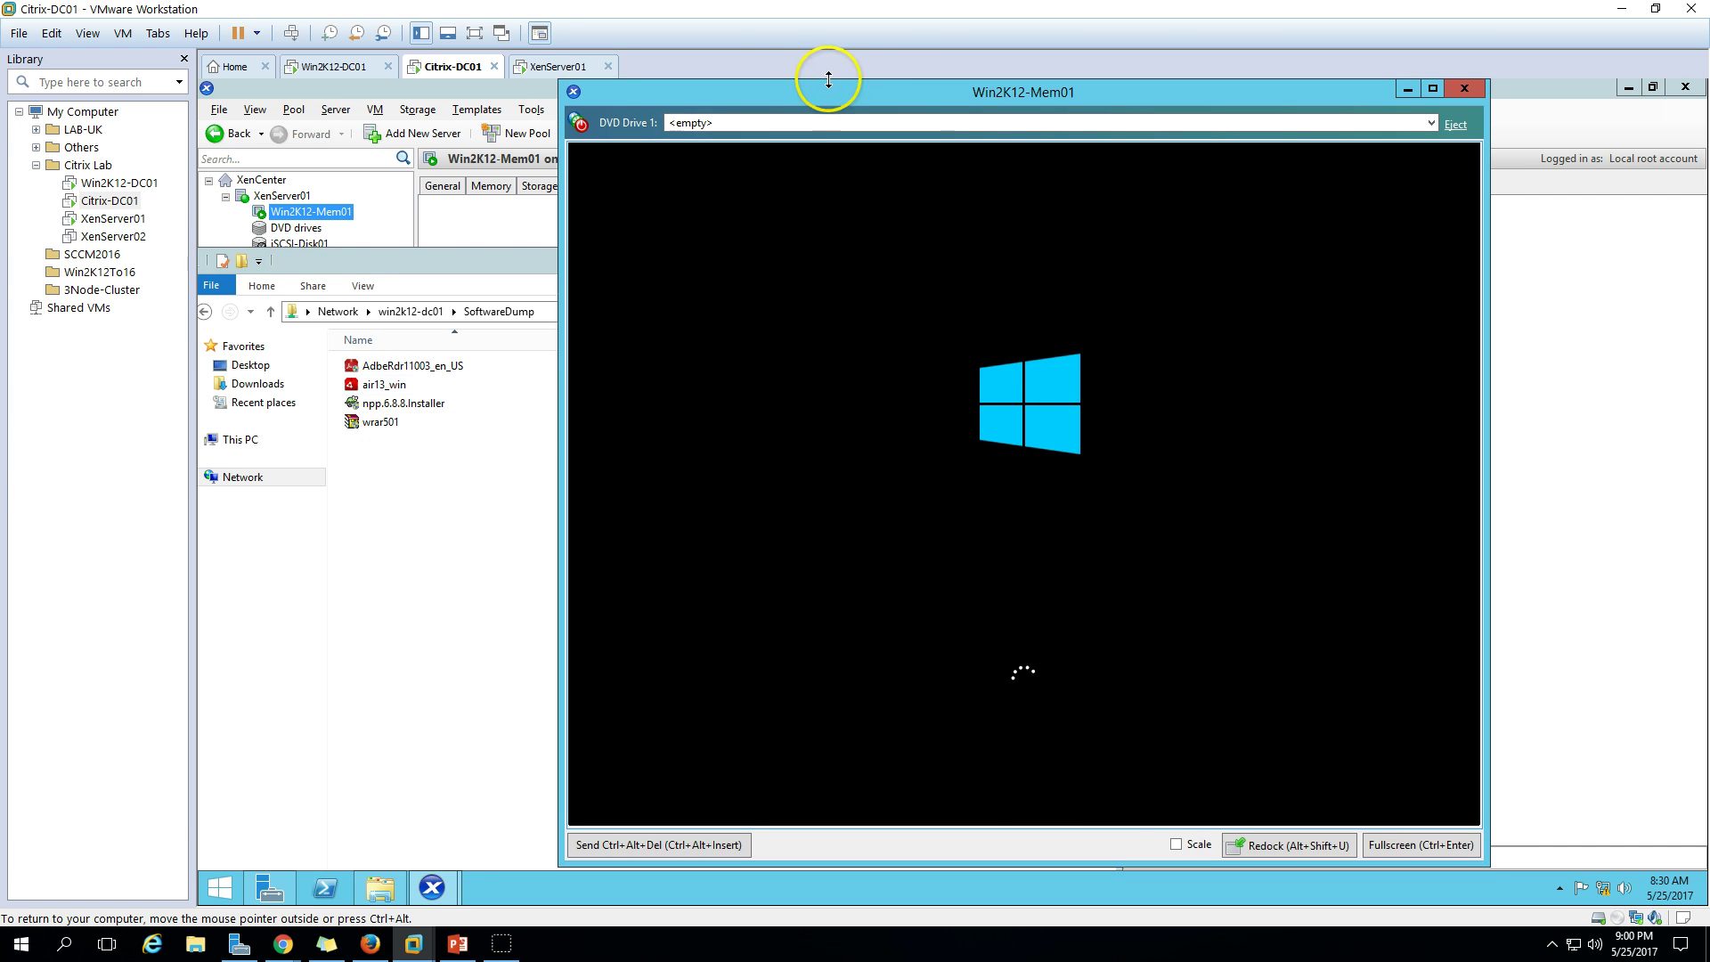
{"action": "right_click", "coordinate": [466, 489]}
{"action": "key", "text": "Escape"}
{"action": "left_click", "coordinate": [894, 98]}
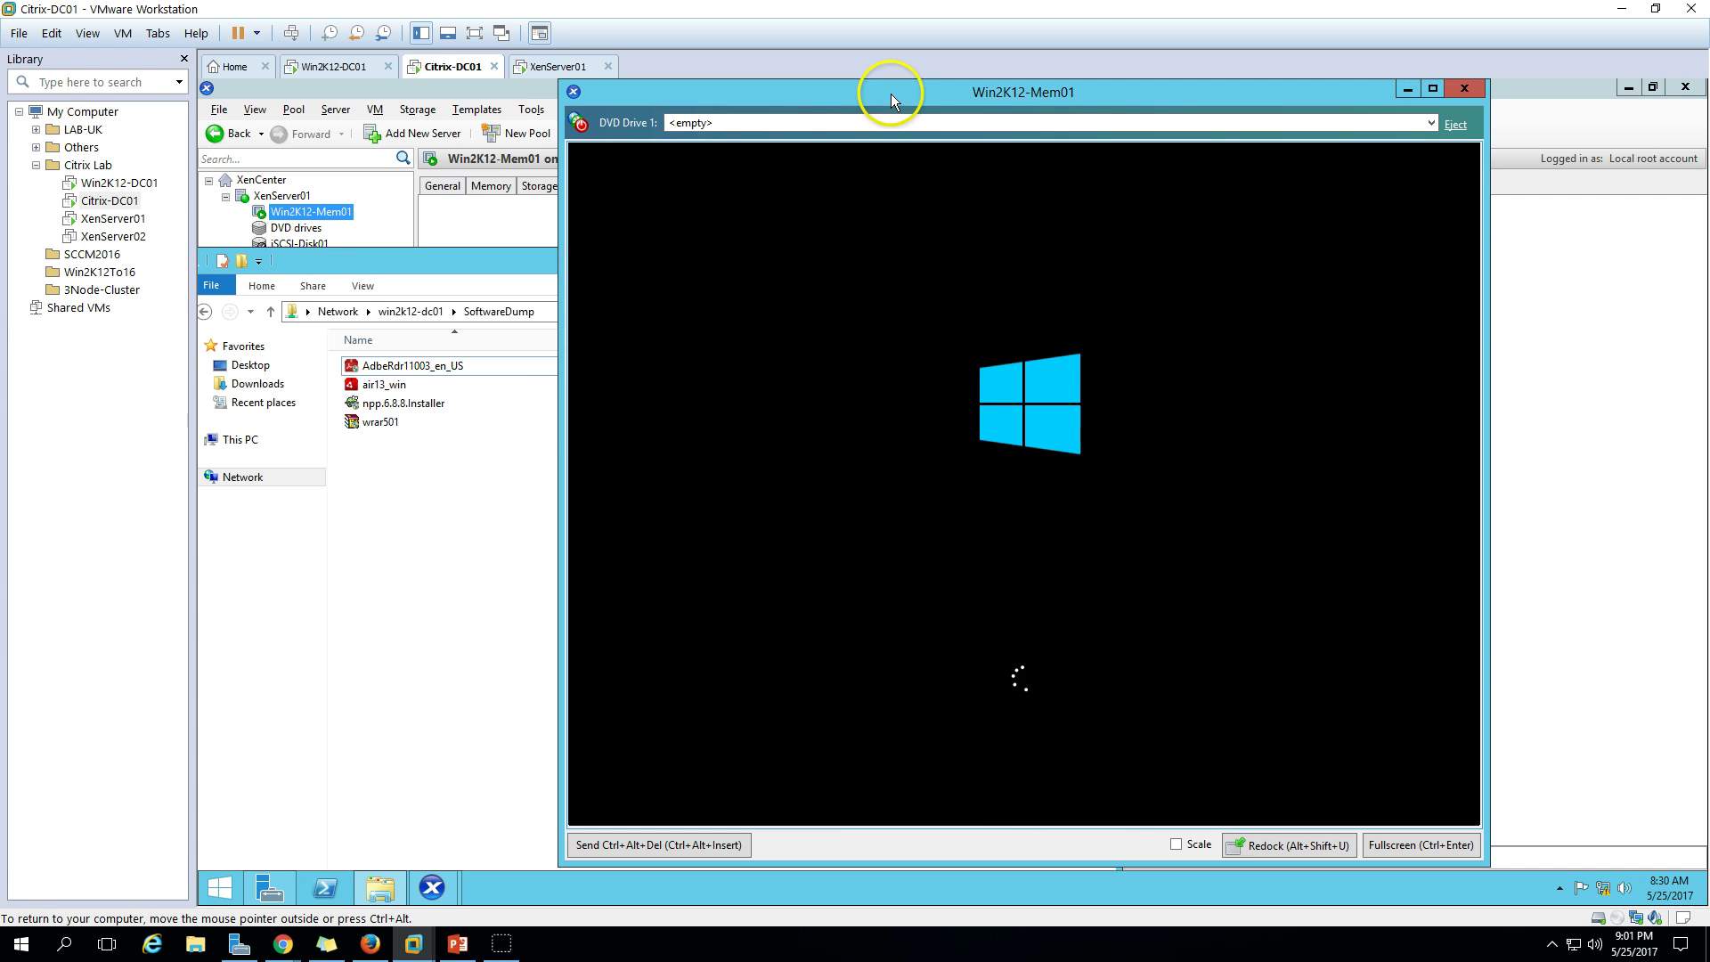
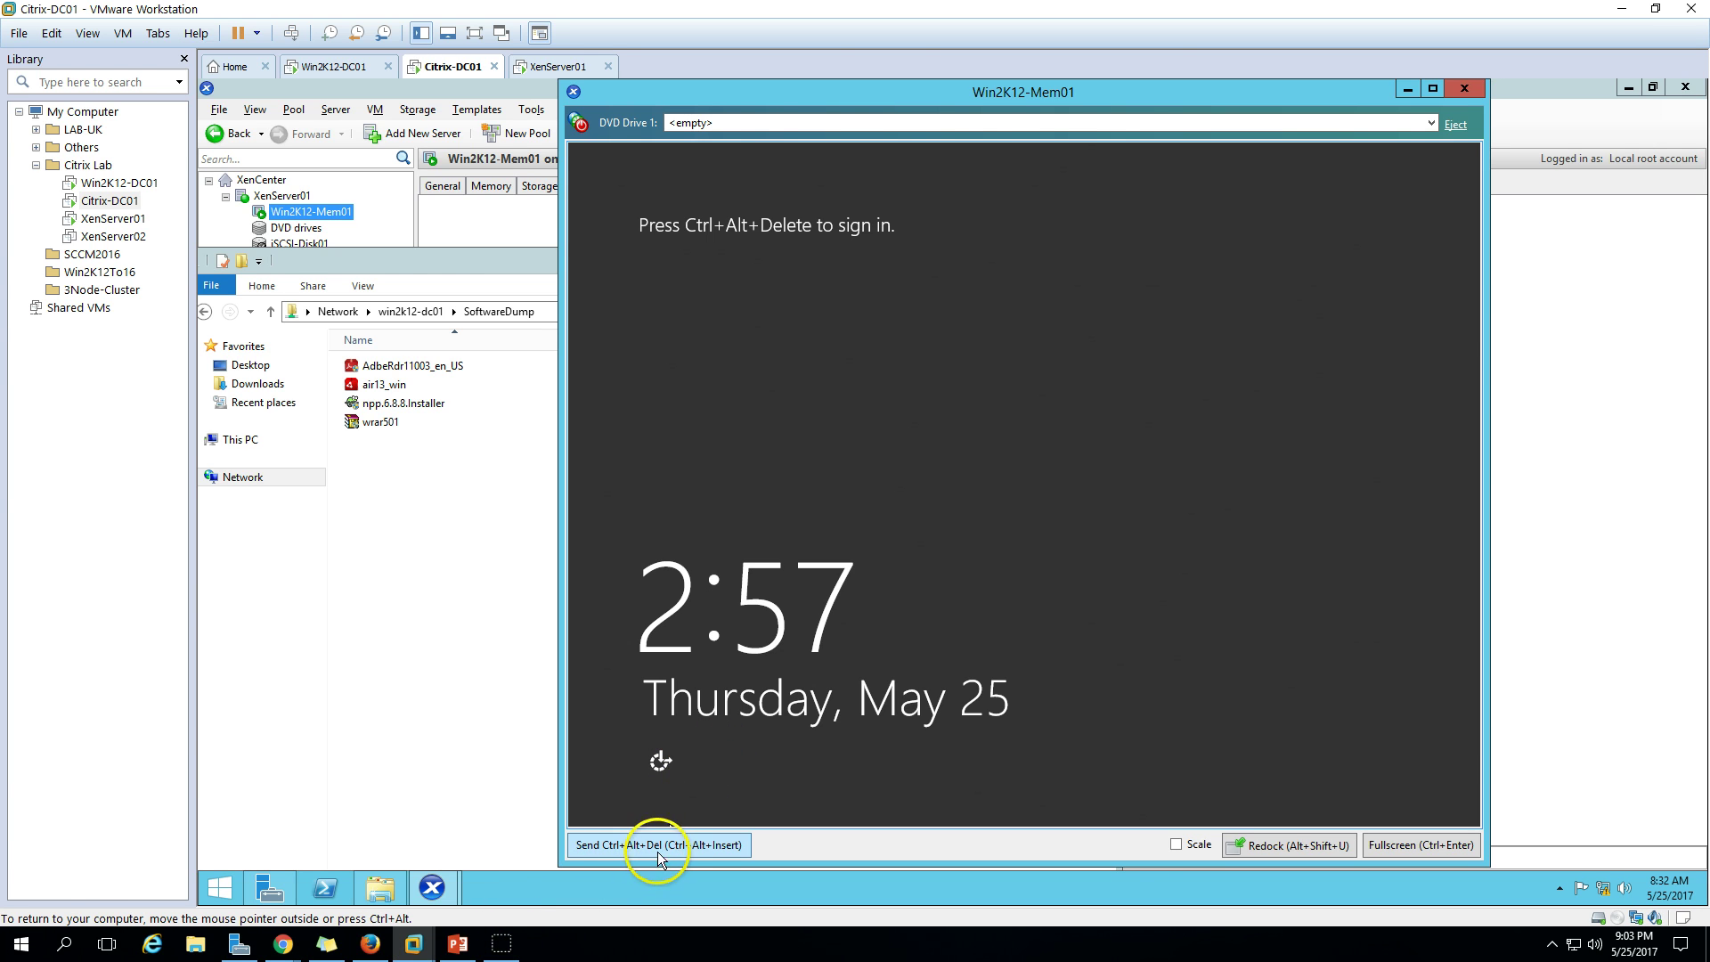
Sign in to Win2K12-Mem01 as a different domain user through Other user, entering its user name and password.
{"action": "left_click", "coordinate": [659, 843]}
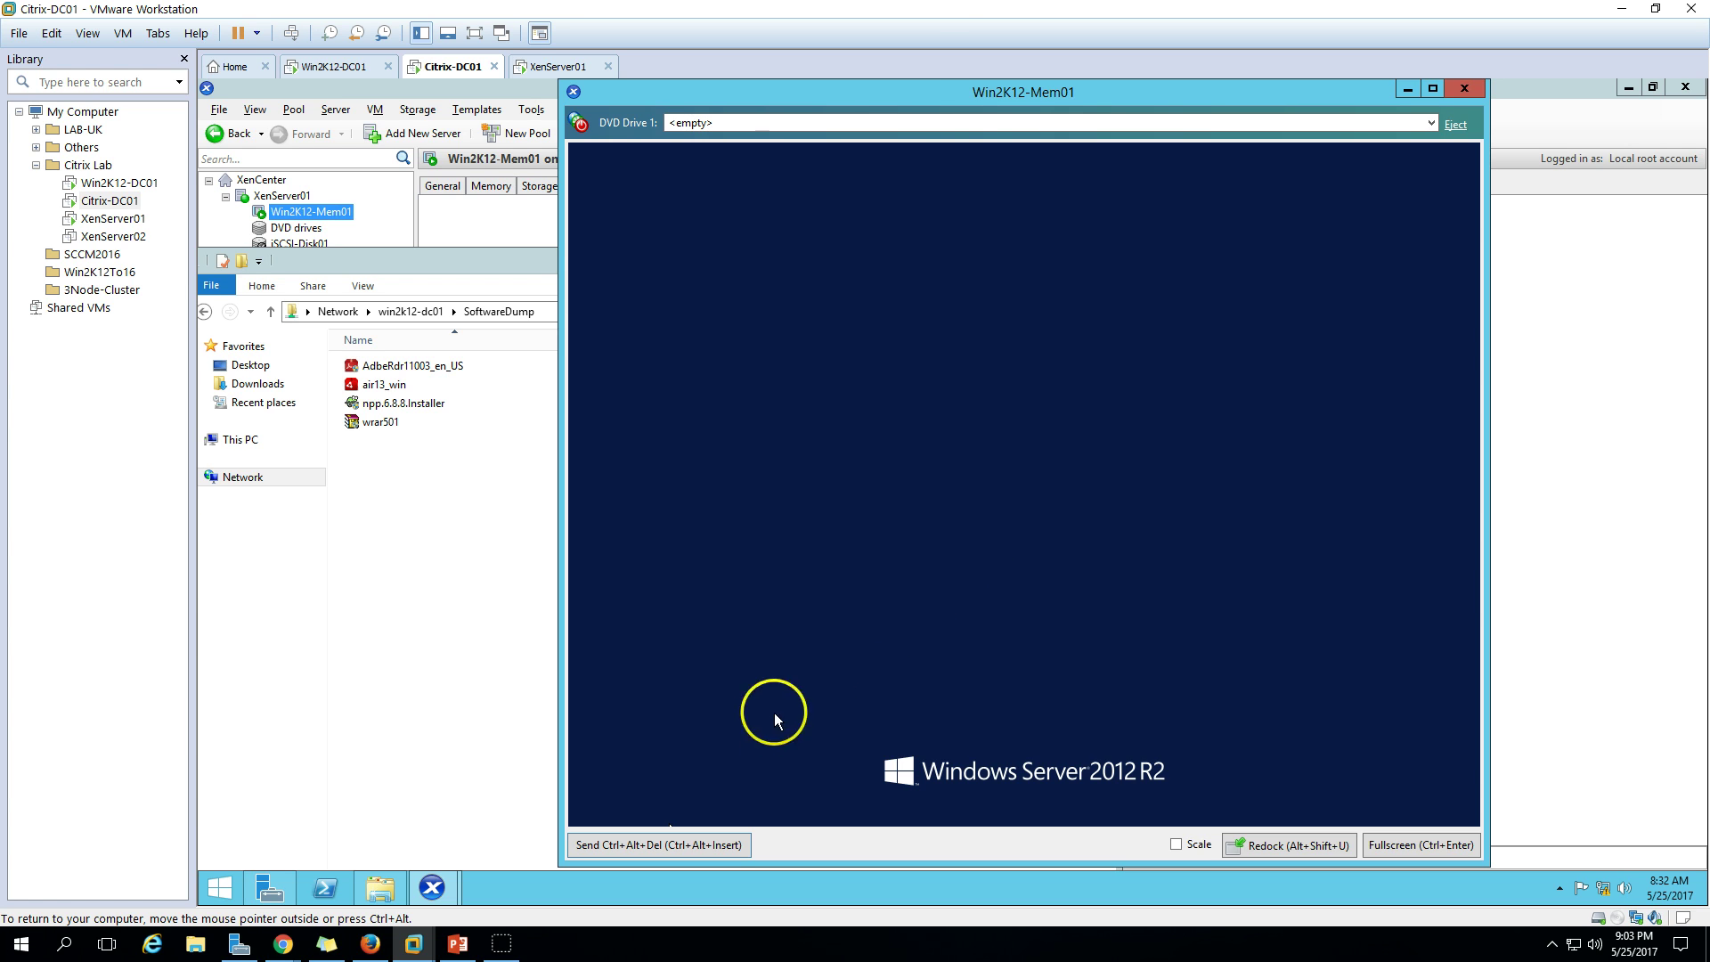
{"action": "left_click", "coordinate": [749, 320]}
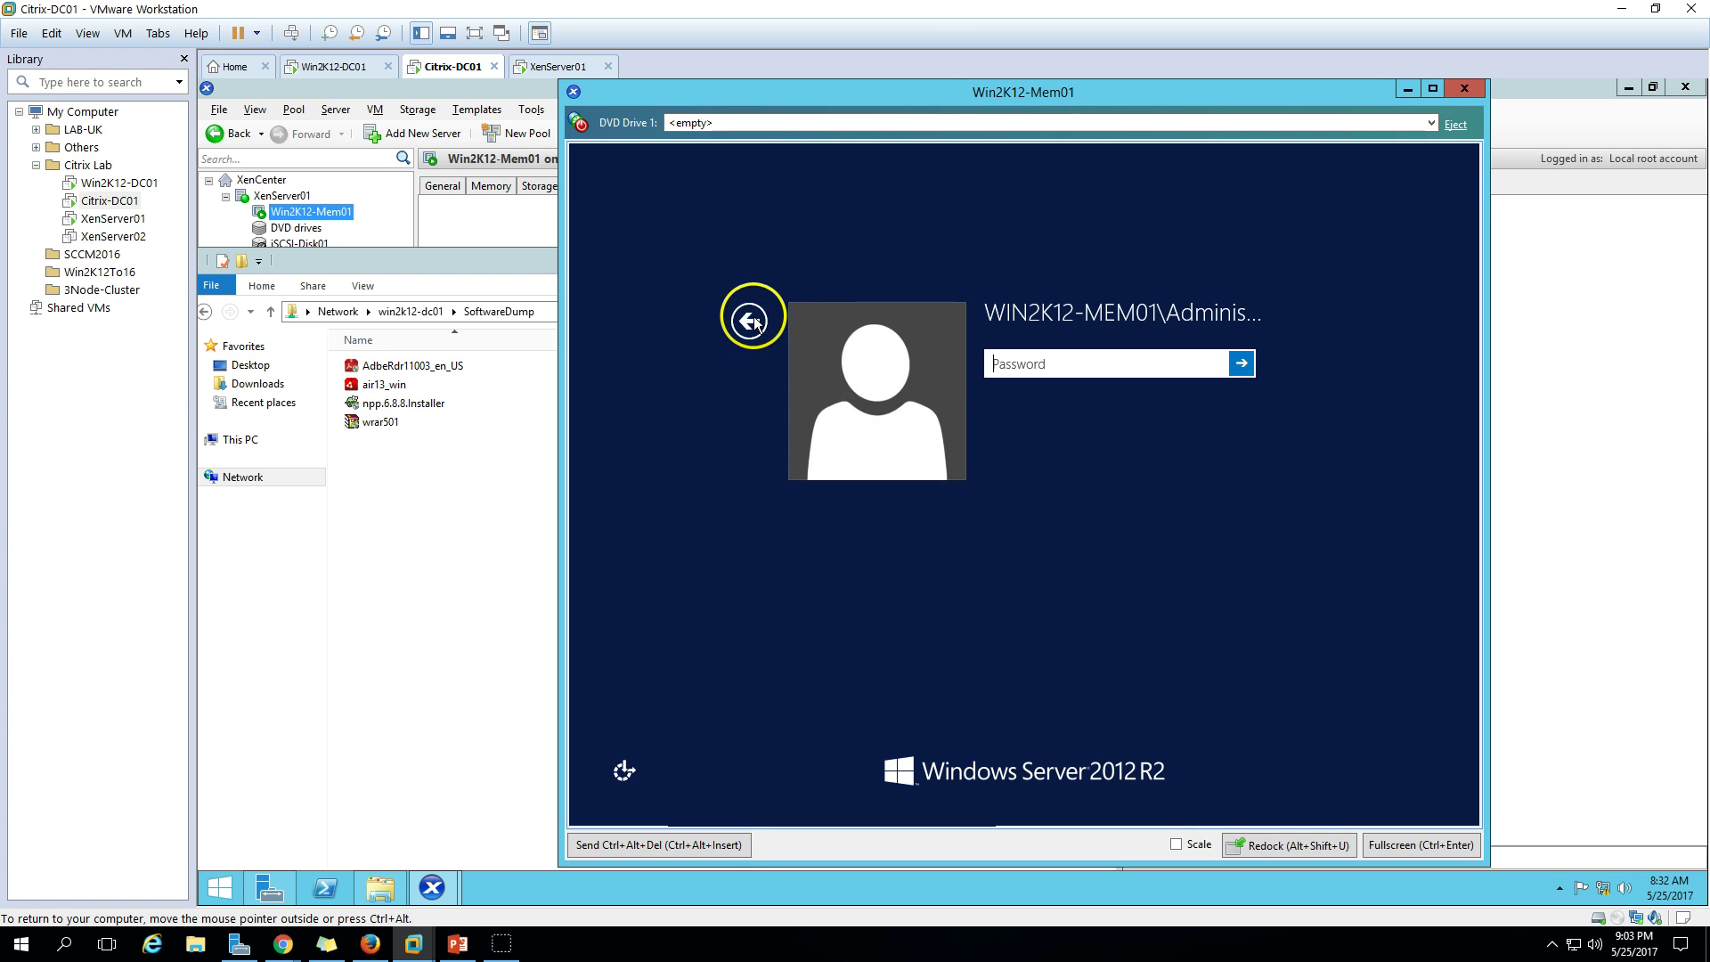
{"action": "left_click", "coordinate": [1060, 391]}
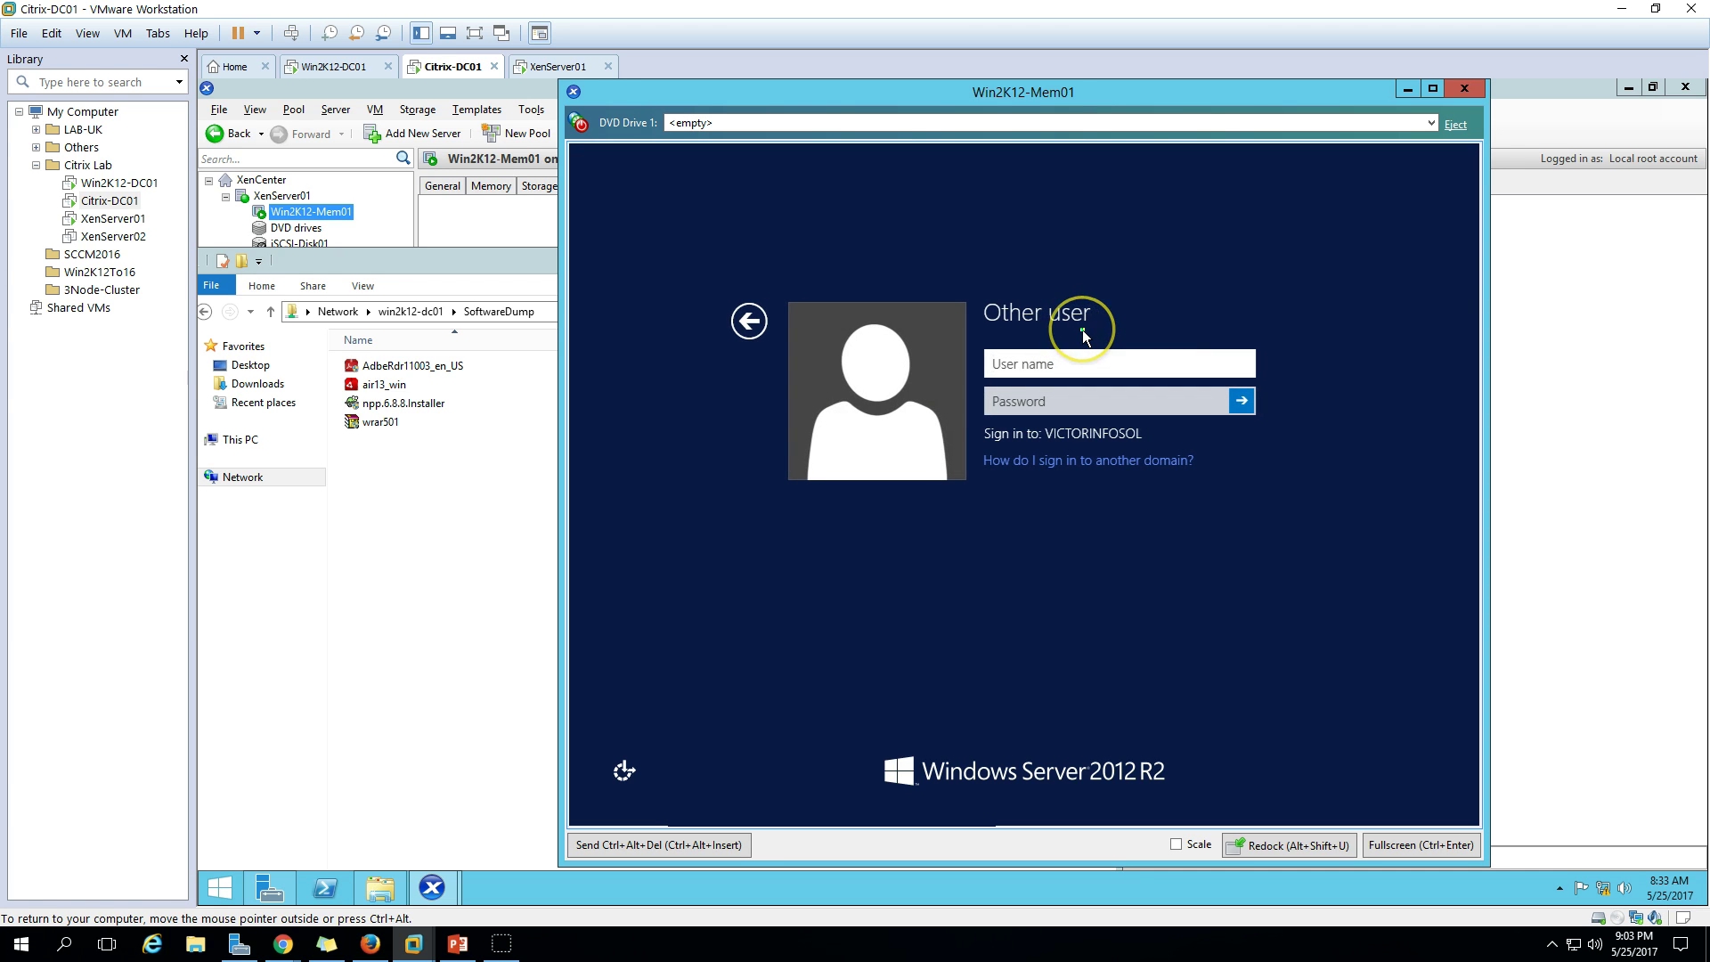
{"action": "type", "text": "Server"}
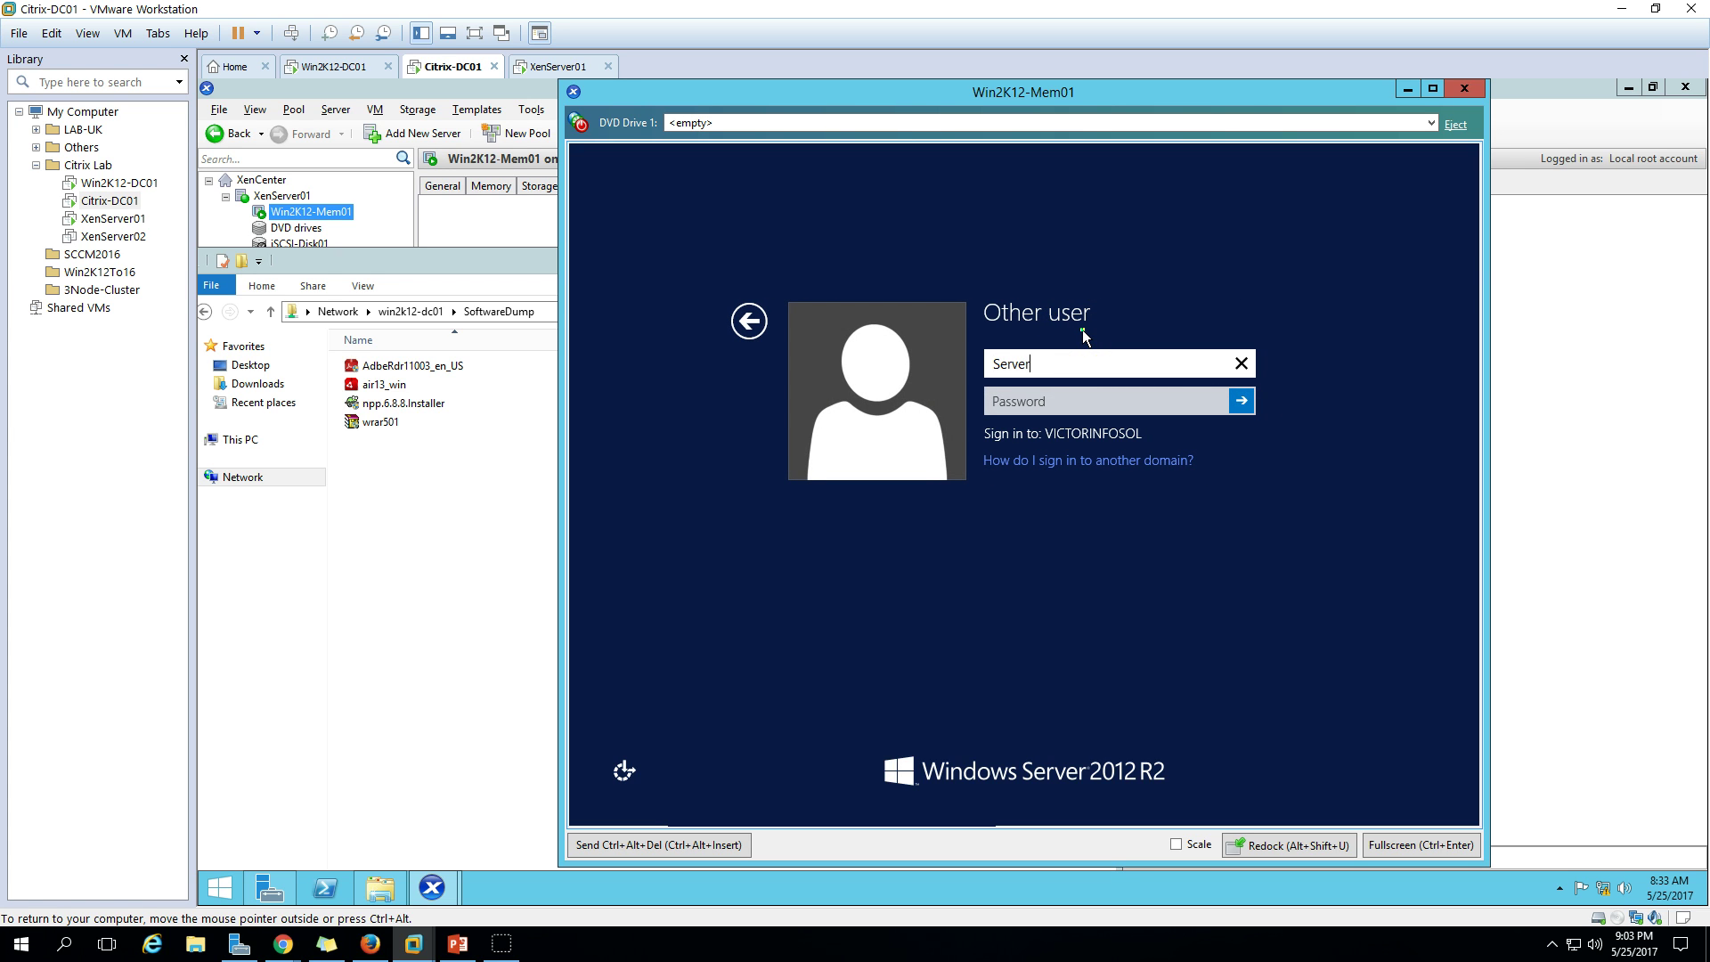
{"action": "type", "text": "Admin"}
{"action": "key", "text": "Tab"}
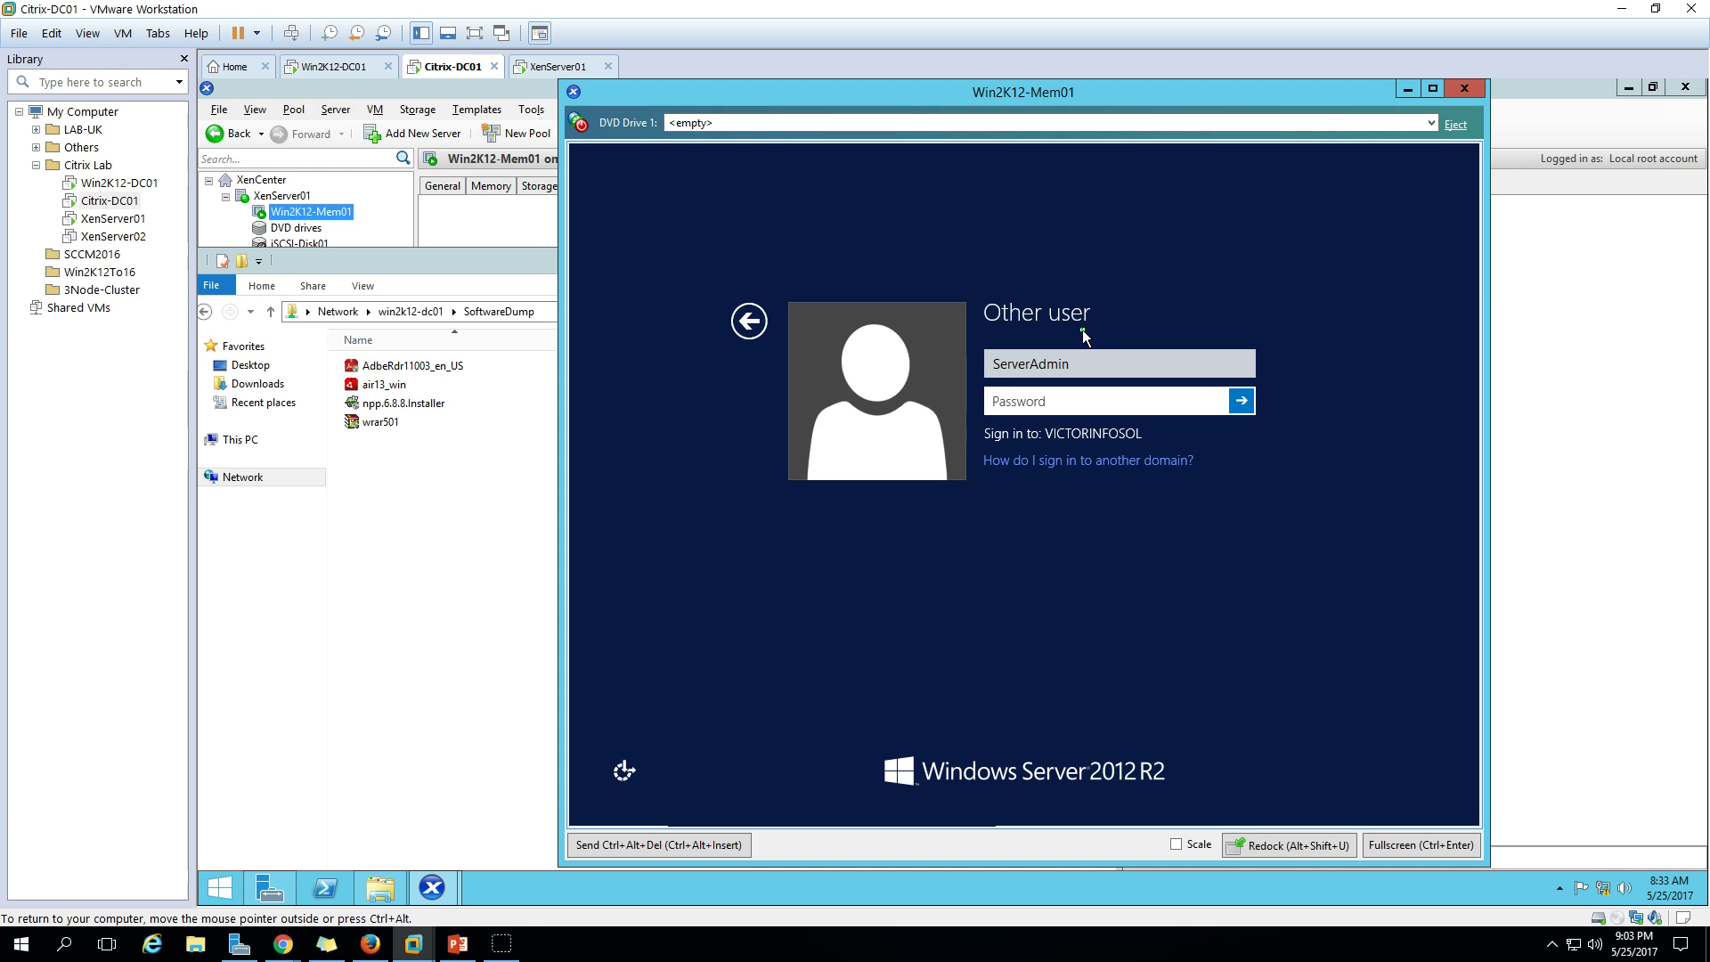
{"action": "type", "text": "••••••••"}
{"action": "key", "text": "Return"}
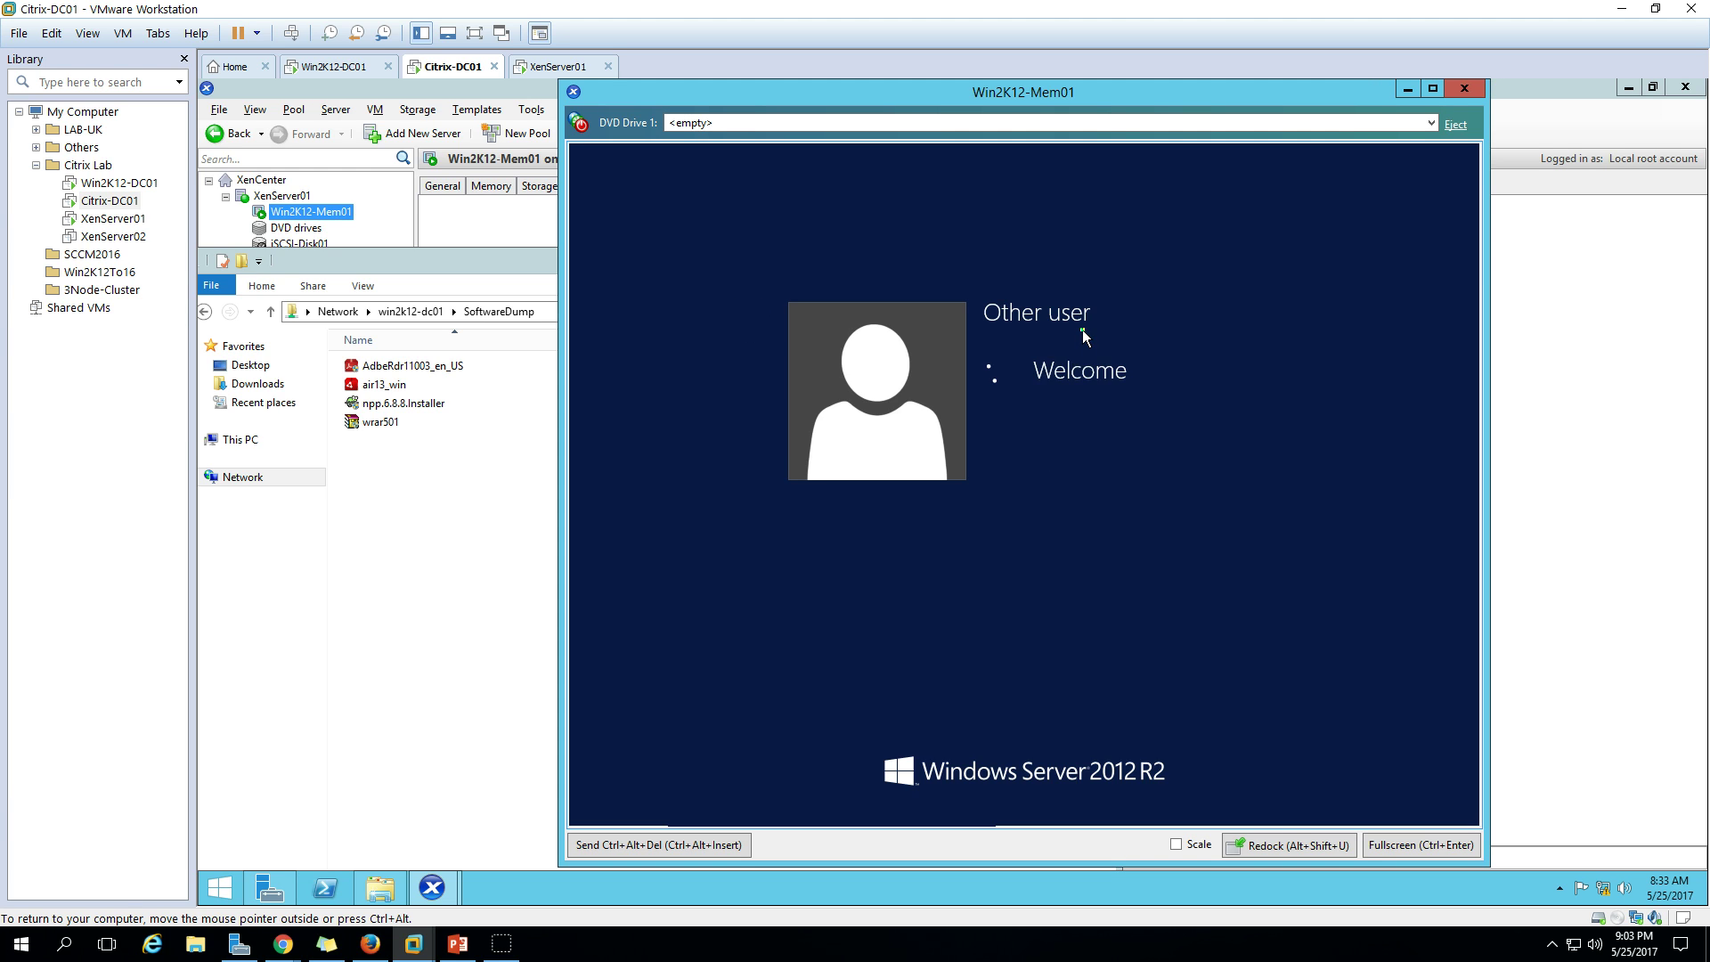
{"action": "key", "text": "ctrl+alt"}
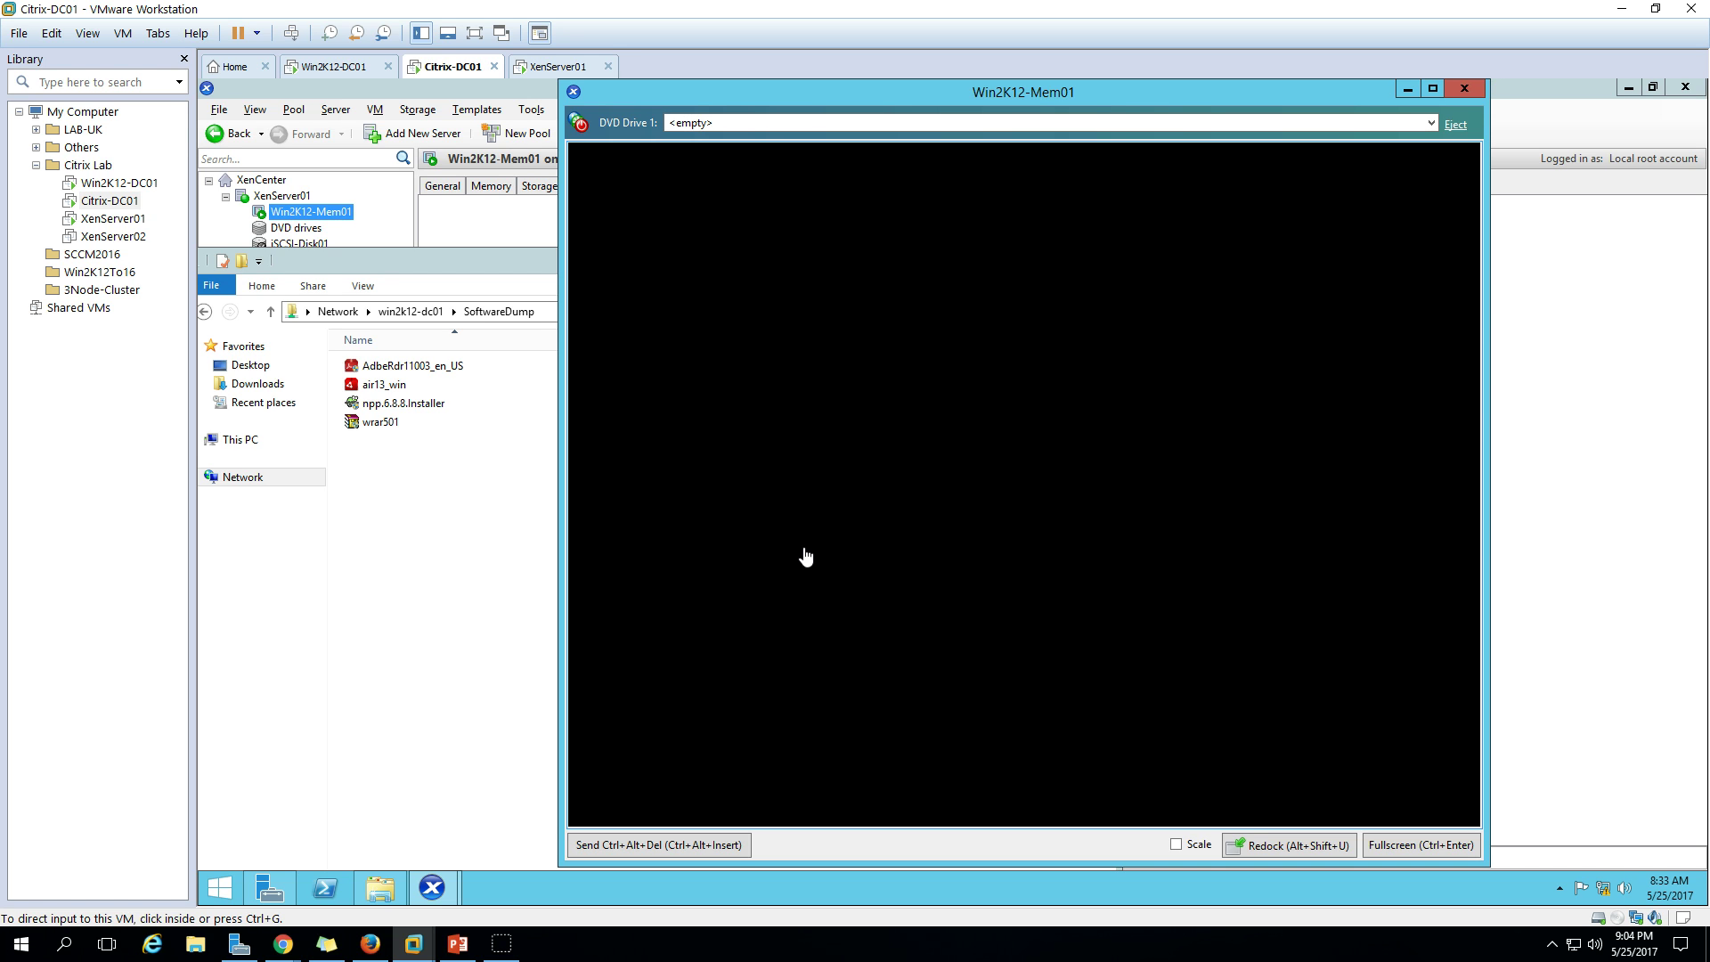
Wait for the Windows Server 2012 R2 desktop to load, then capture input into the VM console.
{"action": "left_click", "coordinate": [729, 580]}
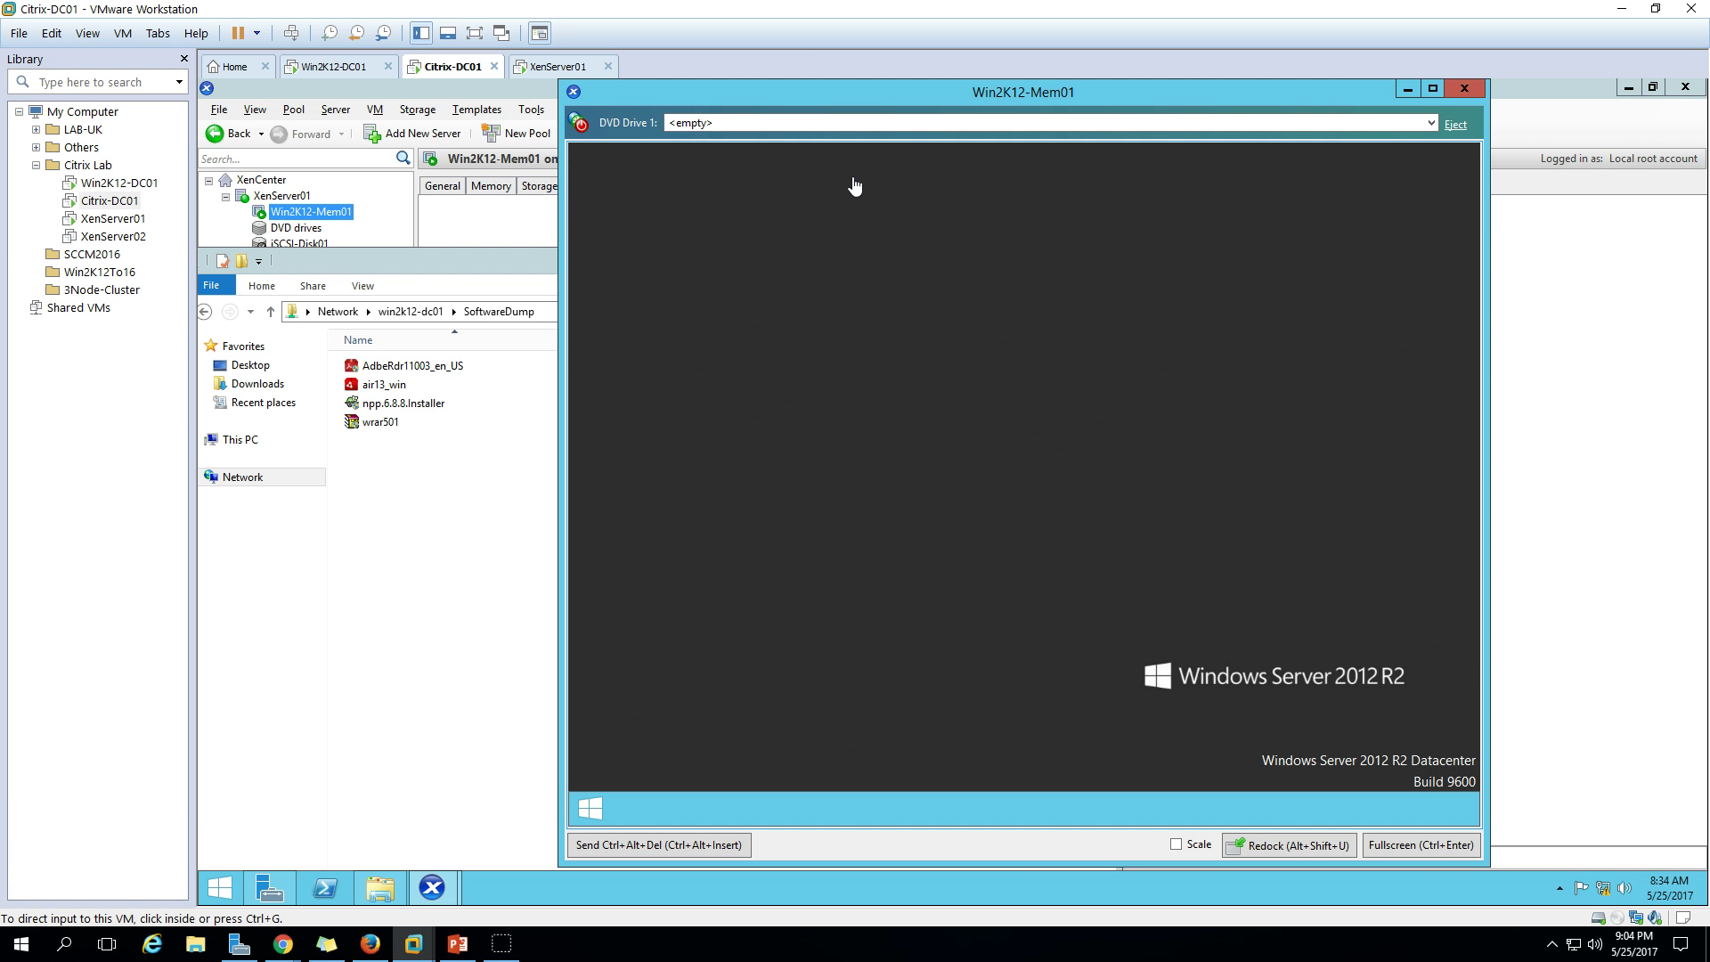
{"action": "left_click", "coordinate": [889, 381]}
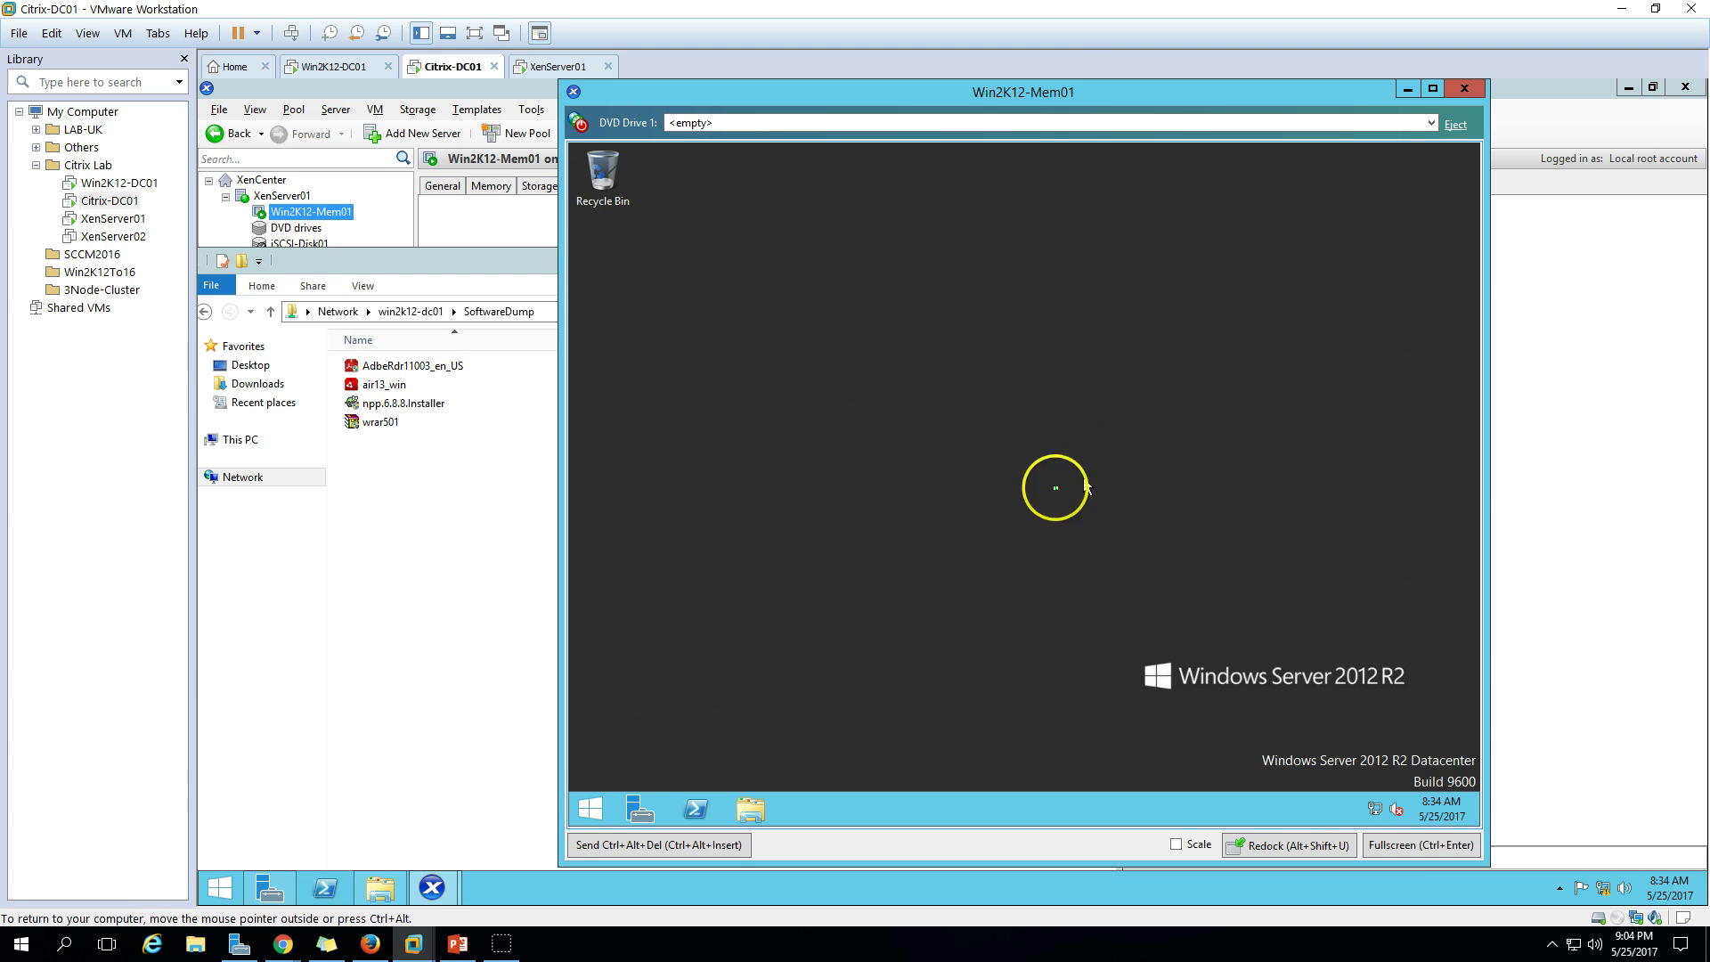
Run the \\win2k12-dc01 network path from the VM's Run prompt.
{"action": "right_click", "coordinate": [589, 813]}
{"action": "left_click", "coordinate": [643, 757]}
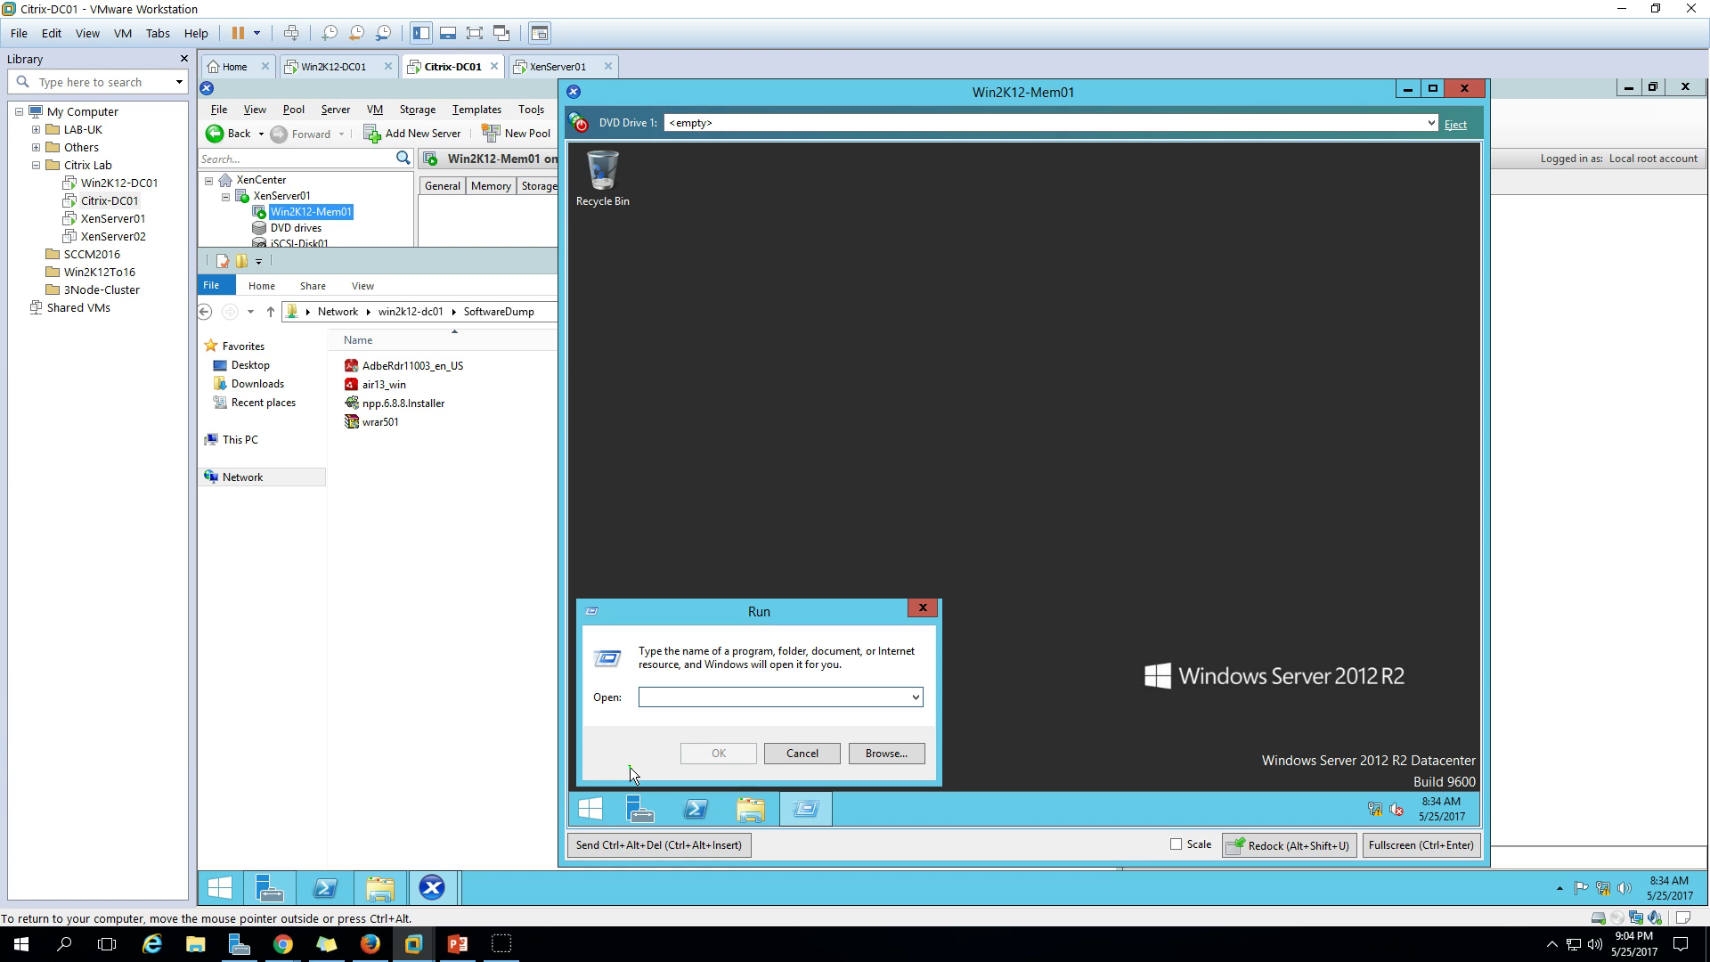
{"action": "type", "text": "\\win2"}
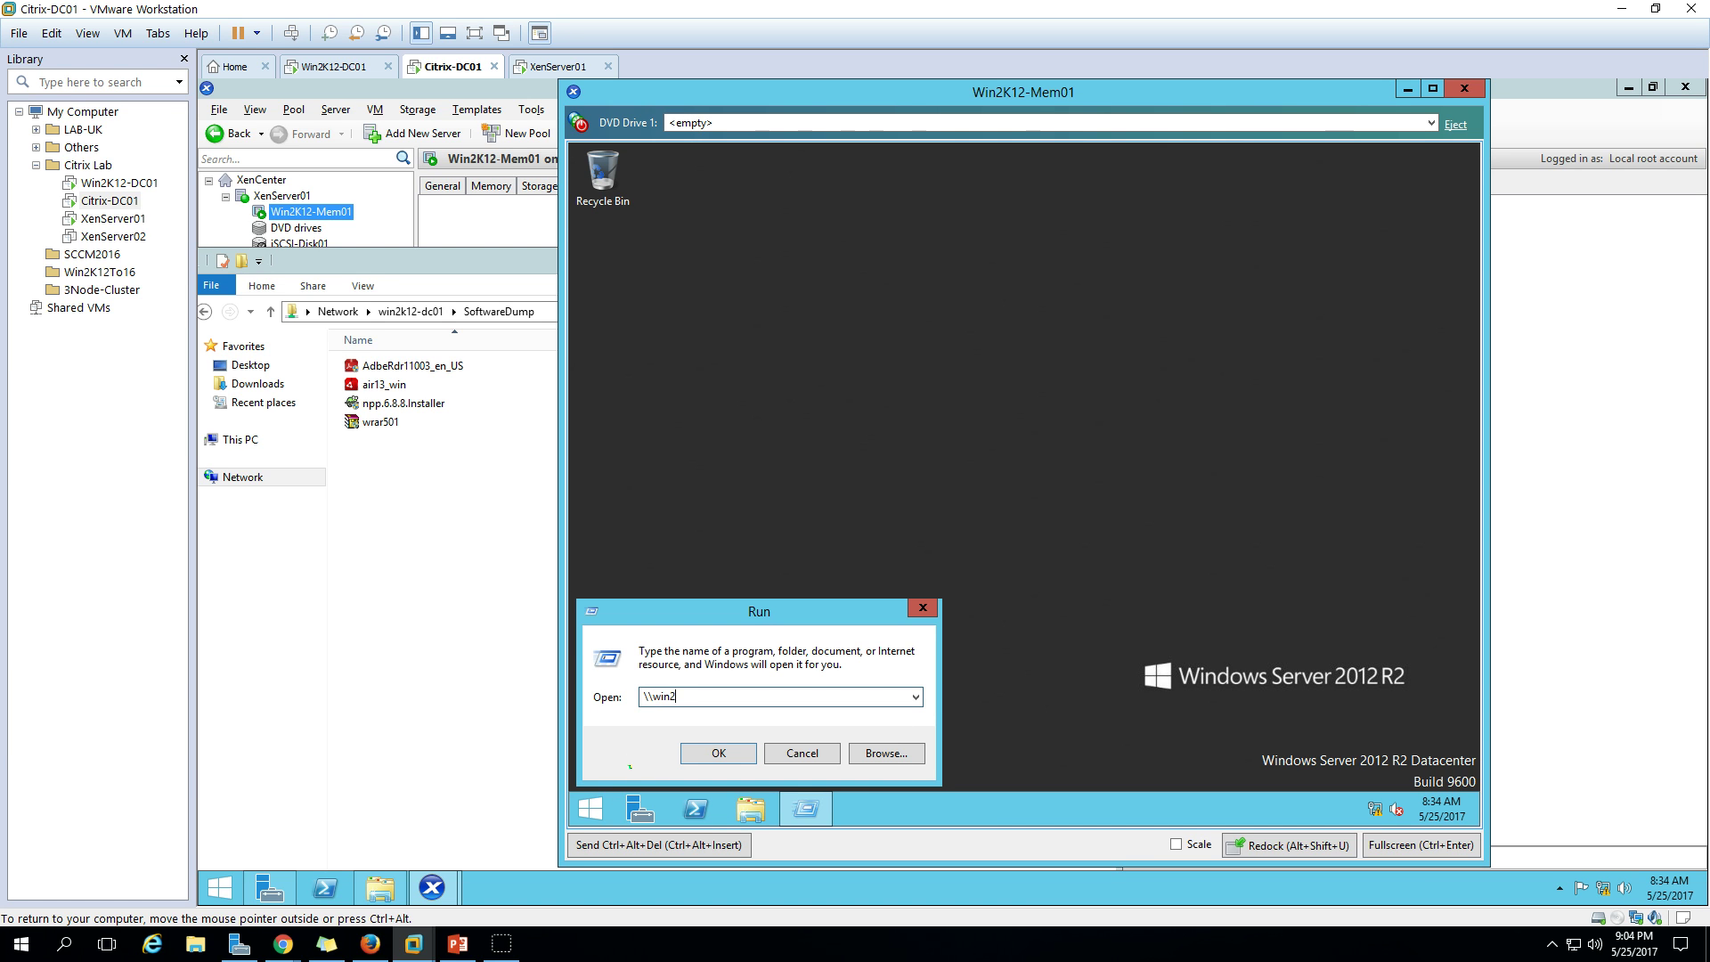
{"action": "type", "text": "k12-dc01"}
{"action": "key", "text": "Return"}
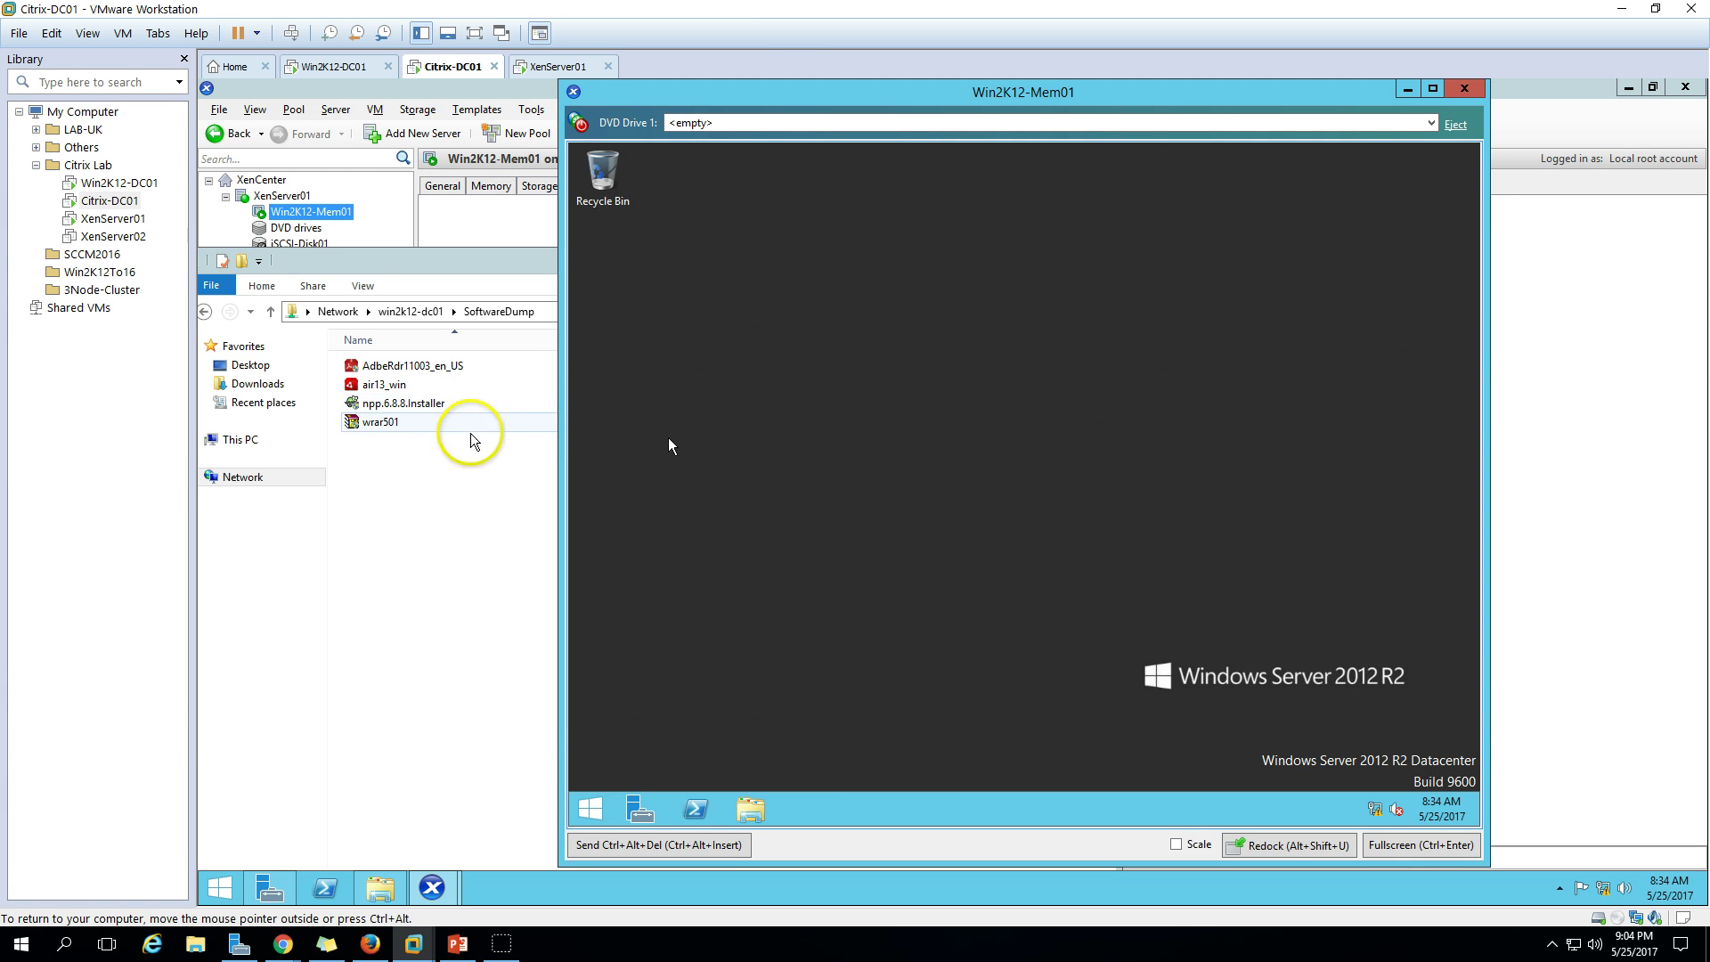
Close the host's SoftwareDump window and open the SoftwareDump share inside the VM.
{"action": "left_click", "coordinate": [467, 483]}
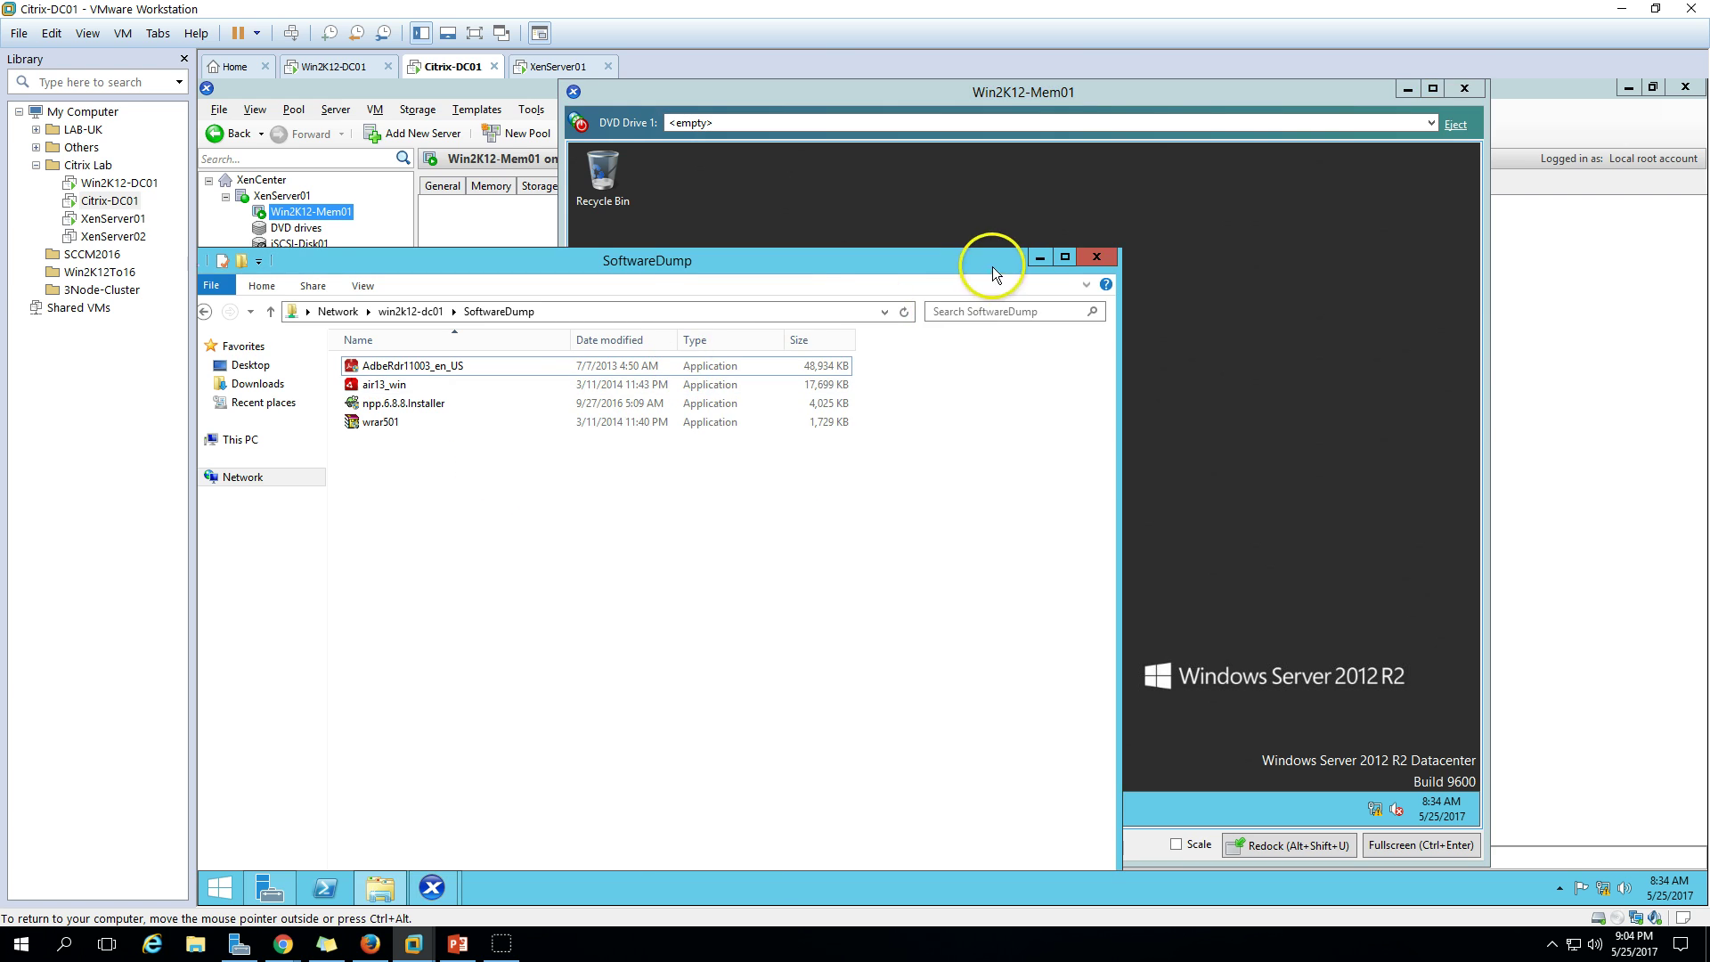
{"action": "left_click", "coordinate": [1097, 256]}
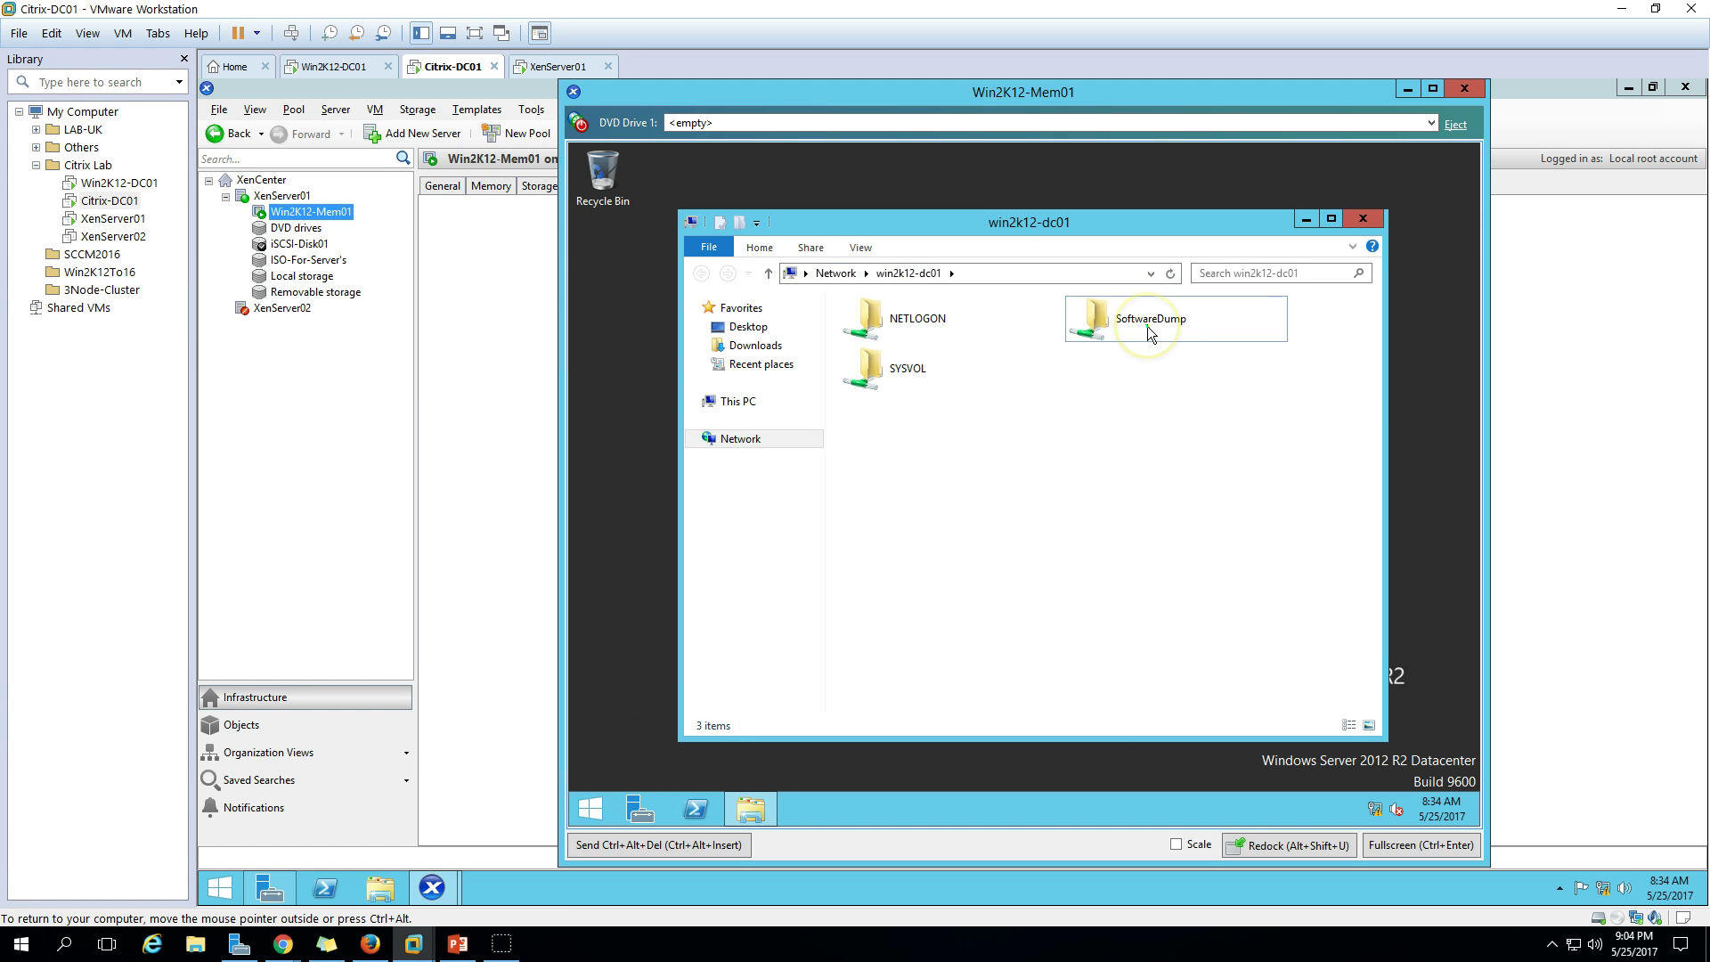
{"action": "left_click", "coordinate": [1147, 331]}
{"action": "double_click", "coordinate": [1149, 332]}
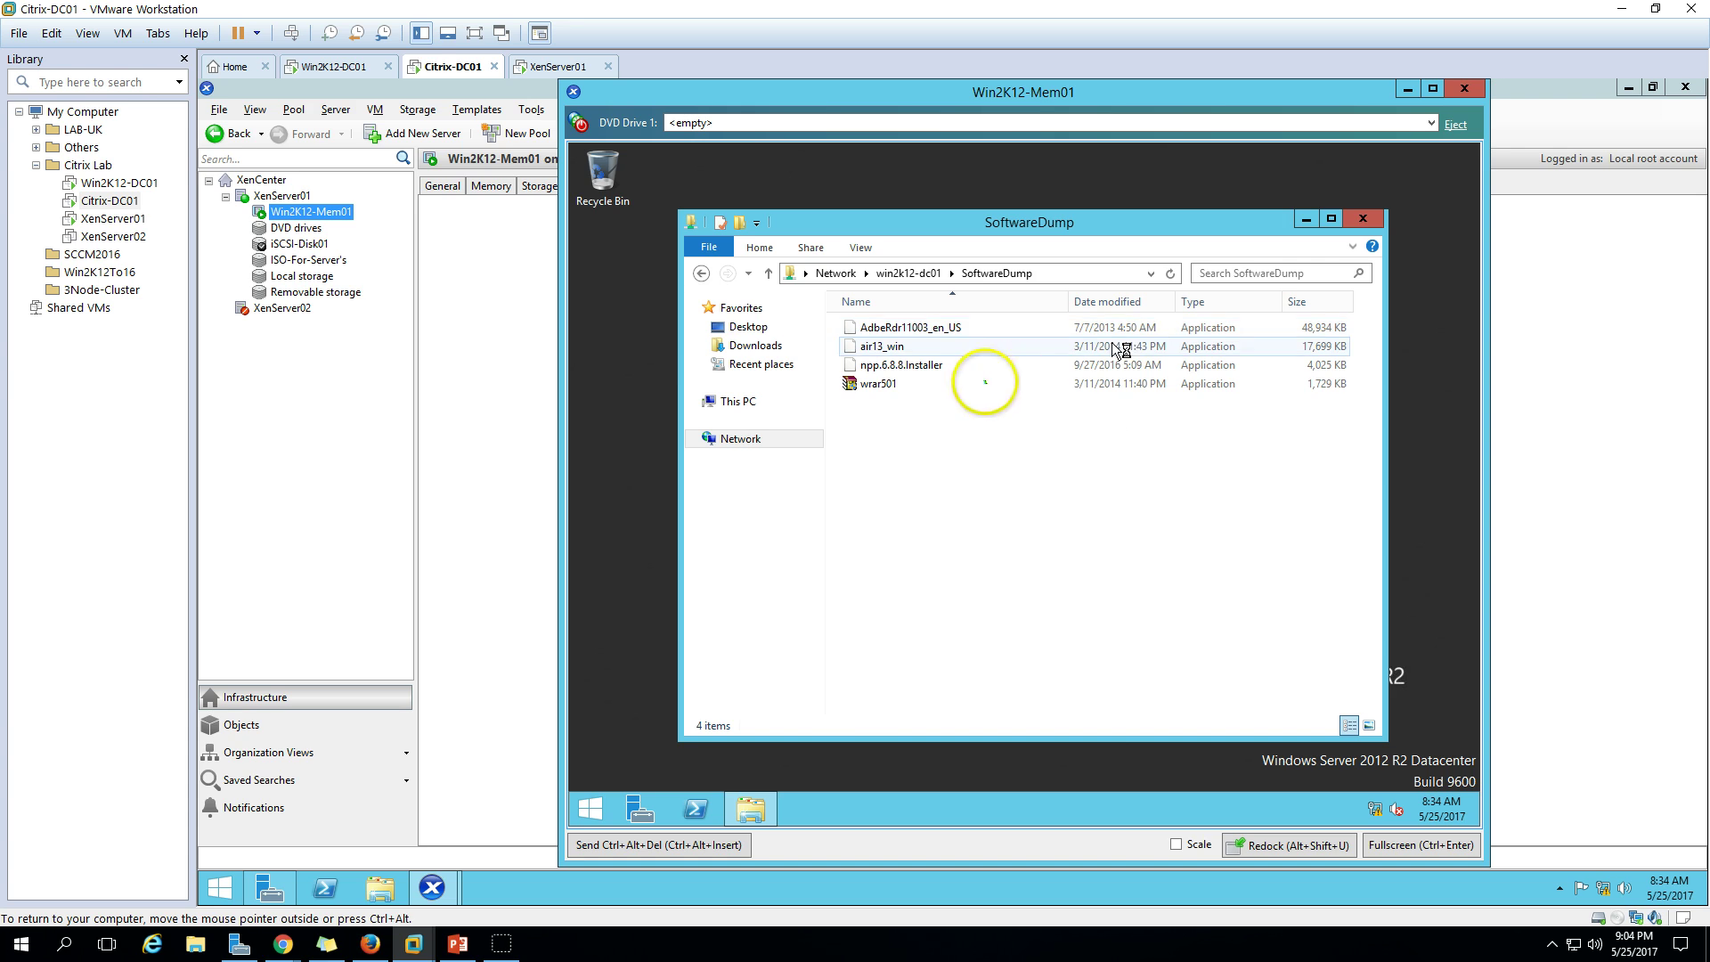
Install WinRAR 5.01 from wrar501 with the default folder and associations, then dismiss the 32-bit notice.
{"action": "double_click", "coordinate": [896, 389]}
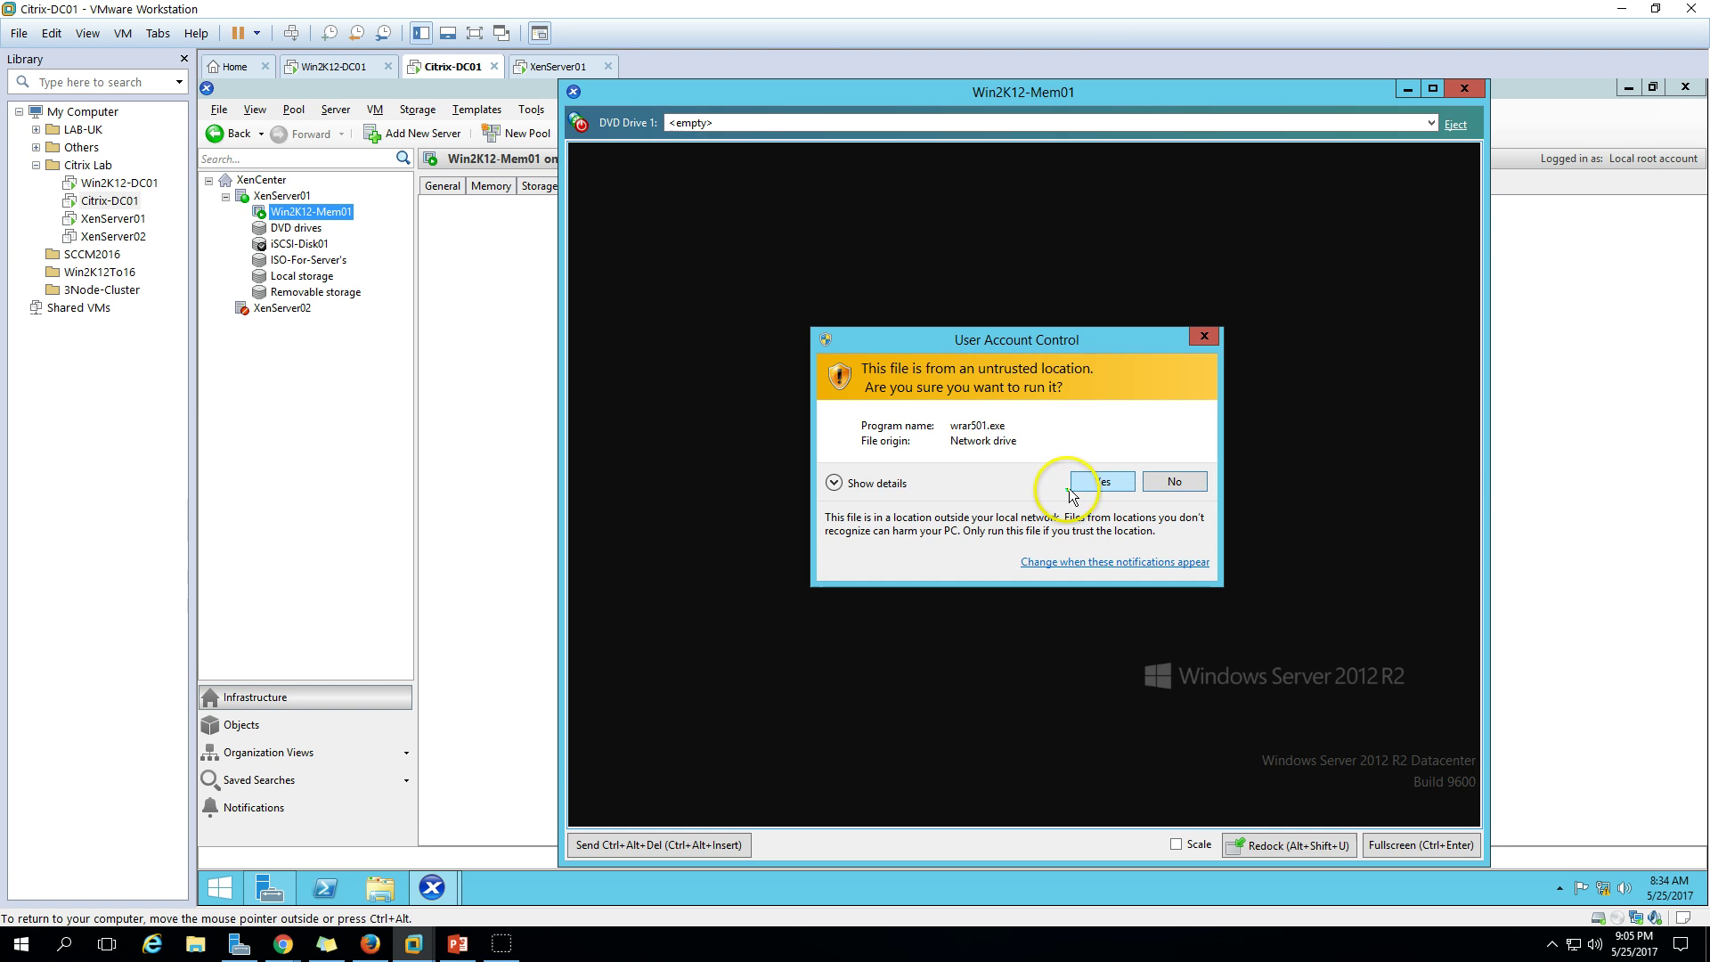
{"action": "left_click", "coordinate": [1098, 483]}
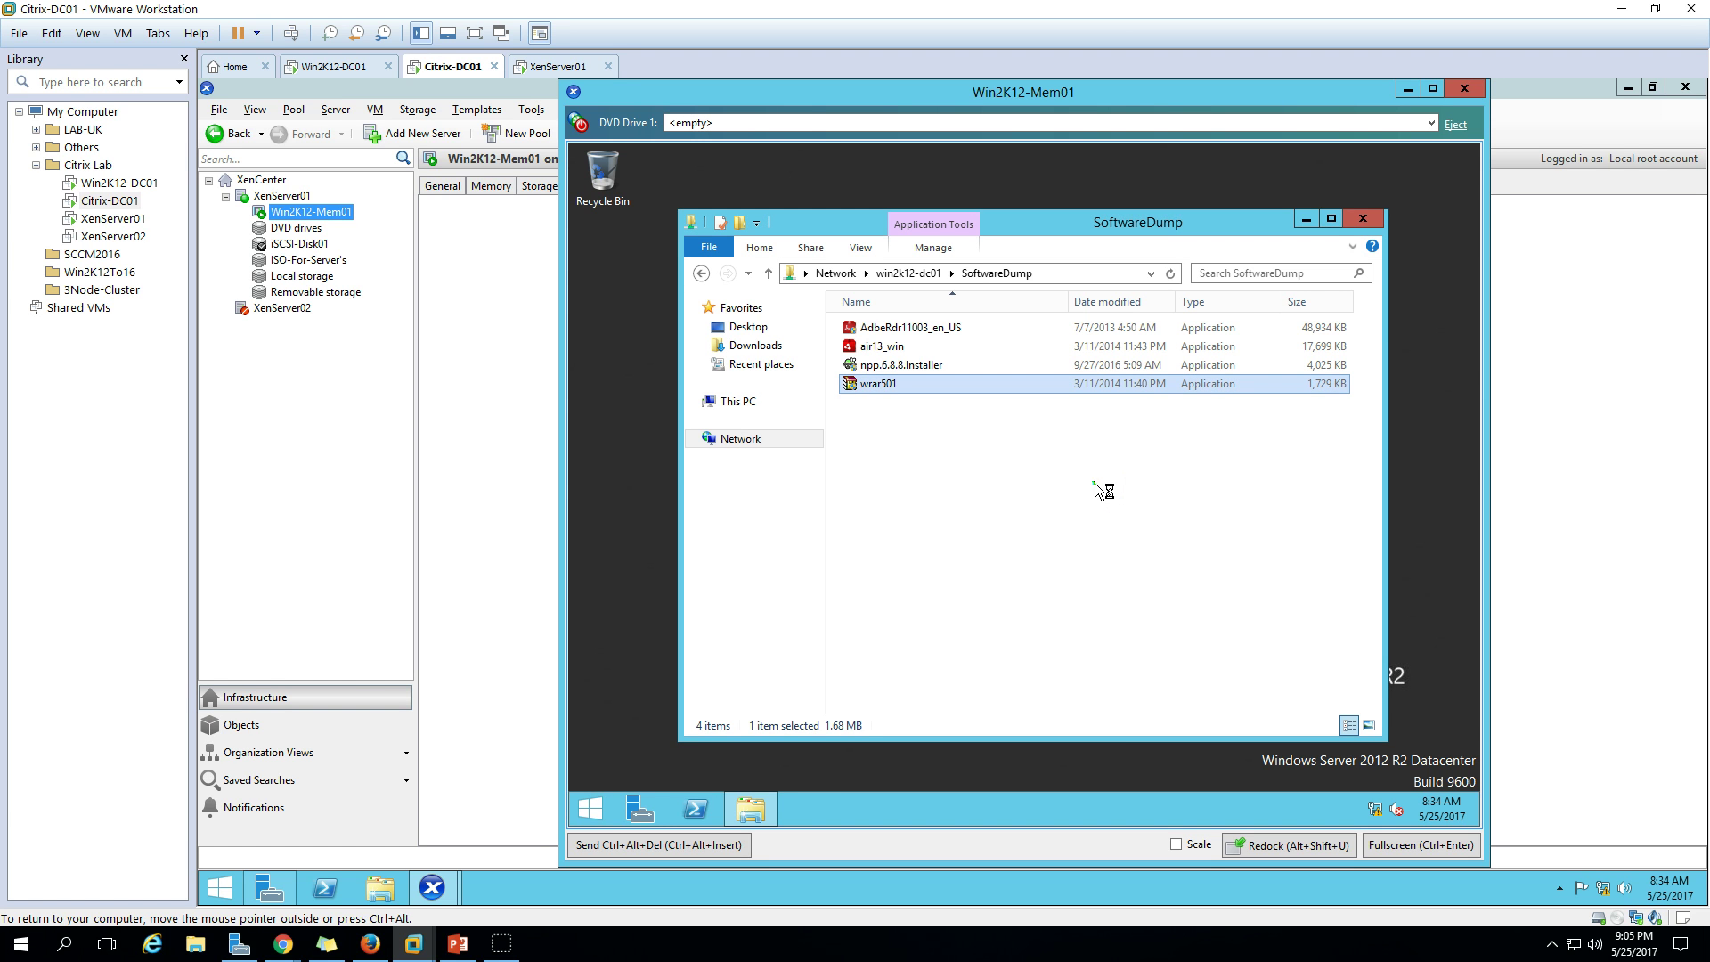
{"action": "left_click", "coordinate": [1045, 486]}
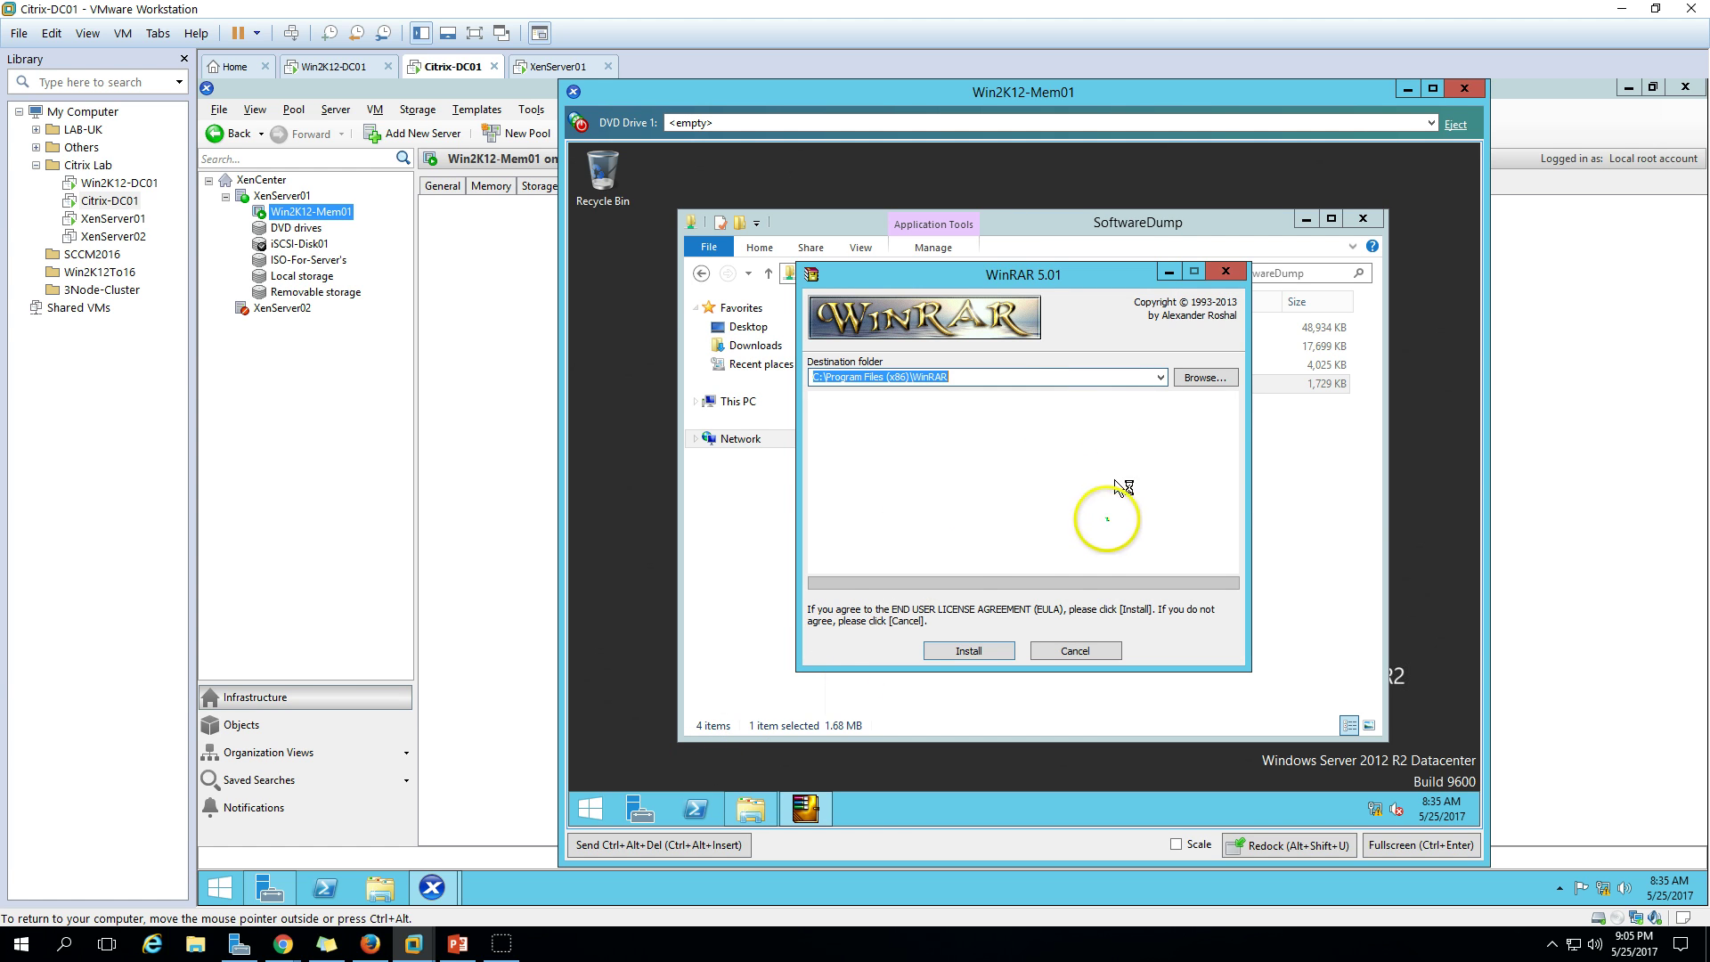
{"action": "left_click", "coordinate": [980, 654]}
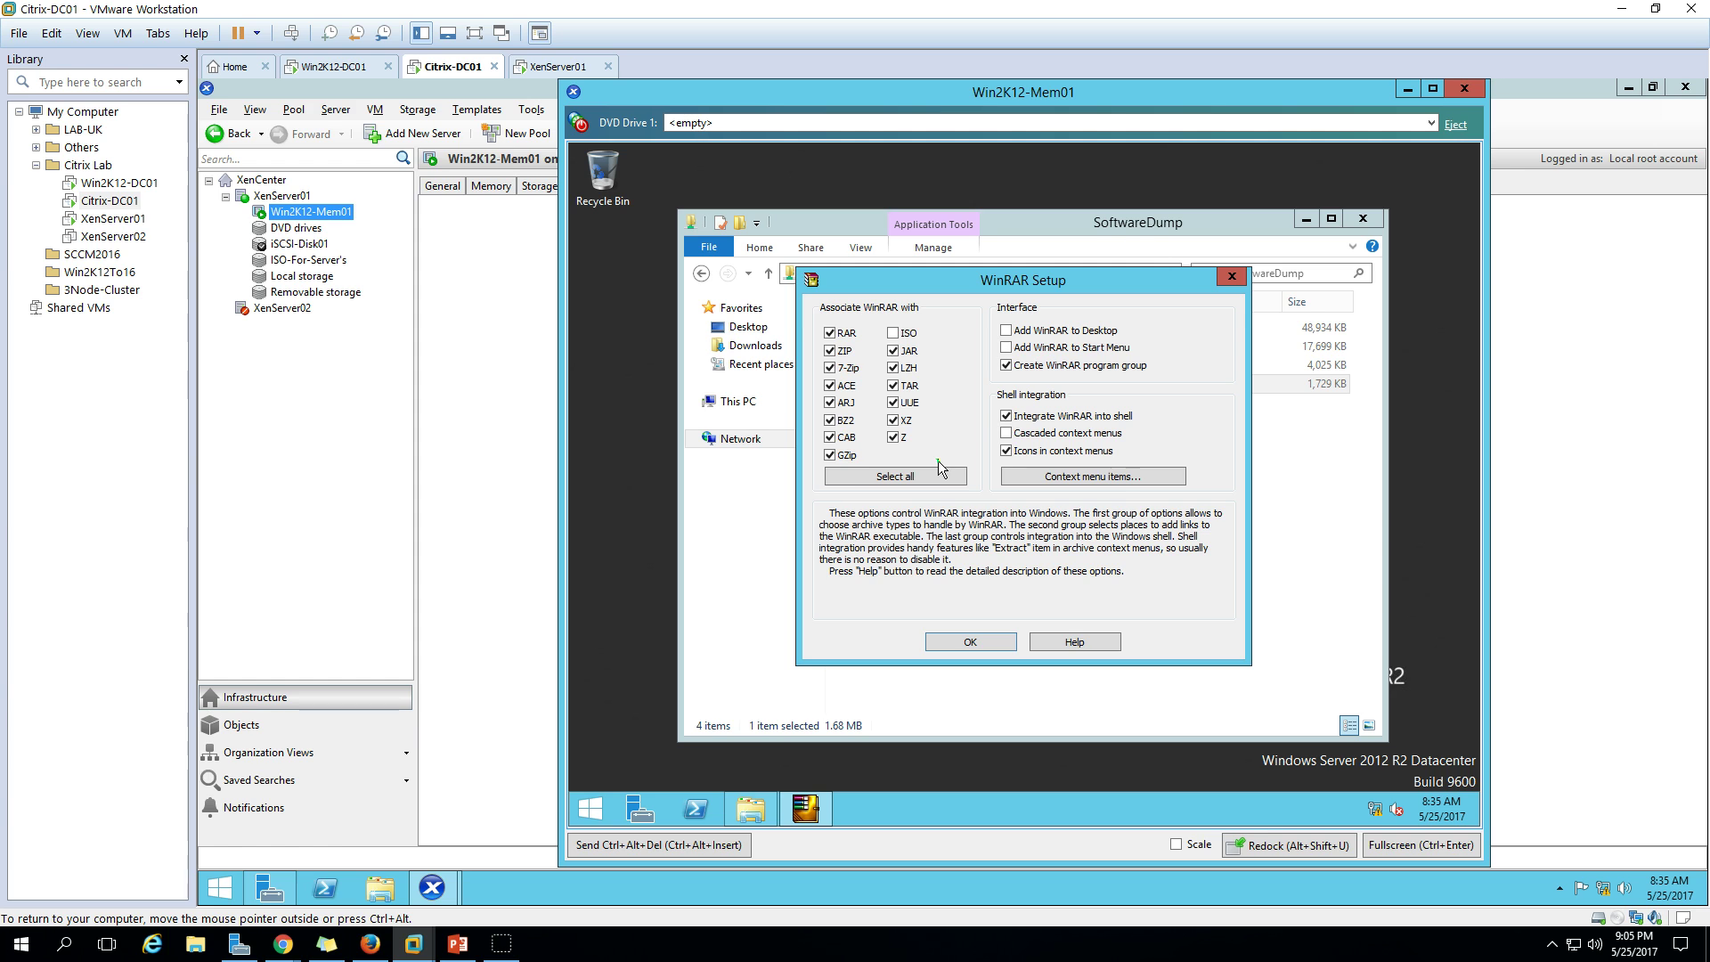
{"action": "left_click", "coordinate": [990, 638]}
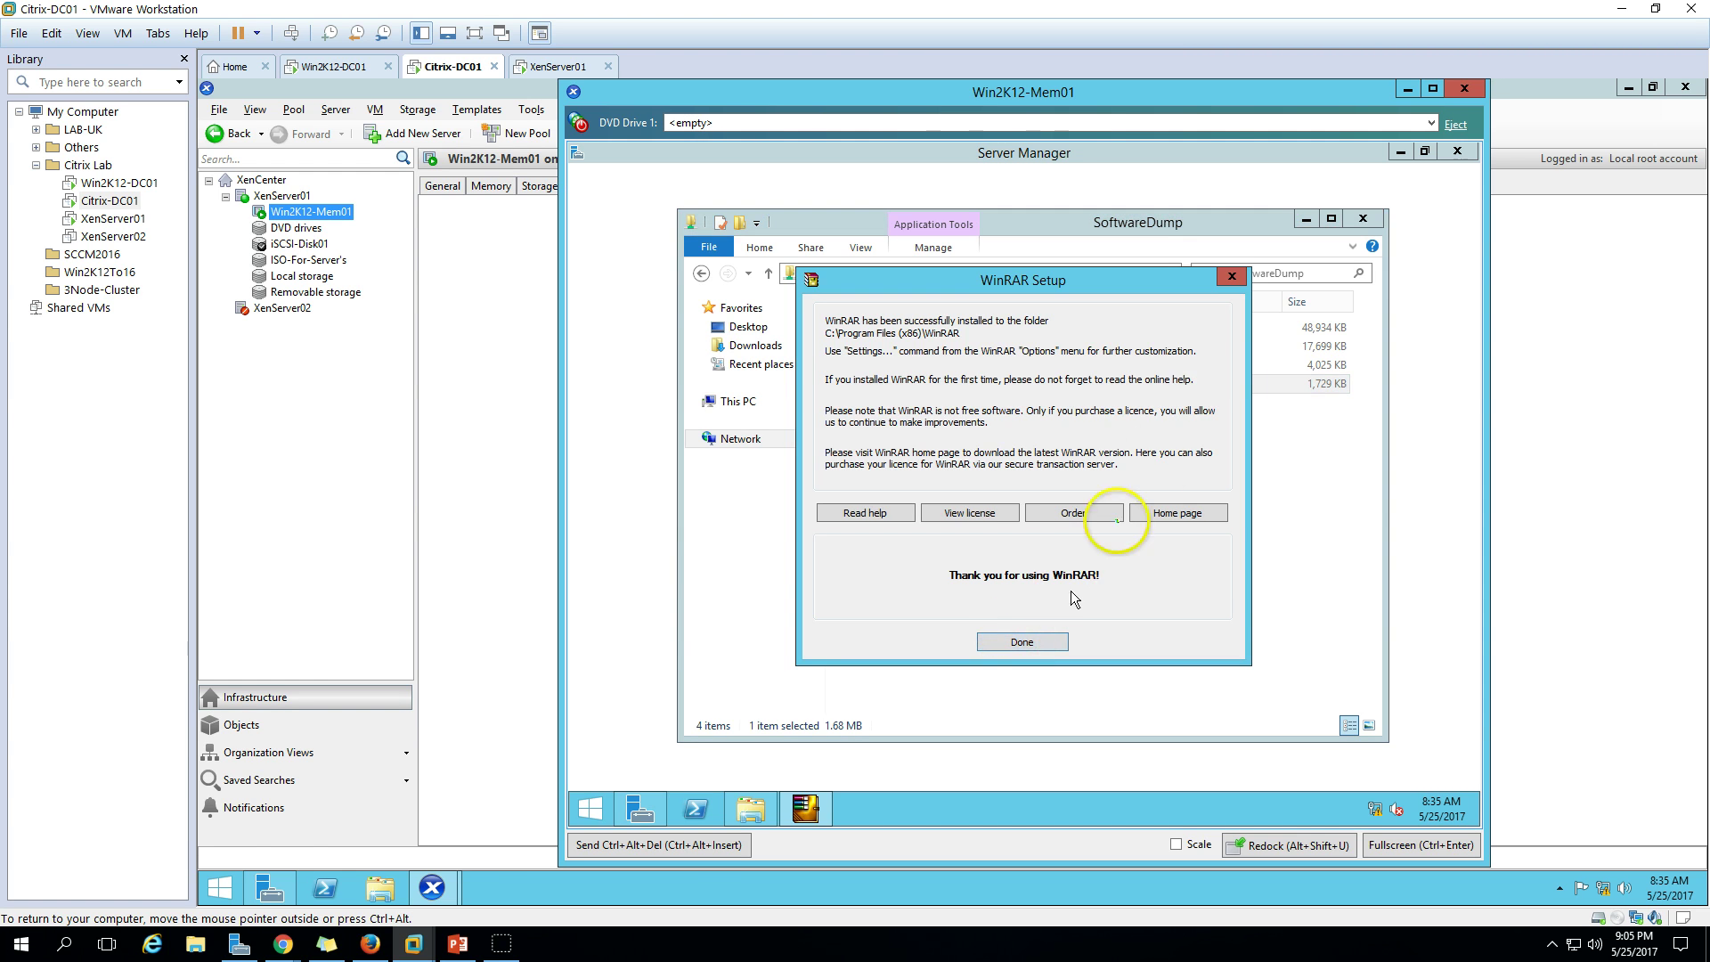
{"action": "left_click", "coordinate": [1033, 639]}
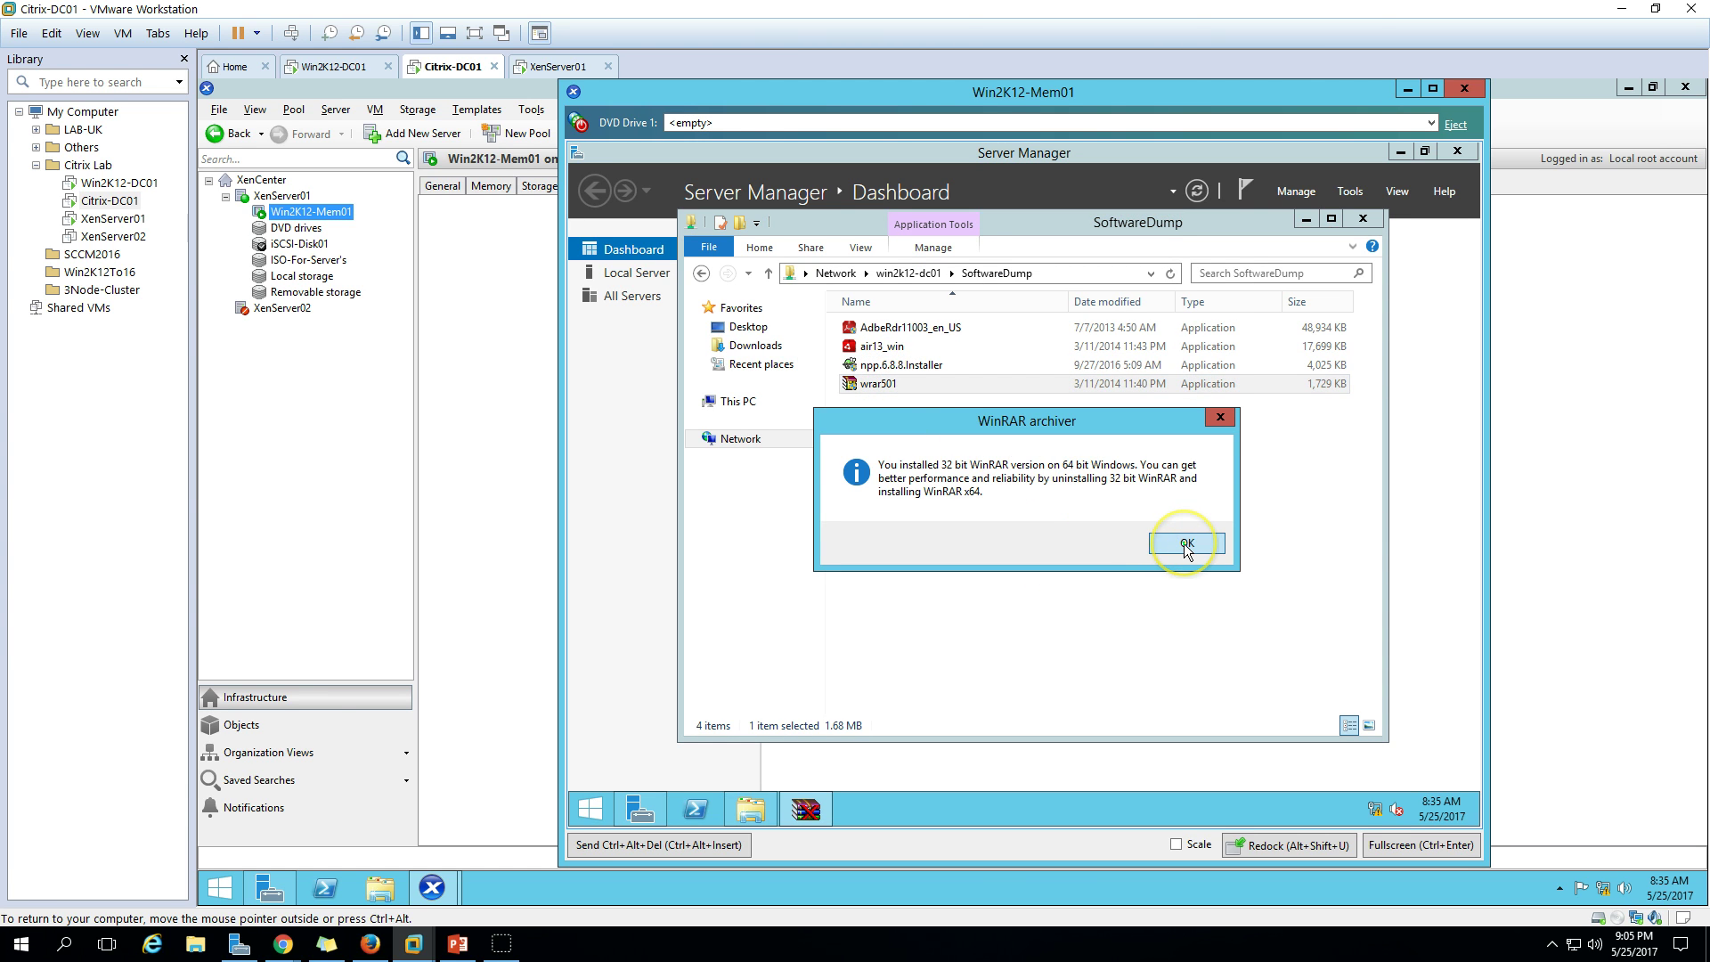
{"action": "left_click", "coordinate": [1186, 545]}
Launch the npp.6.8.8 installer, allow it to run, and confirm English as the installer language.
{"action": "left_click", "coordinate": [940, 372]}
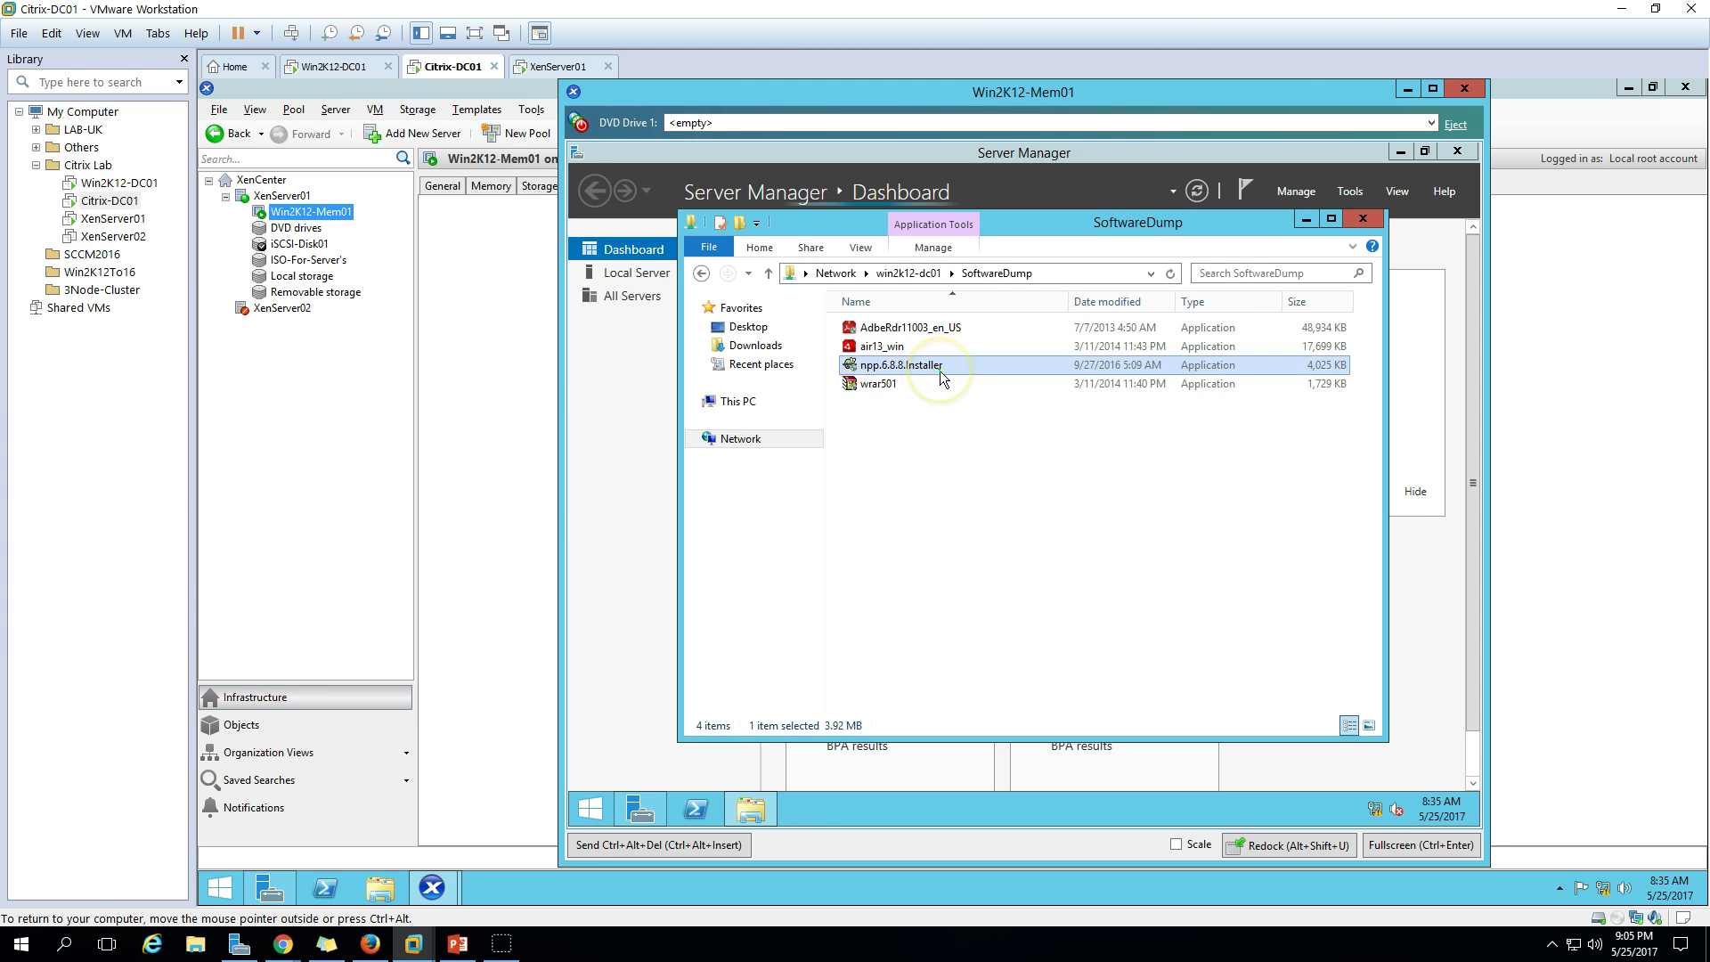
{"action": "double_click", "coordinate": [941, 372]}
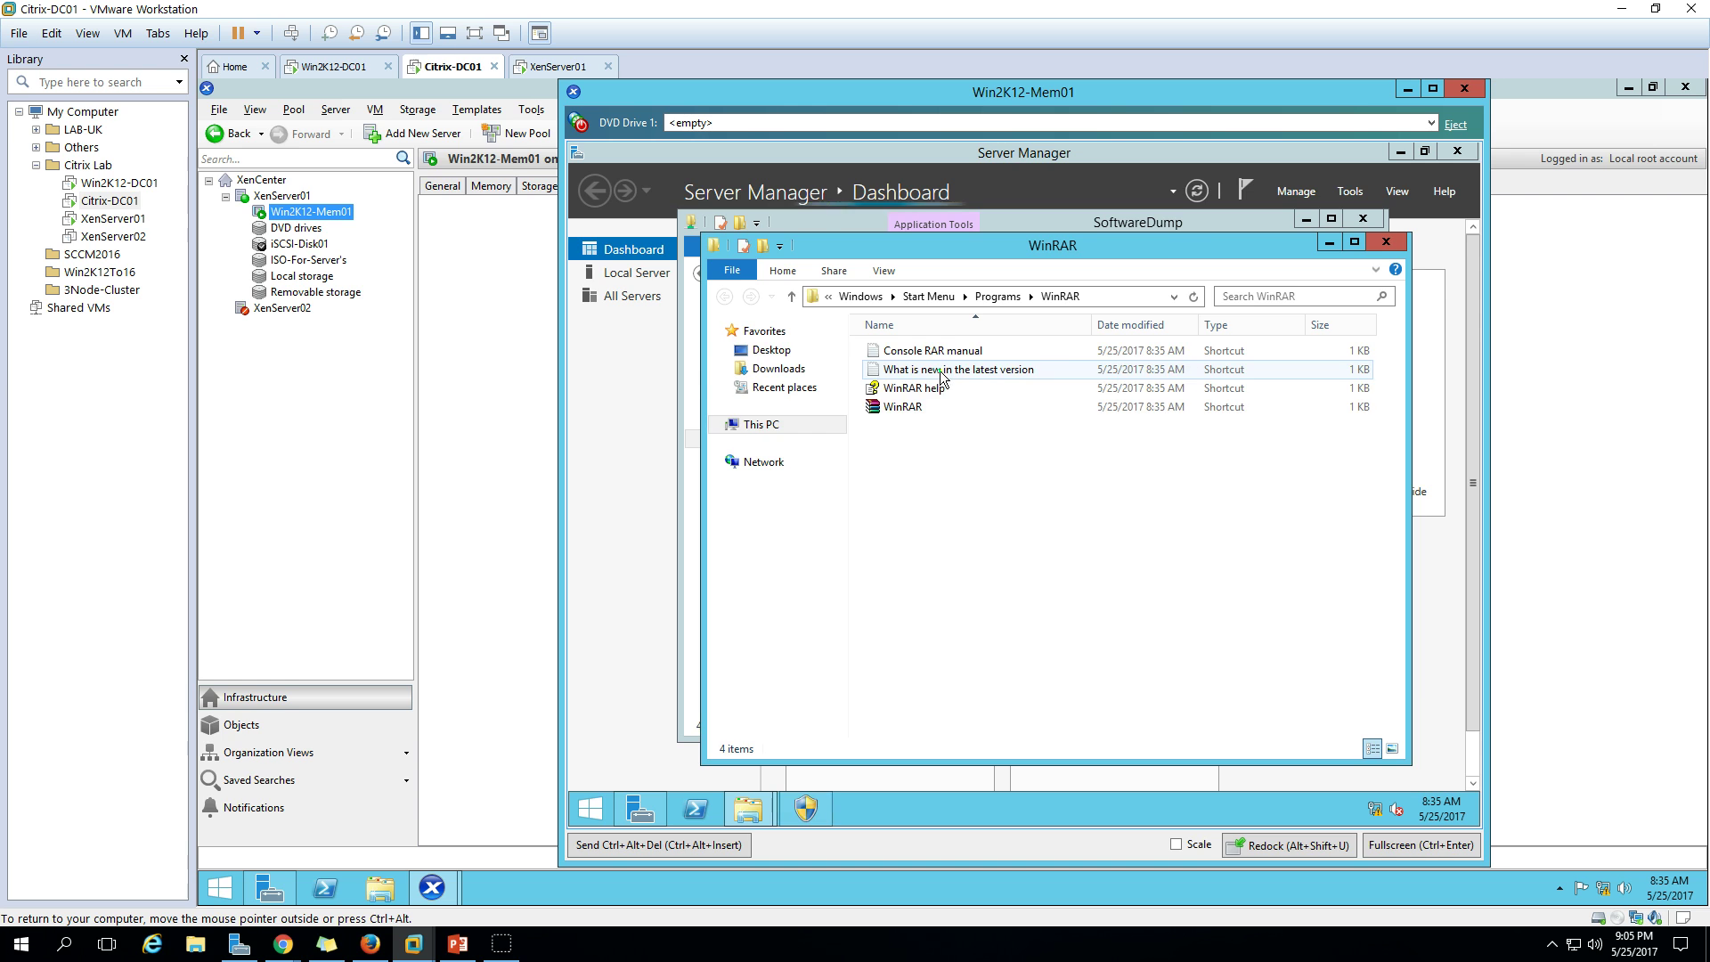
{"action": "left_click", "coordinate": [1386, 241]}
{"action": "left_click", "coordinate": [1363, 219]}
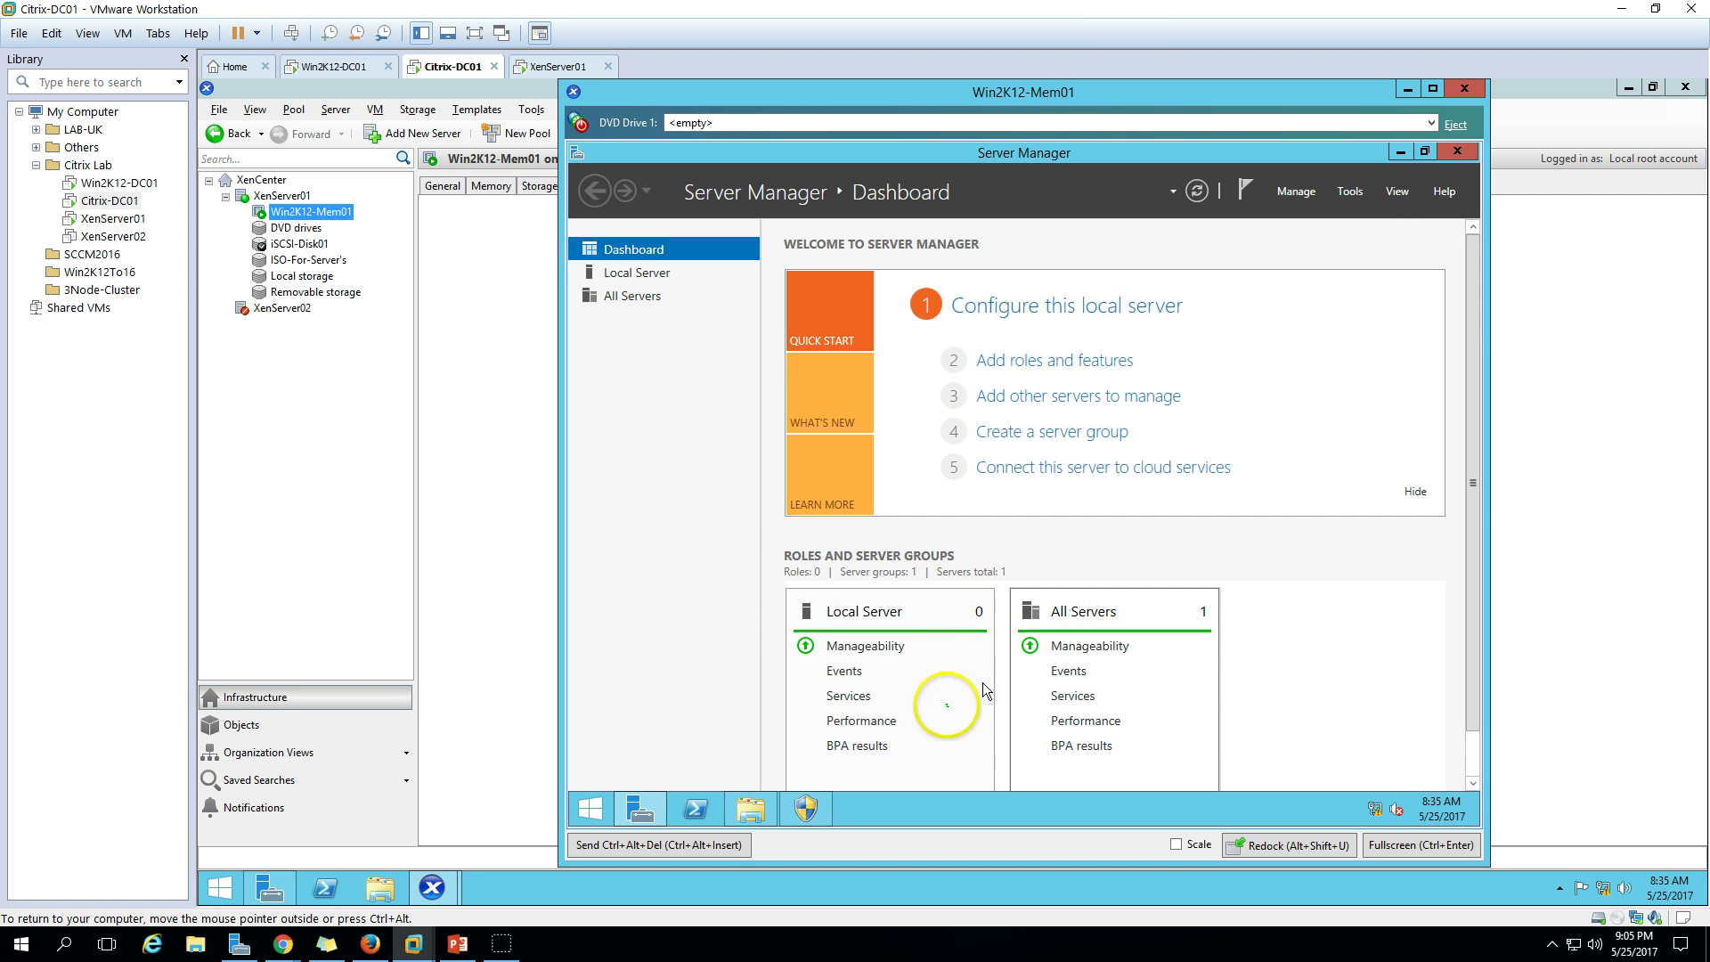
{"action": "left_click", "coordinate": [816, 808]}
{"action": "left_click", "coordinate": [1103, 481]}
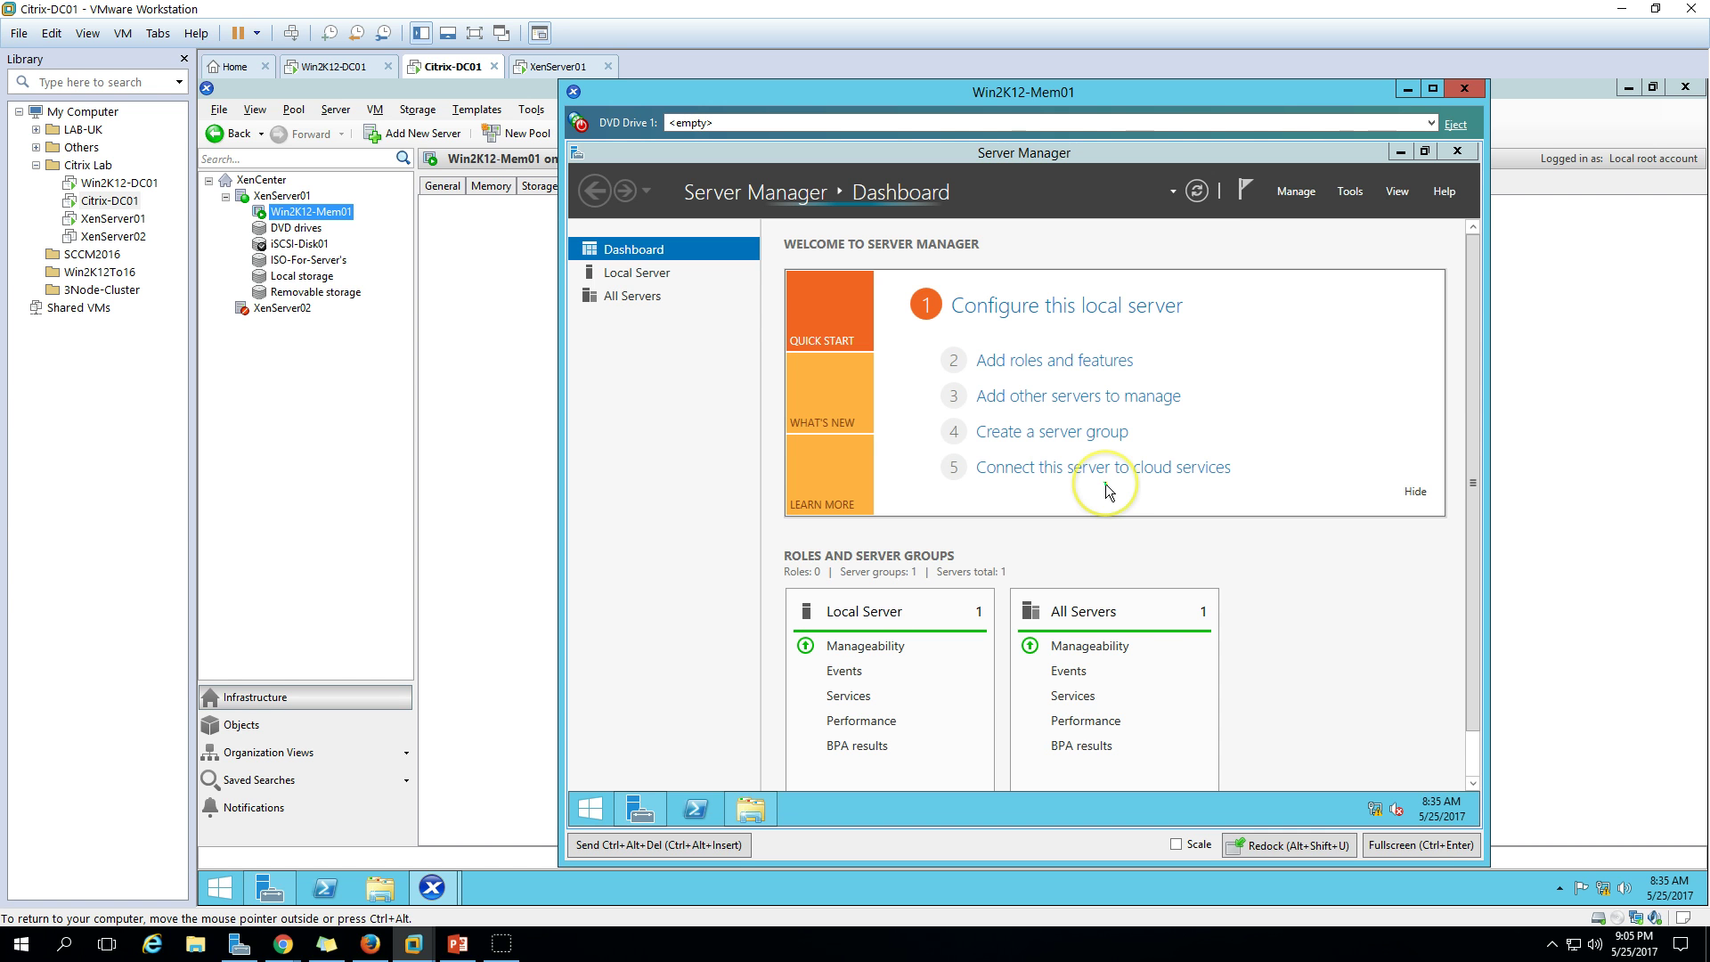
{"action": "left_click", "coordinate": [1401, 152]}
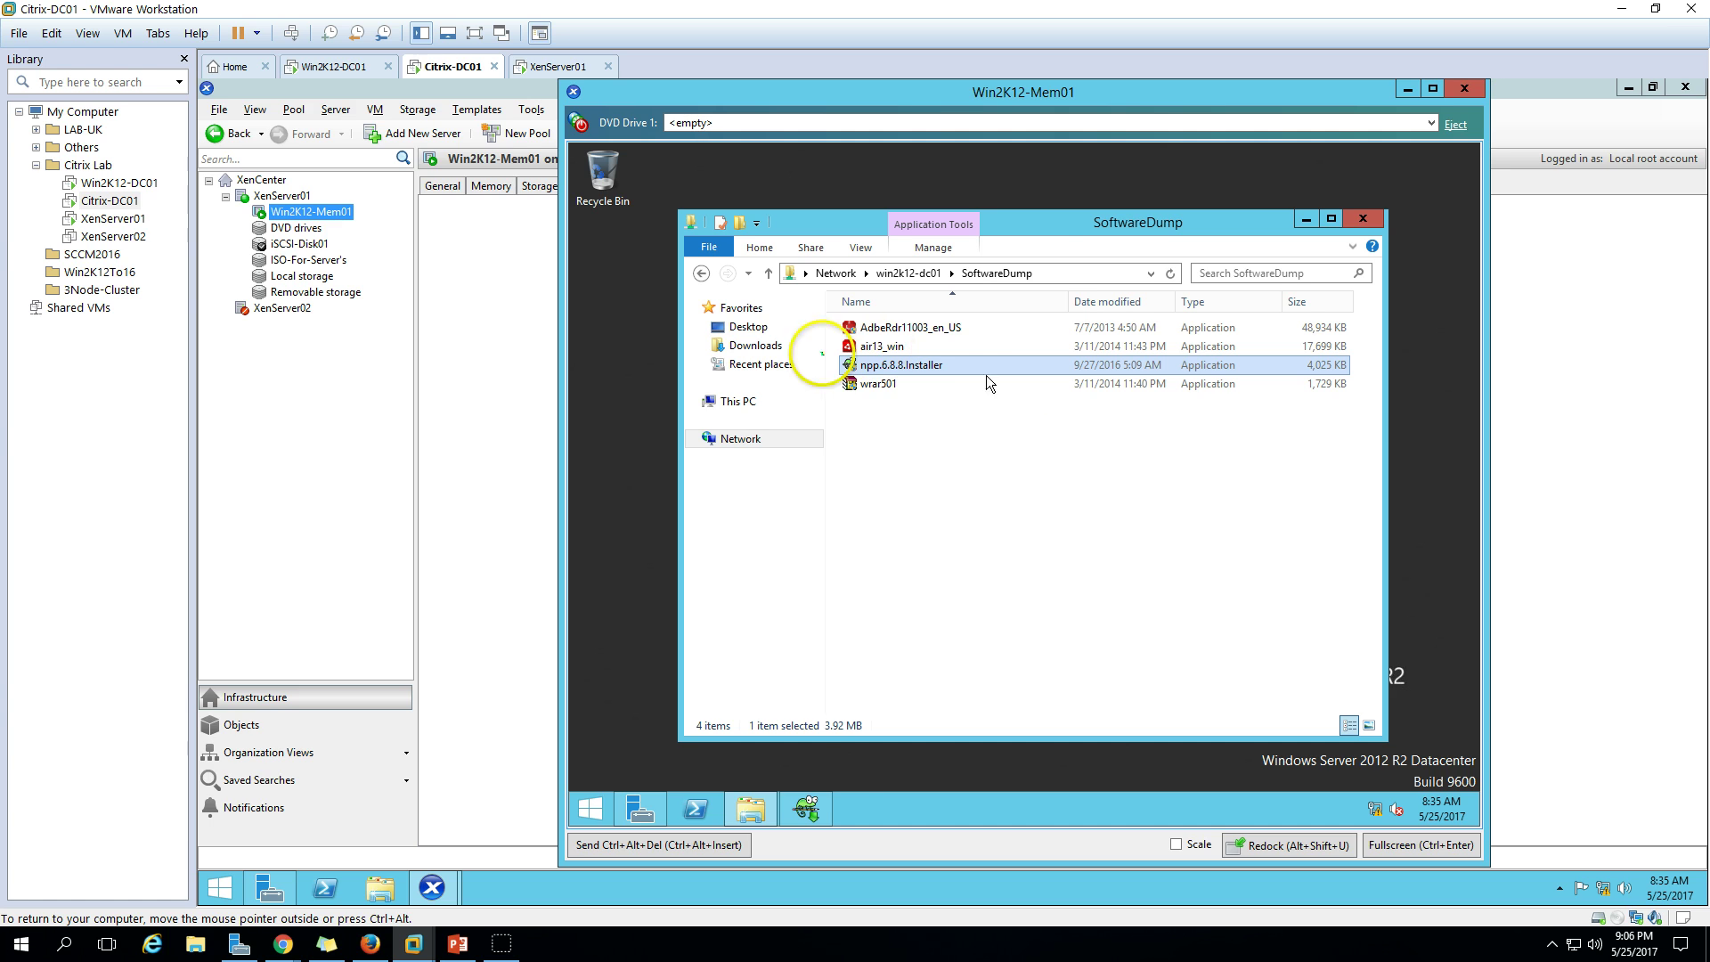
{"action": "left_click", "coordinate": [869, 599]}
{"action": "left_click", "coordinate": [804, 807]}
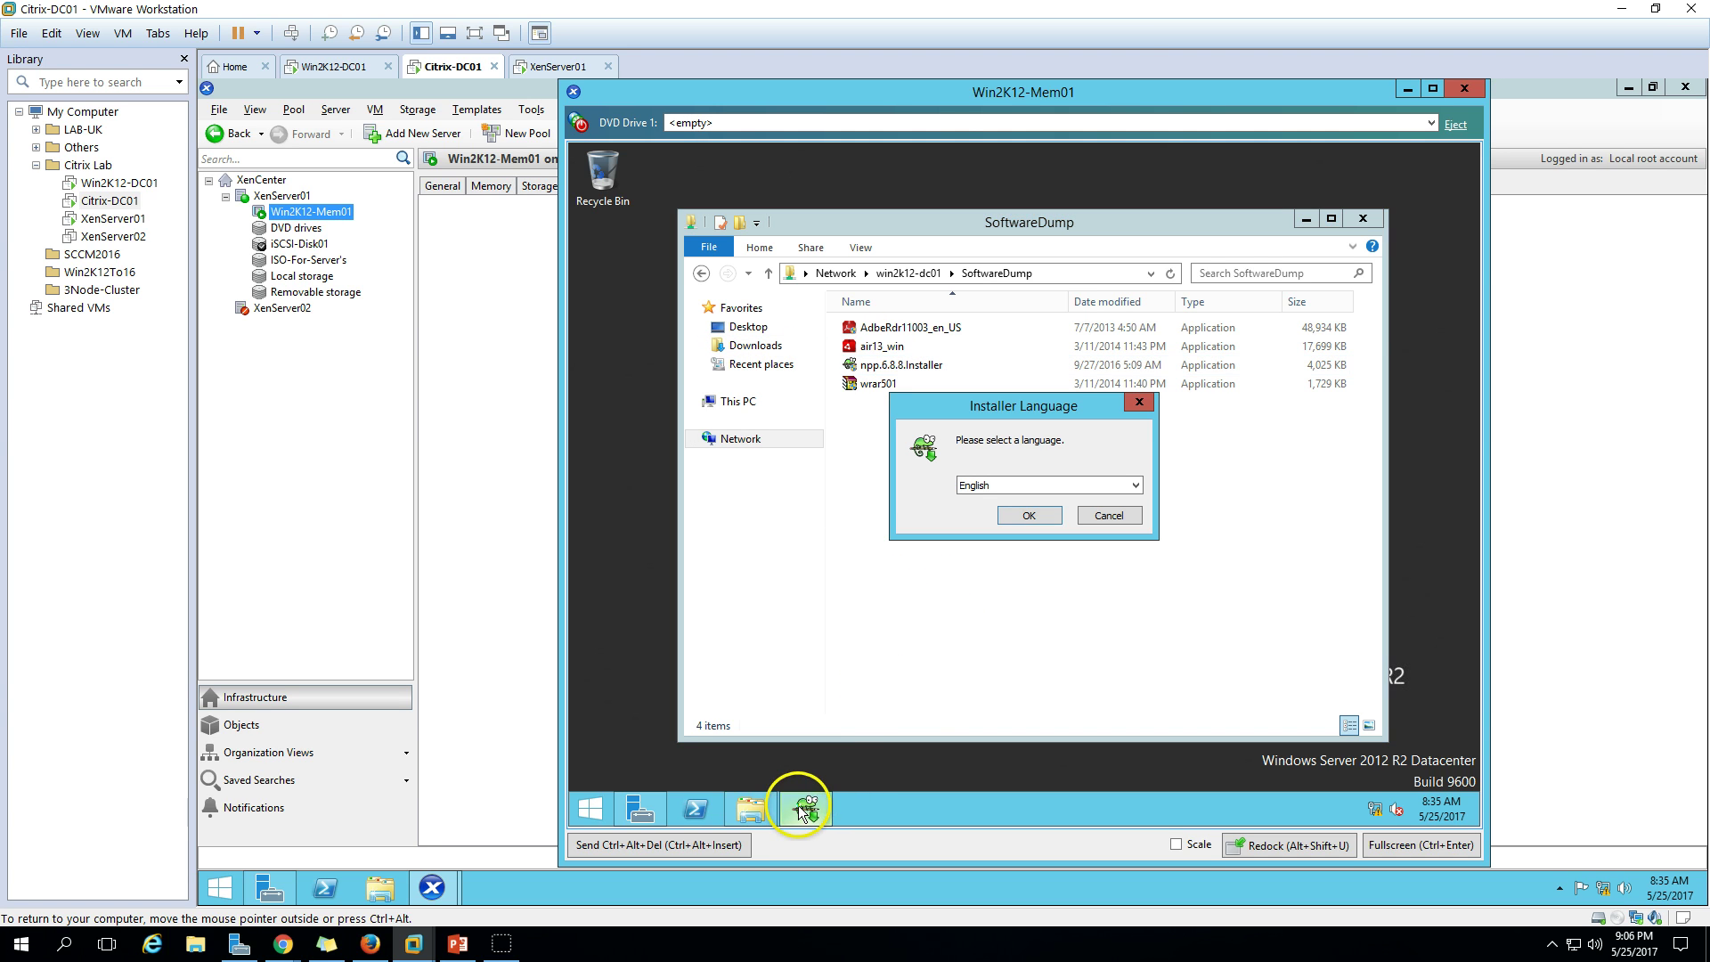
{"action": "left_click", "coordinate": [1031, 516]}
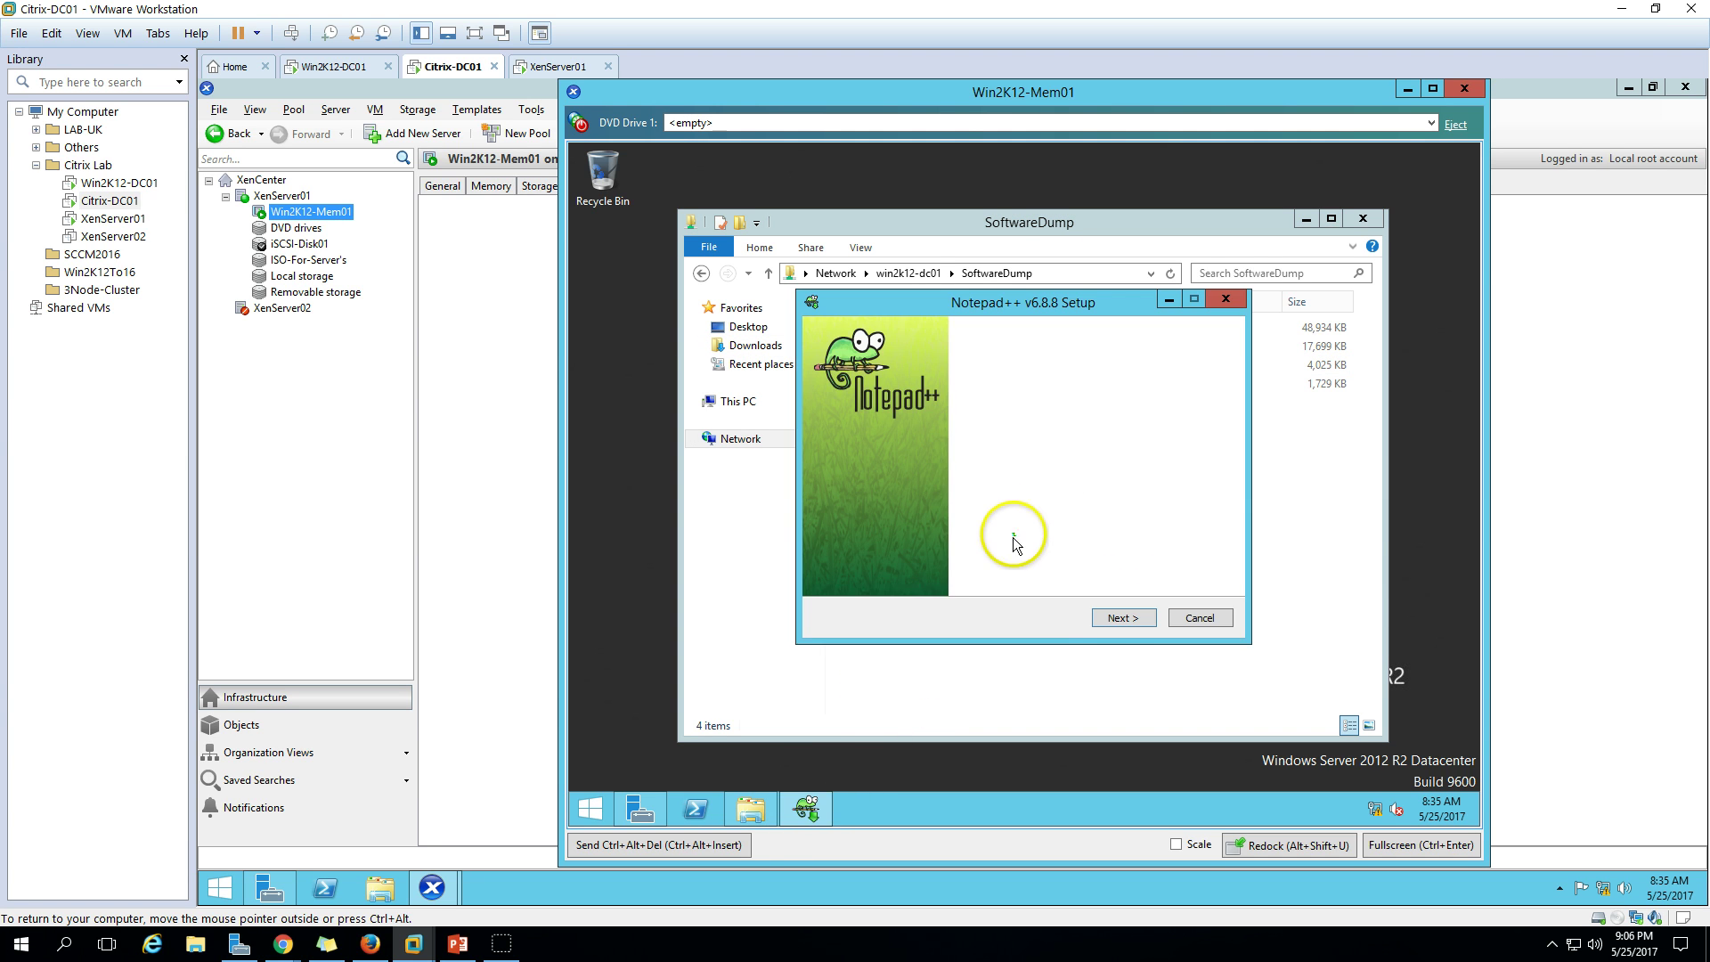
Accept the license and default location and components, add a desktop shortcut, and install Notepad++.
{"action": "left_click", "coordinate": [1124, 618]}
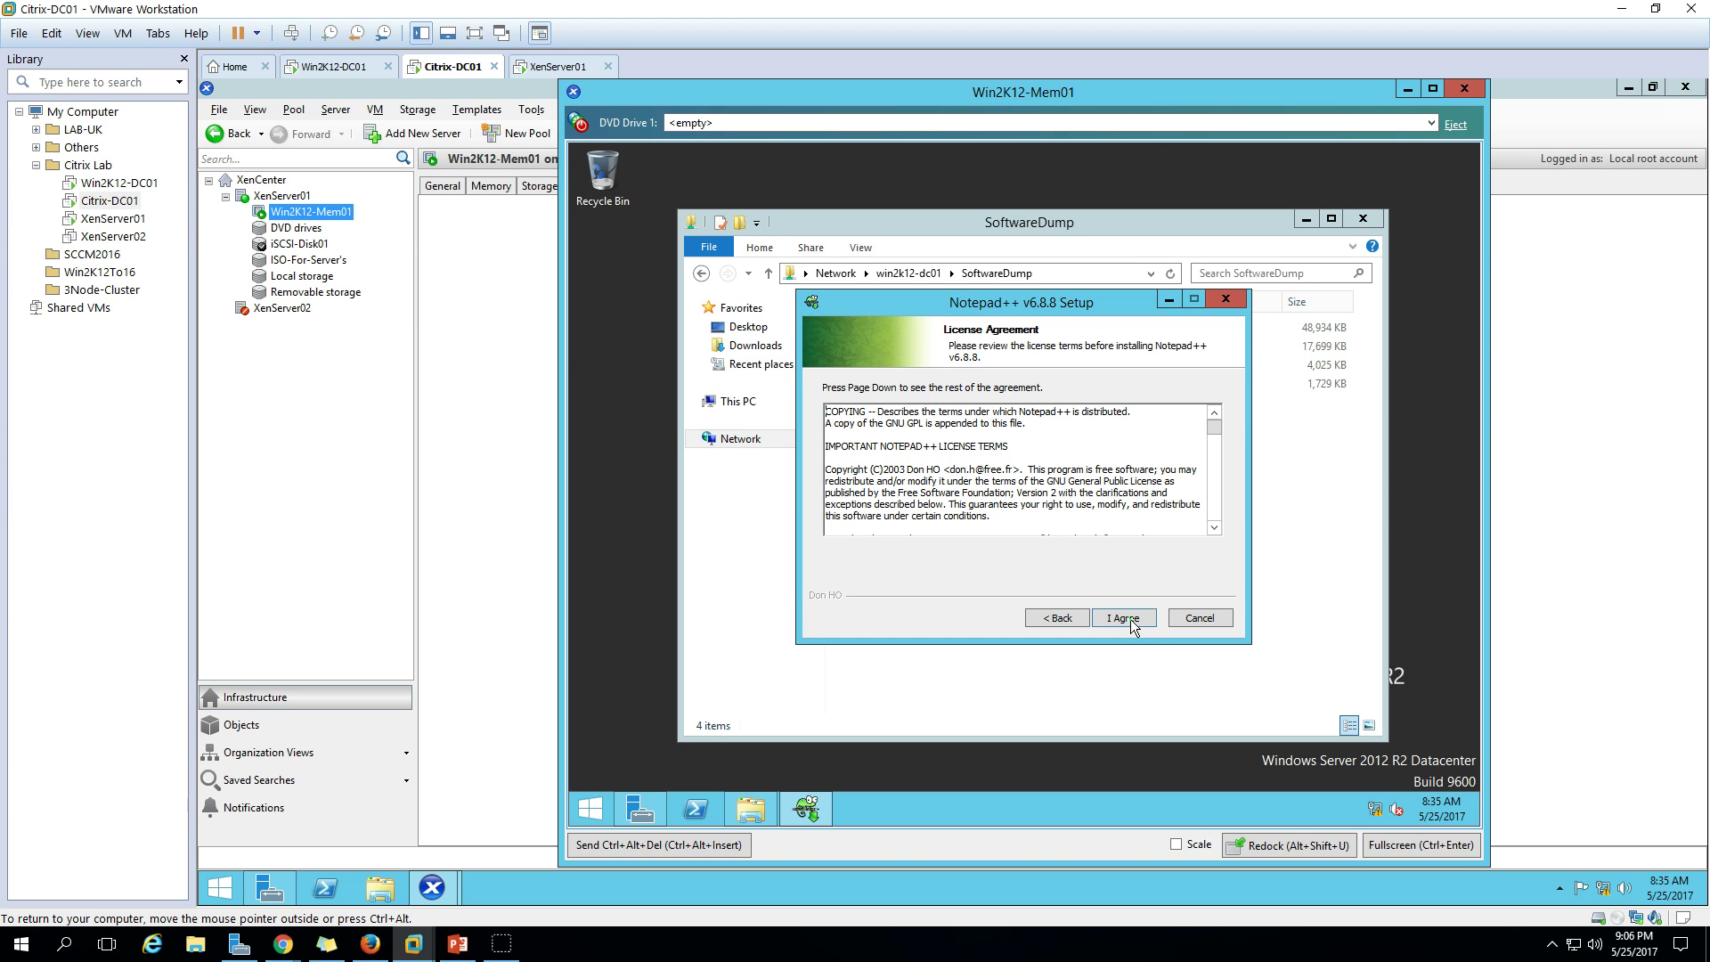
{"action": "left_click", "coordinate": [1128, 618]}
{"action": "left_click", "coordinate": [1131, 618]}
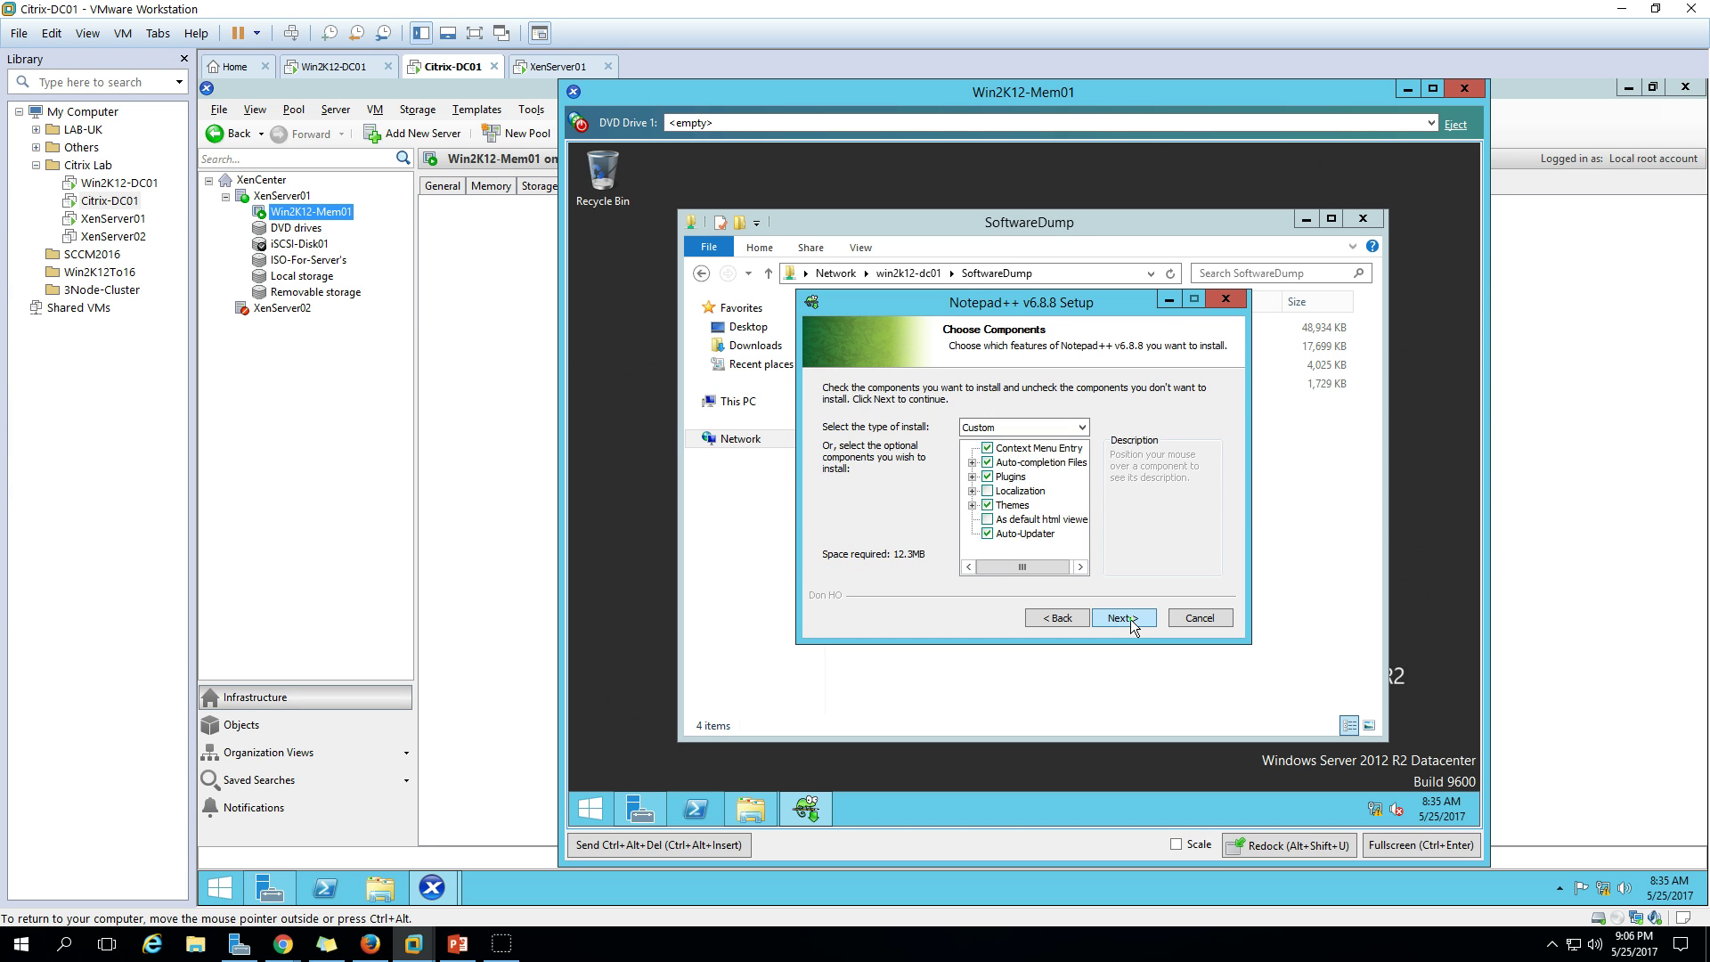
{"action": "left_click", "coordinate": [1131, 618]}
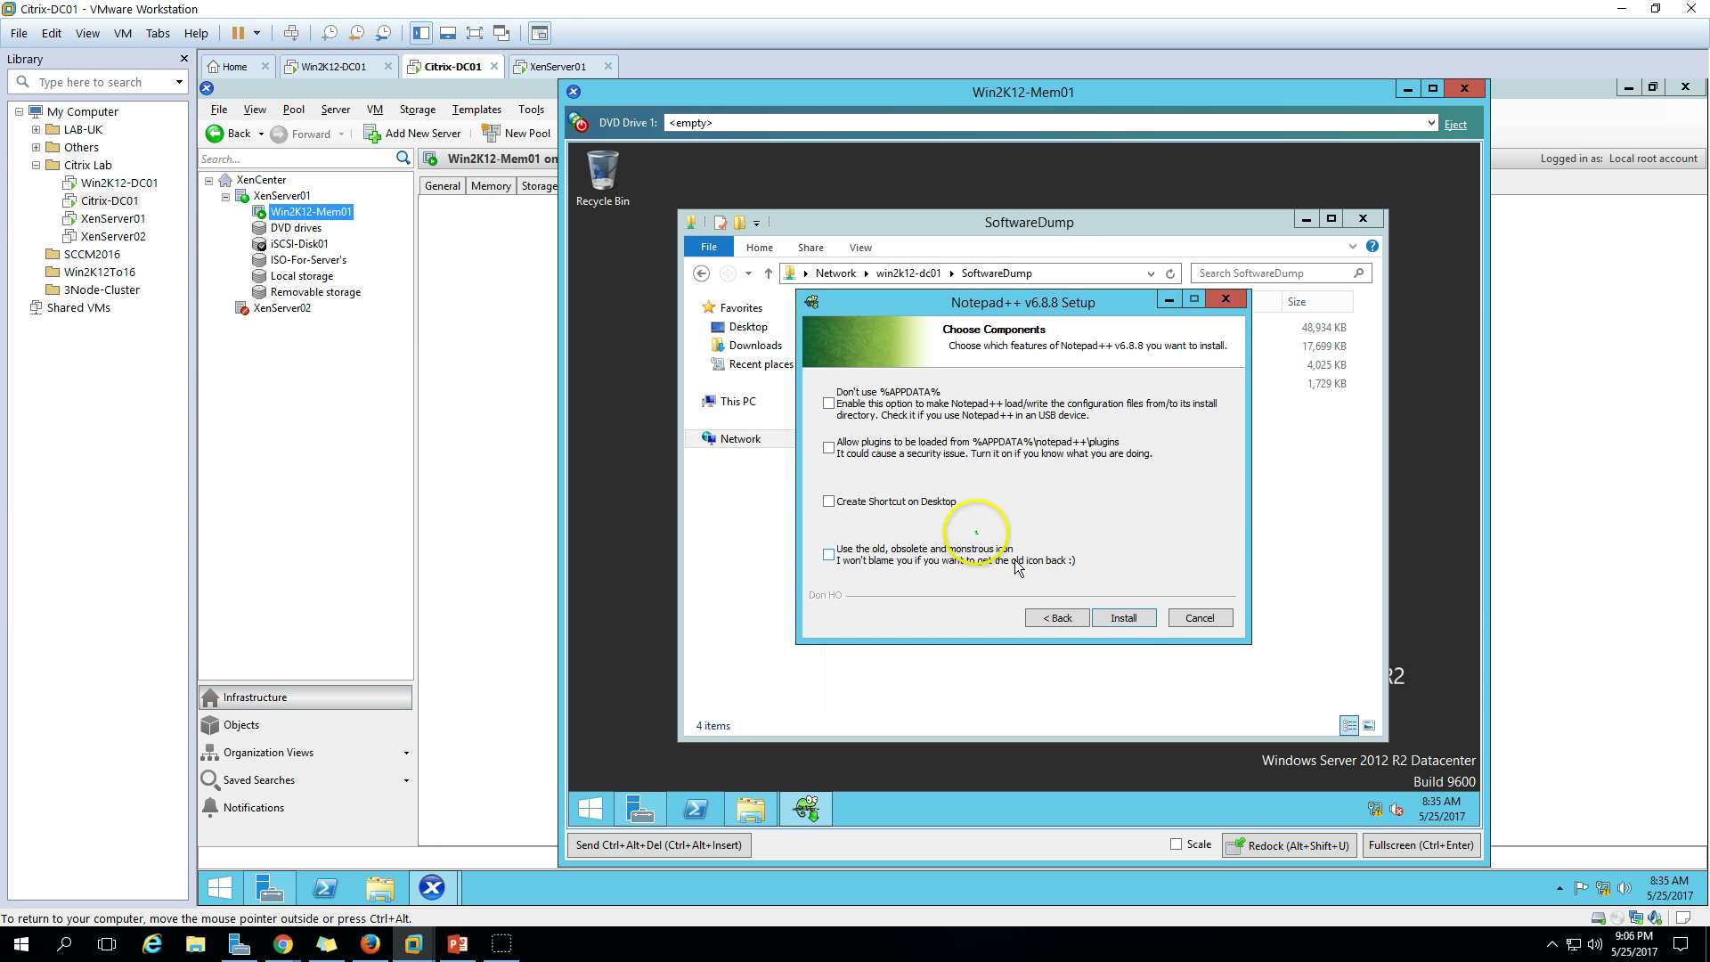
{"action": "left_click", "coordinate": [932, 504]}
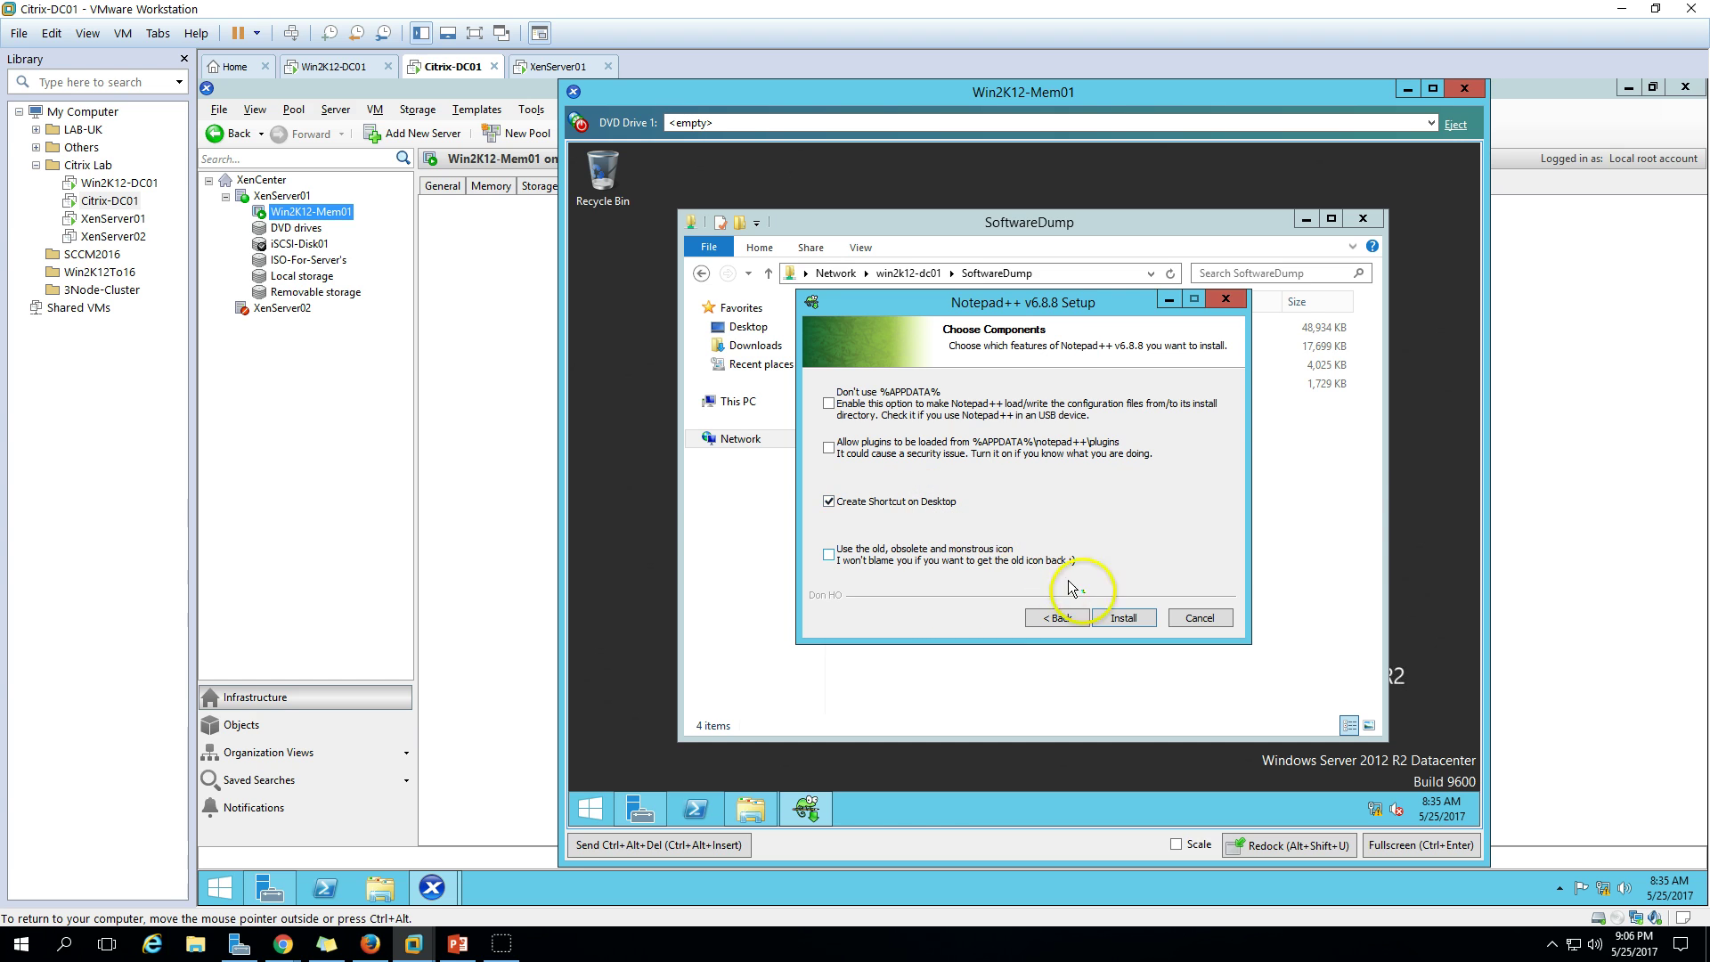
{"action": "left_click", "coordinate": [1124, 618]}
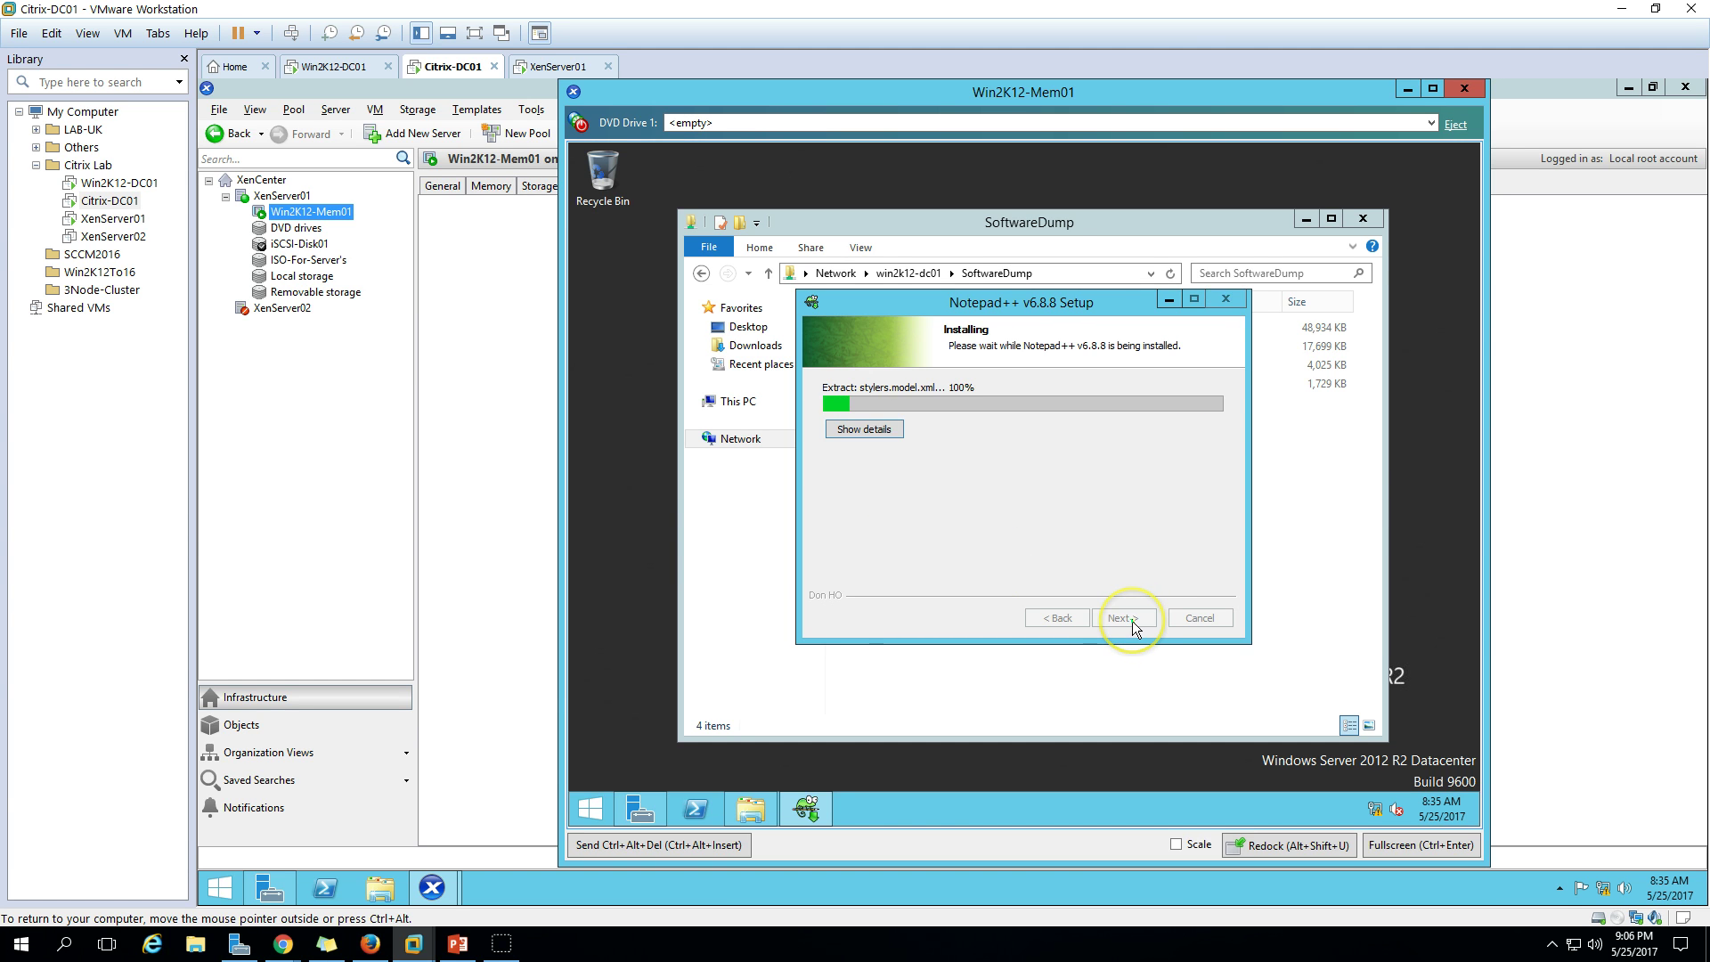
Finish Notepad++ setup without launching Notepad++ afterward.
{"action": "left_click", "coordinate": [869, 431]}
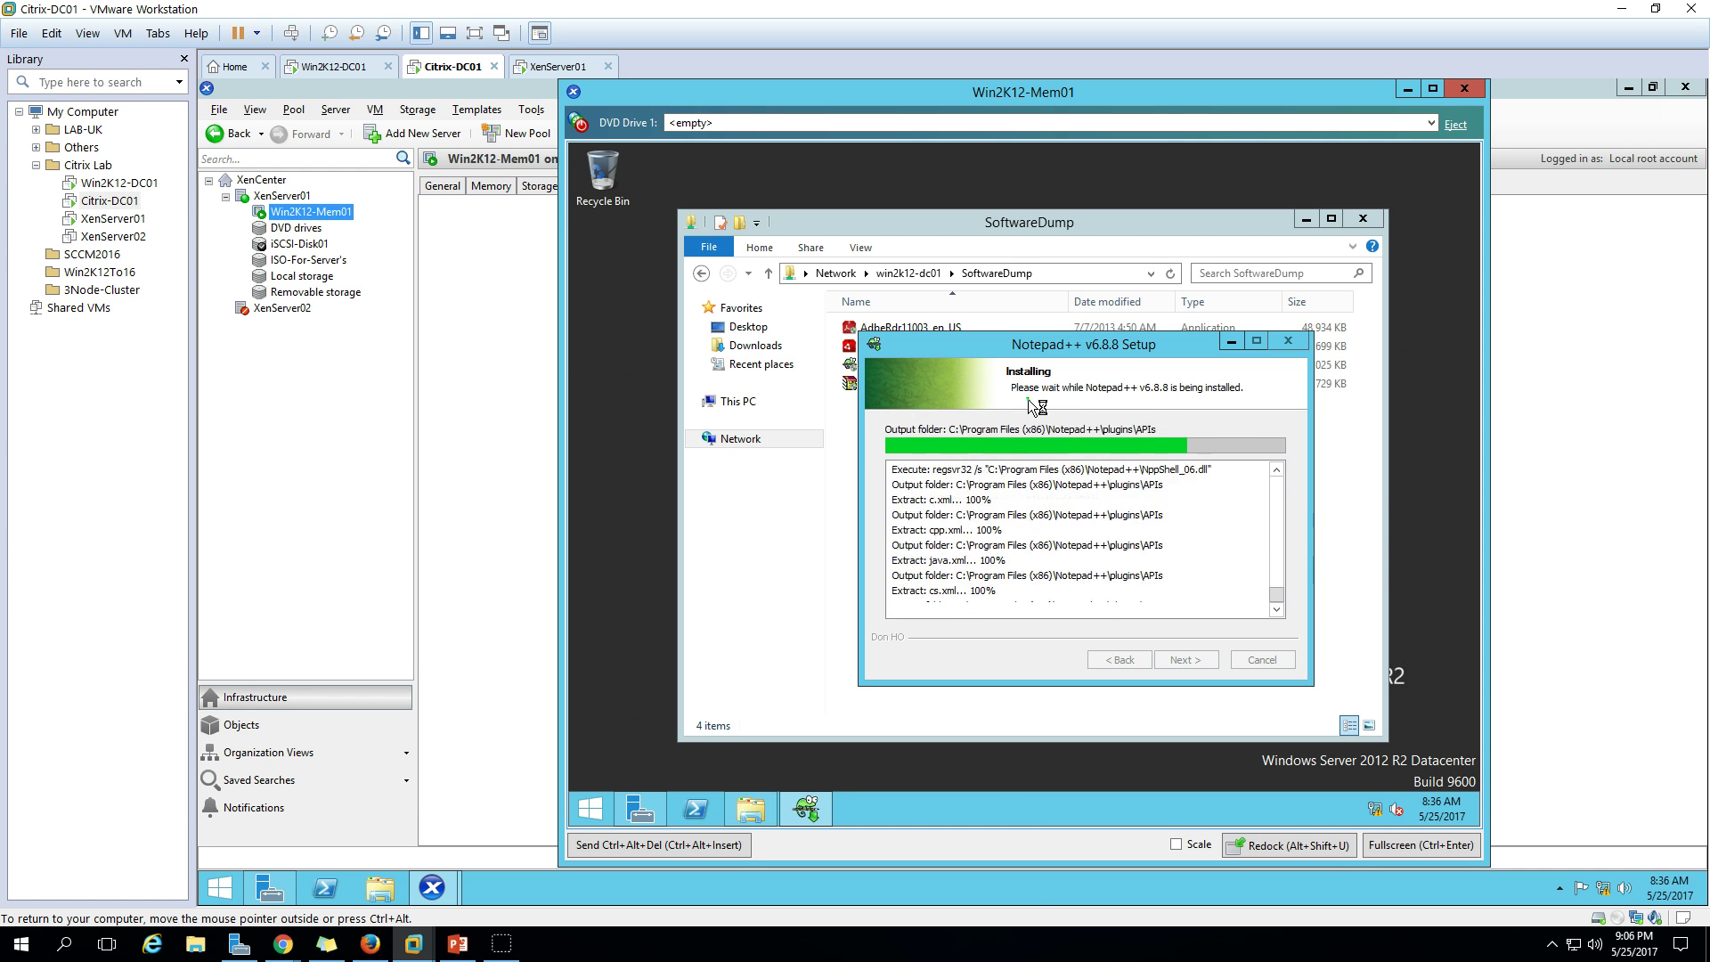
{"action": "left_click", "coordinate": [1102, 471]}
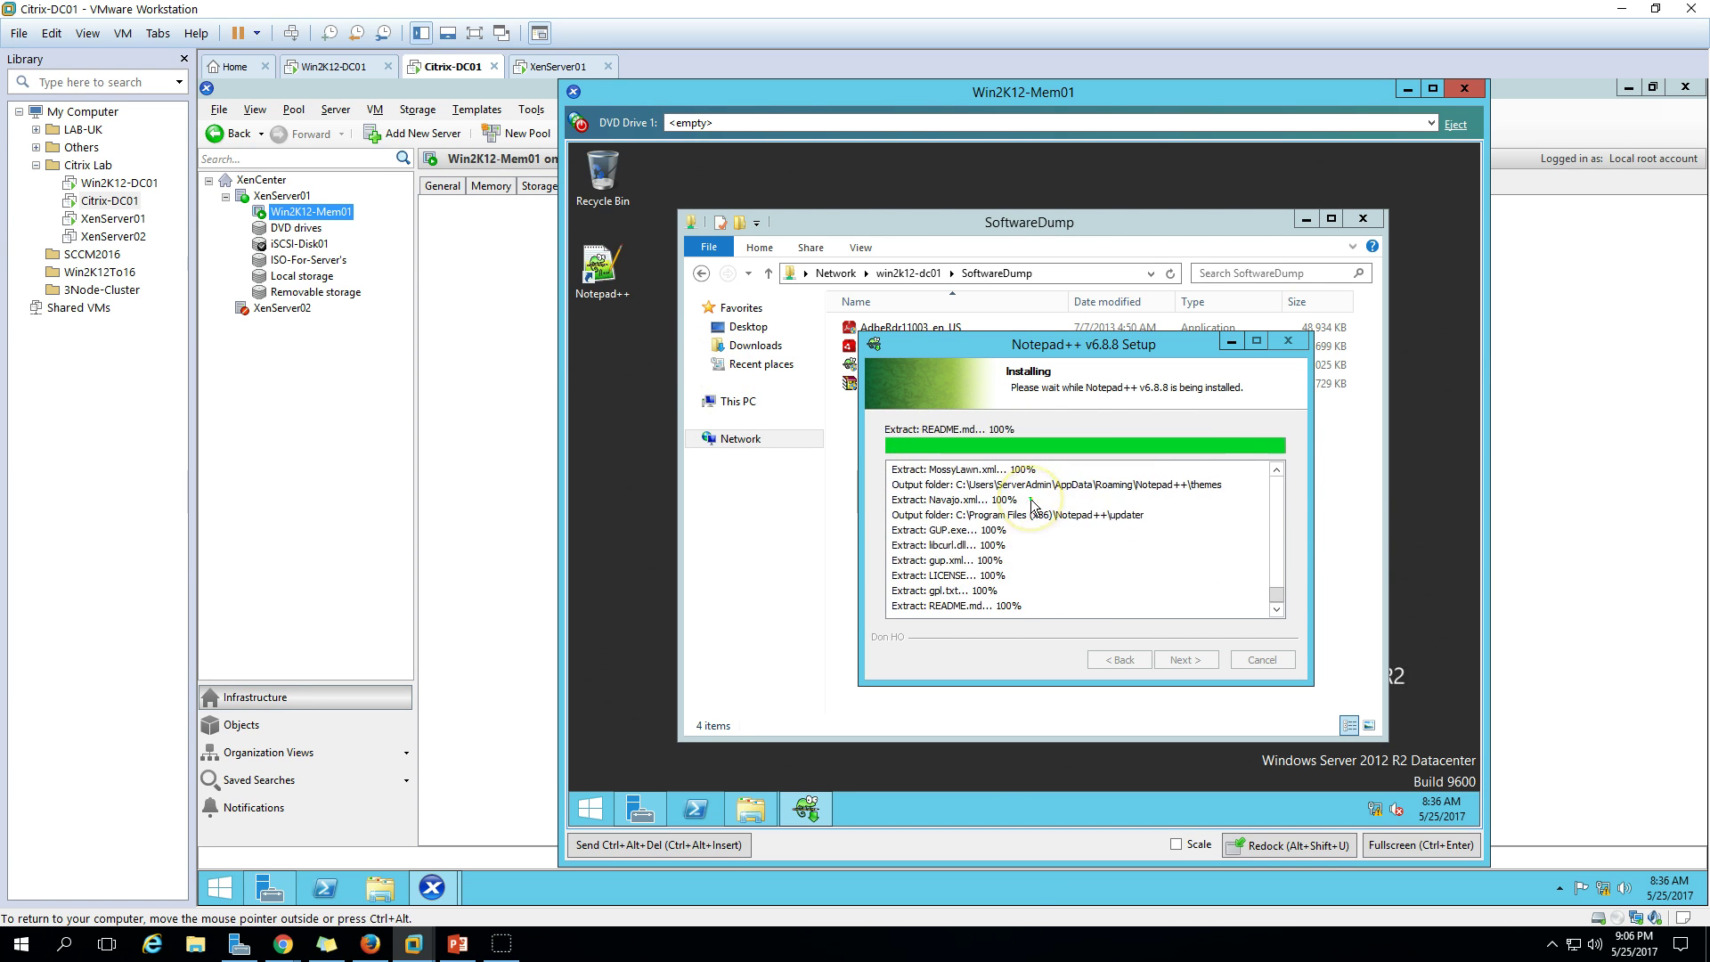
{"action": "left_click", "coordinate": [1087, 499]}
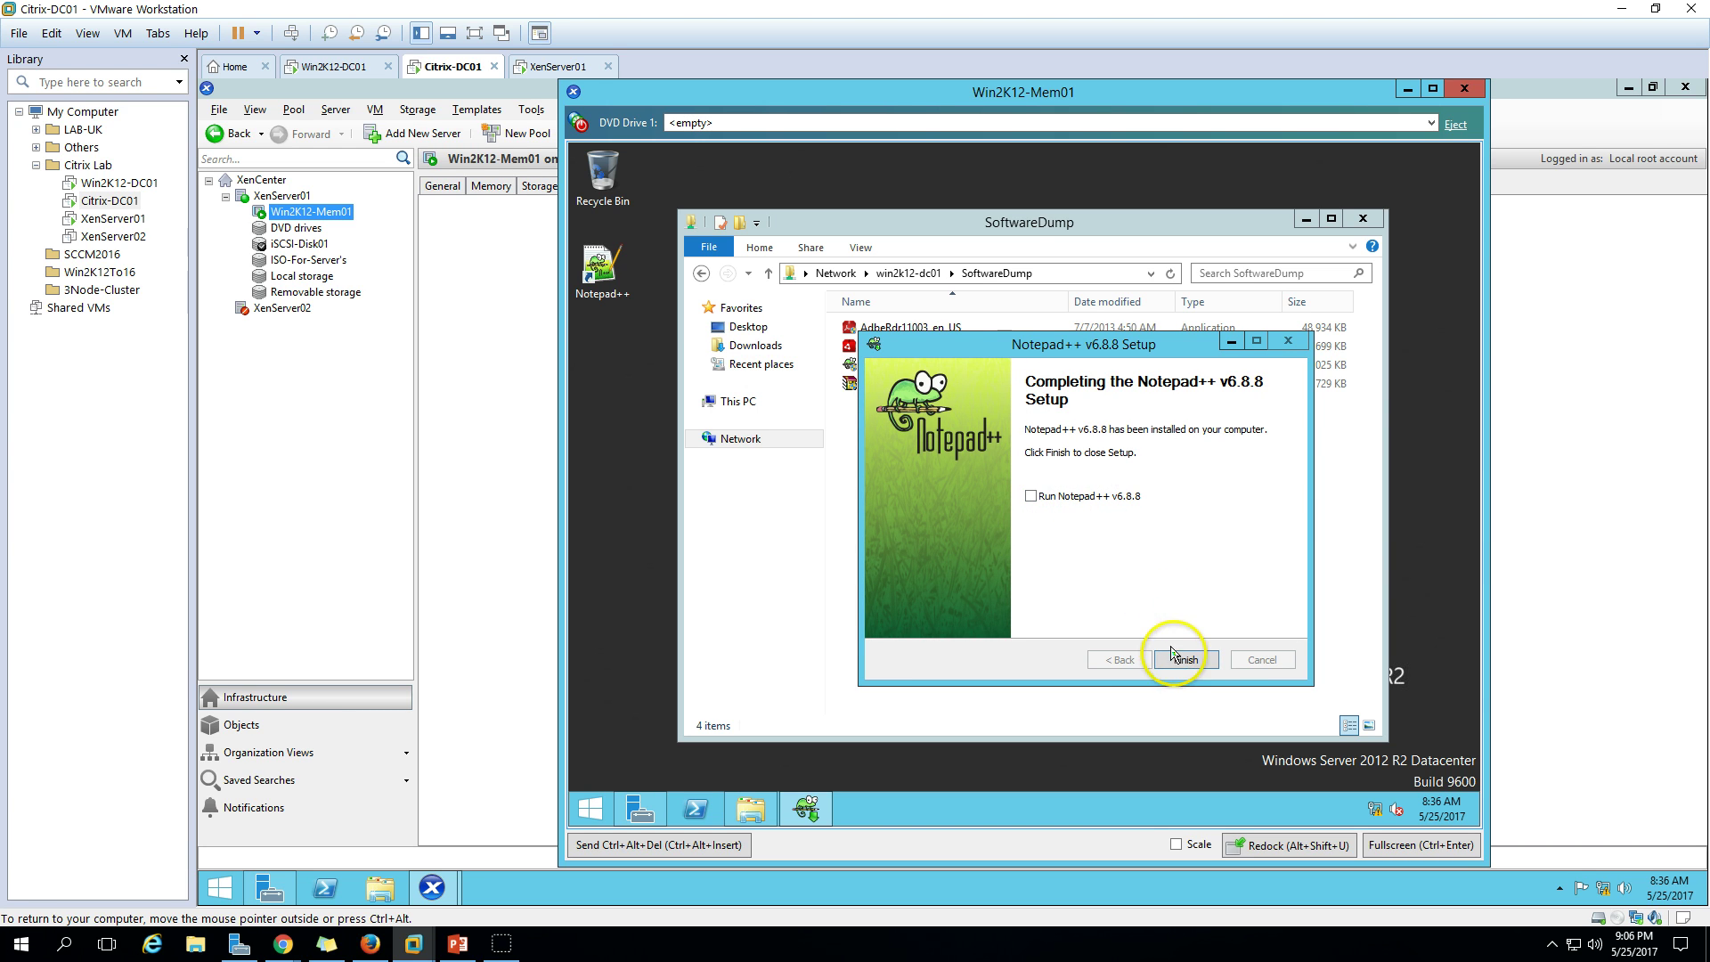
{"action": "left_click", "coordinate": [1180, 664]}
Install Adobe AIR from air13_win, accepting the license and permission prompt, and finish setup.
{"action": "left_click", "coordinate": [895, 348]}
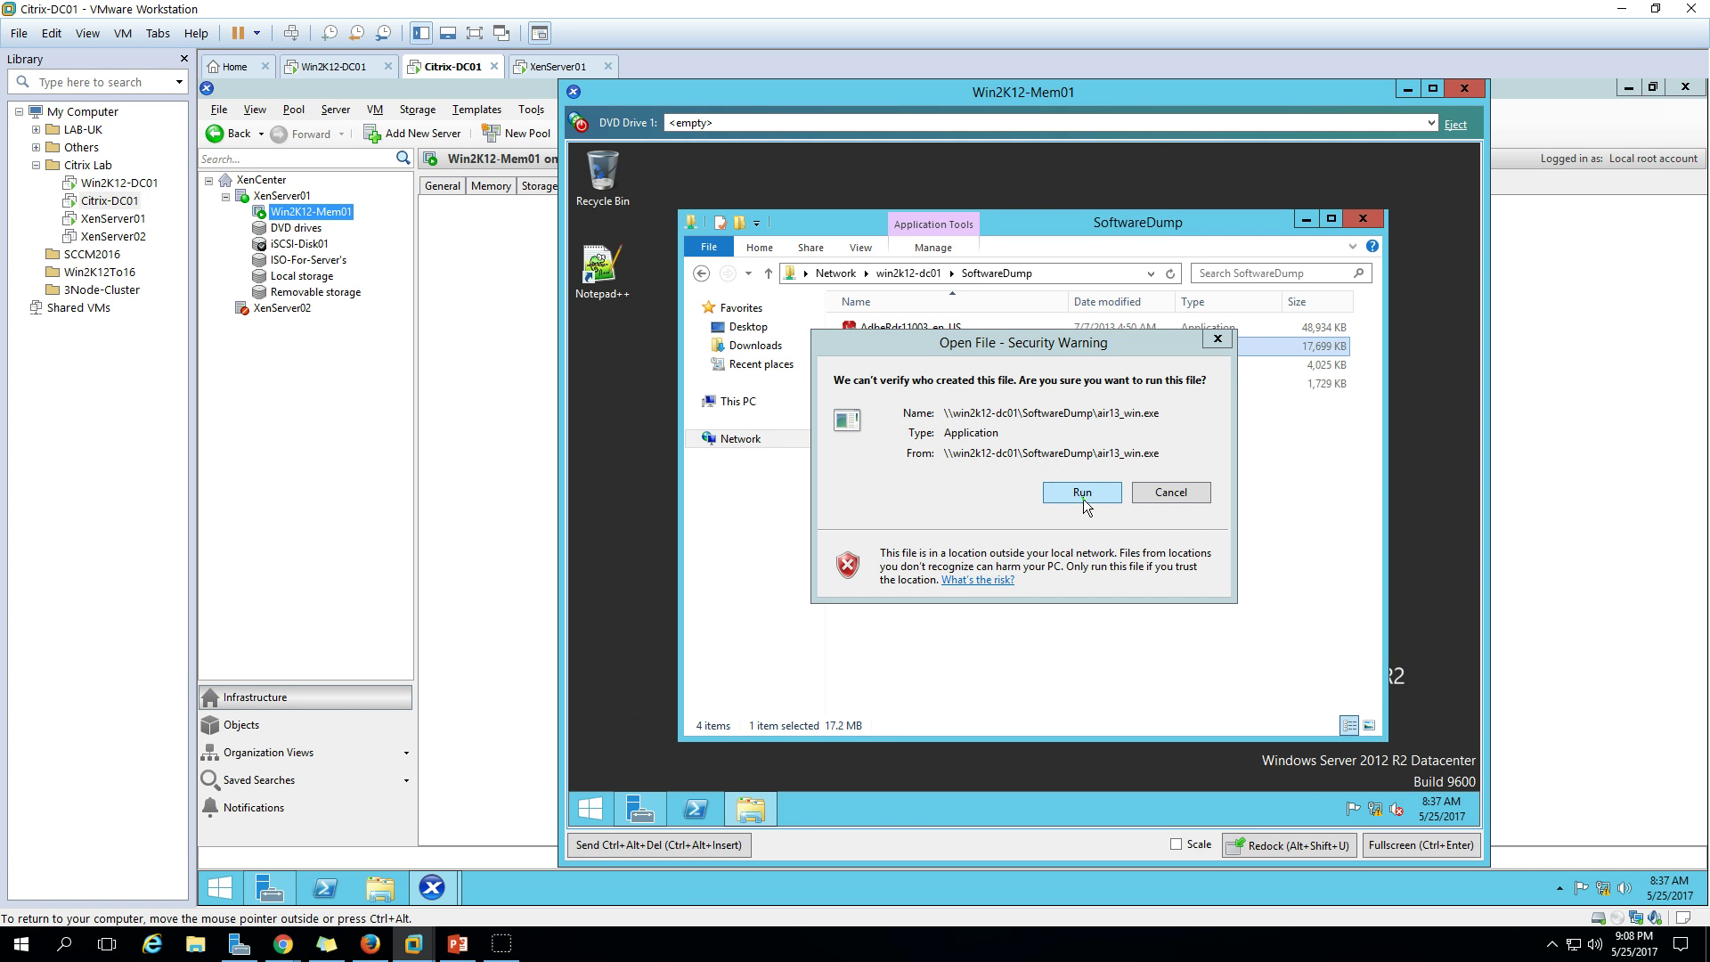
{"action": "left_click", "coordinate": [1088, 492]}
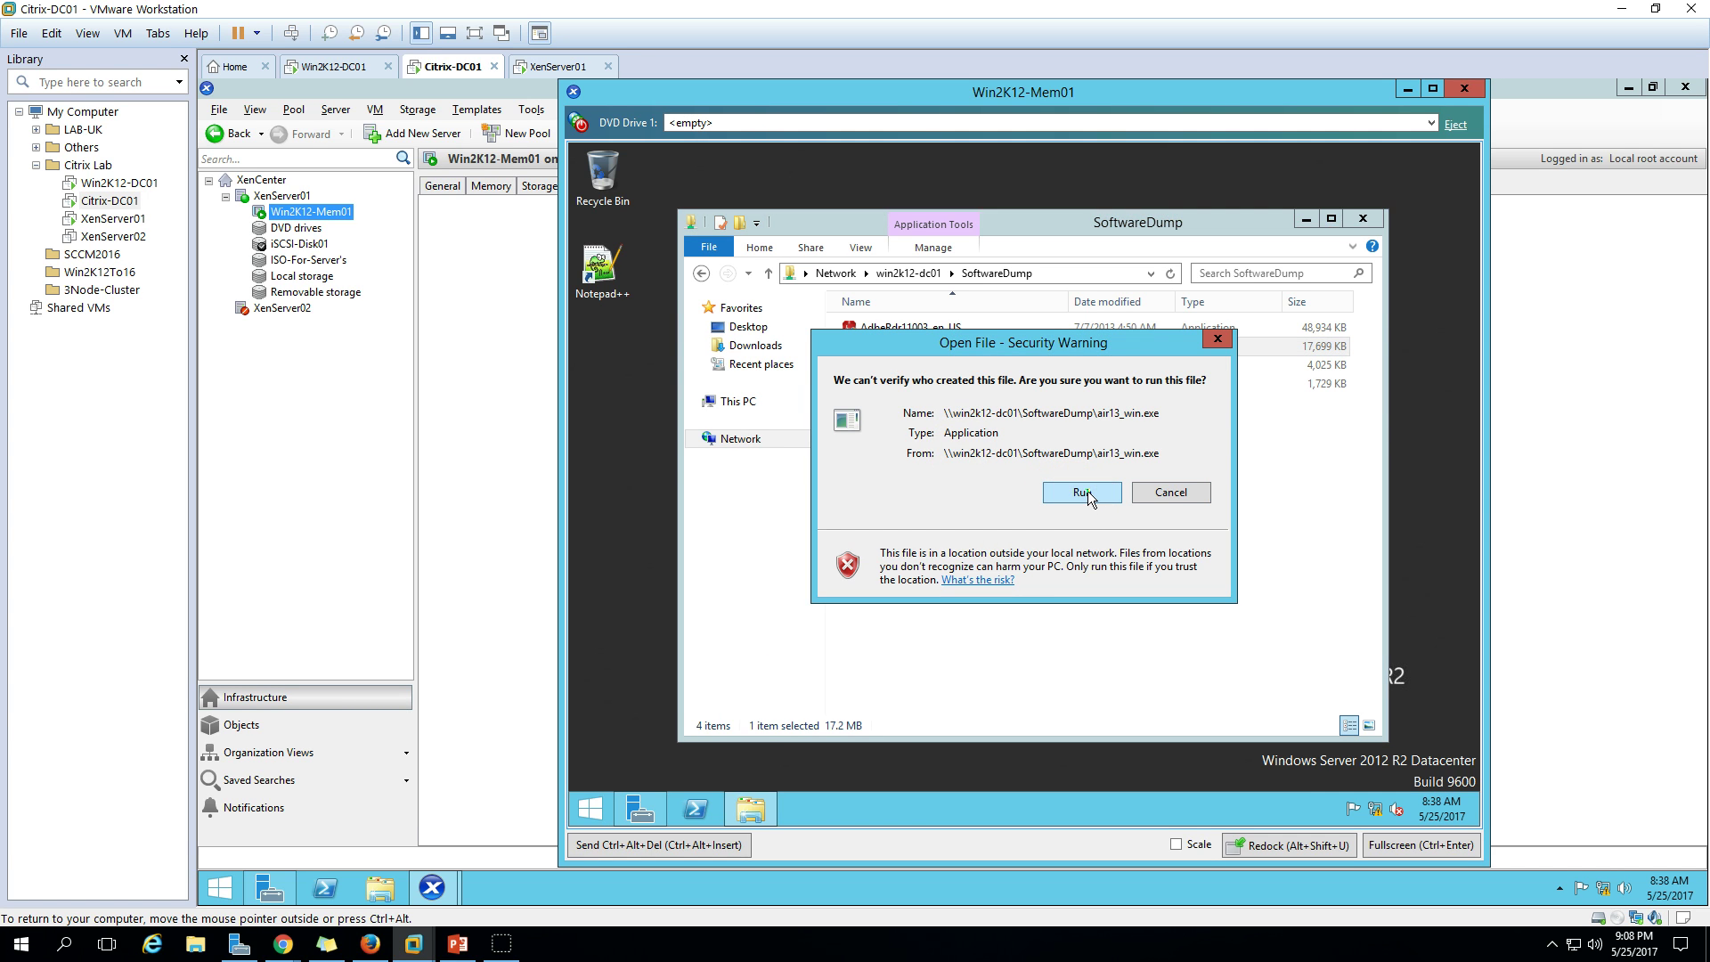
{"action": "left_click", "coordinate": [1088, 490]}
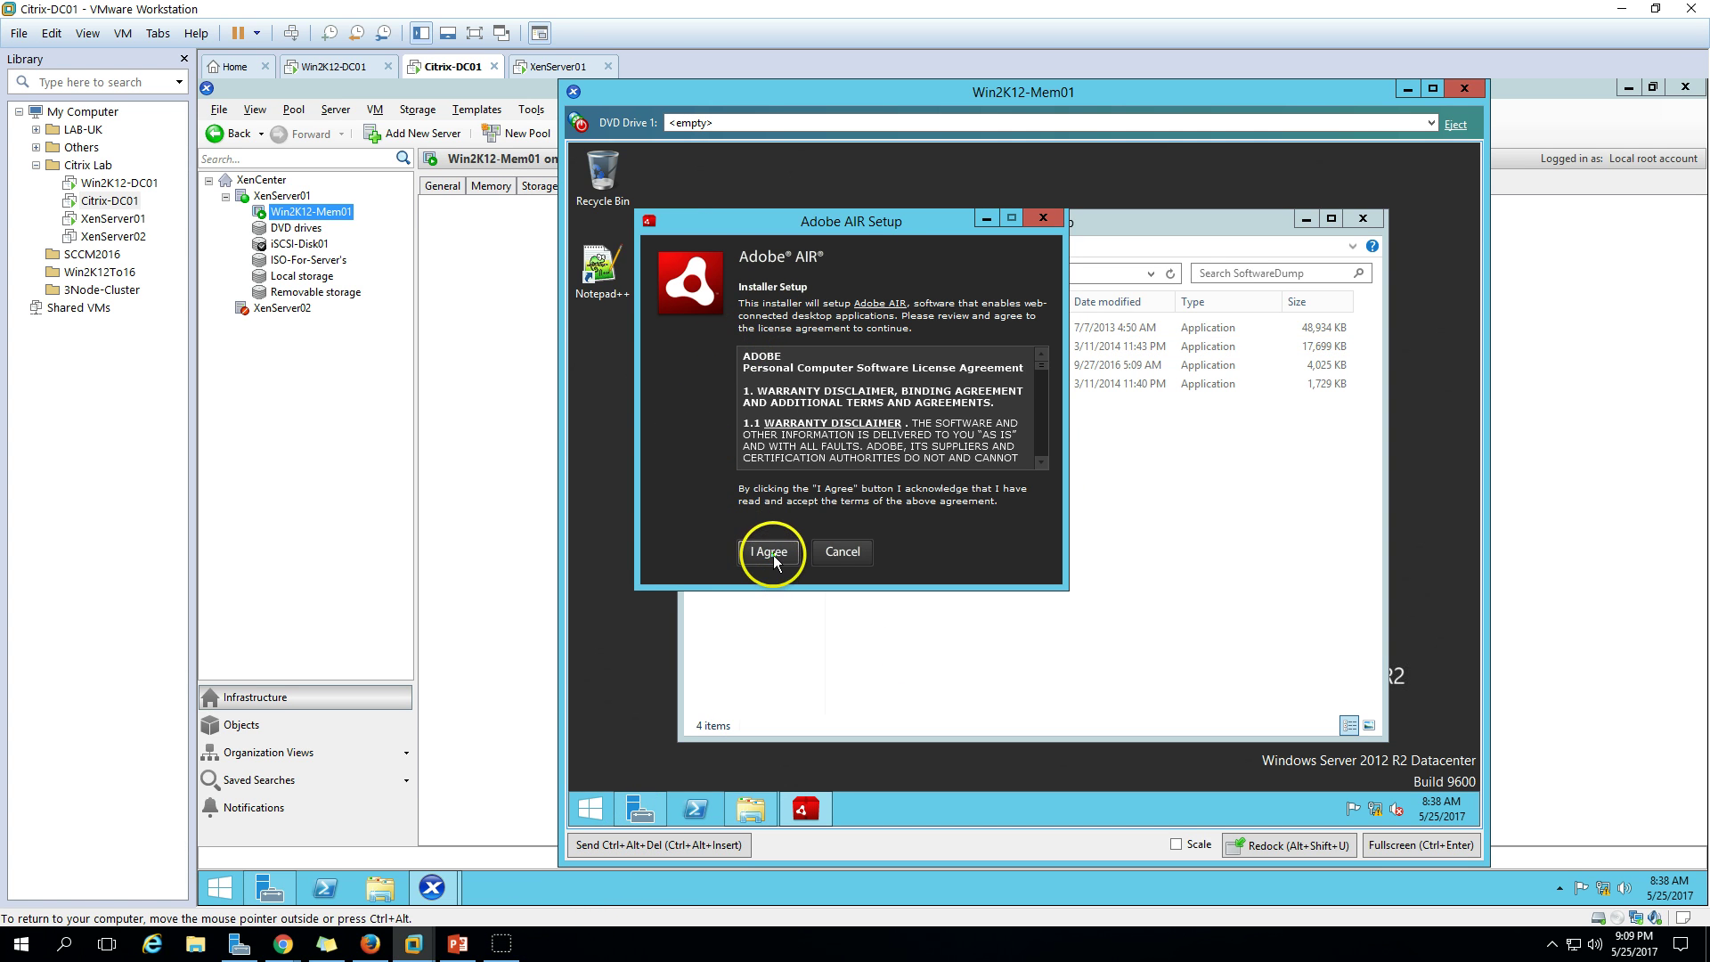
{"action": "left_click", "coordinate": [764, 556]}
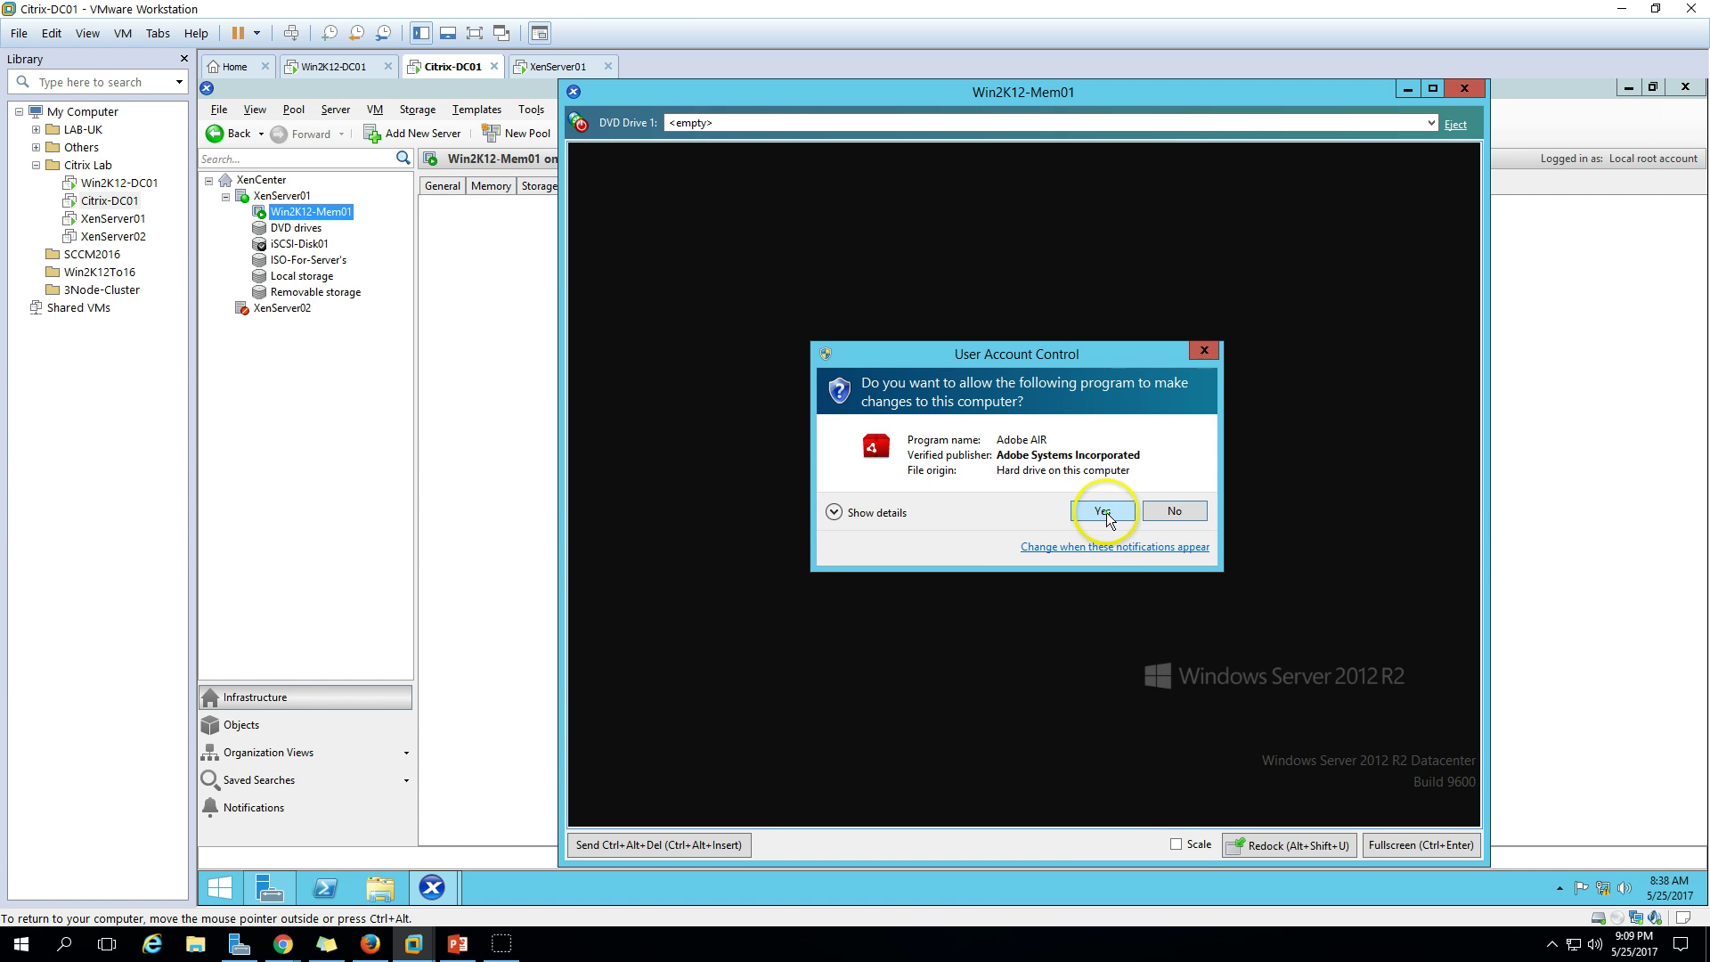
{"action": "left_click", "coordinate": [1103, 512]}
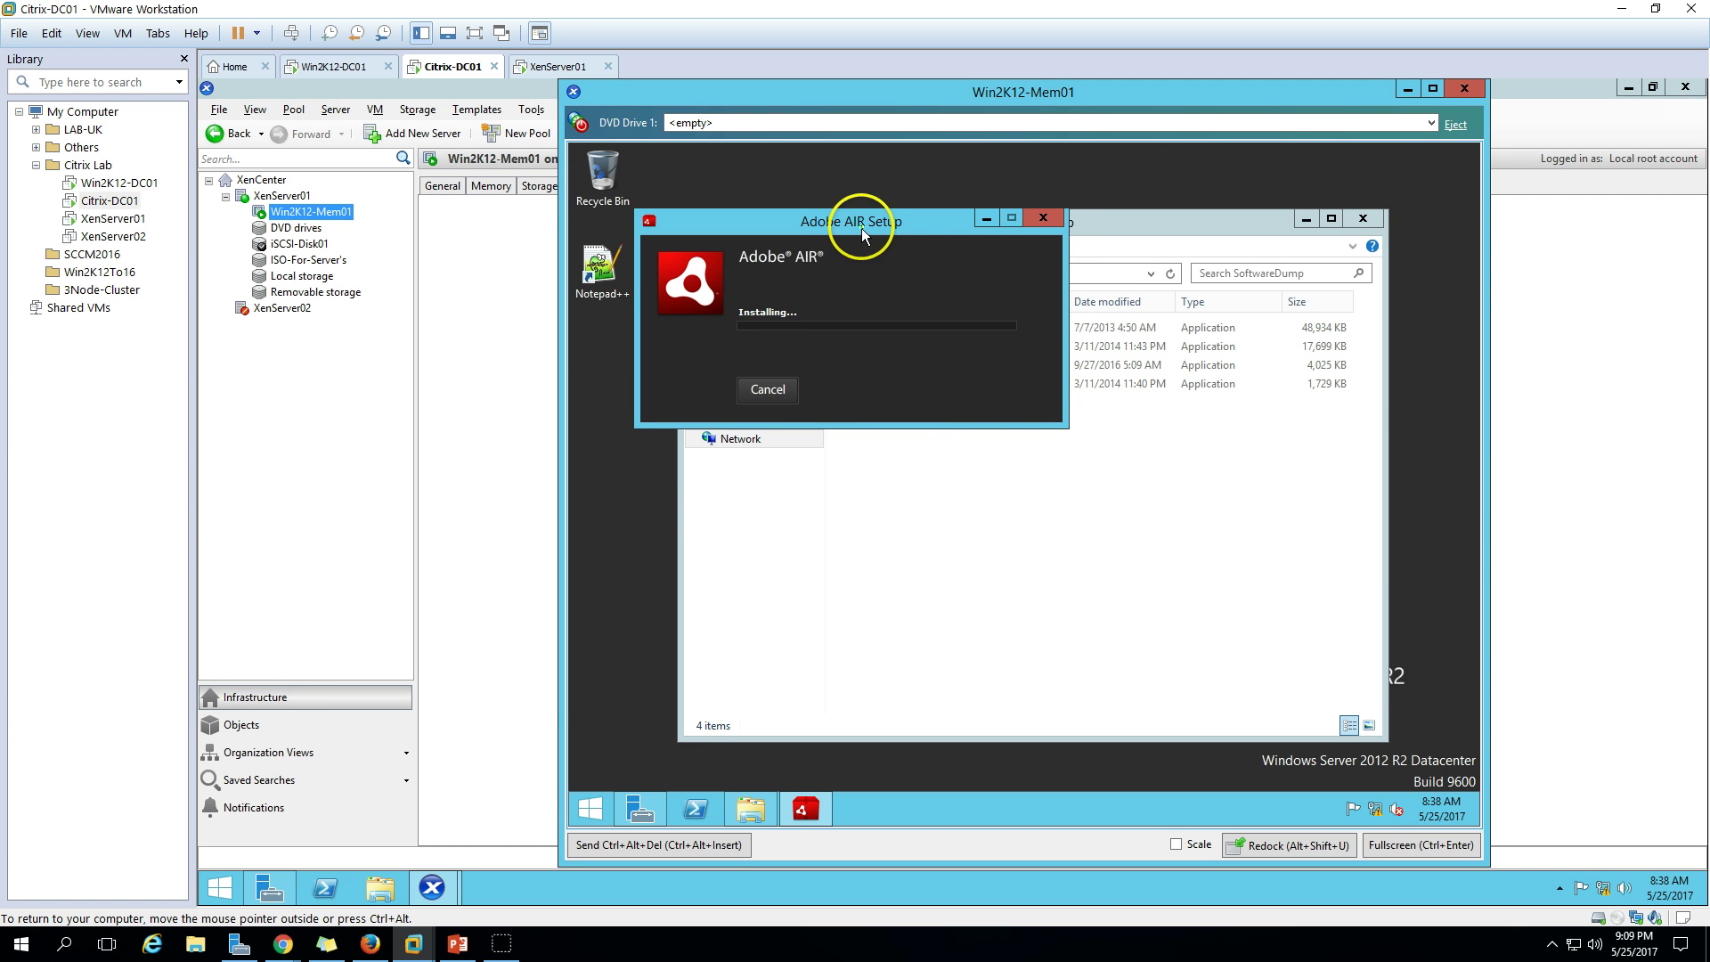
{"action": "left_click_drag", "start_coordinate": [862, 227], "coordinate": [879, 439]}
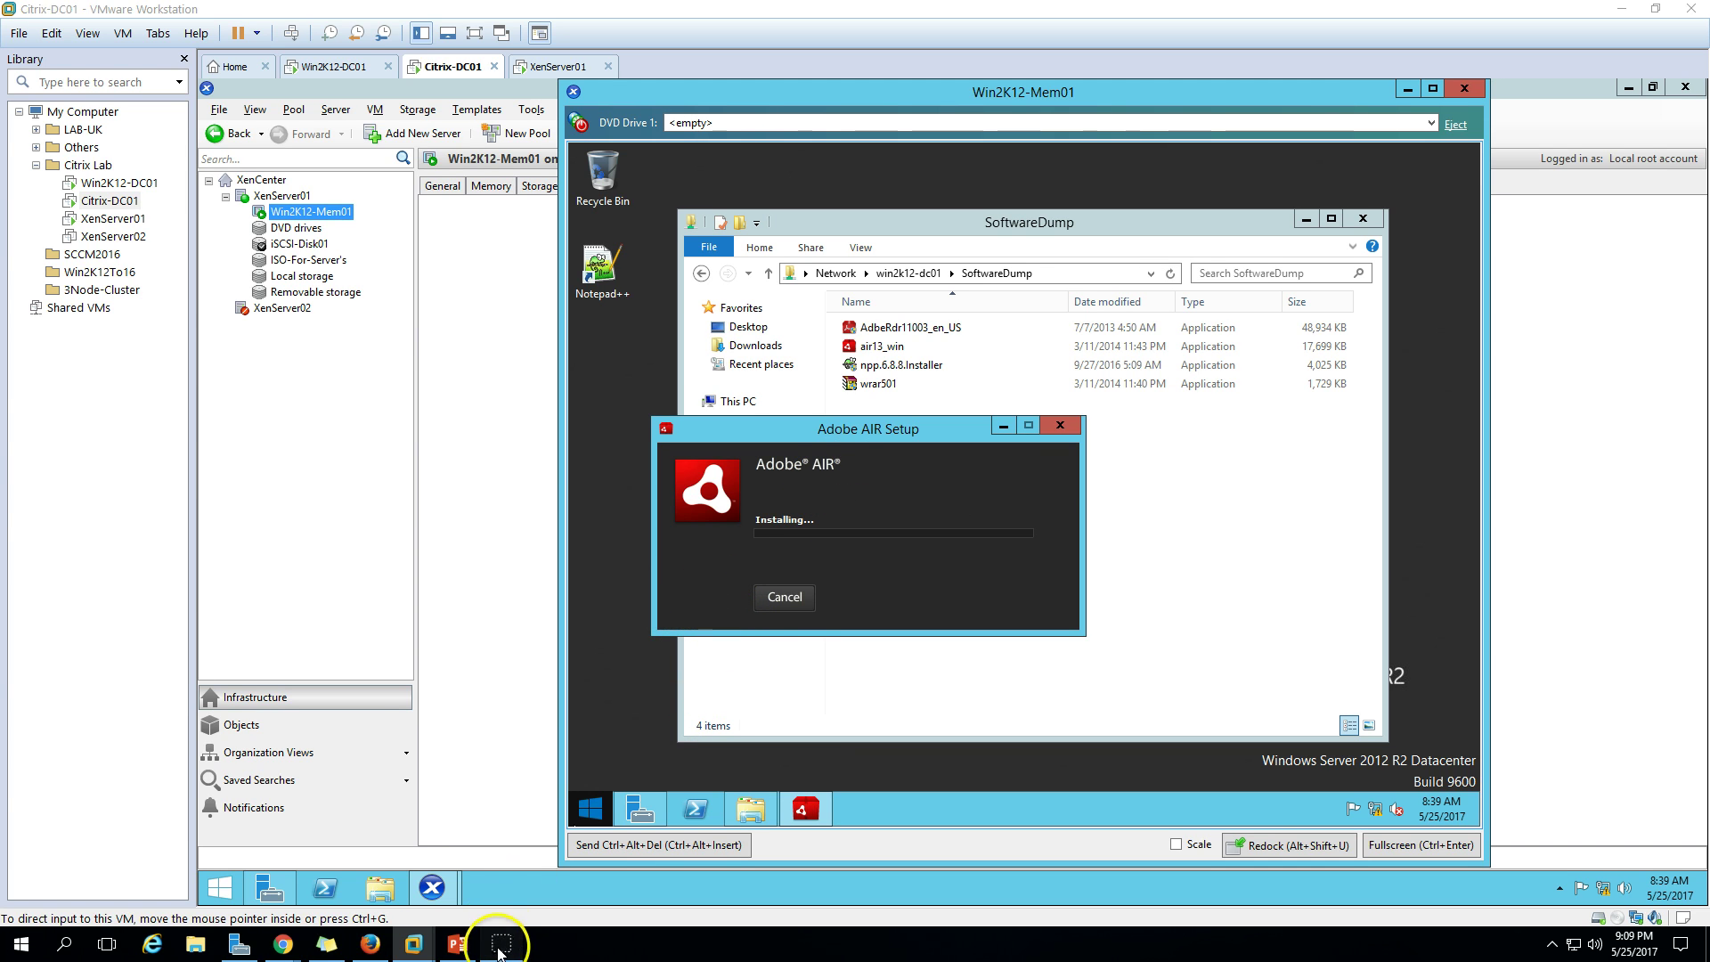
{"action": "left_click", "coordinate": [778, 598]}
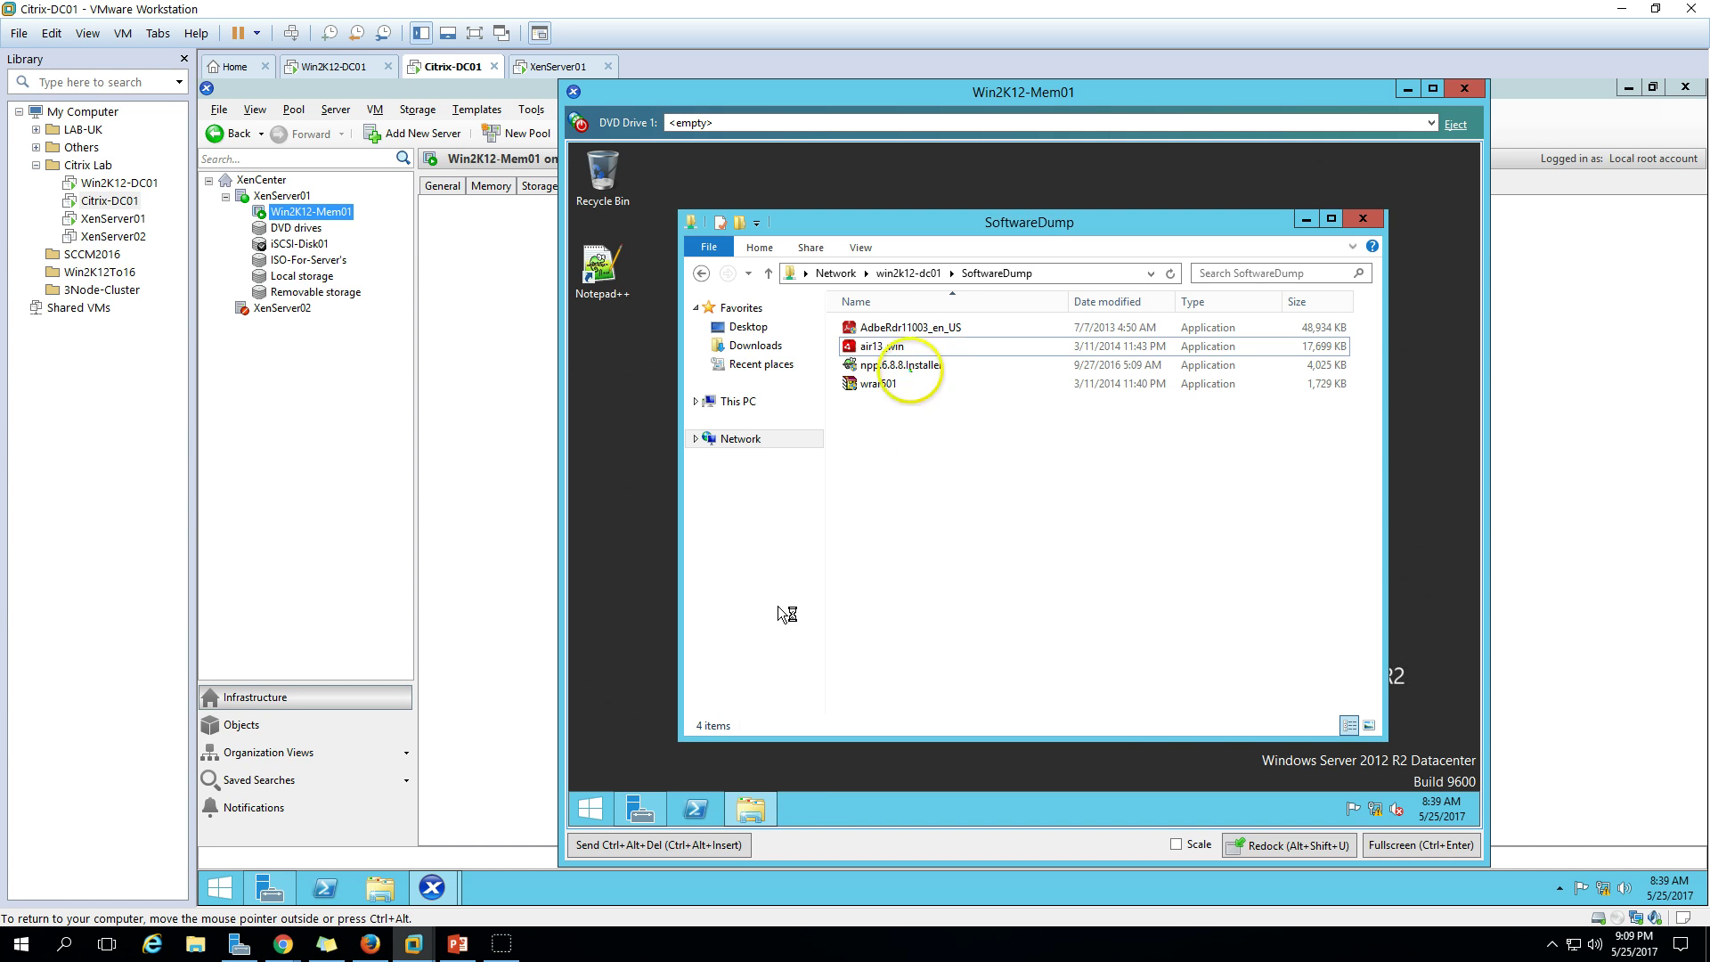
{"action": "left_click", "coordinate": [918, 333]}
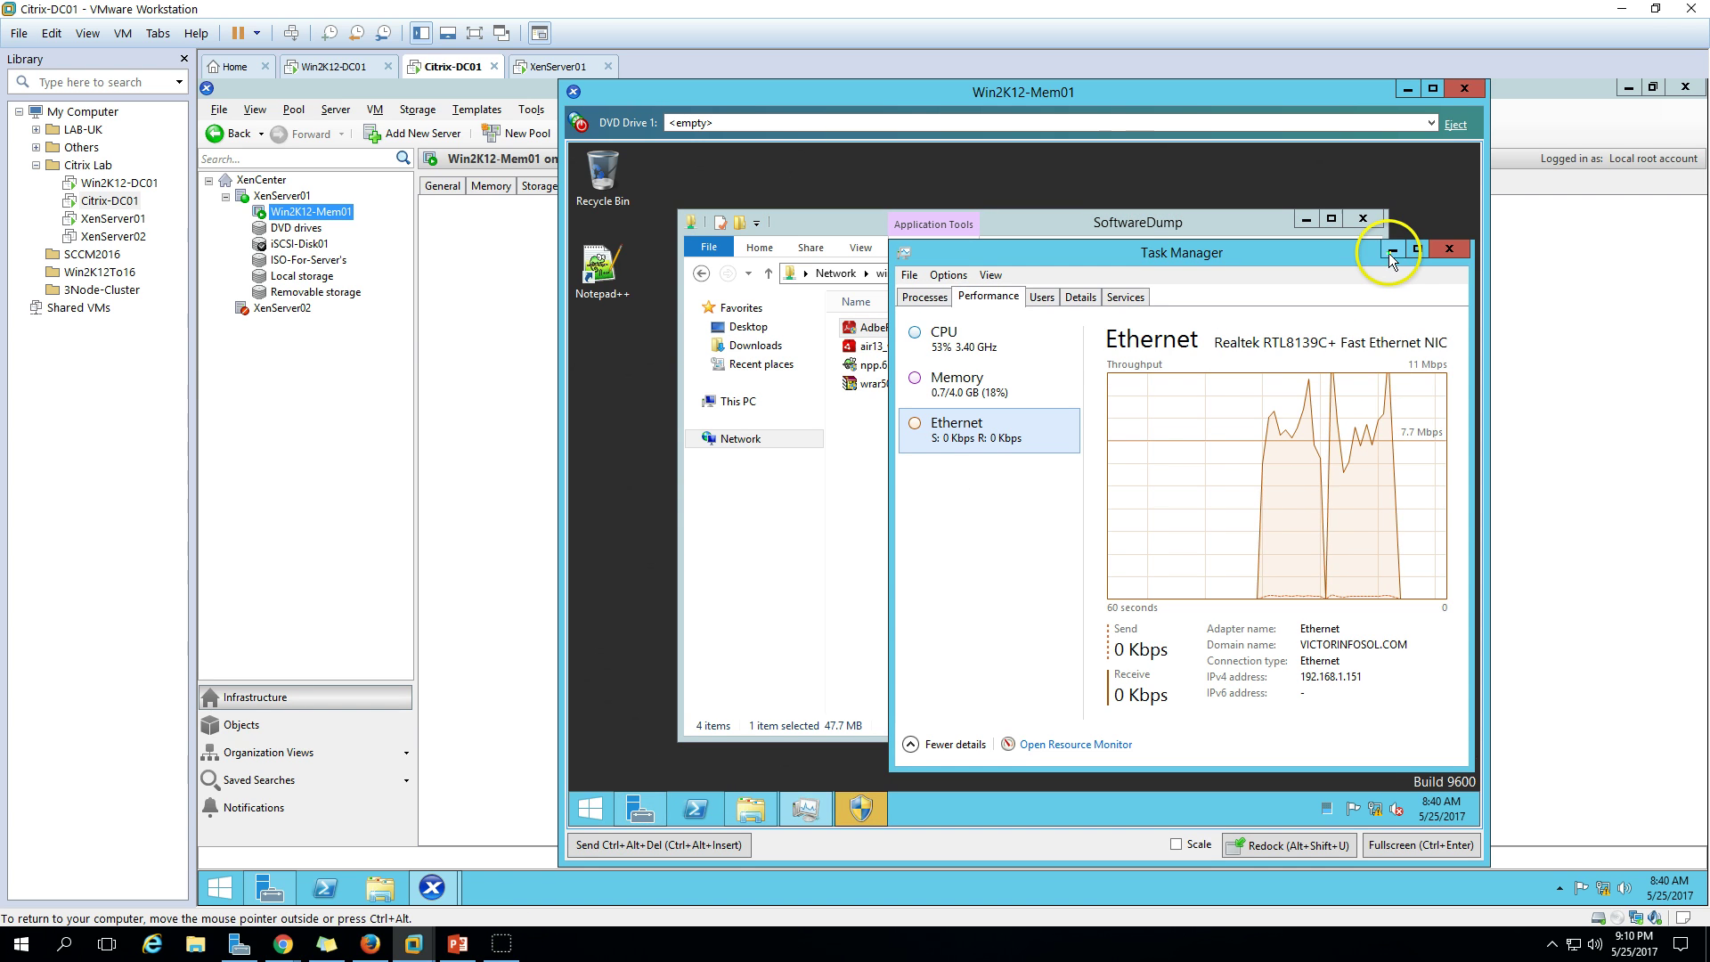
Allow the Adobe Reader XI installer to run and close the SoftwareDump folder window.
{"action": "left_click", "coordinate": [1392, 250]}
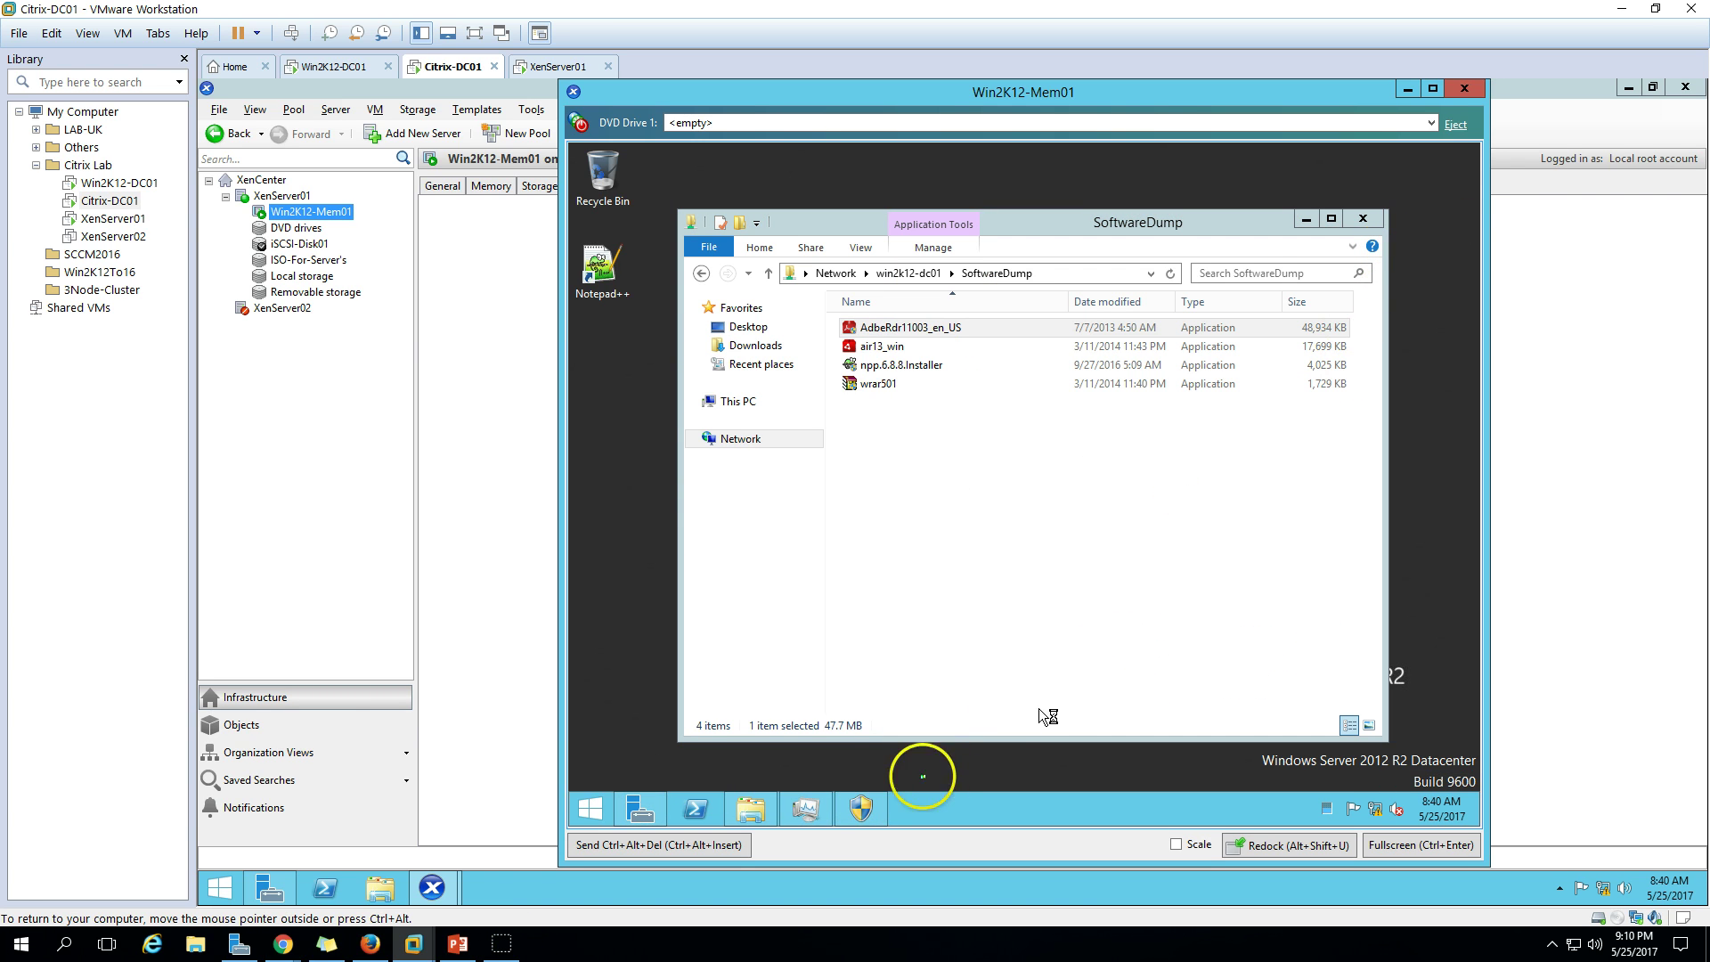
{"action": "left_click", "coordinate": [863, 814]}
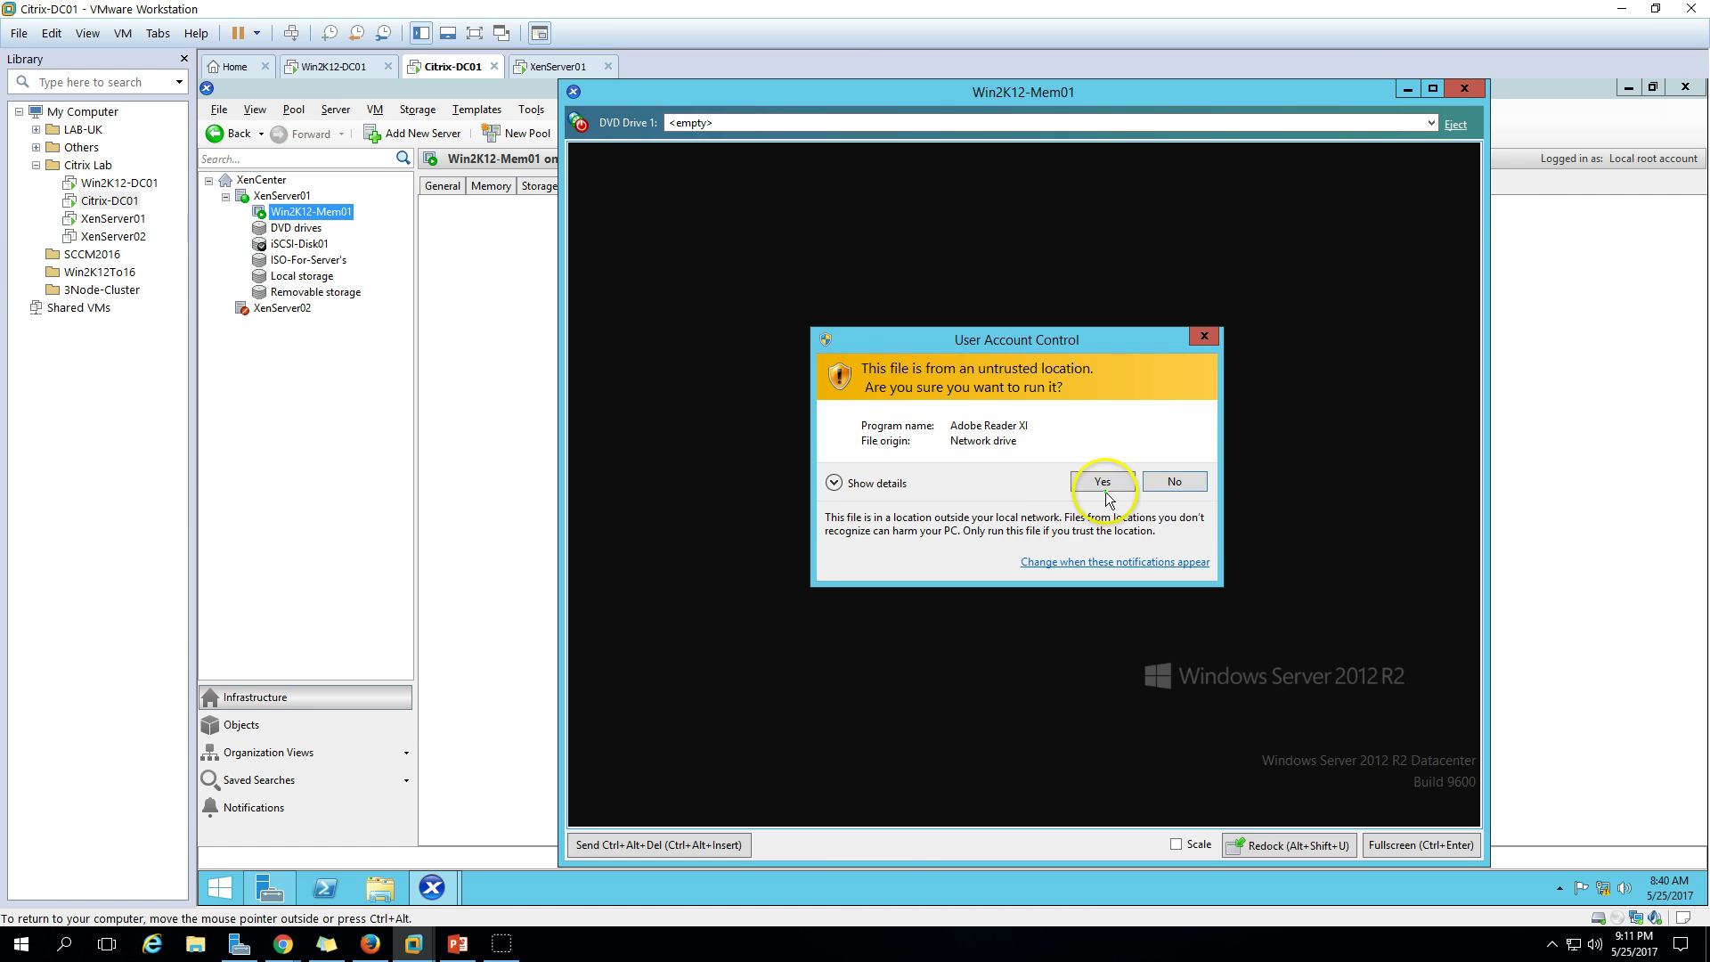
{"action": "left_click", "coordinate": [1104, 486]}
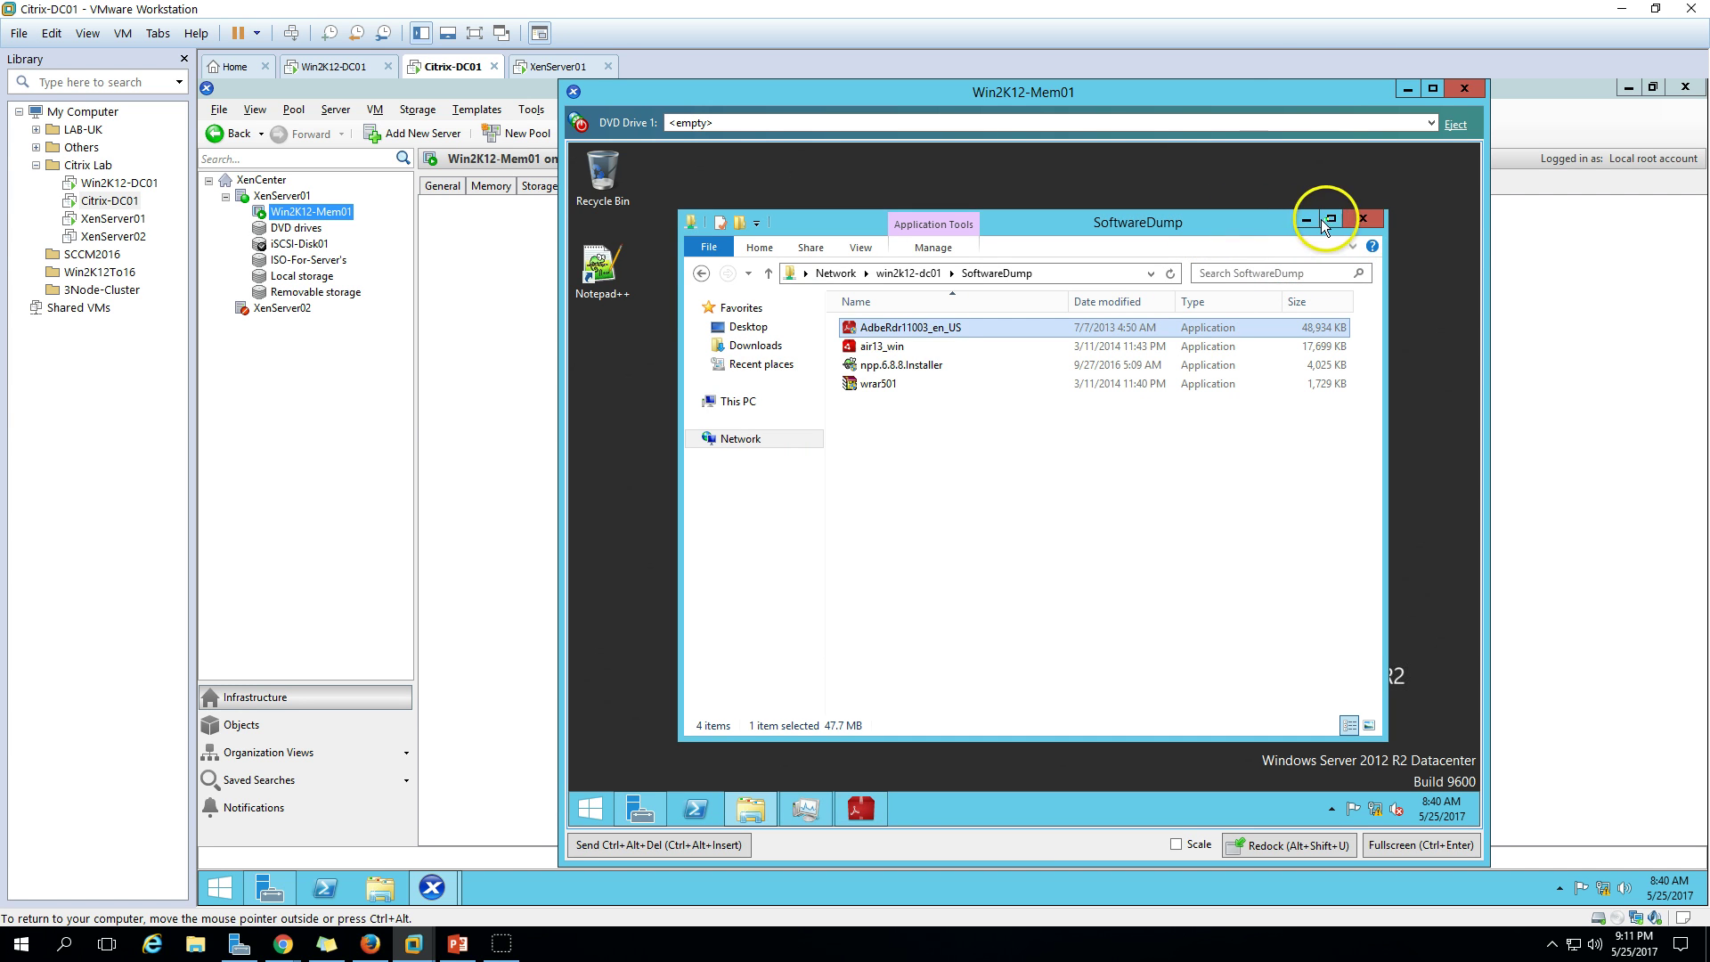
{"action": "left_click", "coordinate": [1363, 219]}
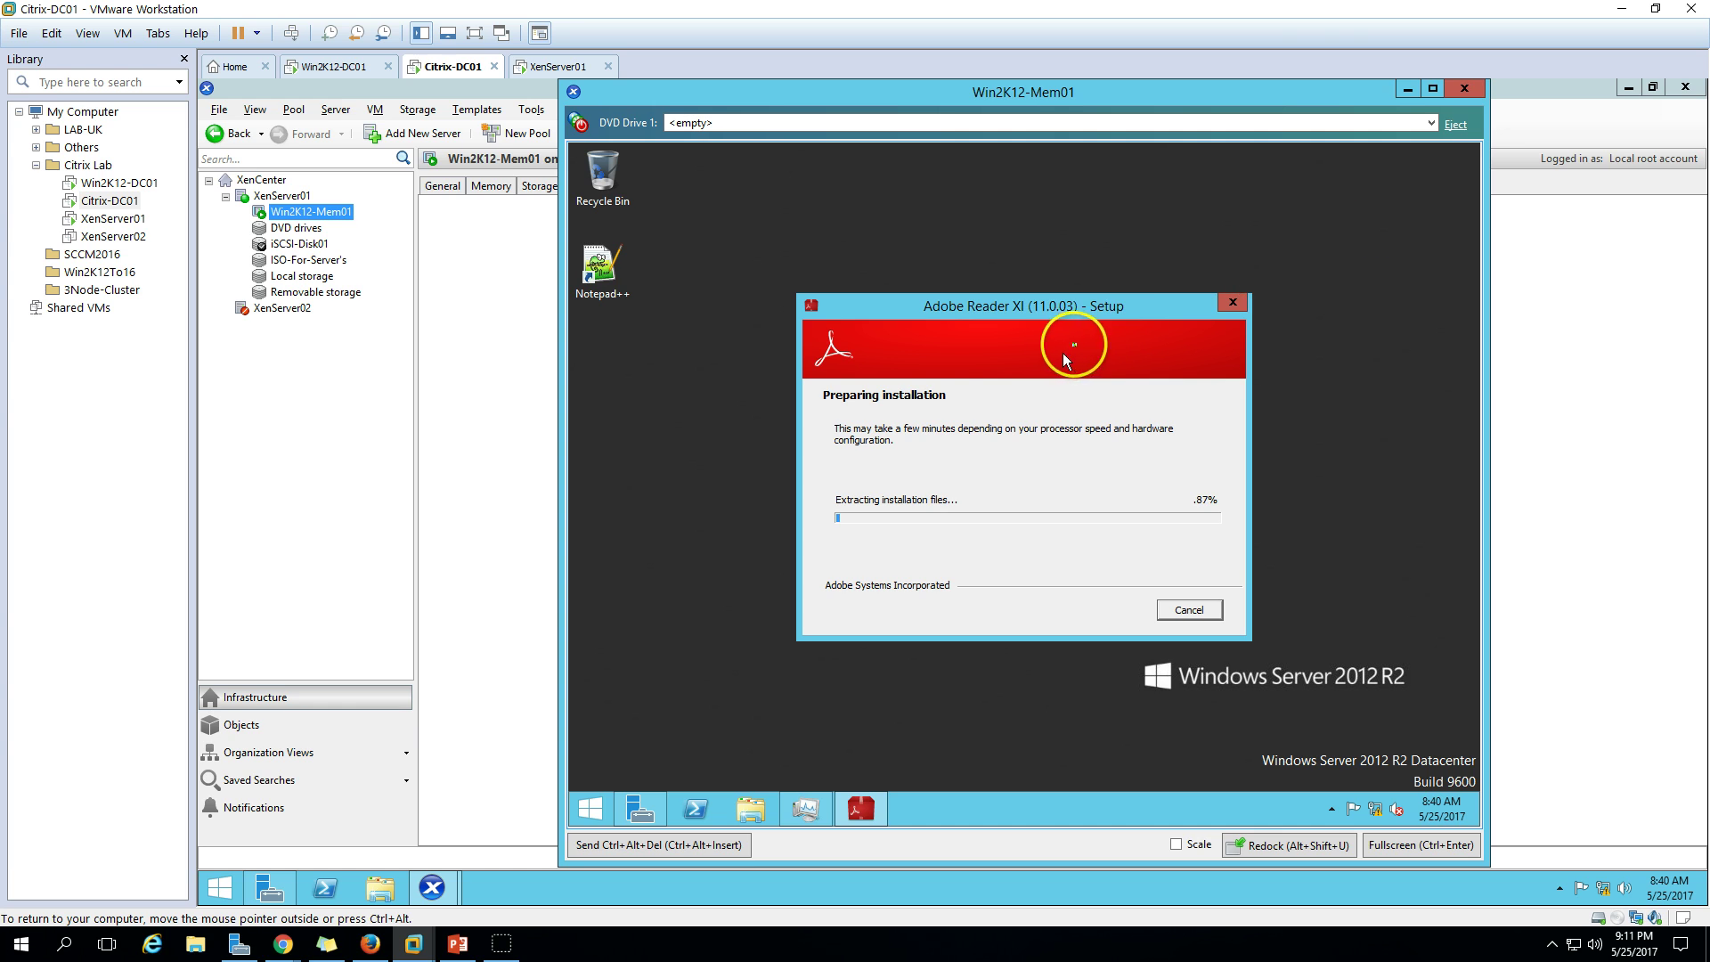
{"action": "left_click", "coordinate": [1431, 123]}
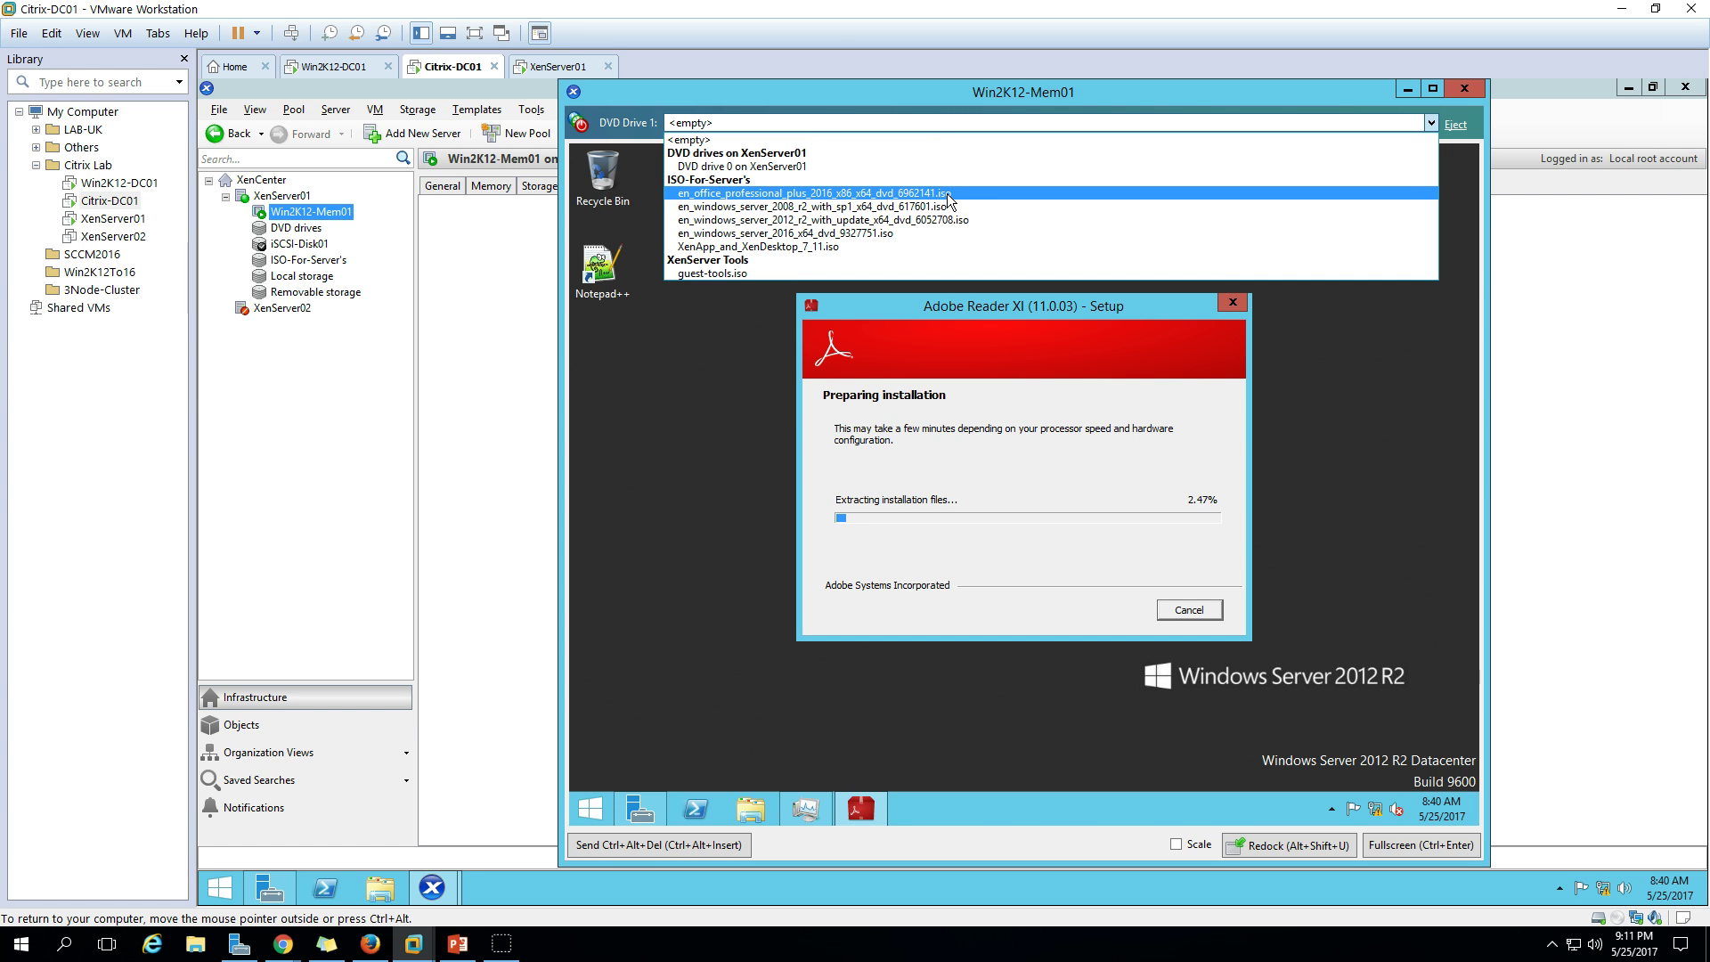
Load en_office_professional_plus_2016_x86_x64_dvd_6962141.iso into DVD Drive 1 and open This PC in the VM.
{"action": "left_click", "coordinate": [826, 194]}
{"action": "left_click", "coordinate": [869, 194]}
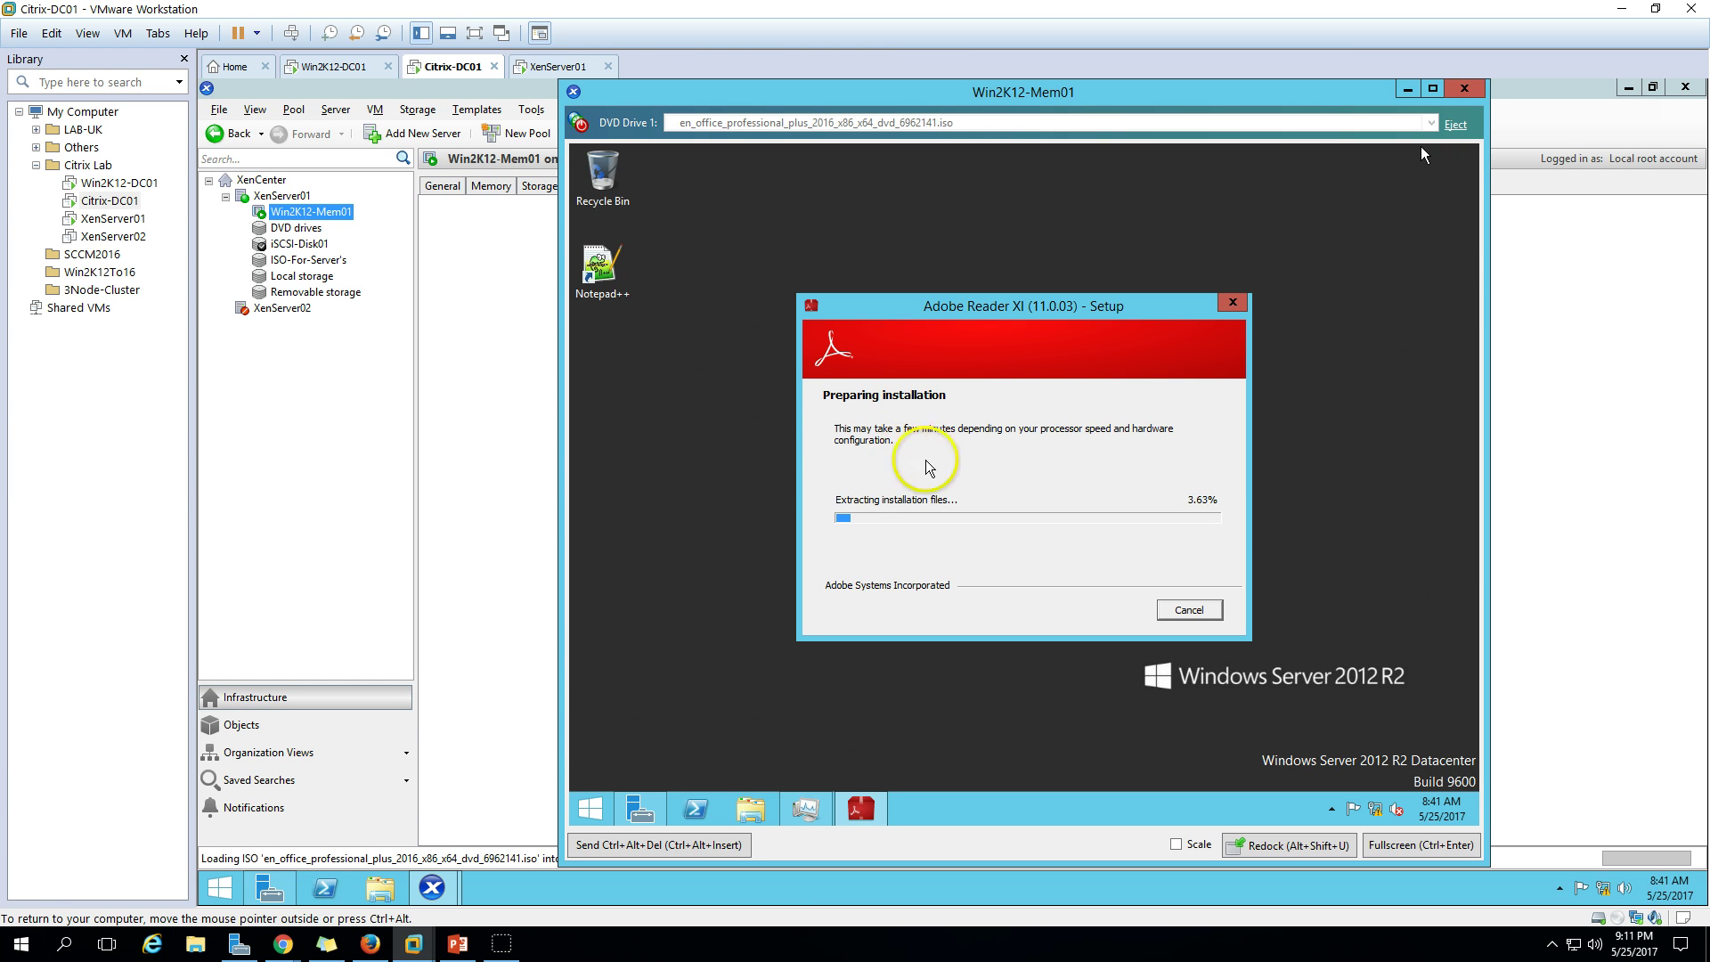
{"action": "left_click", "coordinate": [755, 809]}
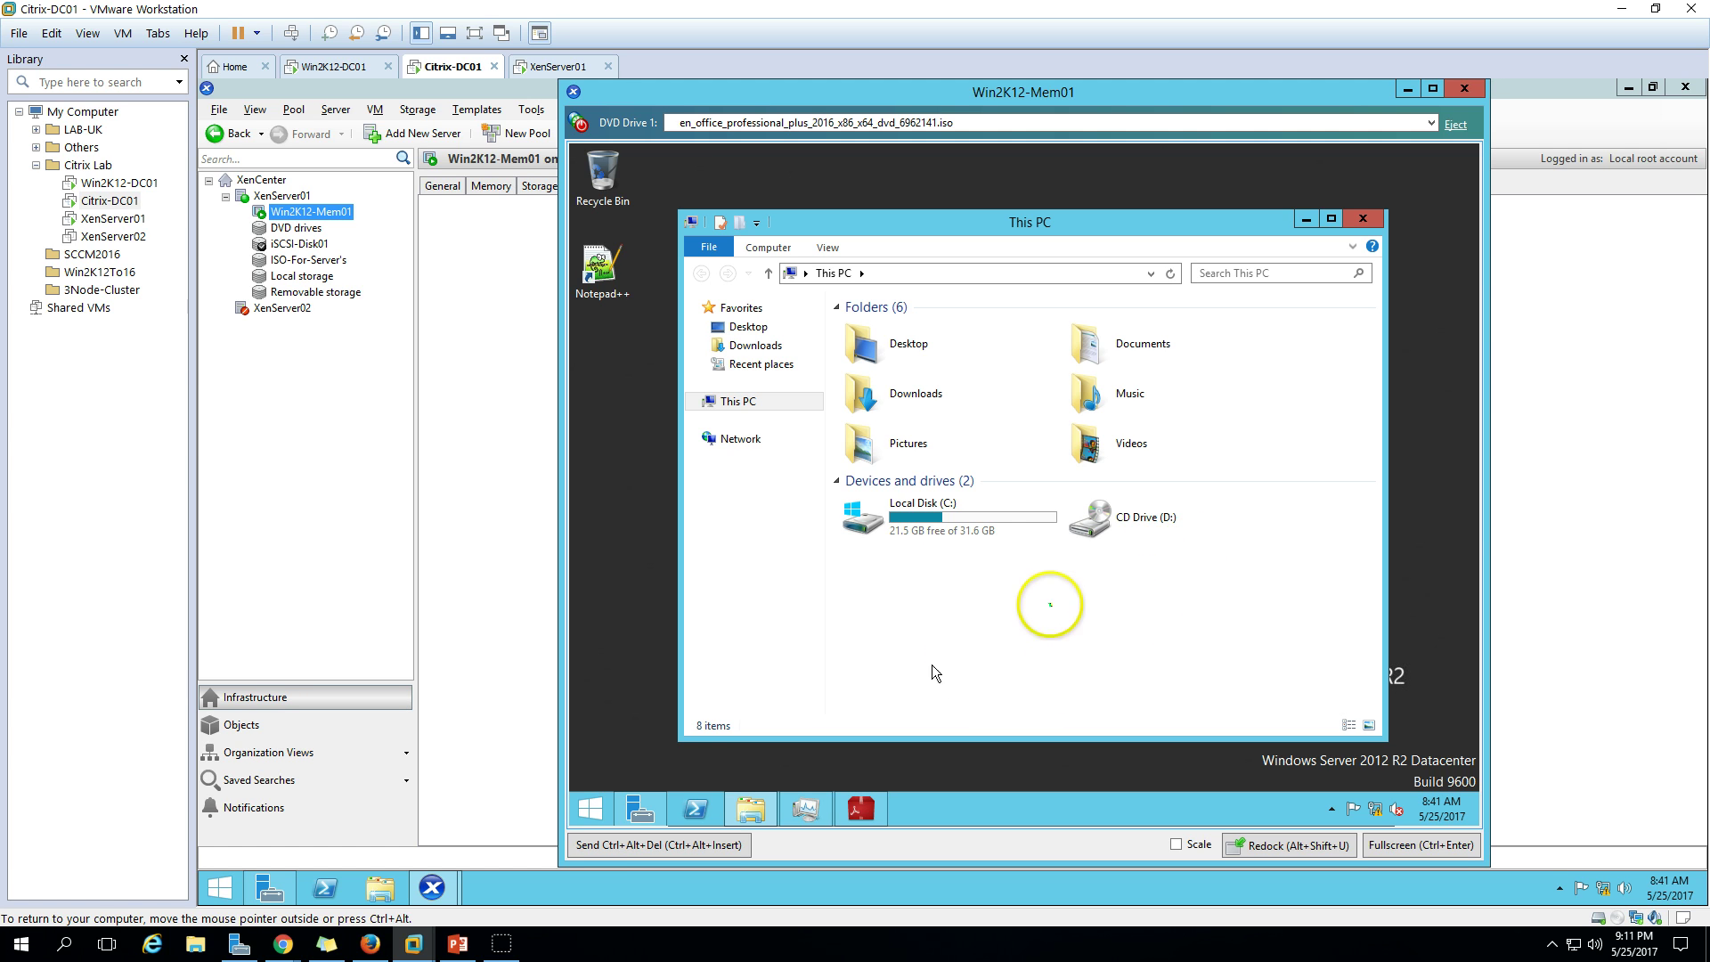
Rename Local Disk (C:) to OSDisk, granting admin permission, and dismiss the CD Drive notification.
{"action": "left_click", "coordinate": [968, 533]}
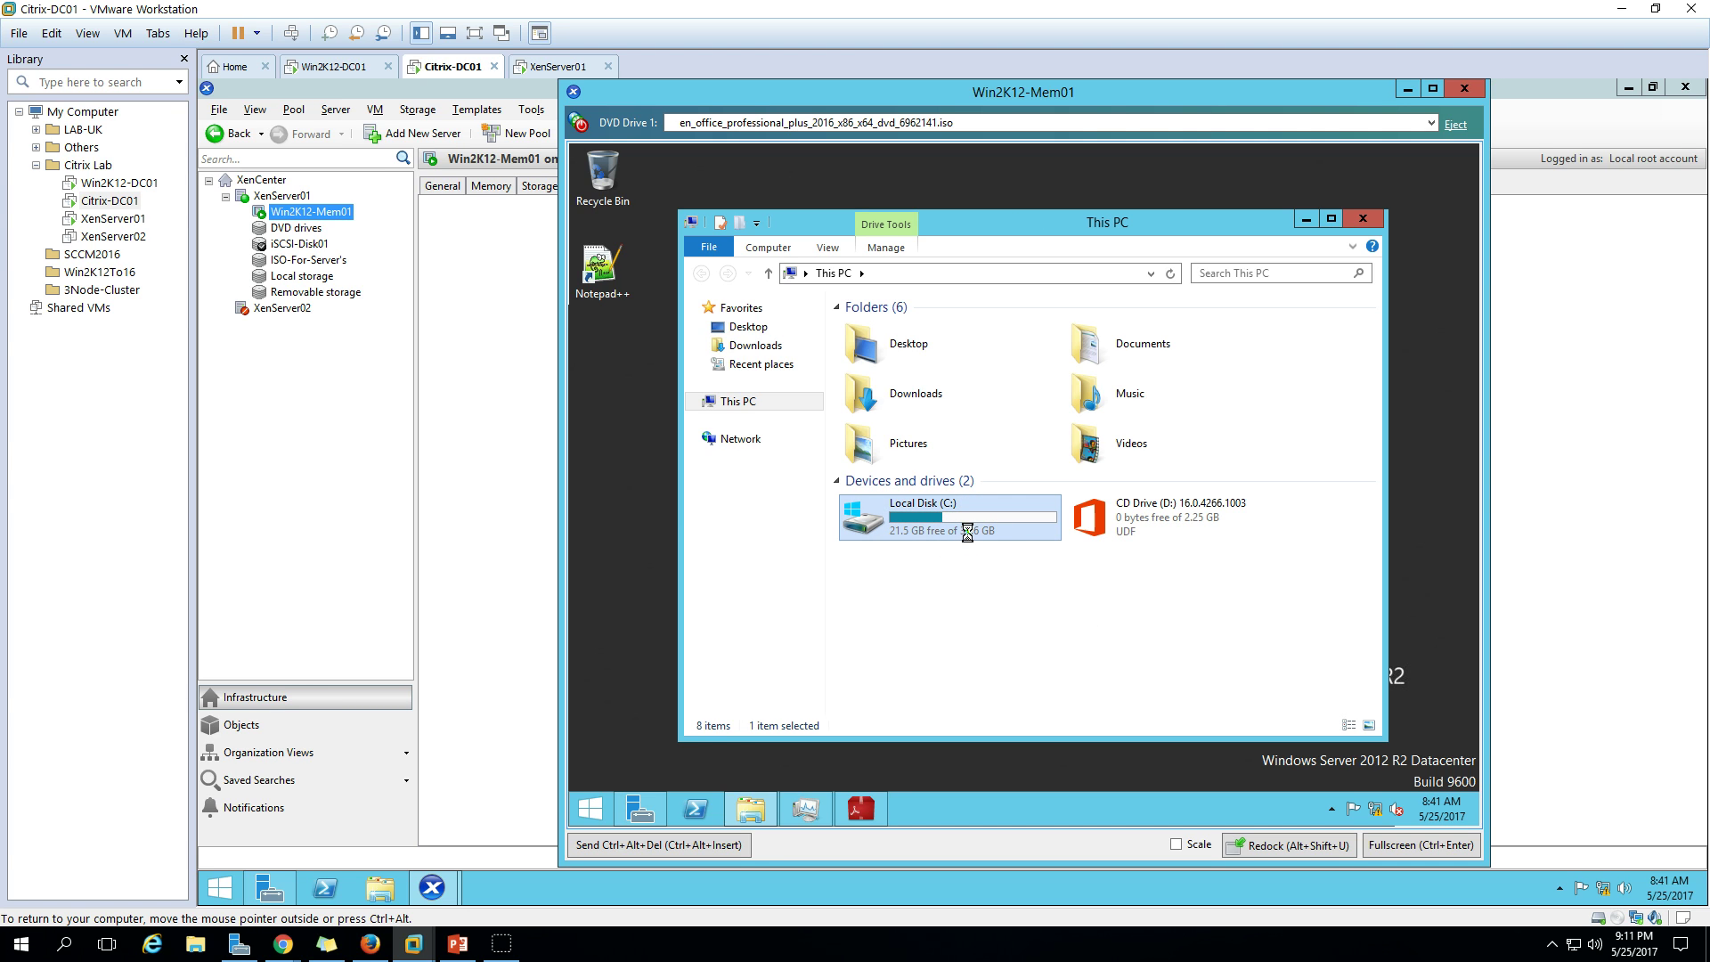
{"action": "key", "text": "F2"}
{"action": "type", "text": "OSDisk"}
{"action": "left_click", "coordinate": [968, 532]}
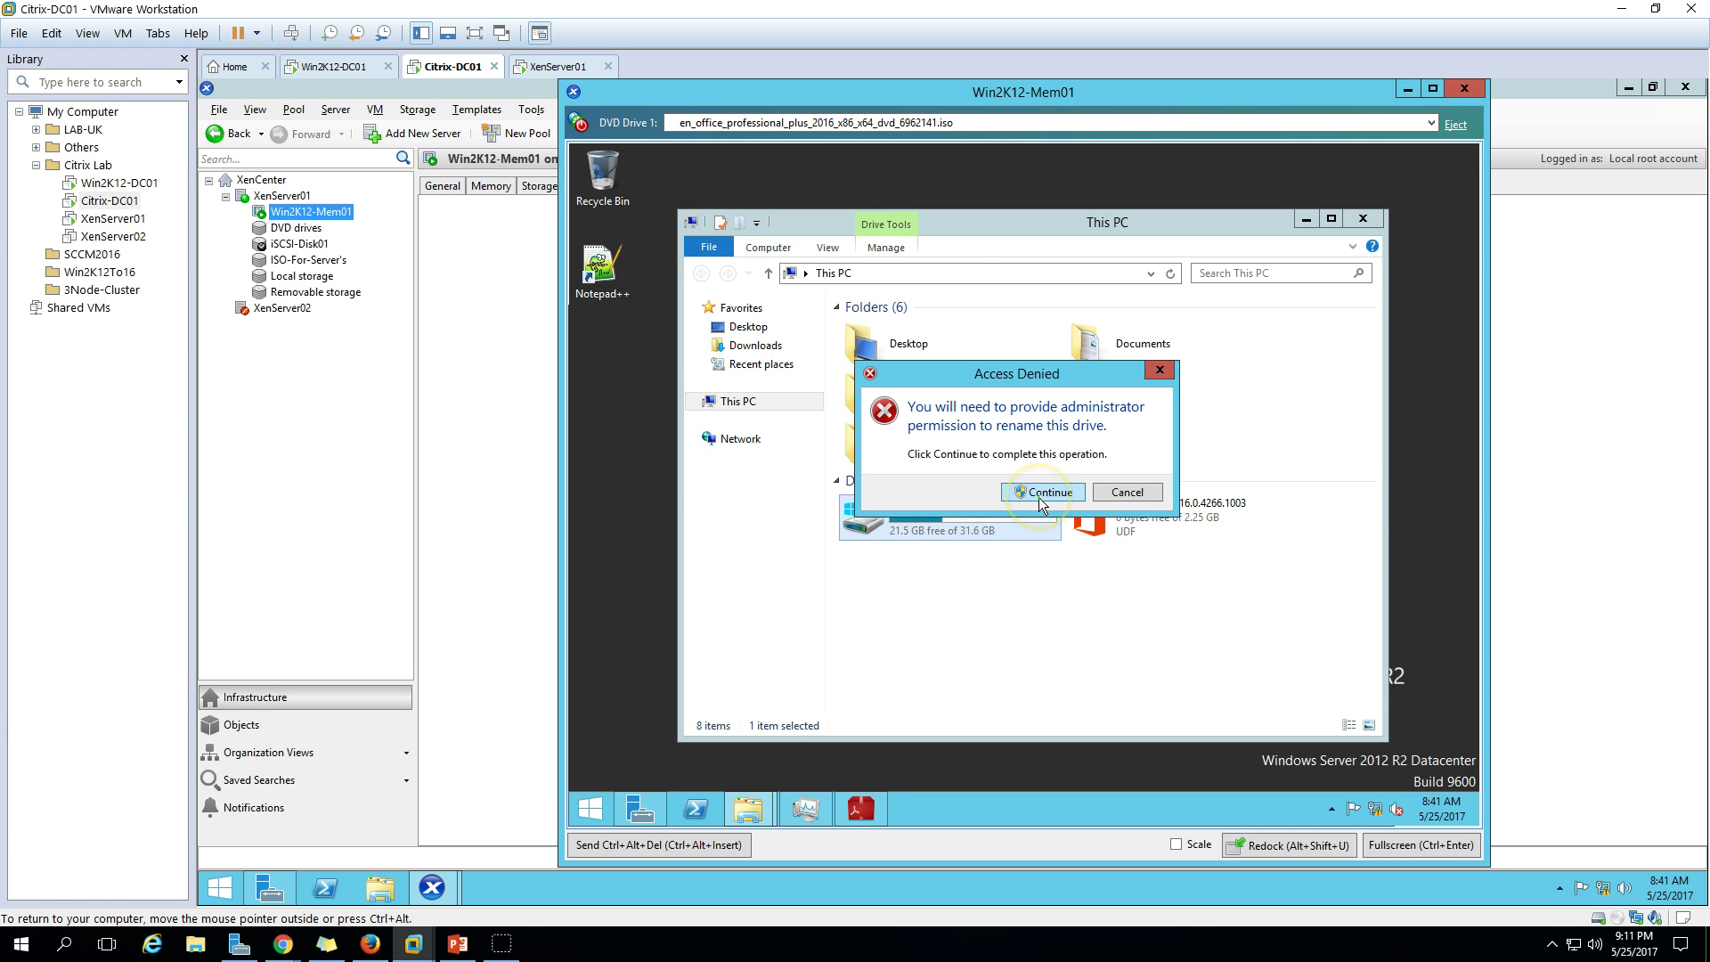
{"action": "left_click", "coordinate": [1042, 493]}
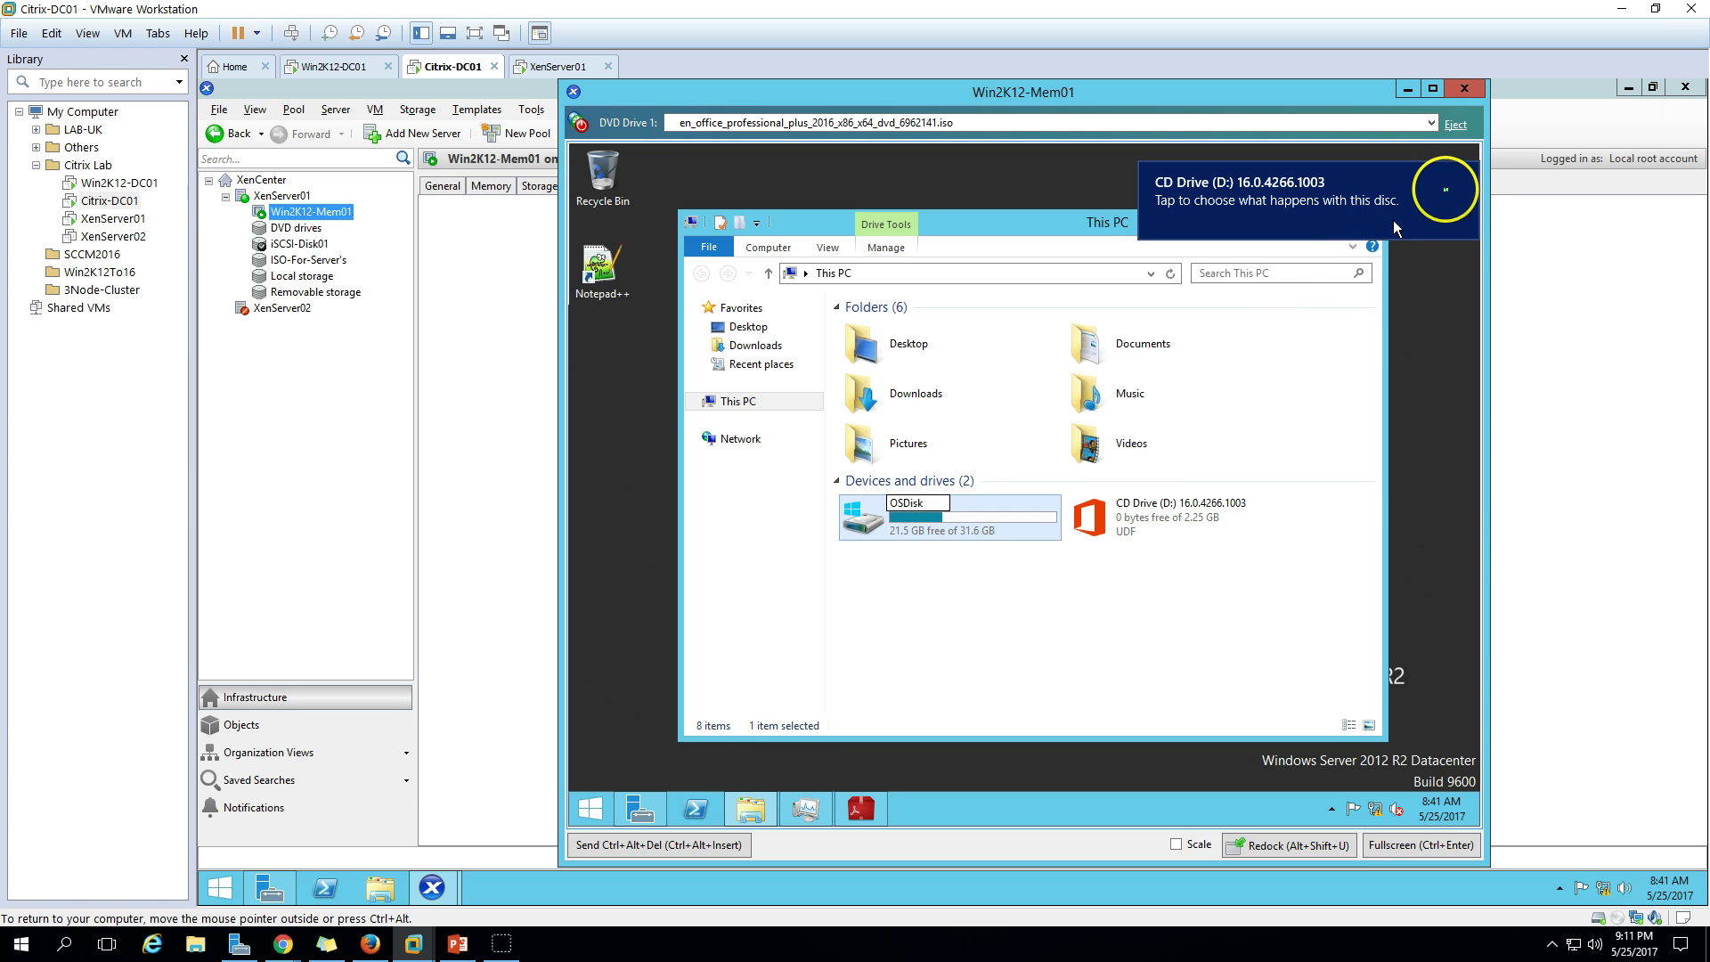
{"action": "left_click", "coordinate": [1466, 175]}
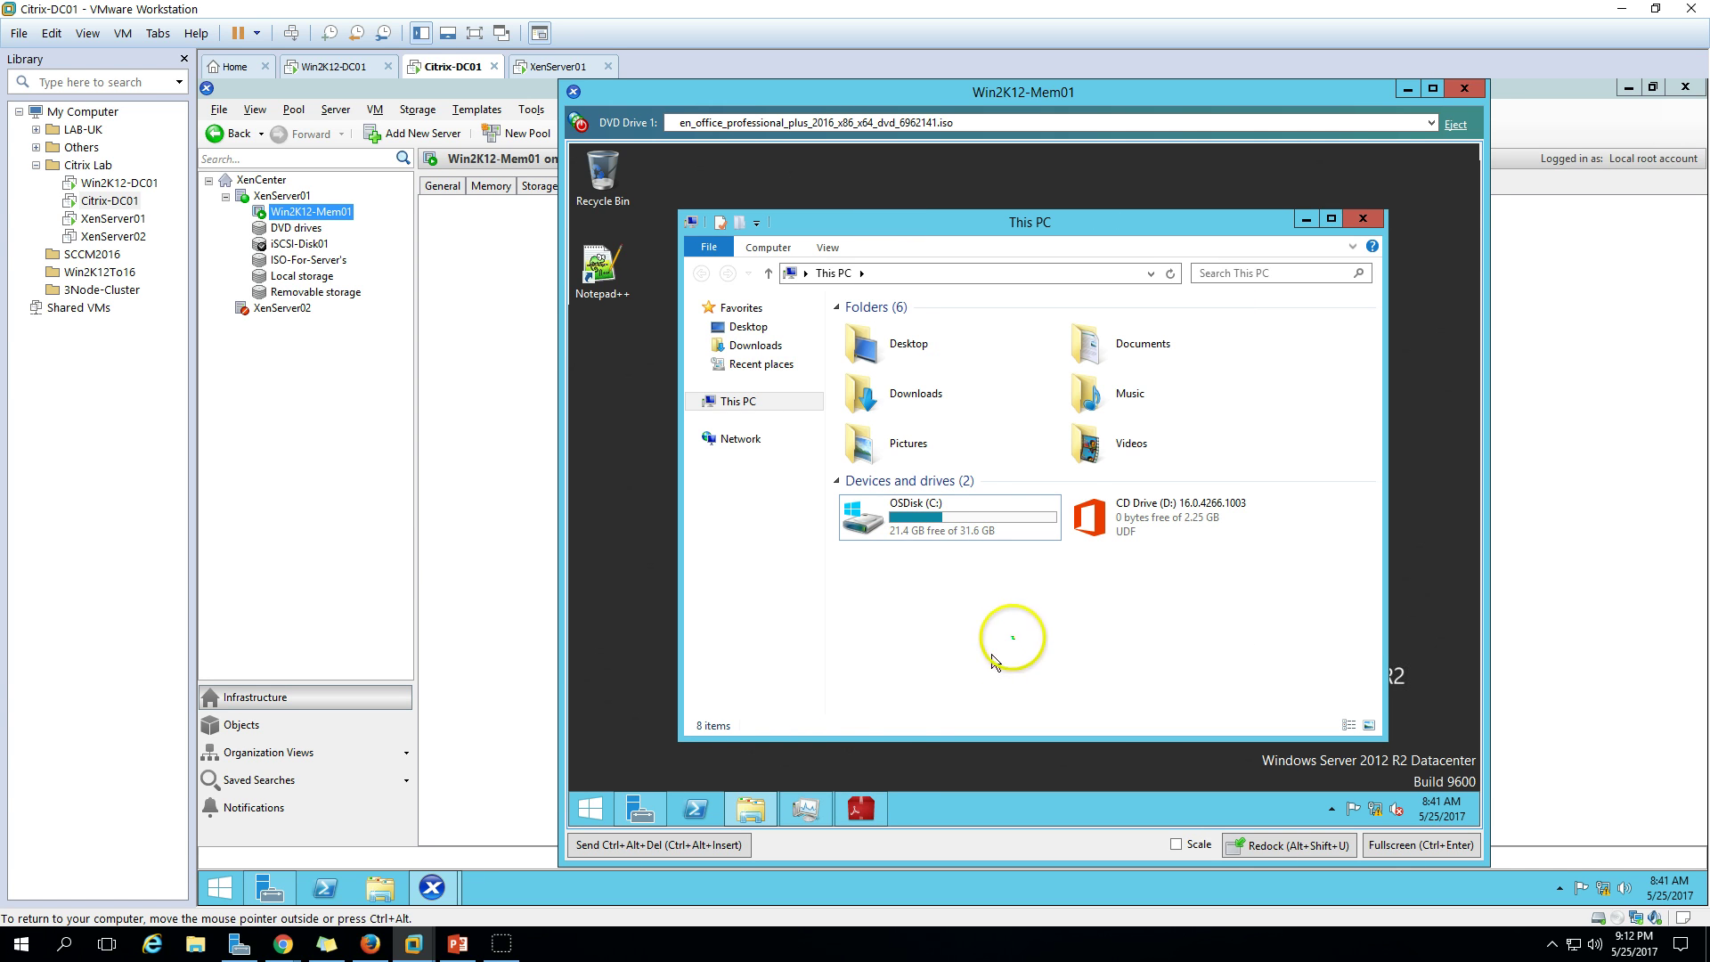
Start installing Adobe Reader XI 11.0.03 with 'Manually check for and install updates' selected.
{"action": "left_click", "coordinate": [877, 806]}
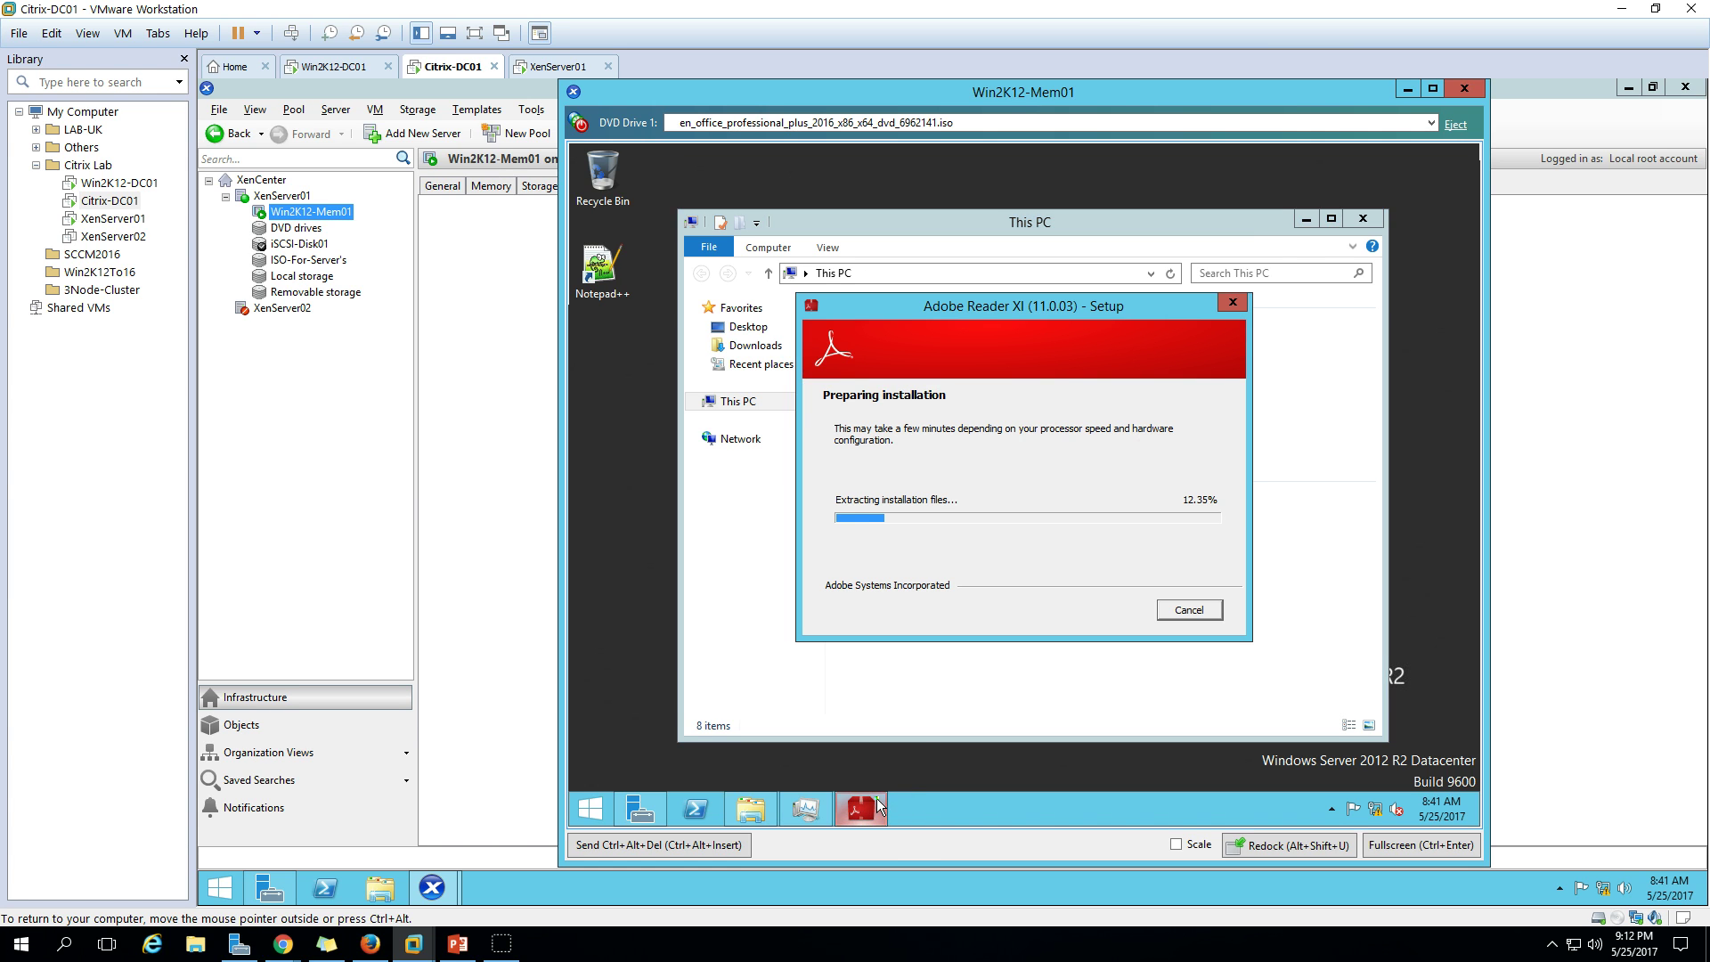
{"action": "left_click", "coordinate": [1306, 221]}
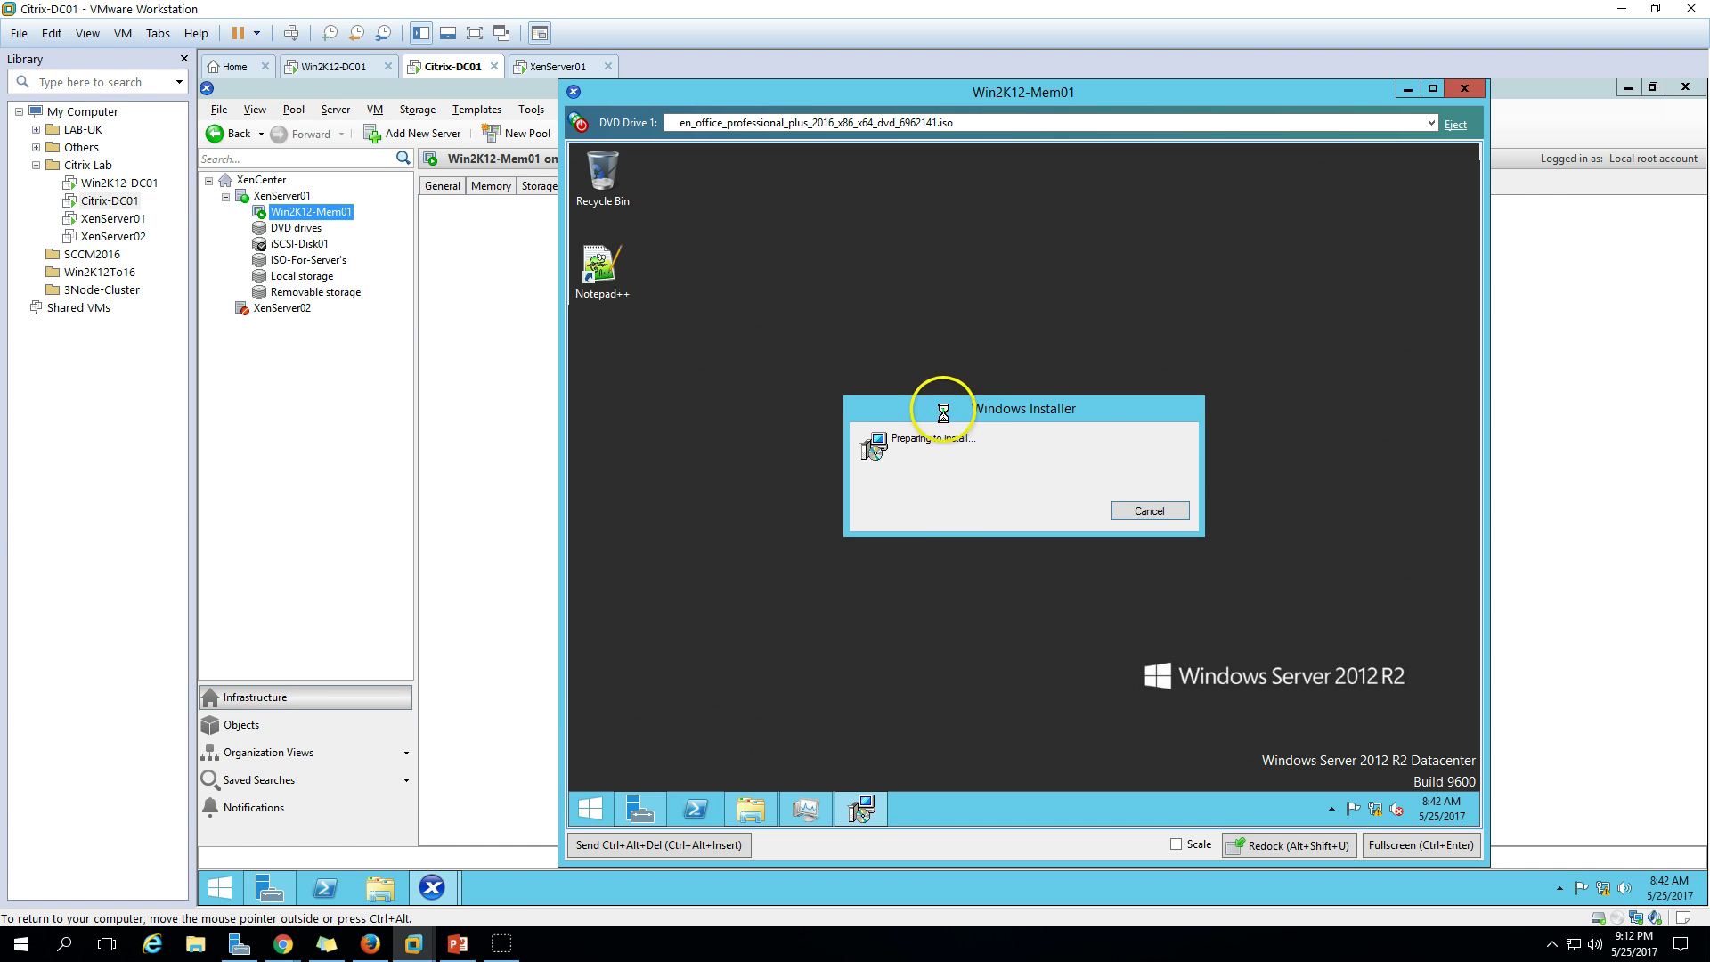
{"action": "left_click_drag", "start_coordinate": [945, 409], "coordinate": [948, 384]}
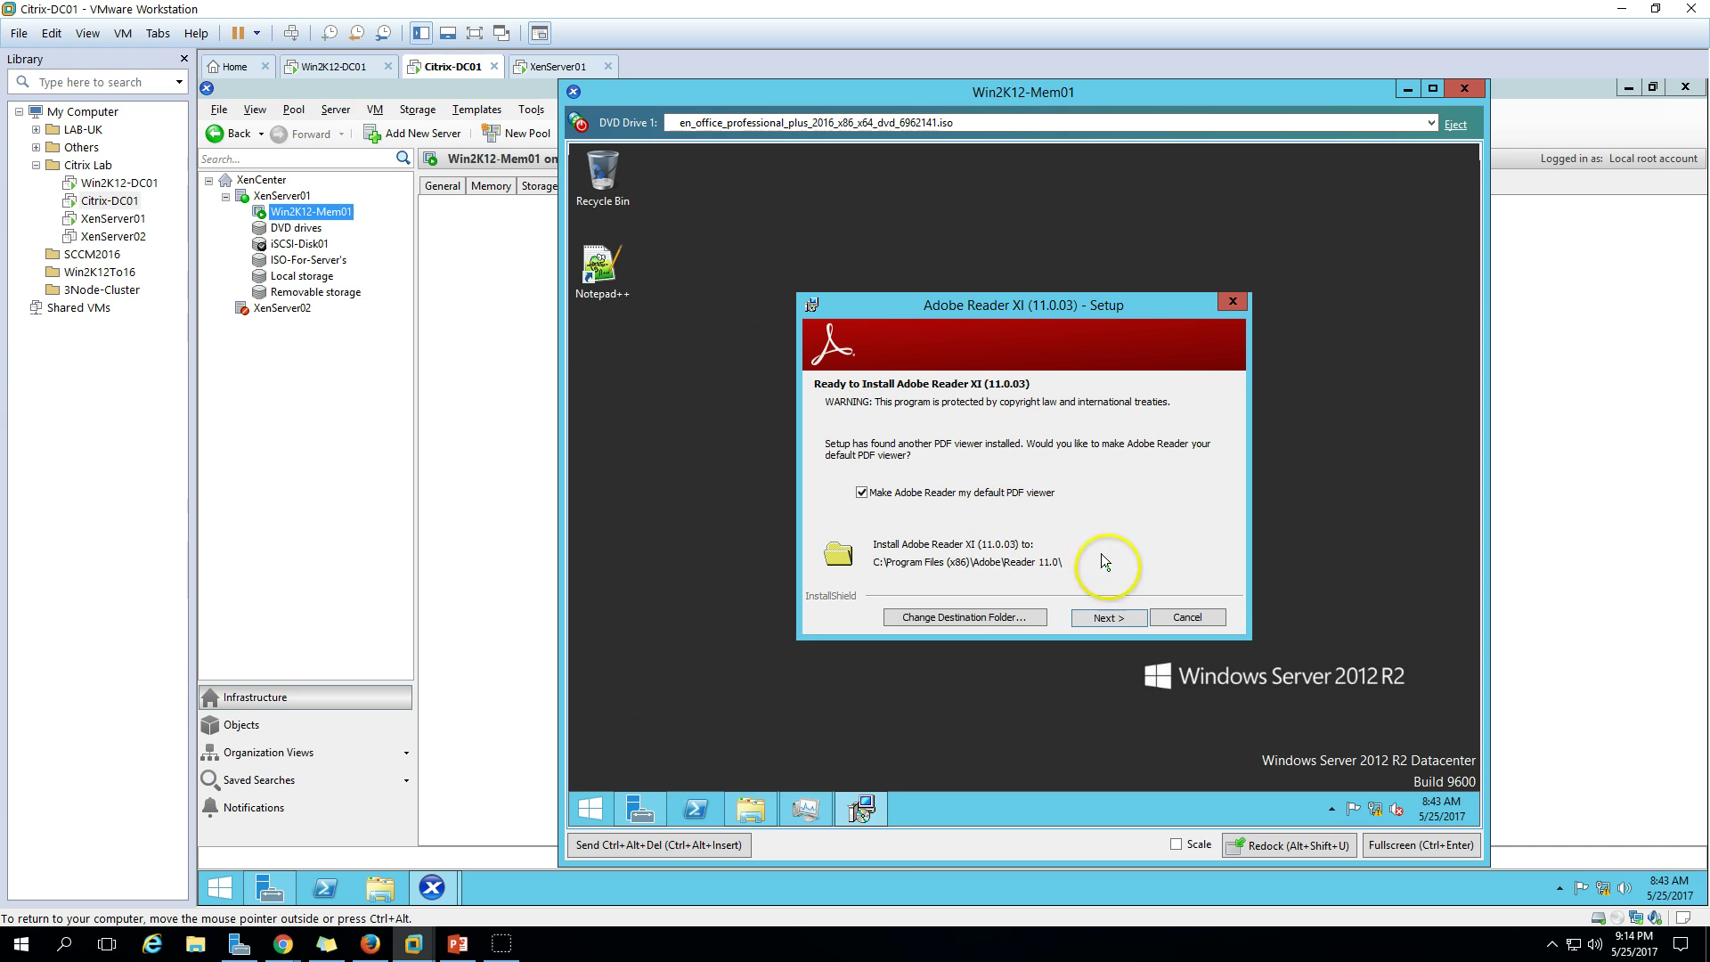
{"action": "left_click", "coordinate": [1119, 618]}
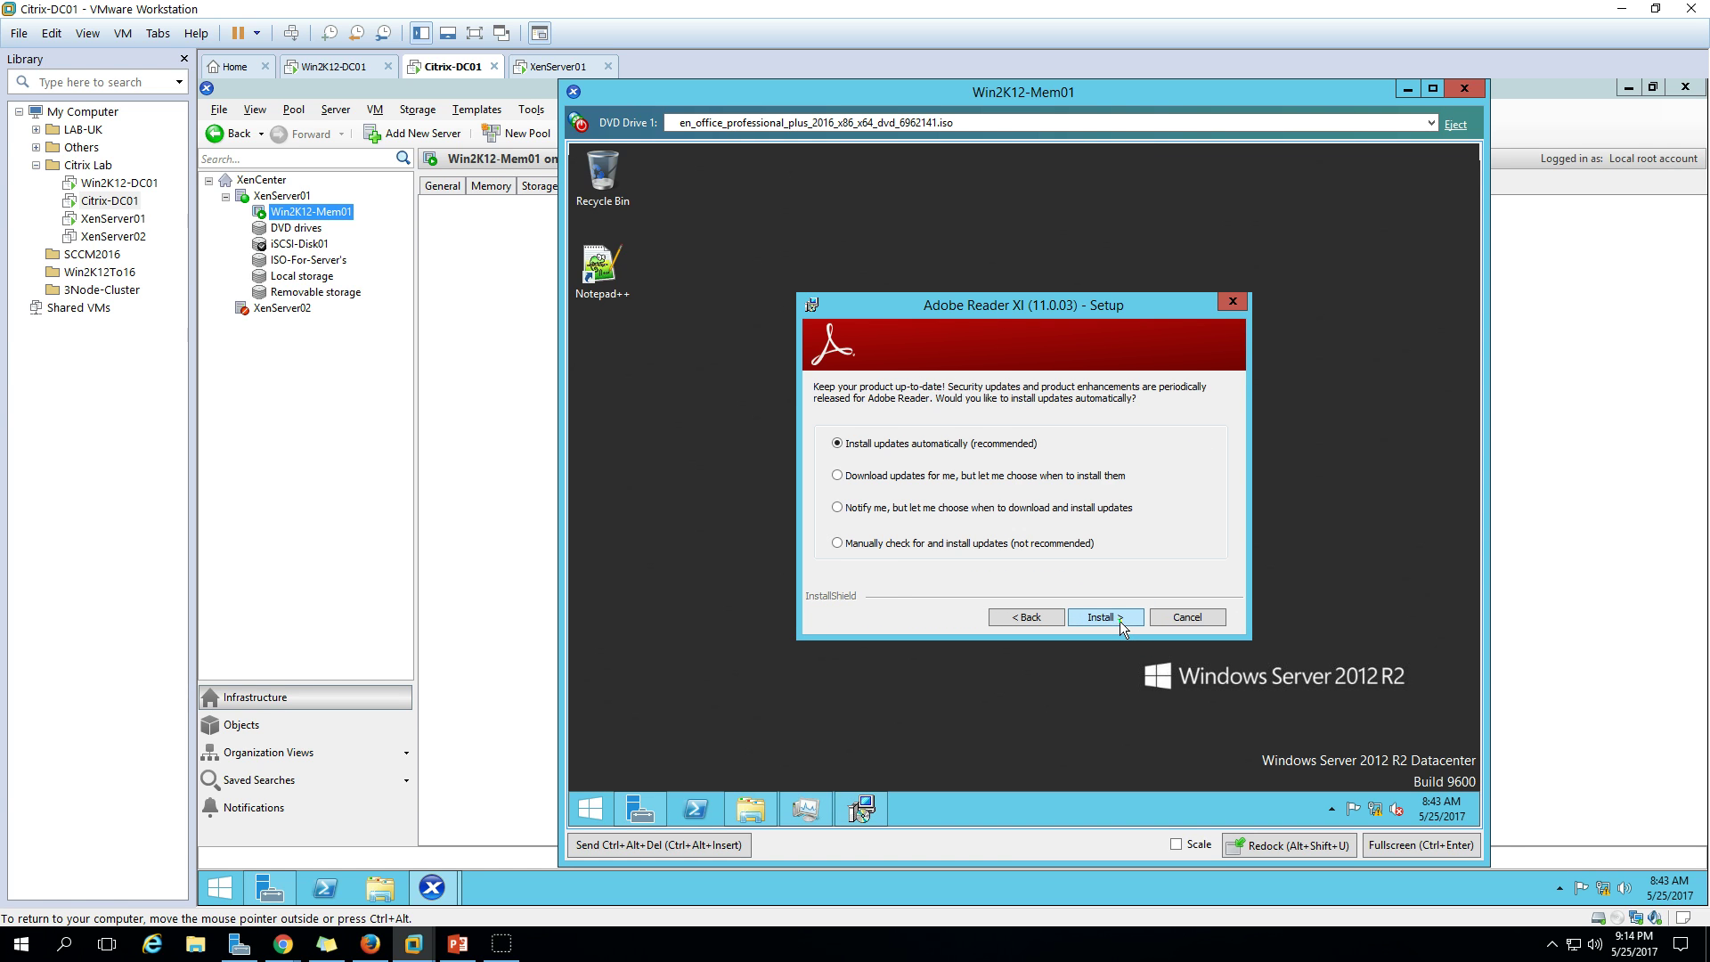
{"action": "left_click", "coordinate": [924, 546]}
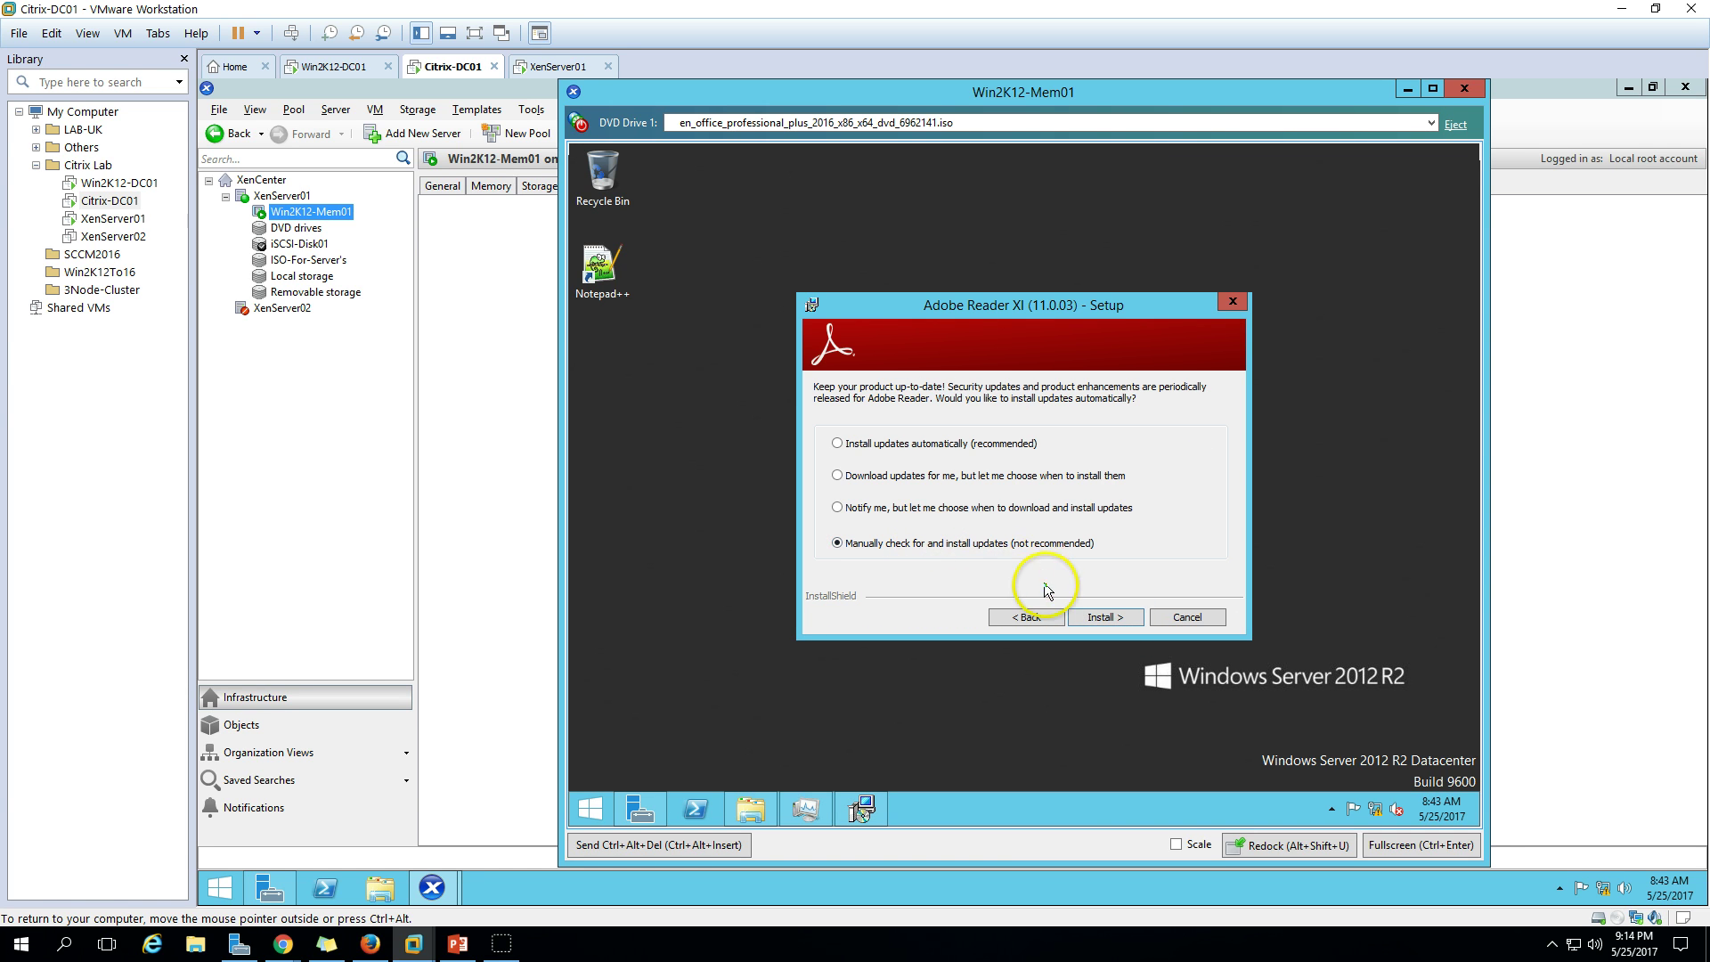
{"action": "left_click", "coordinate": [1111, 618]}
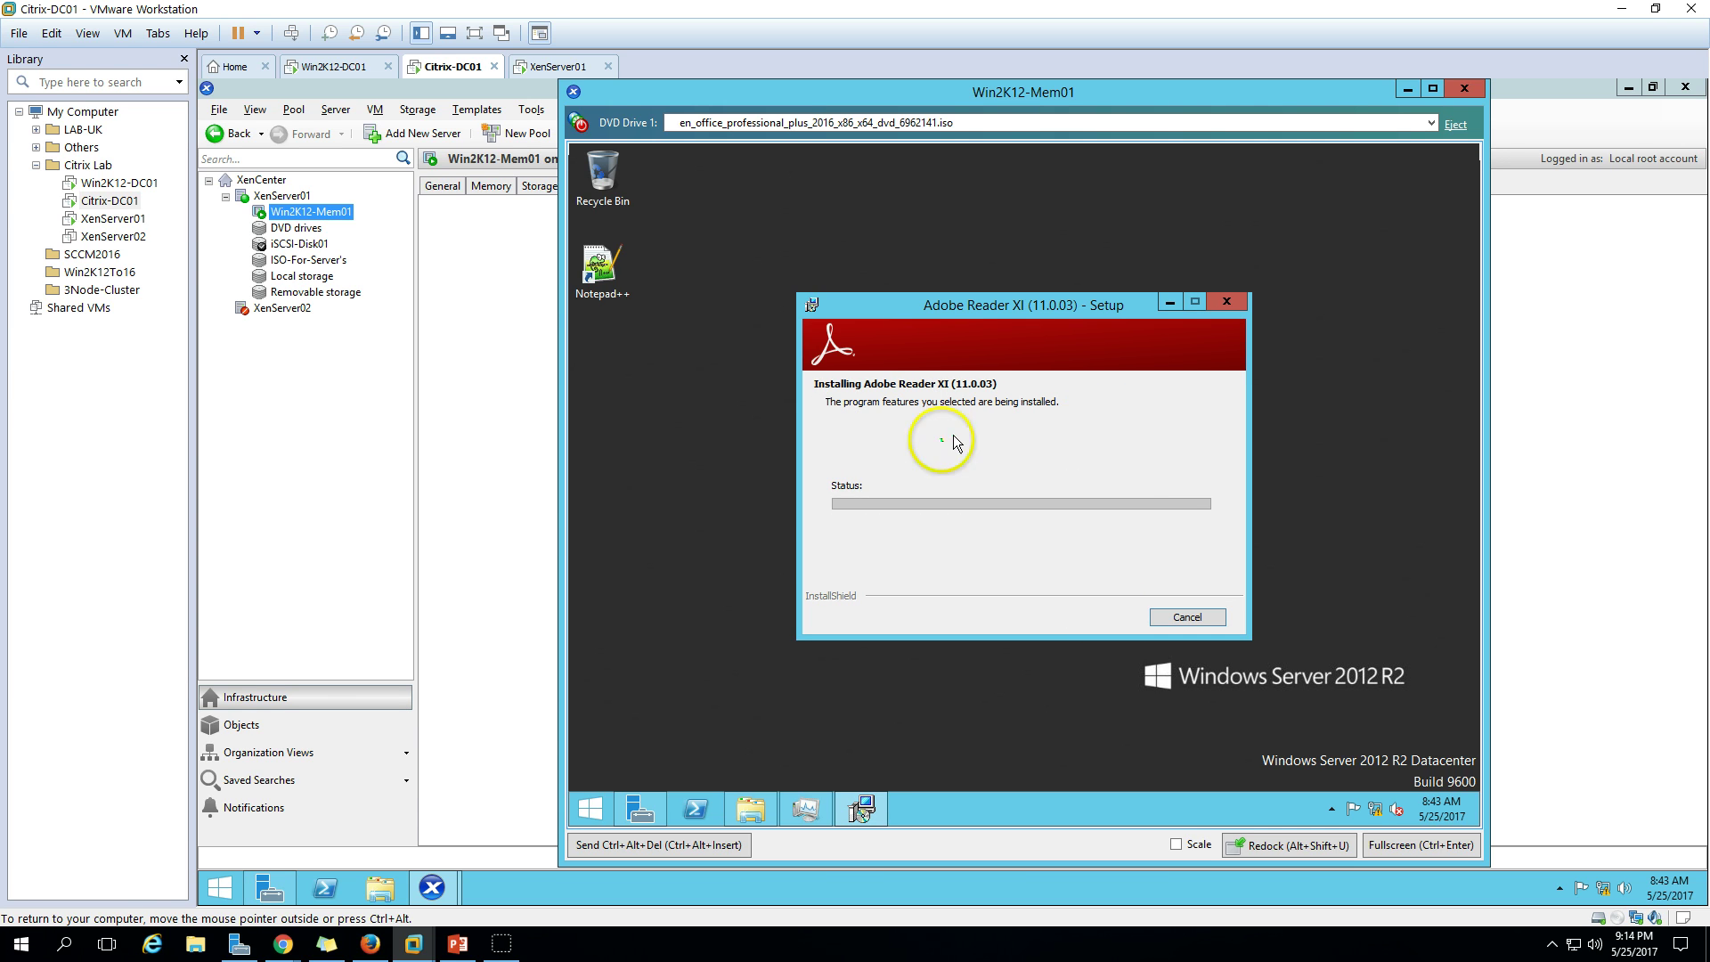
{"action": "left_click", "coordinate": [708, 584]}
Open Control Panel on the VM, view it by small icons, and maximize the window.
{"action": "left_click", "coordinate": [592, 804]}
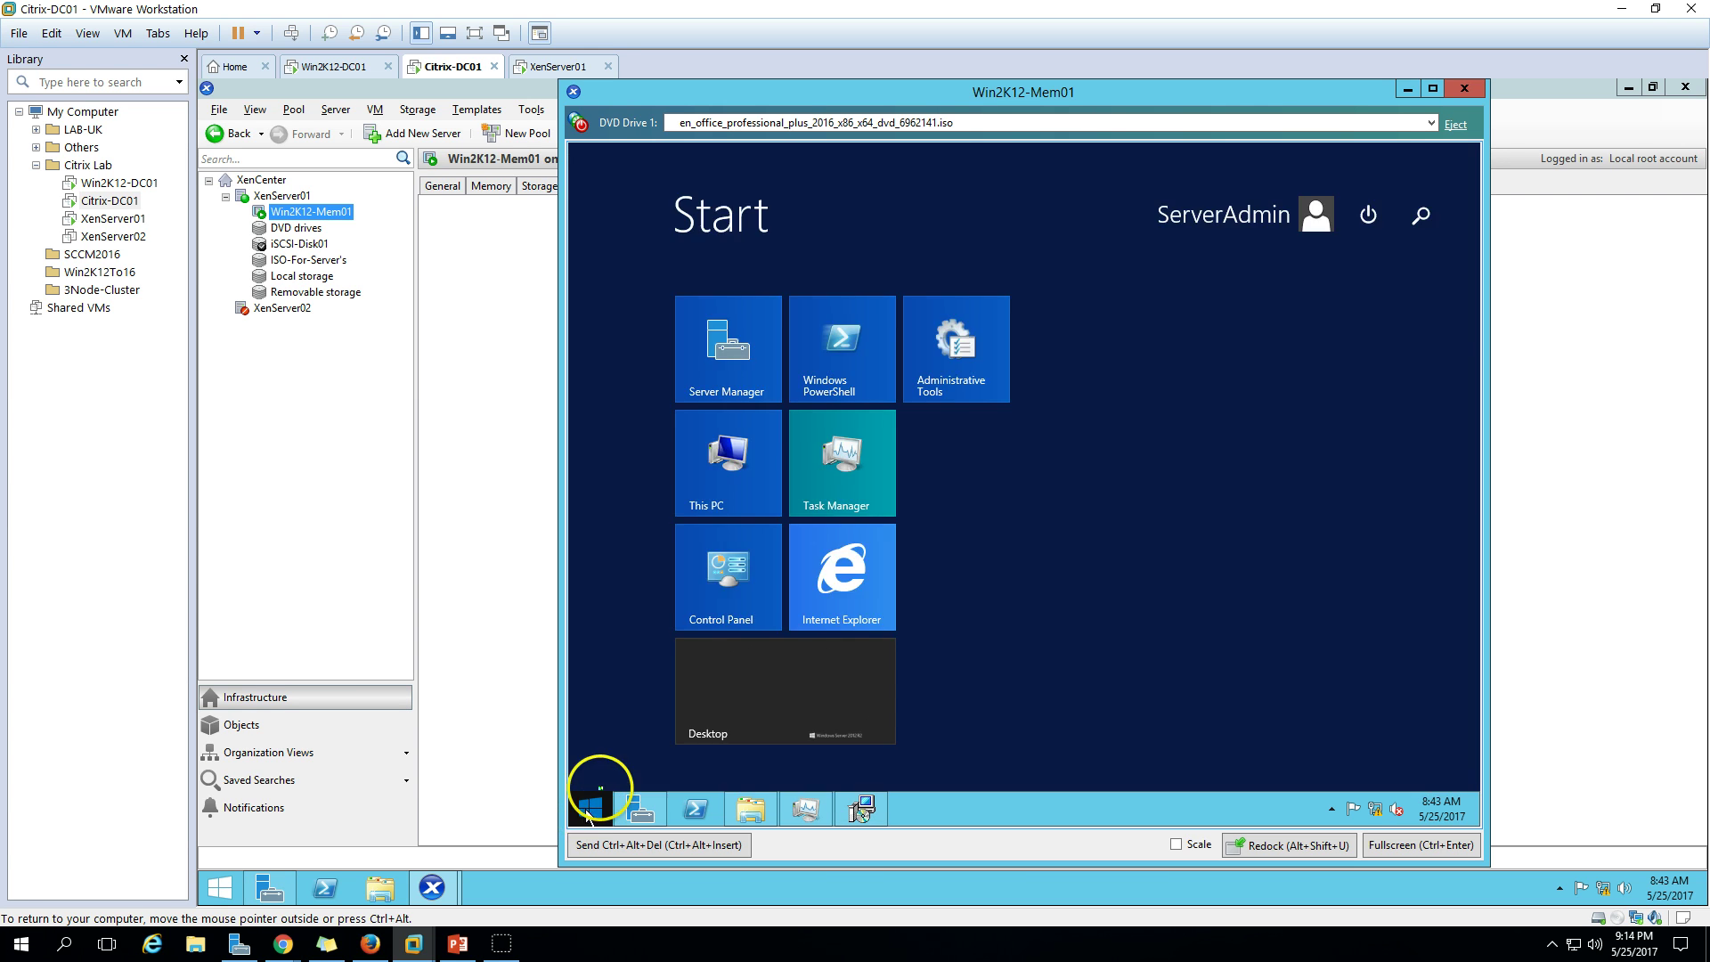
{"action": "left_click", "coordinate": [718, 574]}
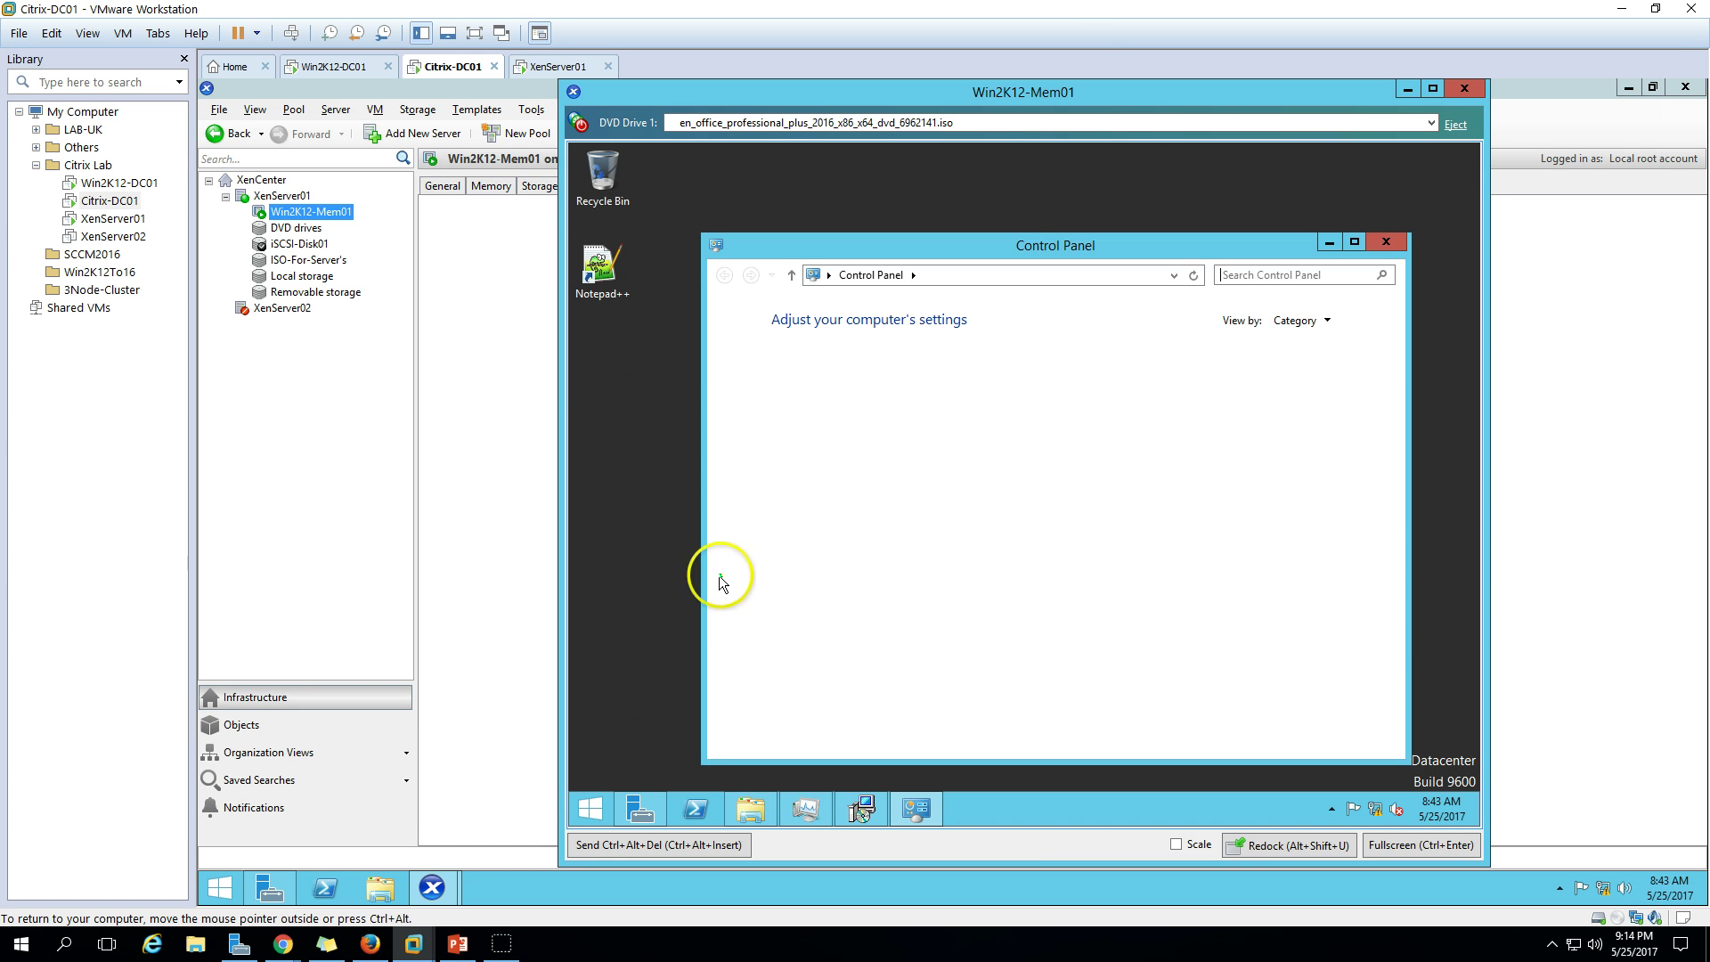
{"action": "left_click", "coordinate": [1303, 323]}
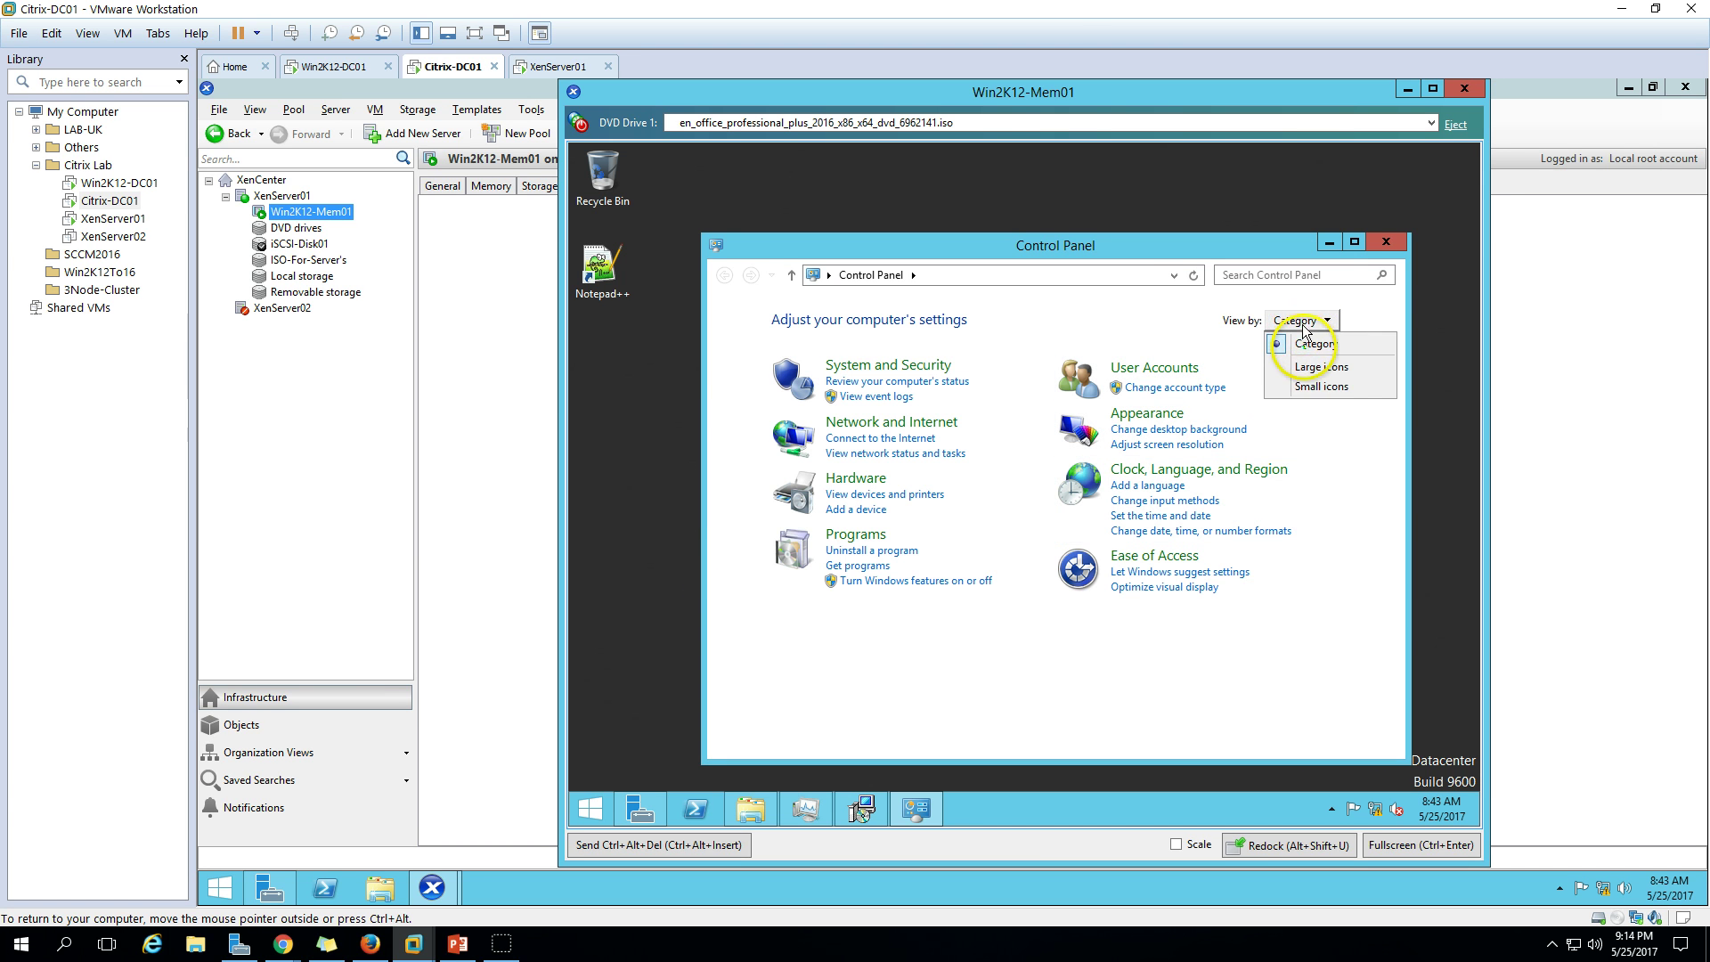
{"action": "left_click", "coordinate": [1305, 382]}
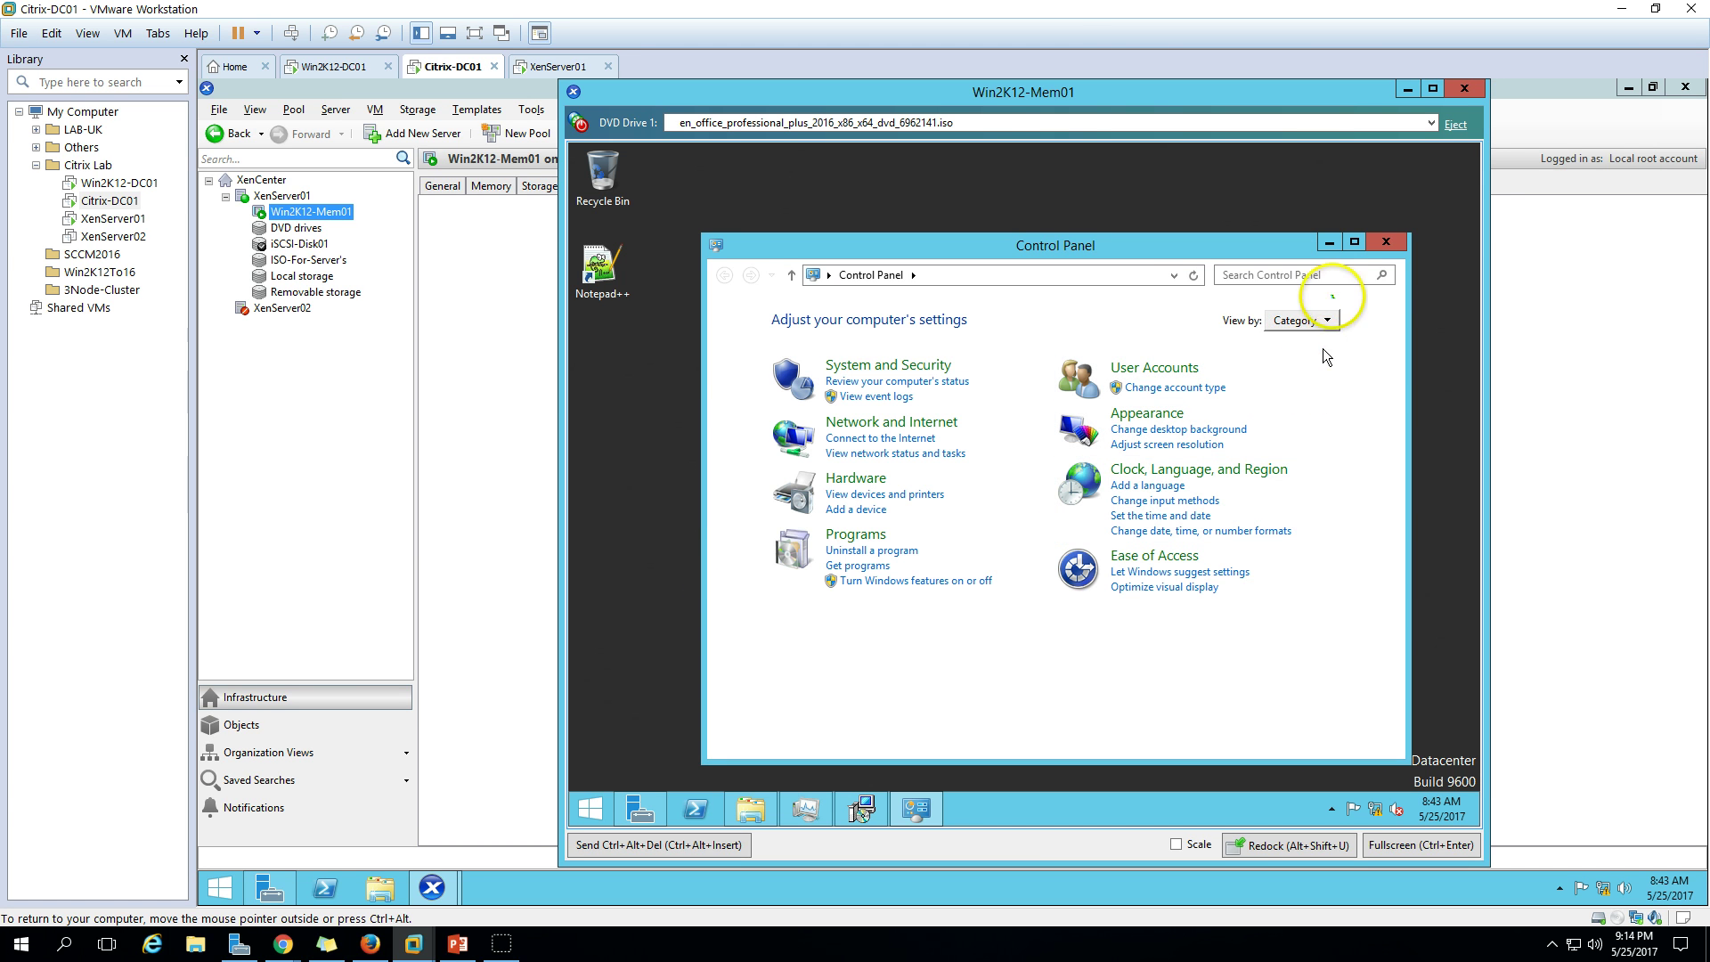
{"action": "left_click", "coordinate": [1354, 242]}
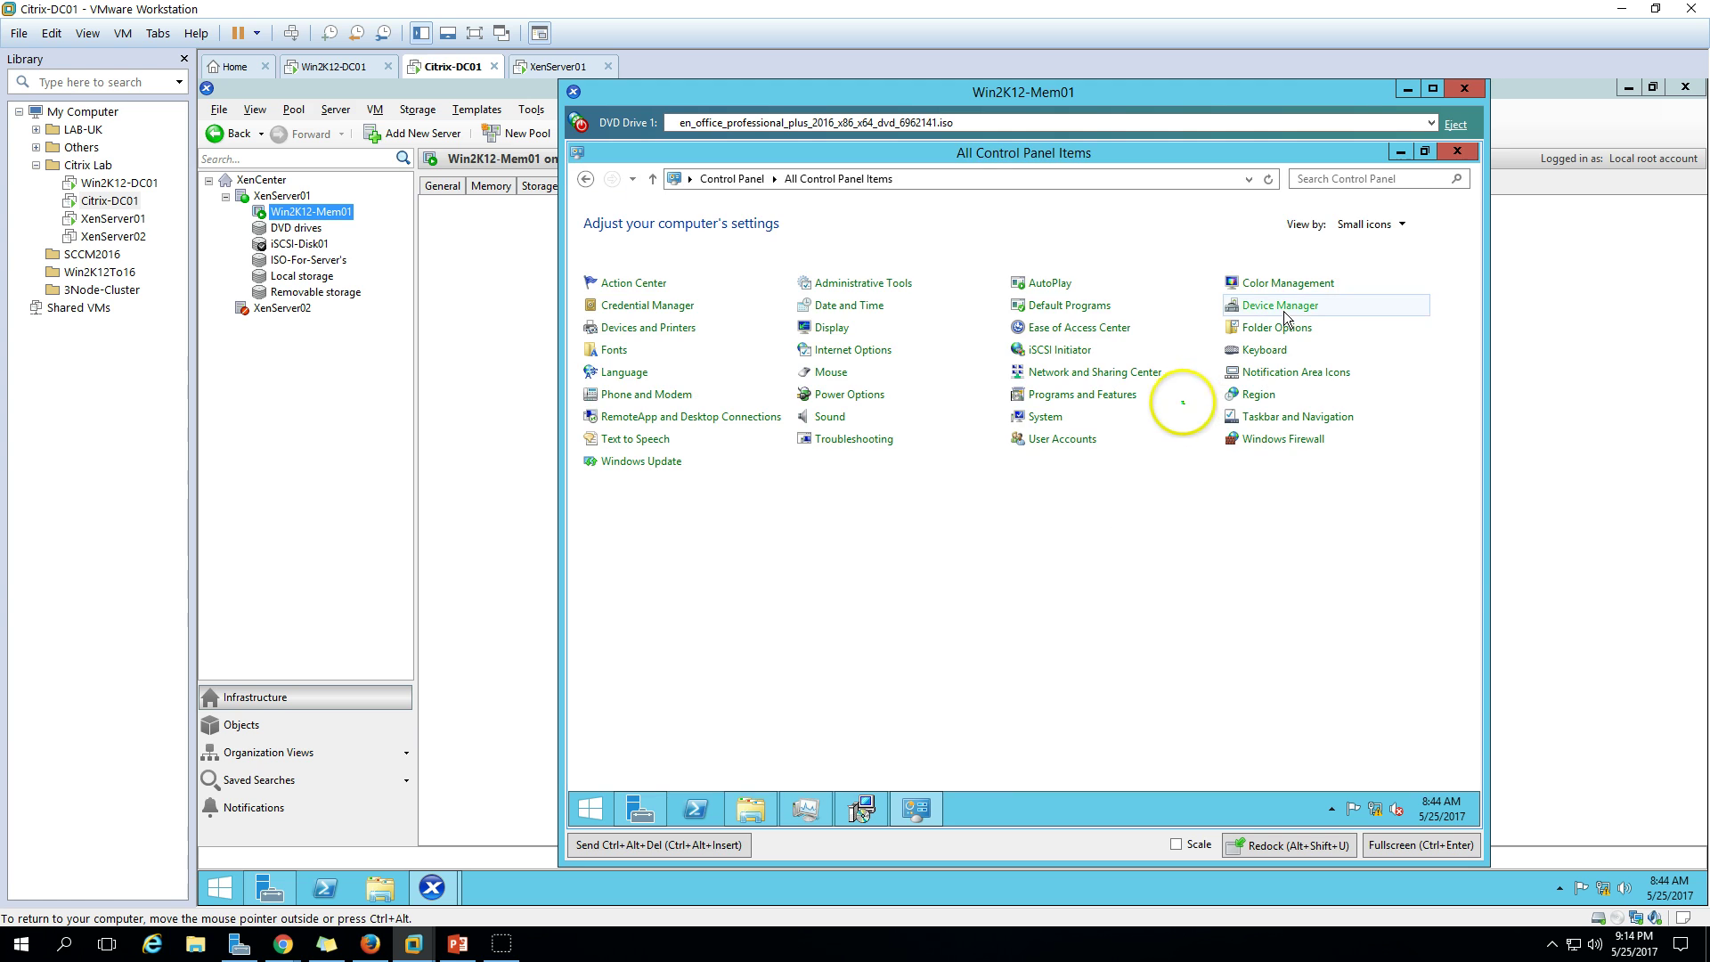
Turn on automatic updates in Windows Update, then close the Windows Update window.
{"action": "left_click", "coordinate": [662, 470]}
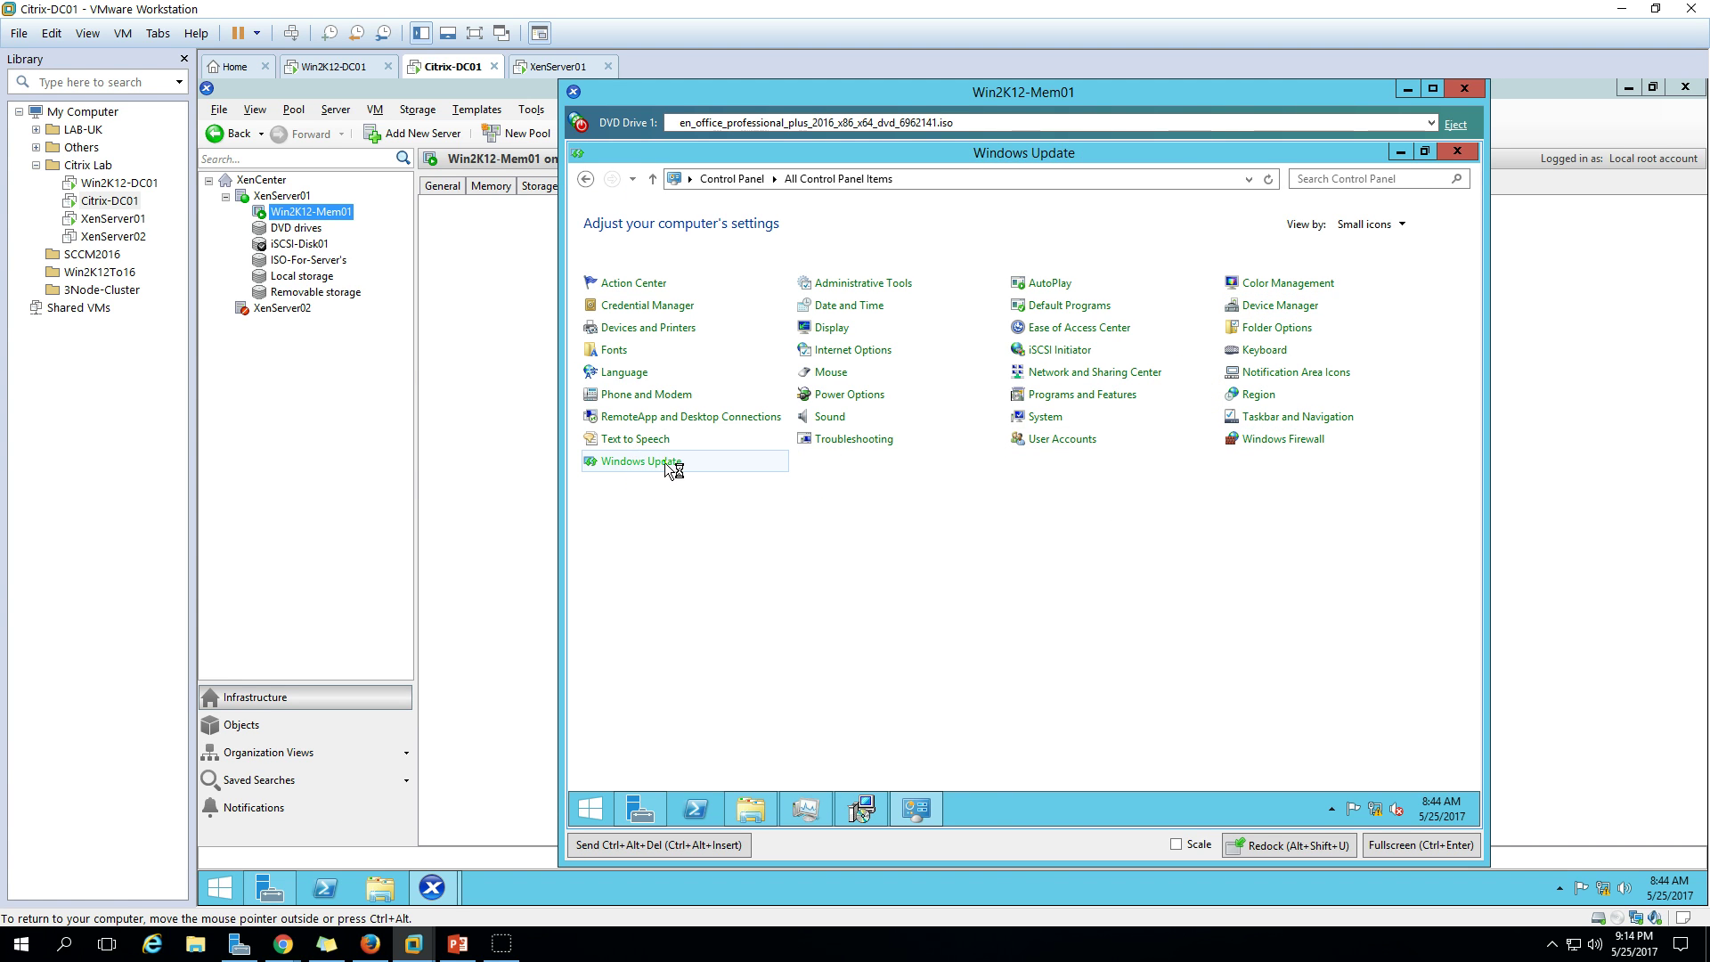
{"action": "left_click", "coordinate": [659, 463]}
{"action": "left_click", "coordinate": [926, 508]}
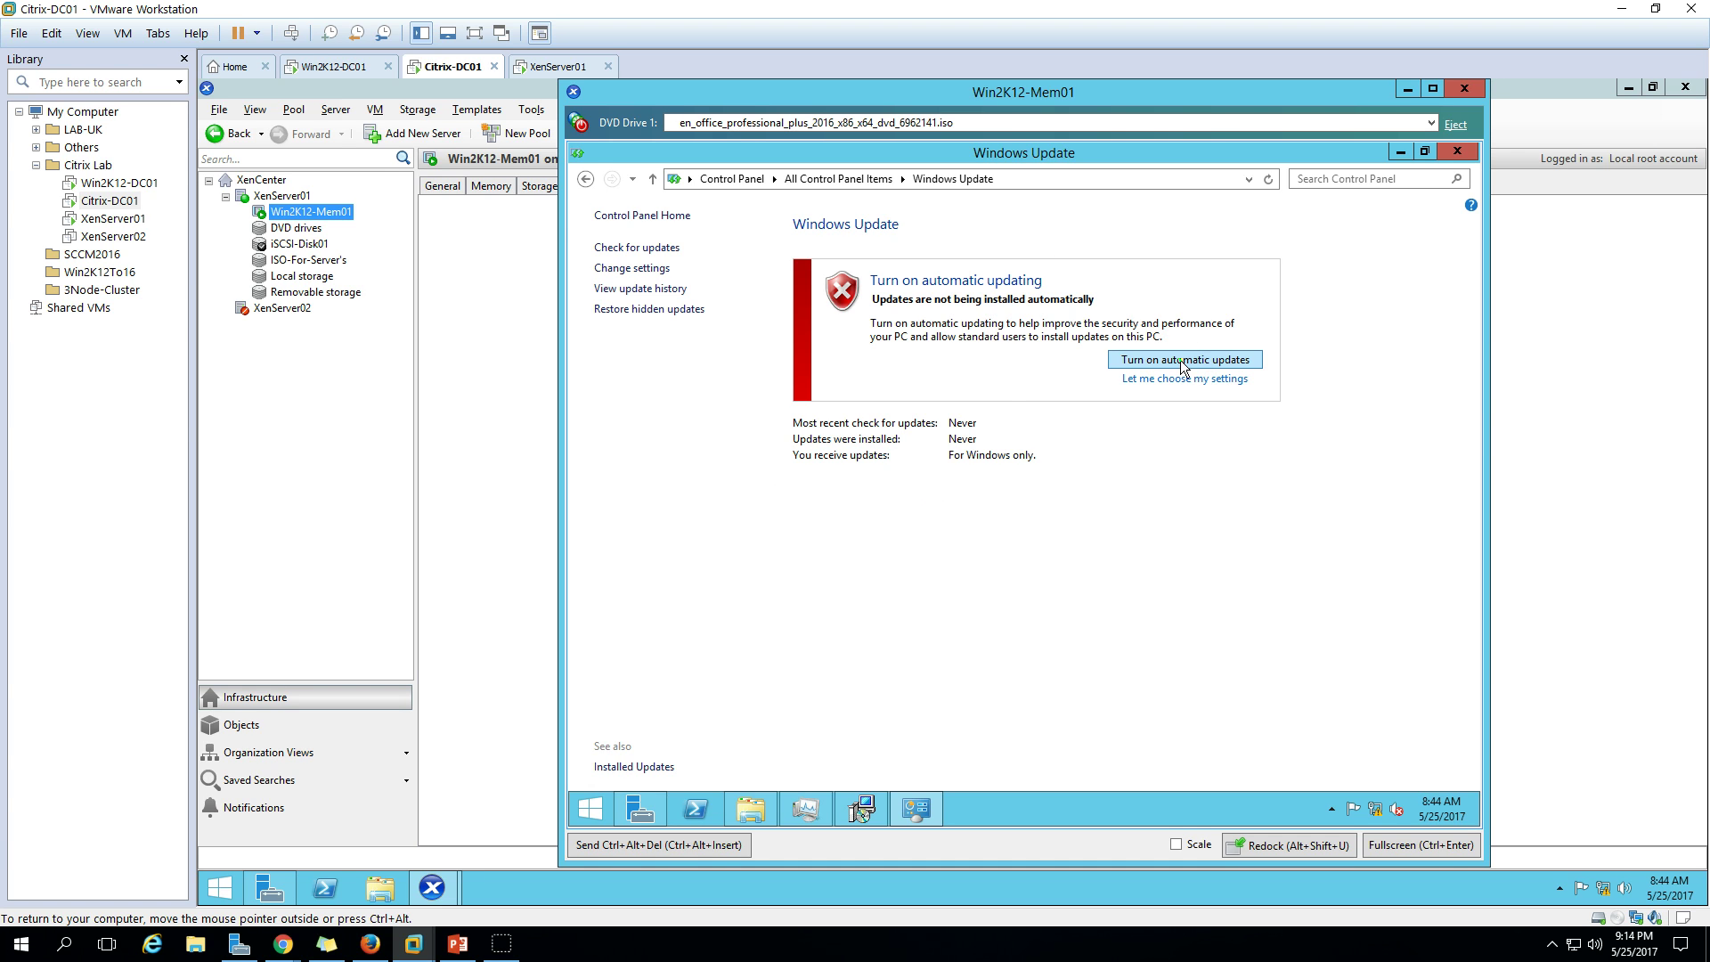
{"action": "left_click", "coordinate": [1179, 360]}
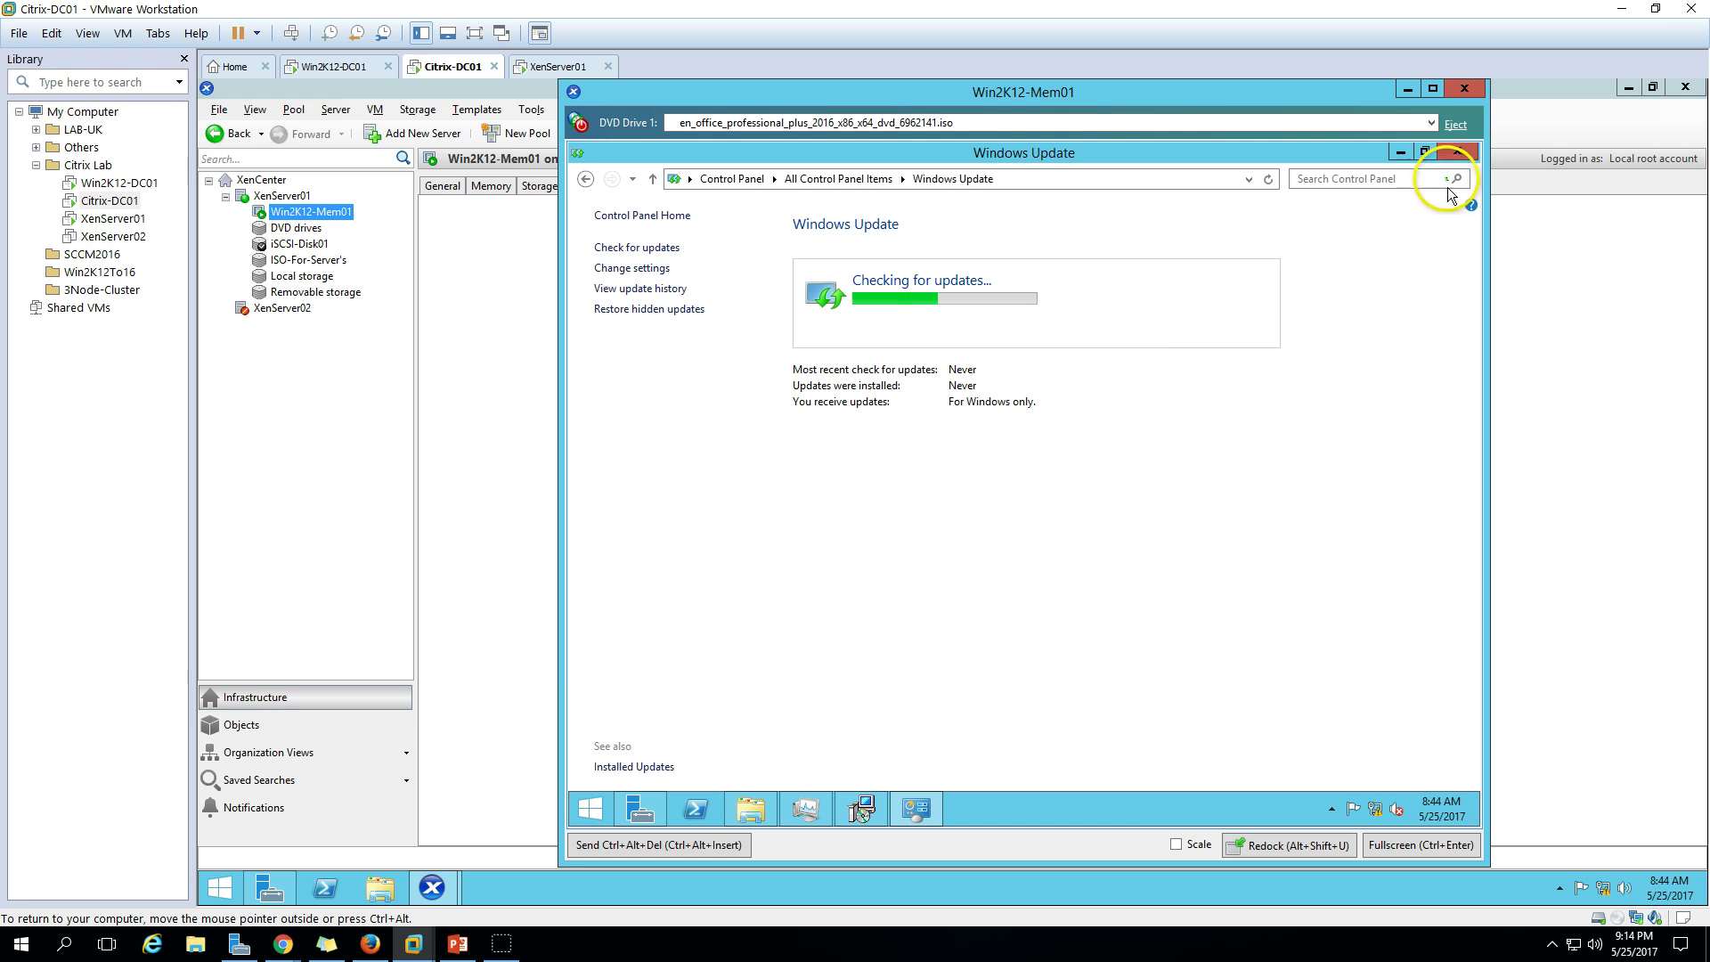
{"action": "left_click", "coordinate": [1457, 151]}
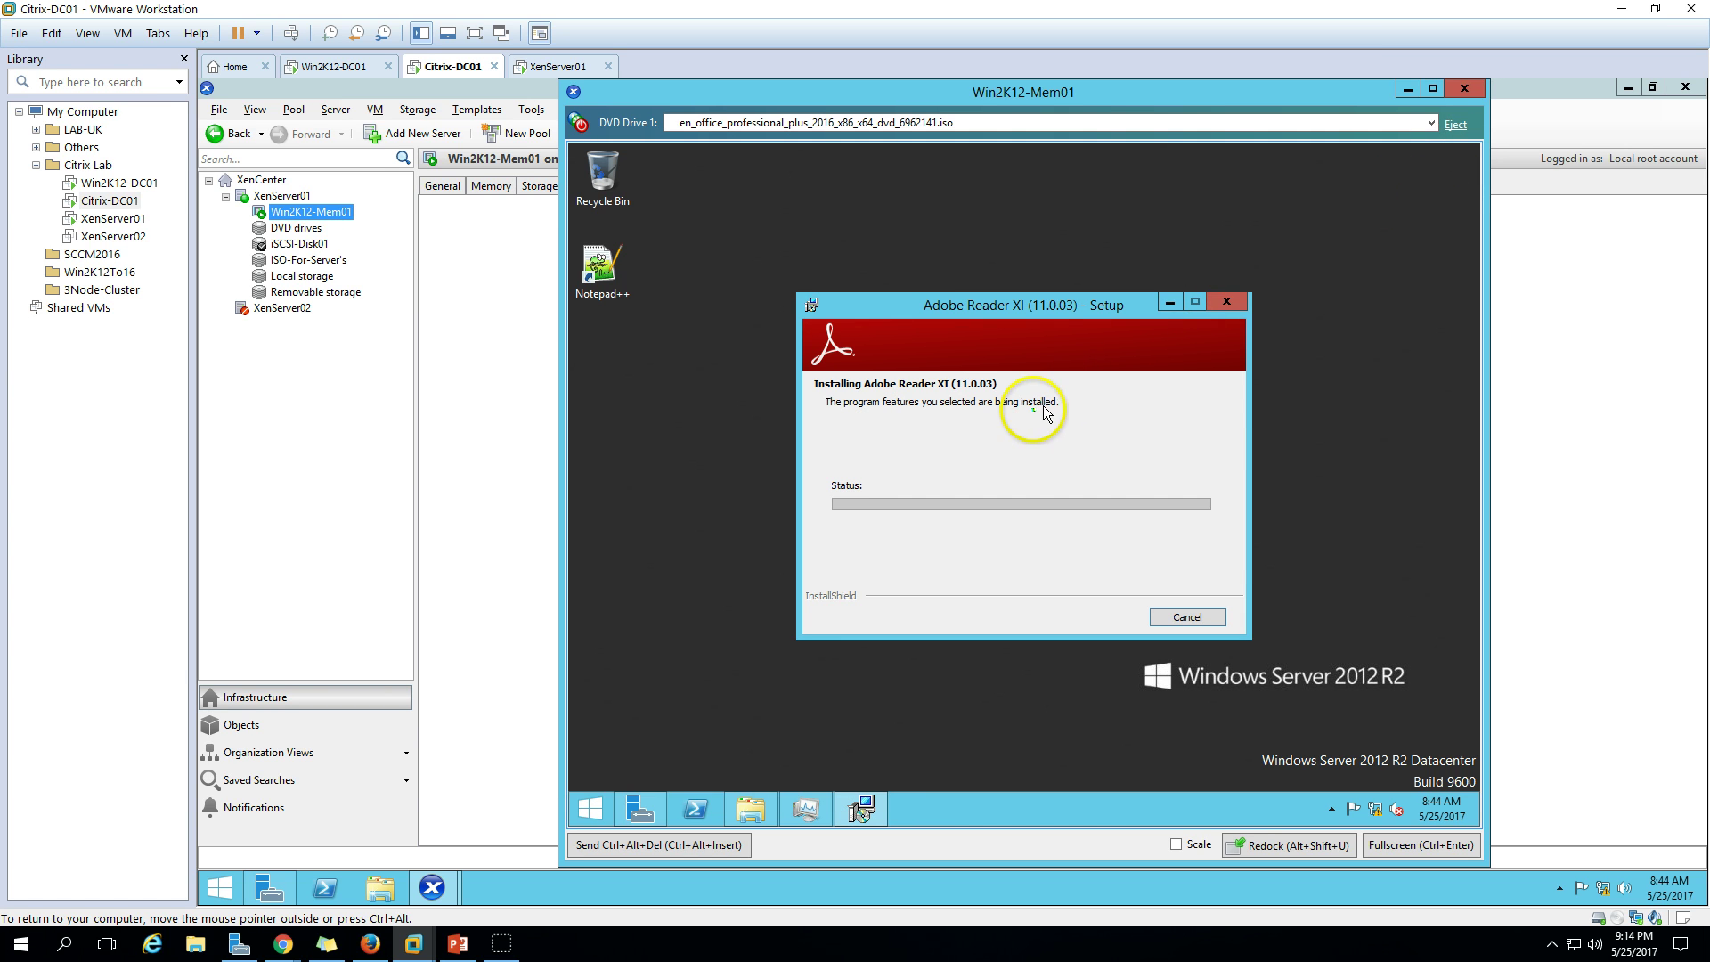
Refresh the VM desktop and finish the Adobe Reader XI 11.0.03 setup.
{"action": "right_click", "coordinate": [724, 382]}
{"action": "mouse_move", "coordinate": [774, 431]}
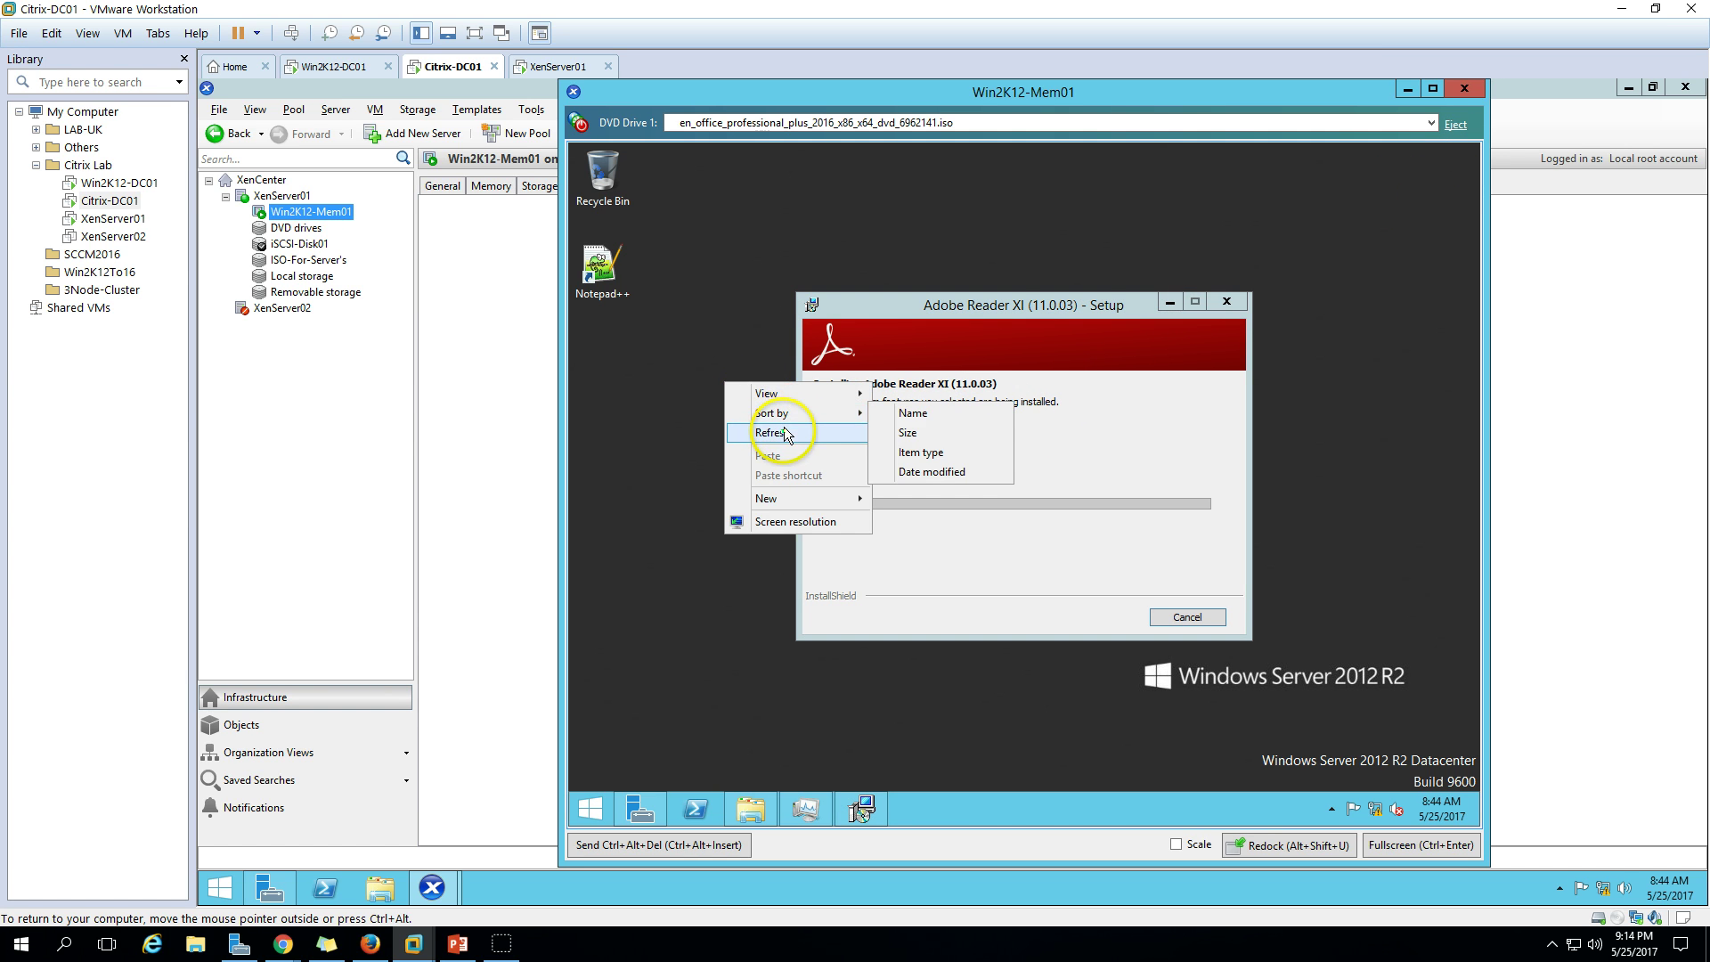
{"action": "left_click", "coordinate": [1011, 431]}
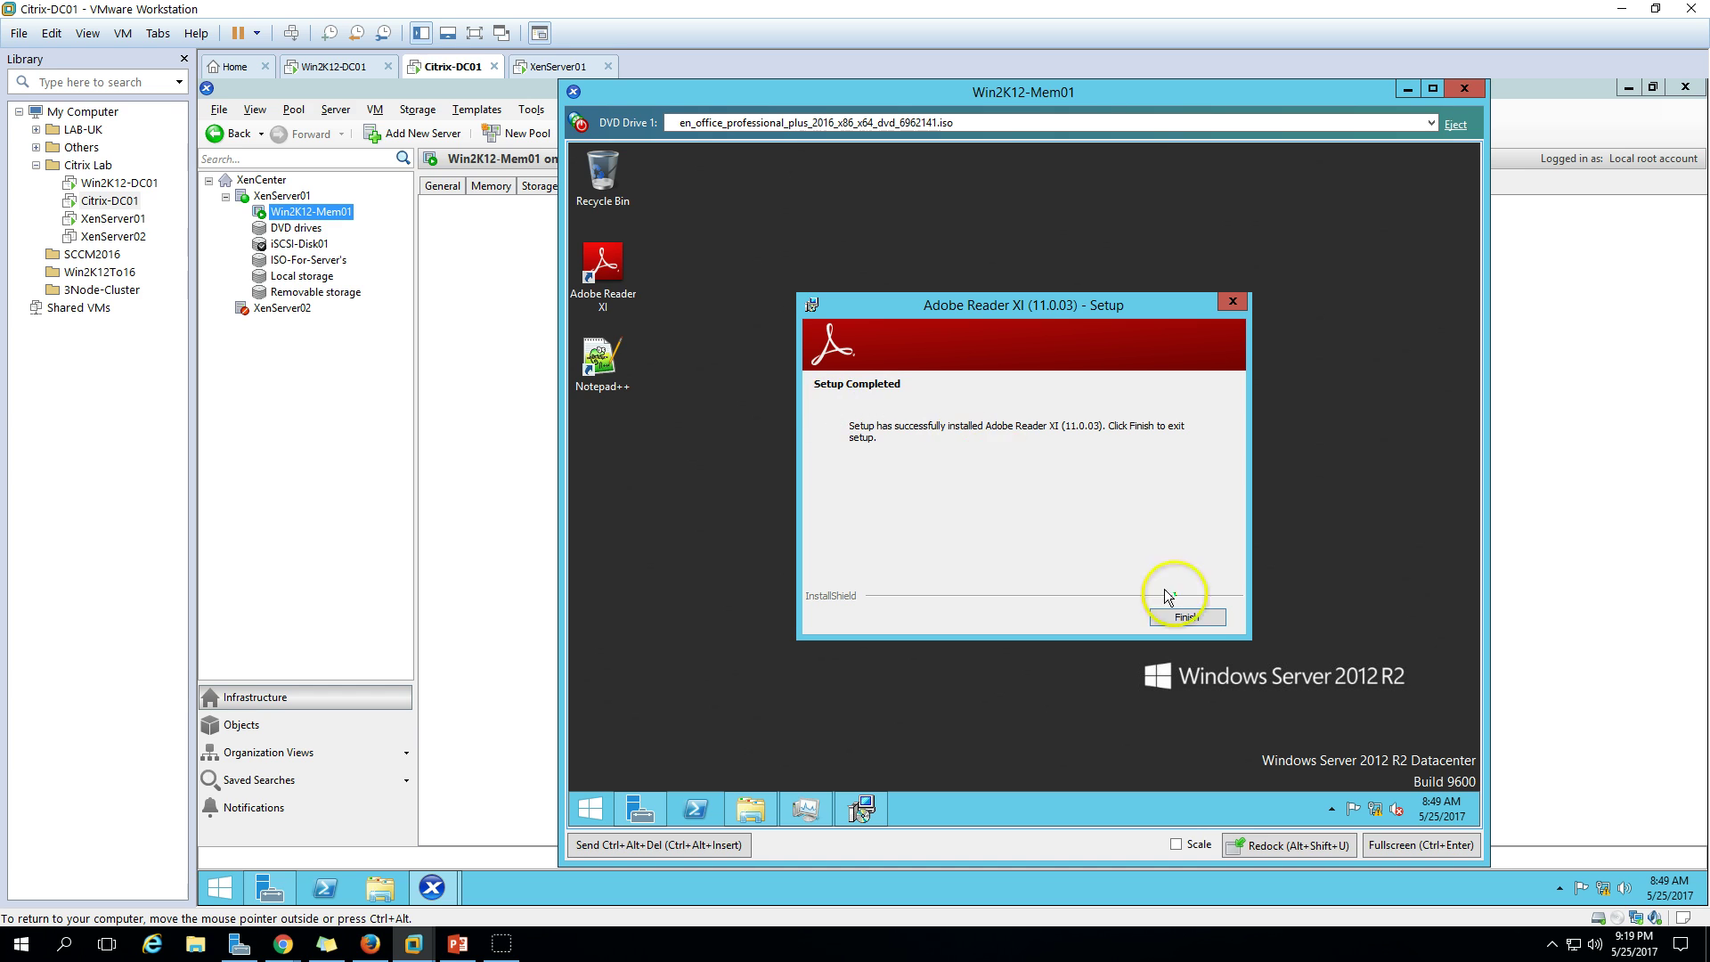
{"action": "left_click", "coordinate": [1192, 618]}
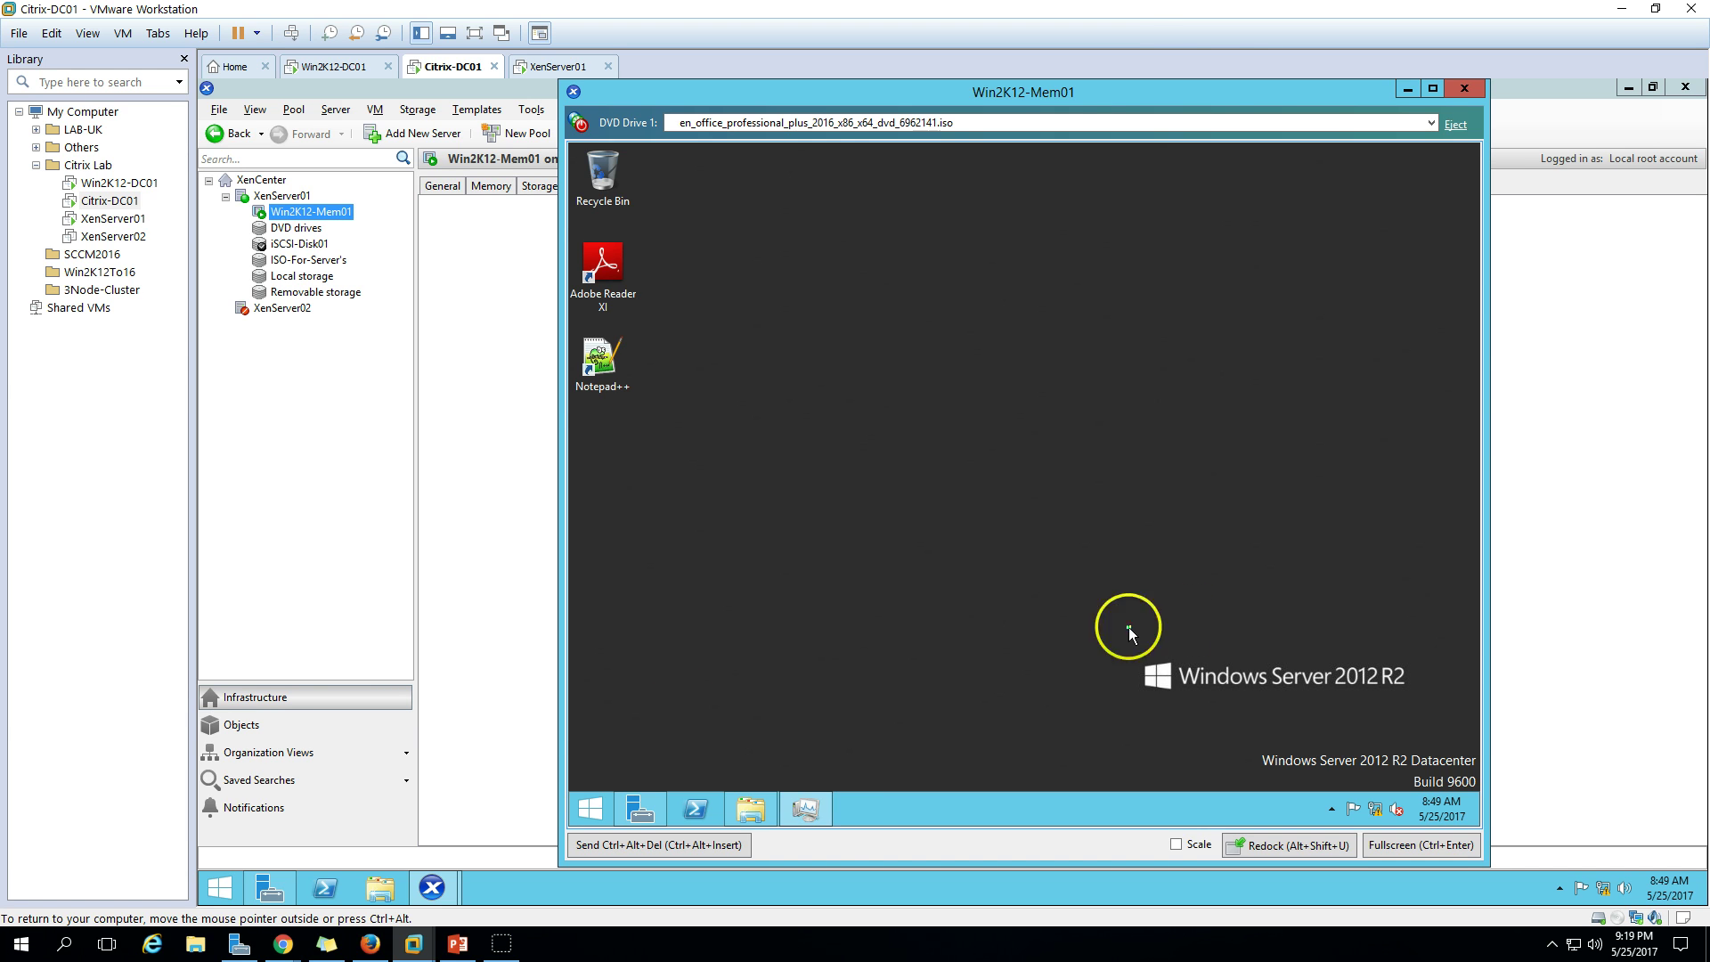
Run the Office 2016 setup from CD Drive (D:) and approve the UAC prompt.
{"action": "left_click", "coordinate": [753, 810]}
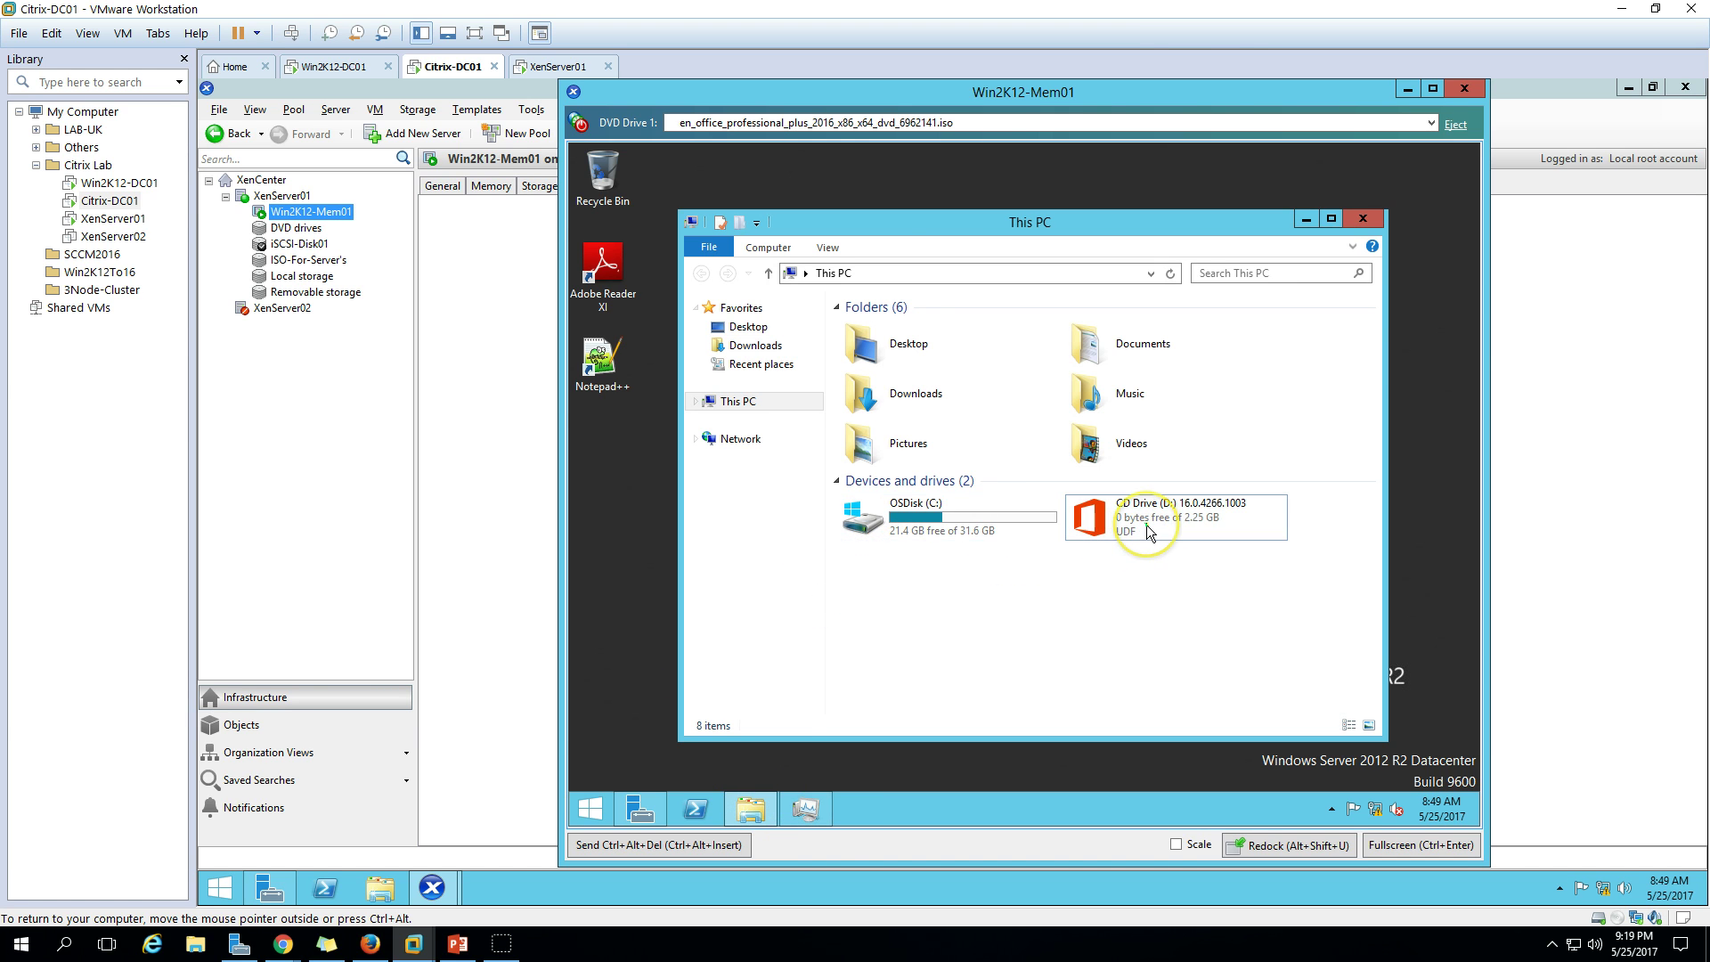
{"action": "left_click", "coordinate": [1147, 527]}
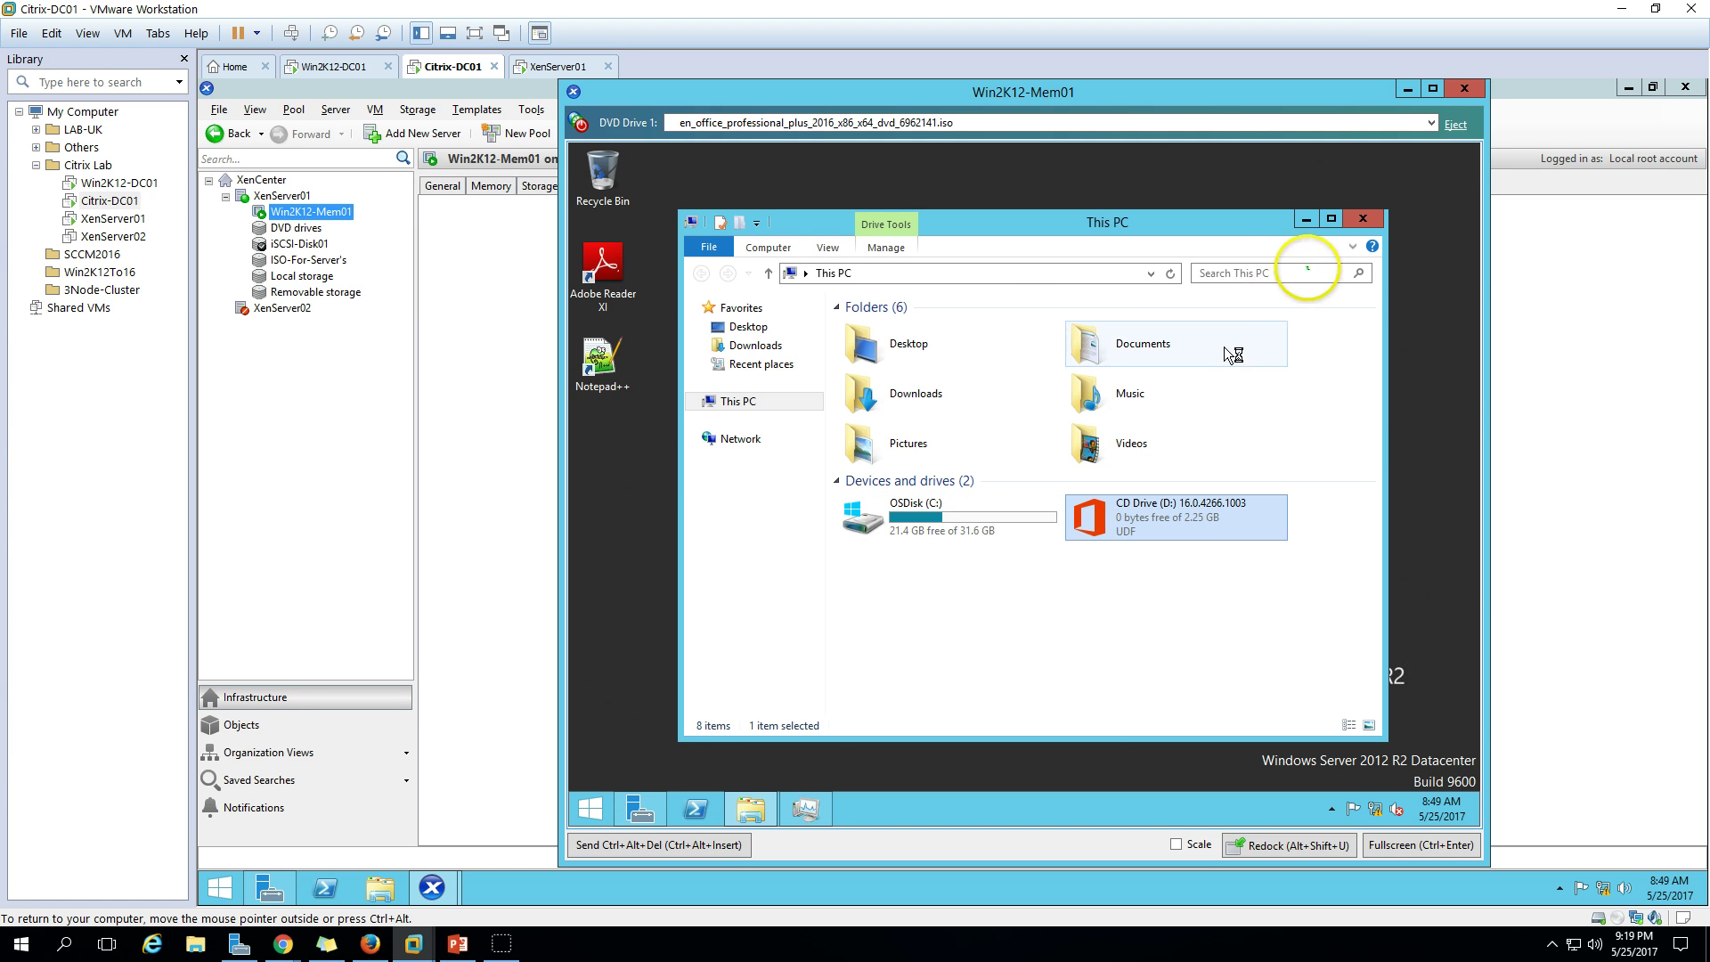
{"action": "left_click", "coordinate": [1306, 219]}
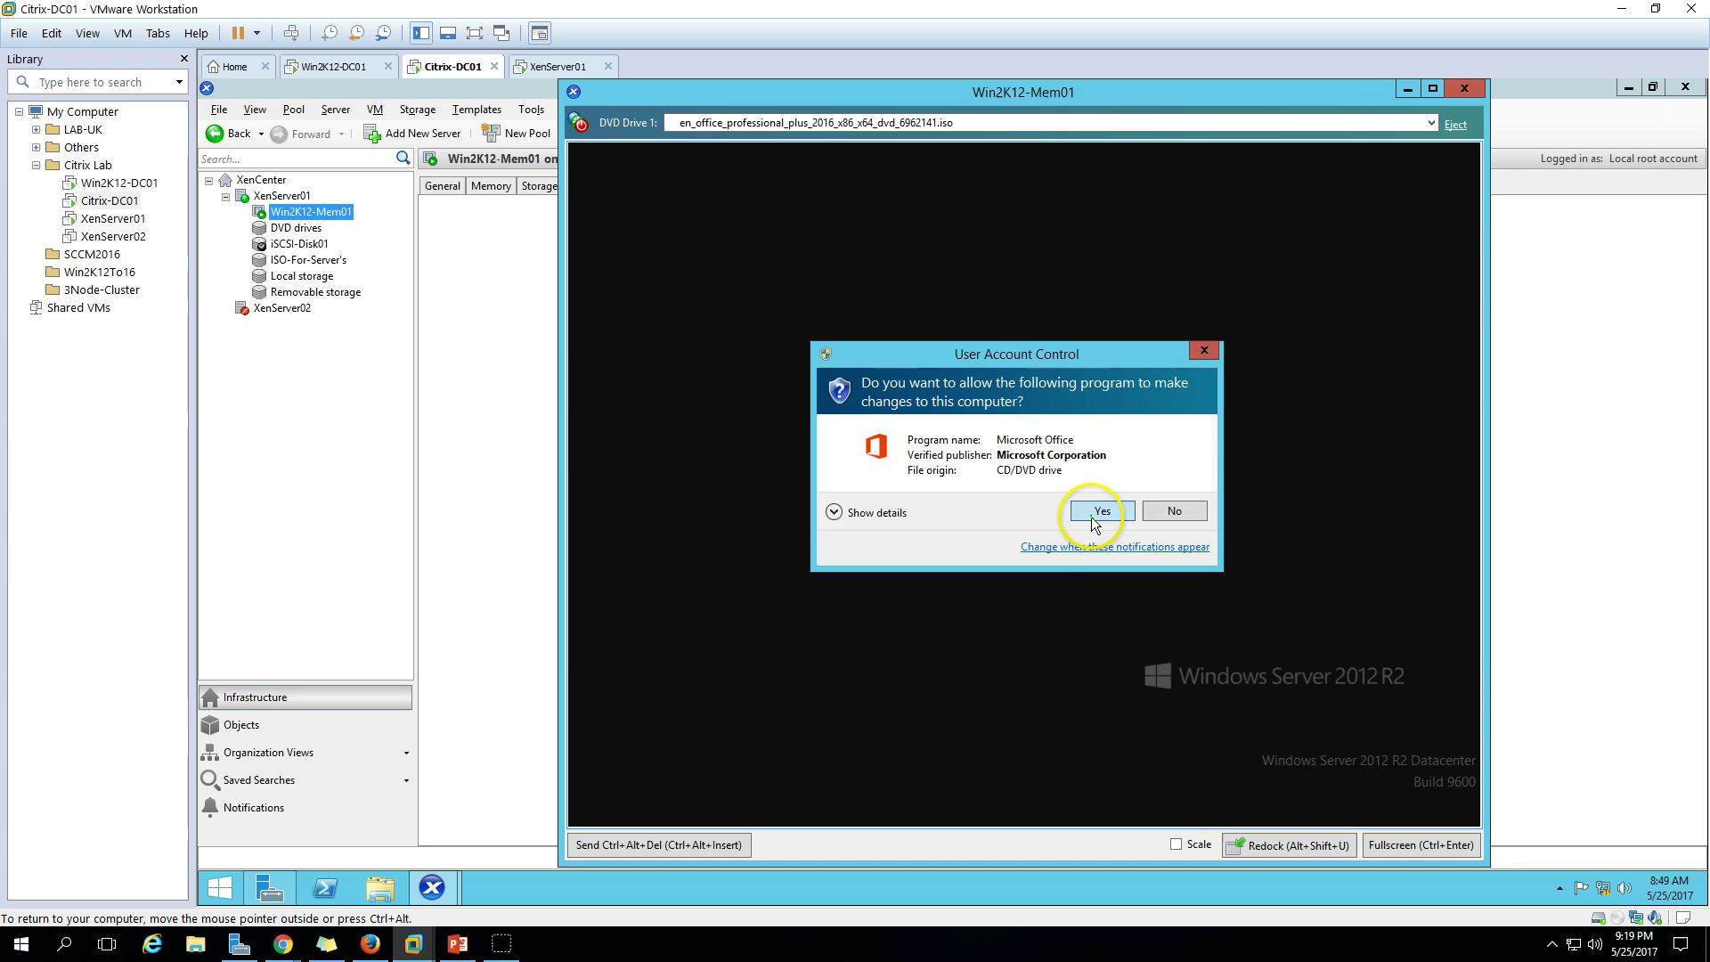
{"action": "left_click", "coordinate": [1094, 513]}
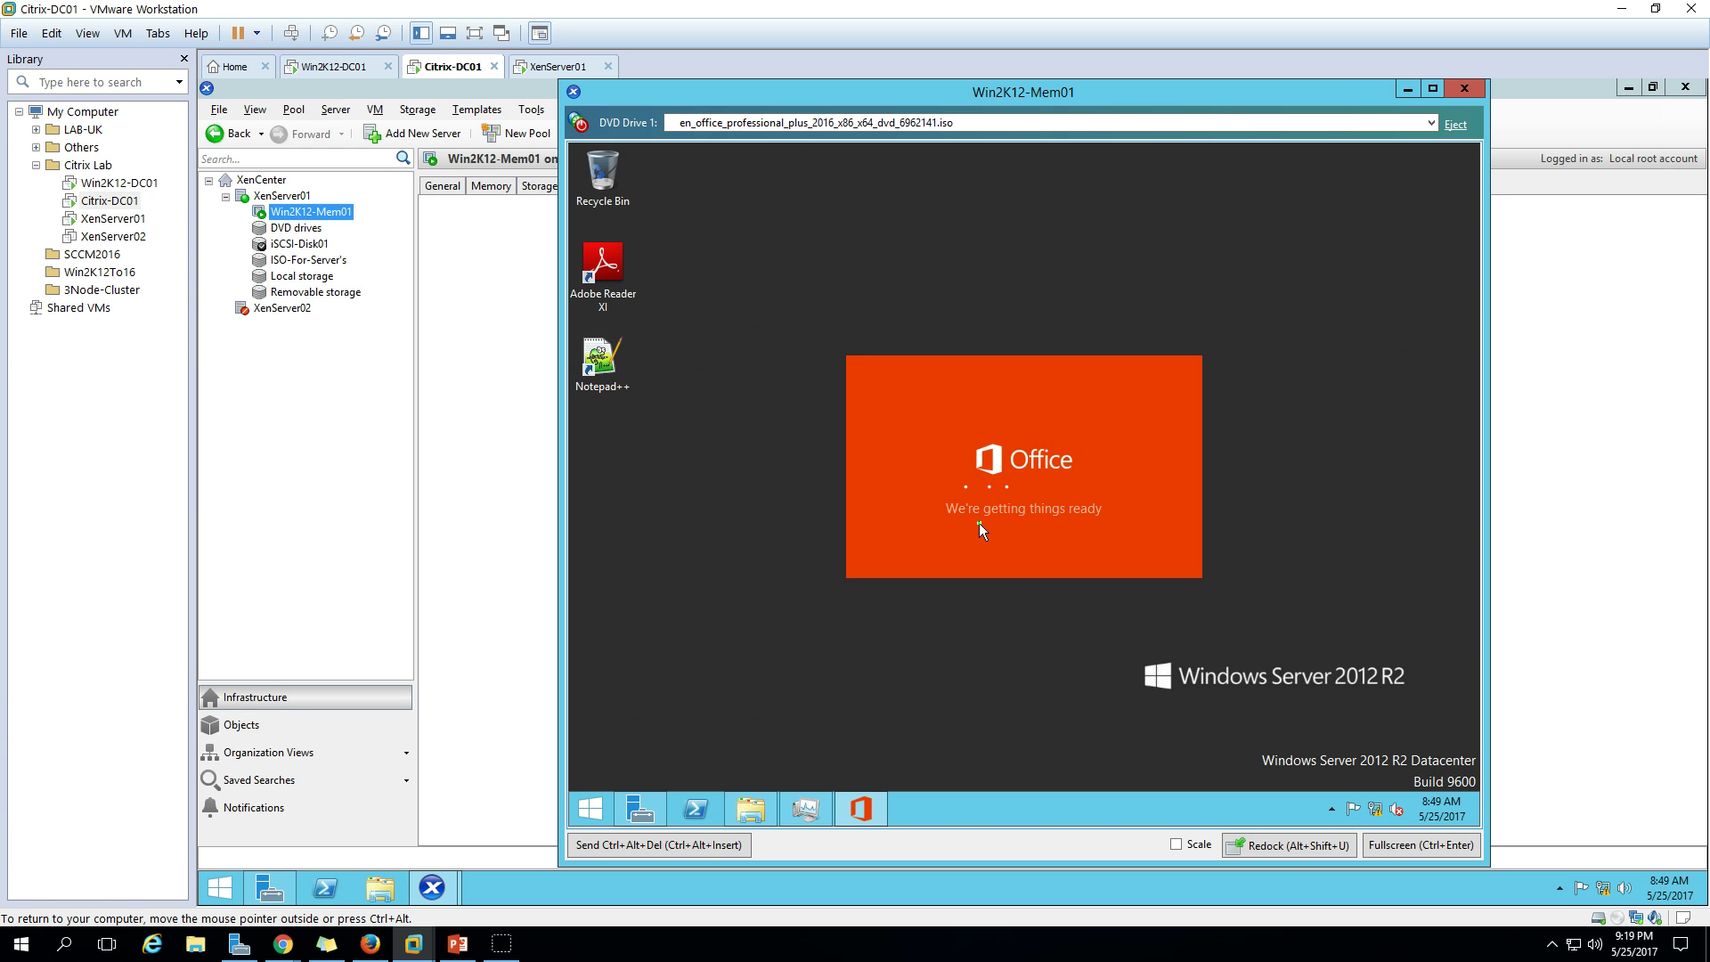
Work through the Office 2016 installer until 'Installing Office' shows, then return to the PowerPoint slide show.
{"action": "left_click", "coordinate": [950, 534]}
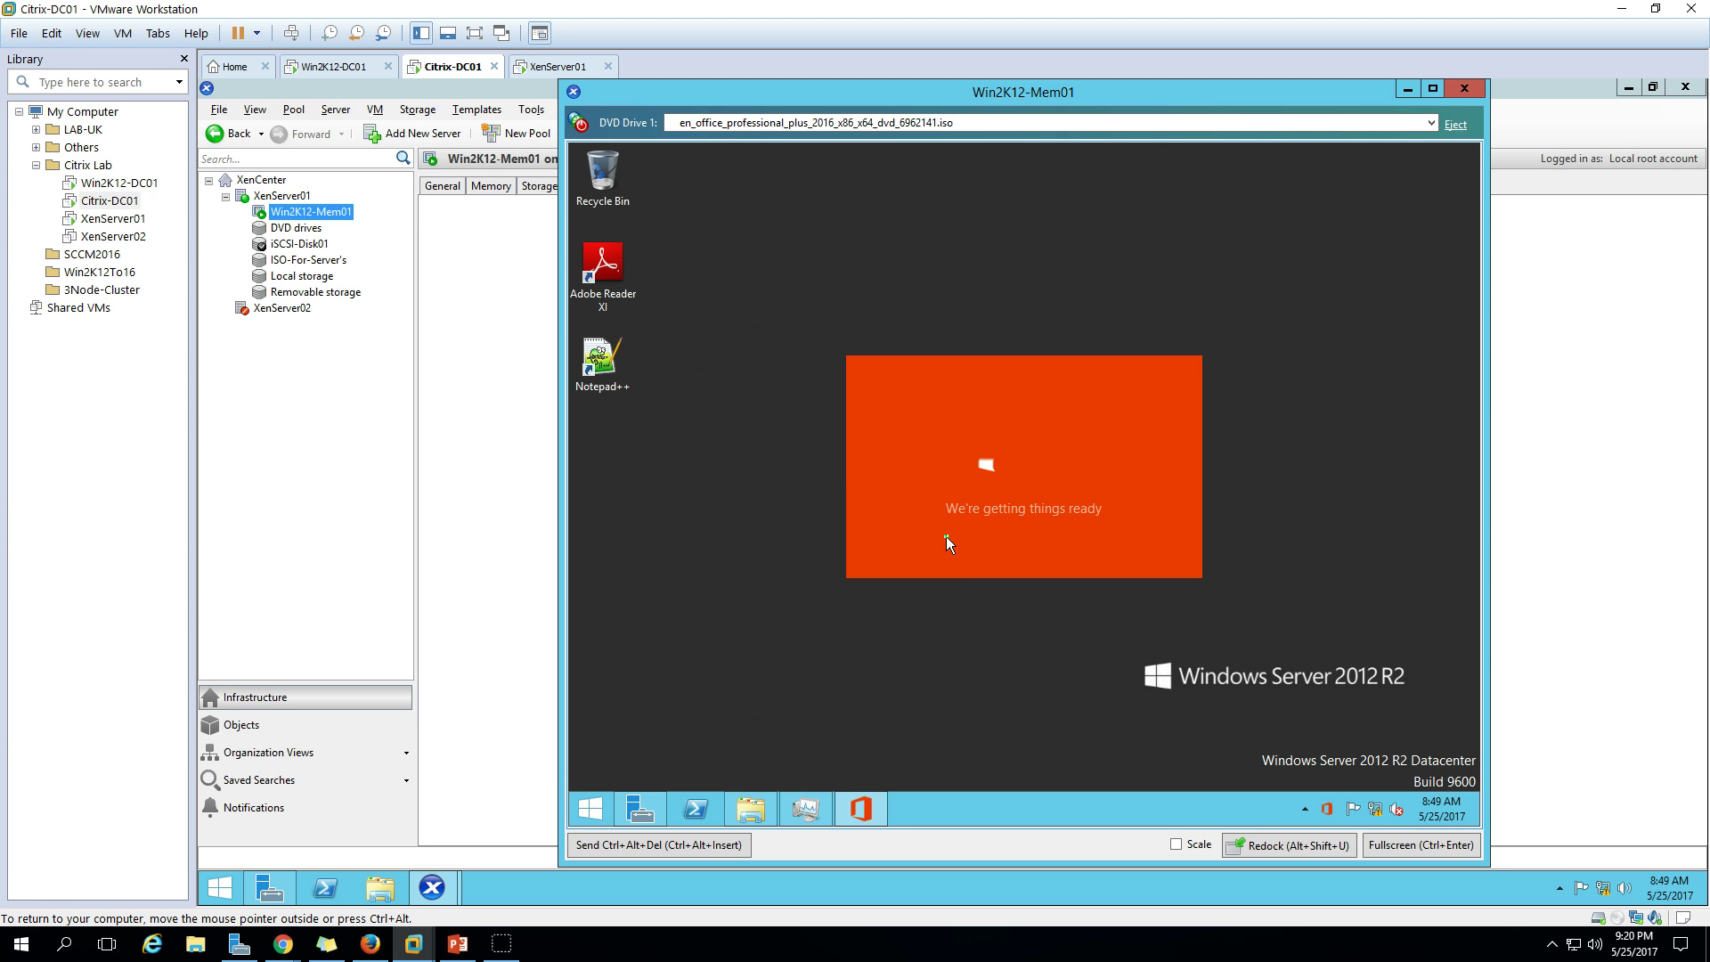
{"action": "left_click", "coordinate": [954, 543]}
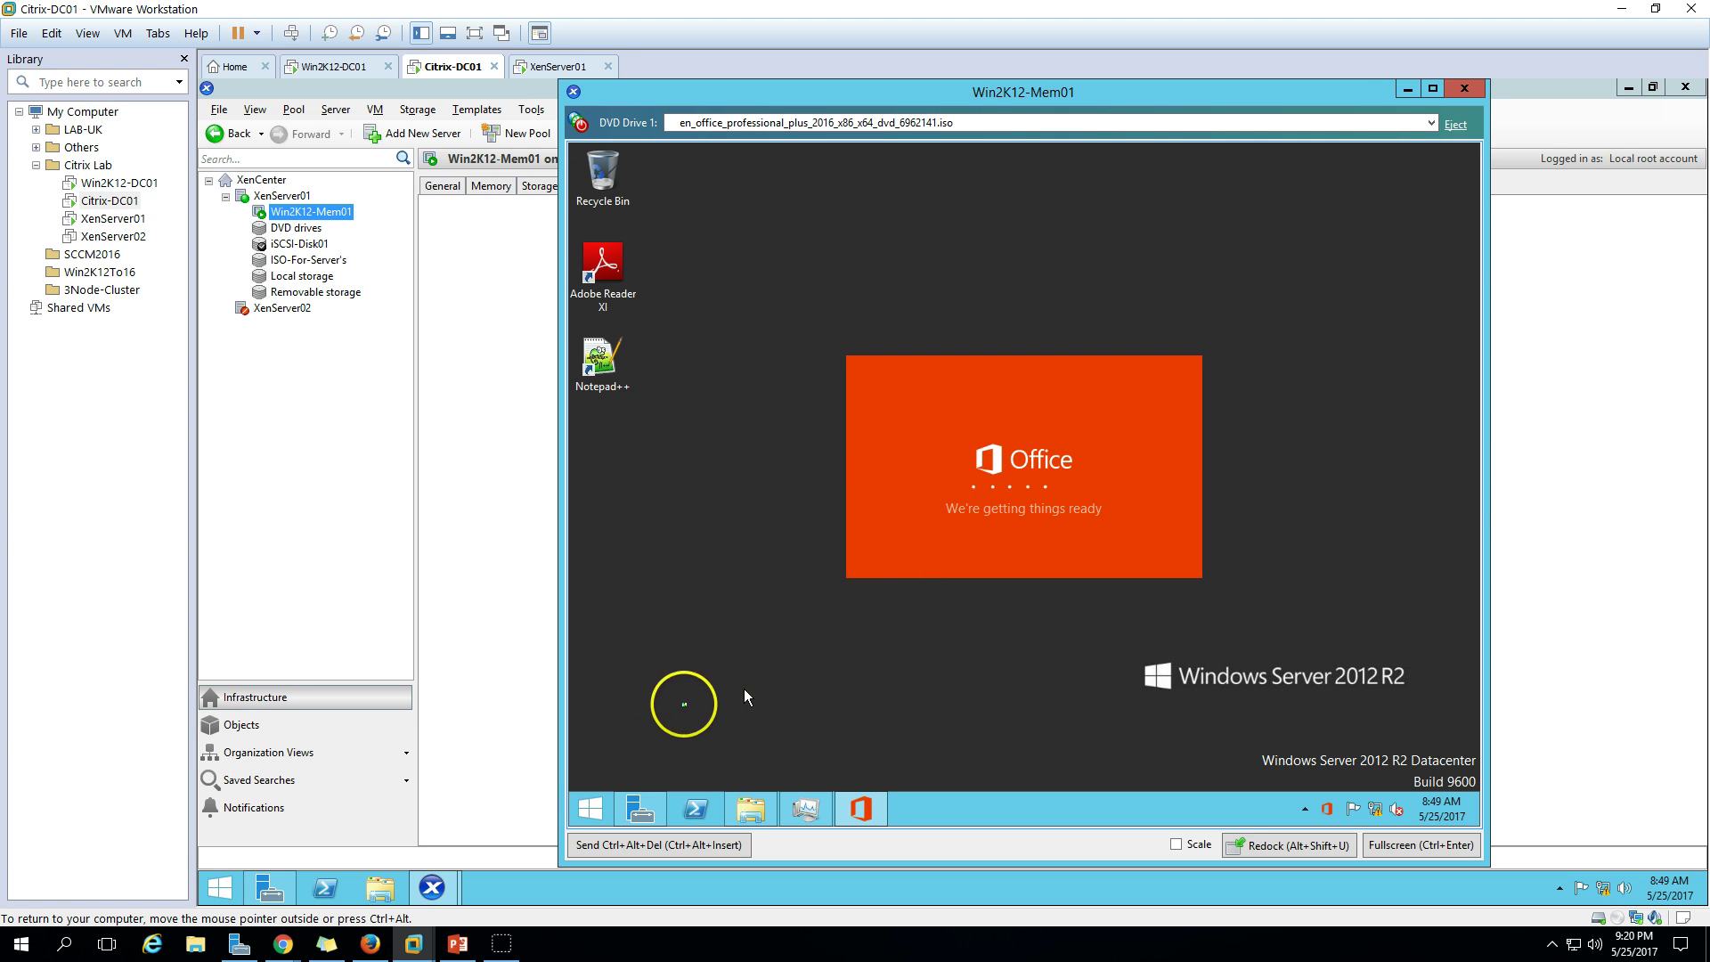
{"action": "left_click", "coordinate": [503, 946]}
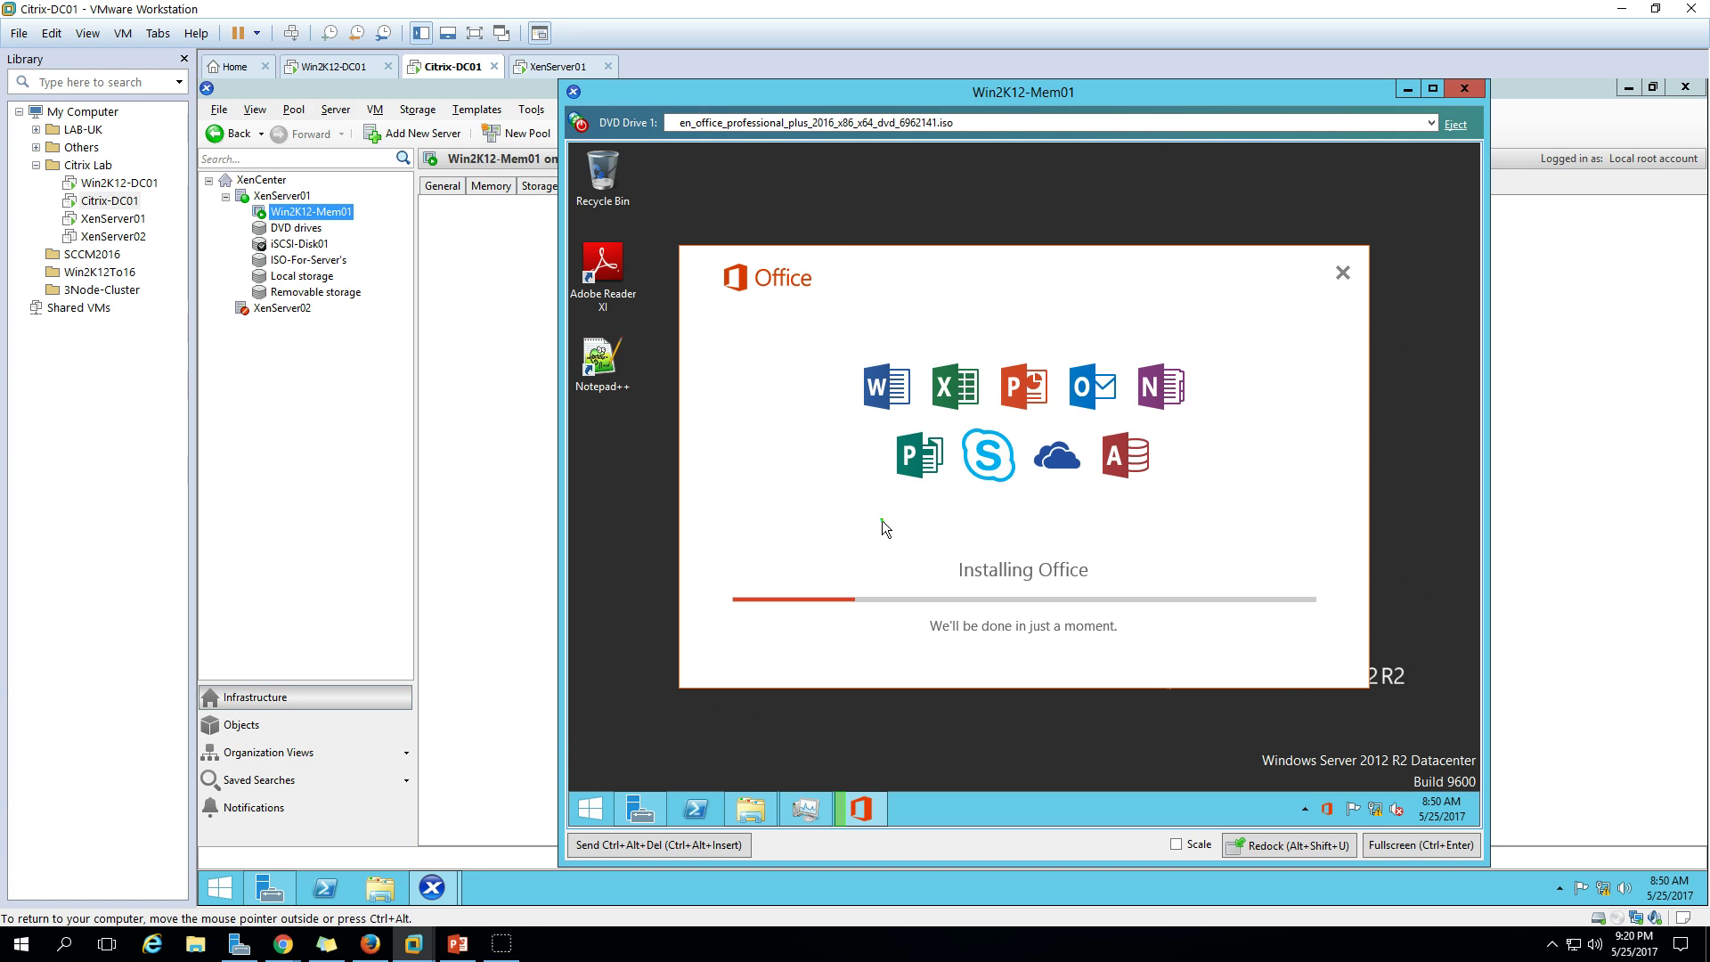
{"action": "left_click", "coordinate": [1006, 434]}
{"action": "left_click", "coordinate": [753, 523]}
{"action": "left_click", "coordinate": [901, 494]}
{"action": "left_click", "coordinate": [1336, 116]}
{"action": "left_click", "coordinate": [1015, 524]}
{"action": "left_click", "coordinate": [472, 948]}
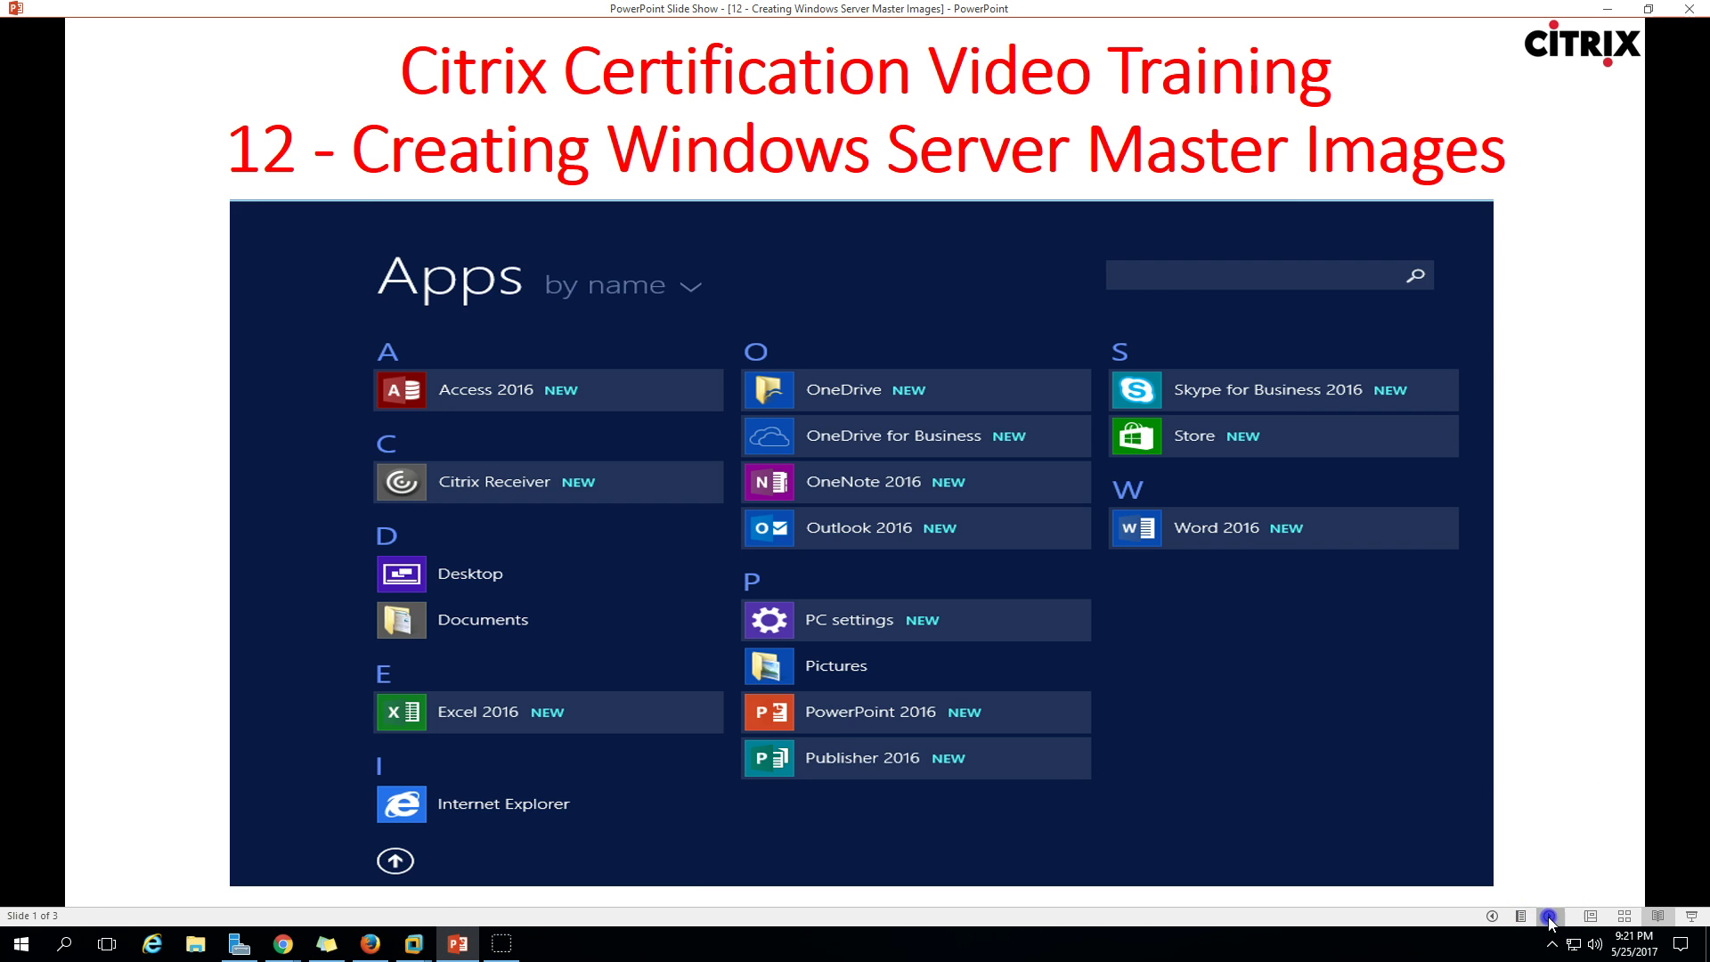
Page forward and back through the slides, ending on slide 3 of 3, the thank-you slide.
{"action": "left_click", "coordinate": [1550, 915]}
{"action": "left_click", "coordinate": [1550, 915]}
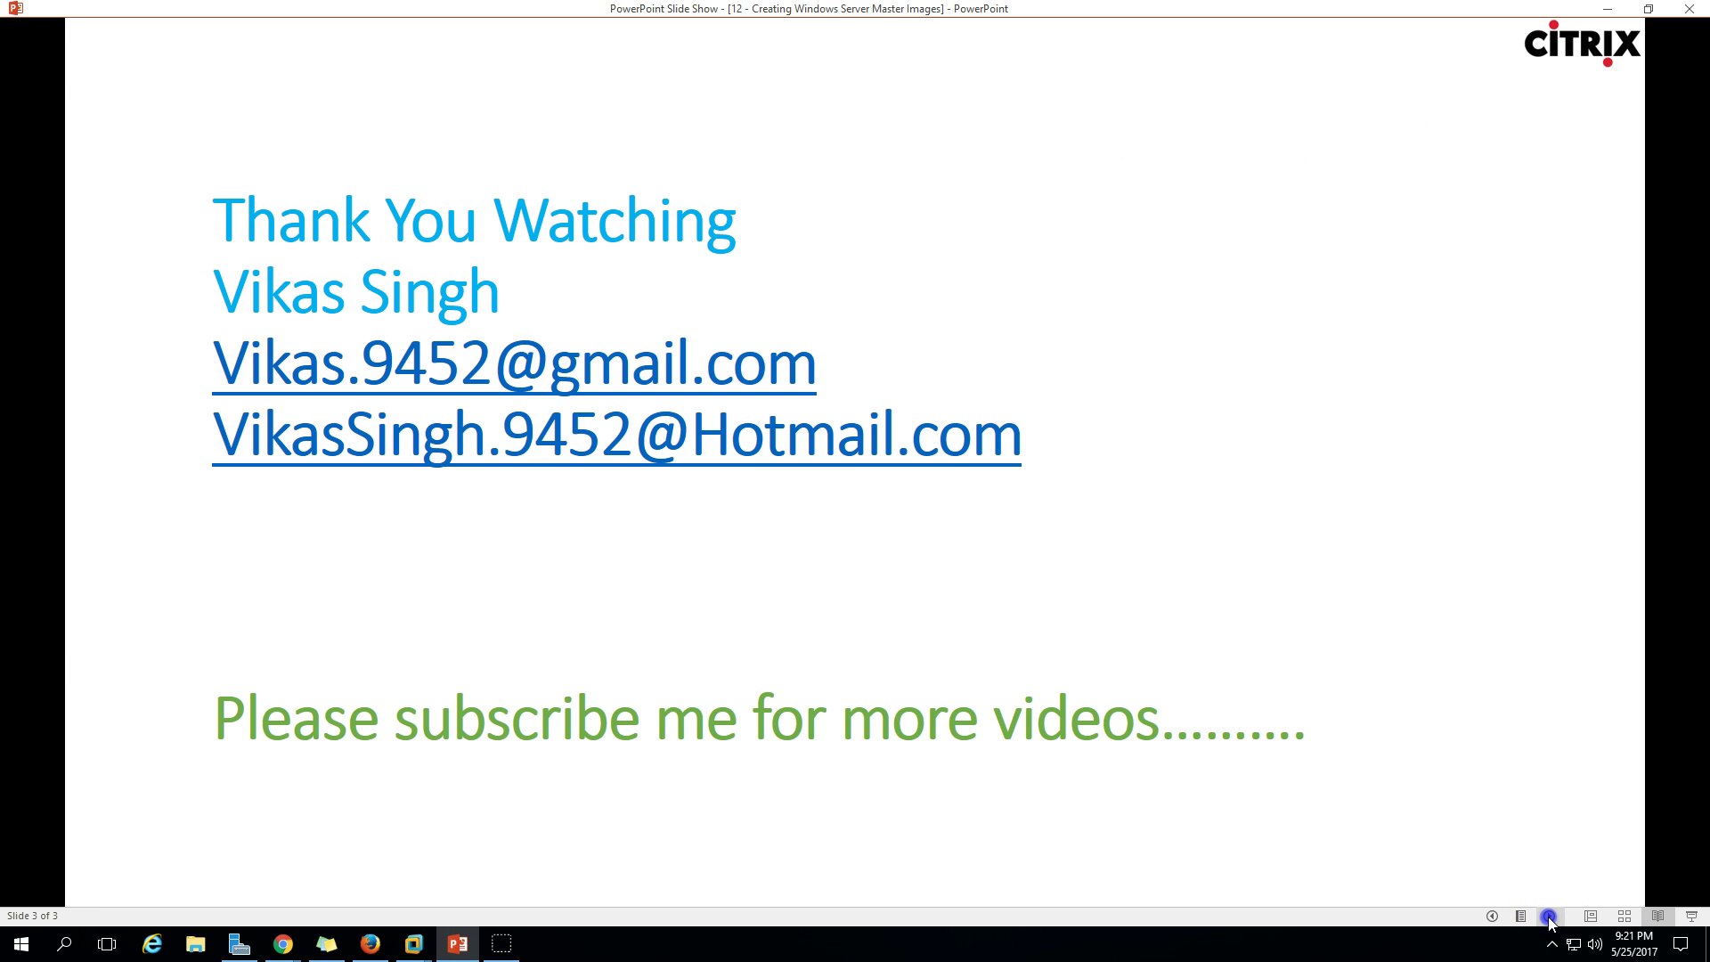
{"action": "left_click", "coordinate": [1492, 916]}
{"action": "left_click", "coordinate": [1493, 916]}
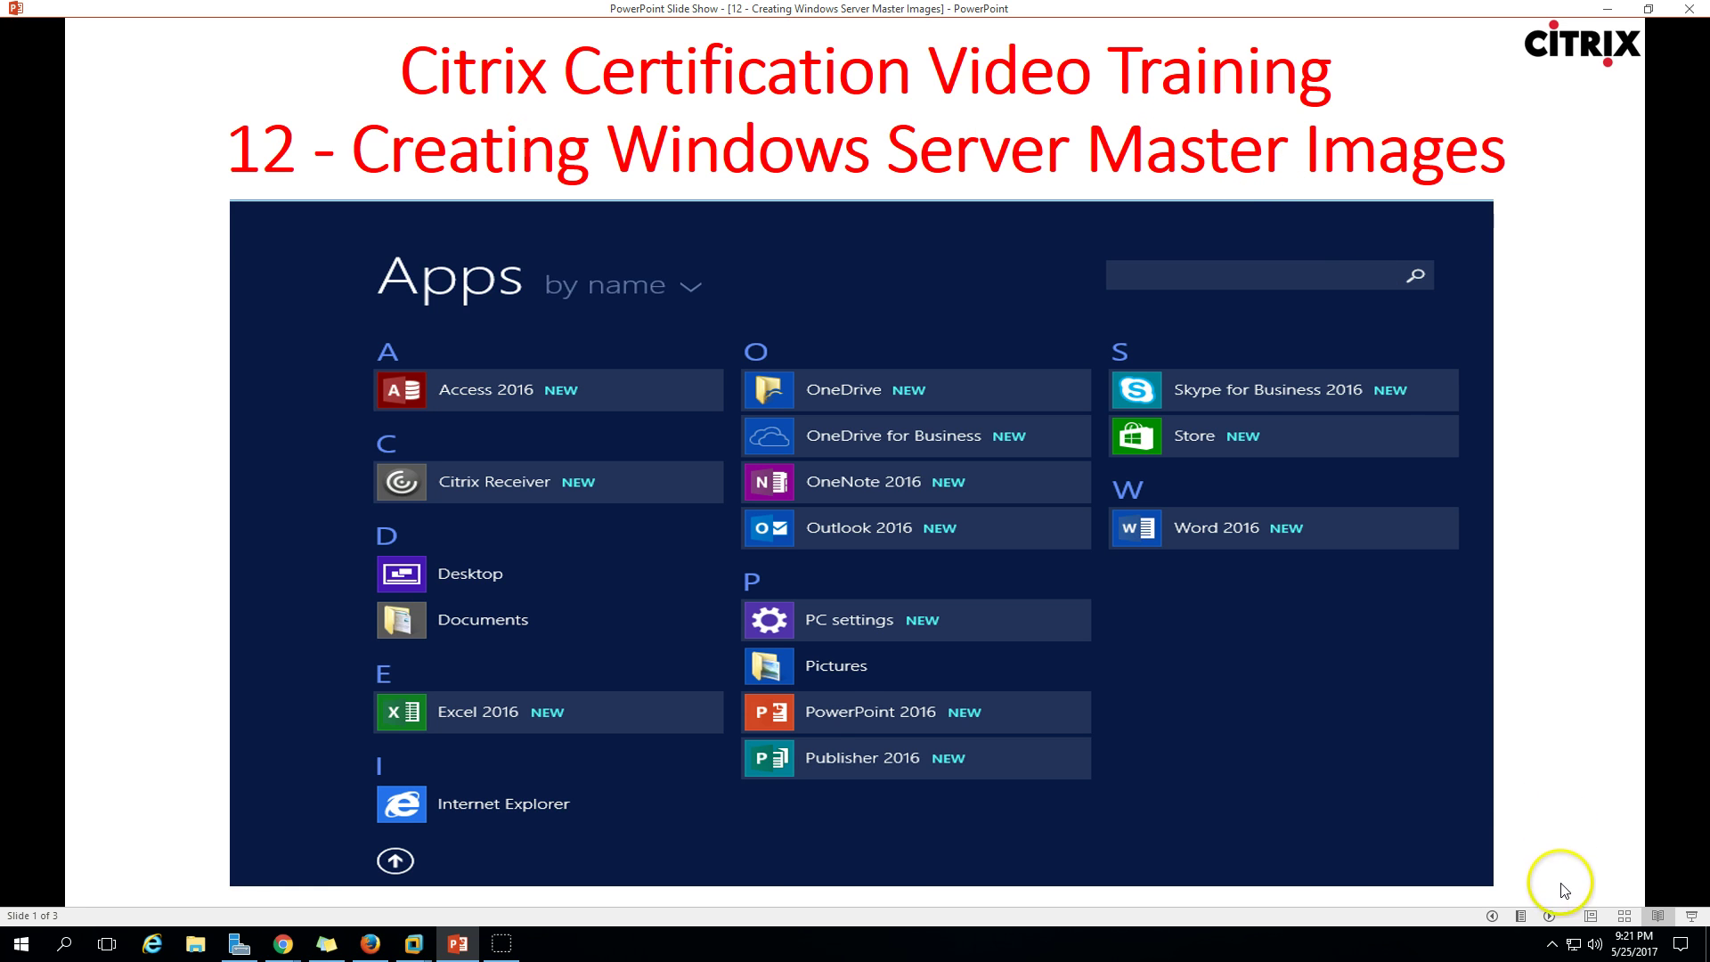
{"action": "left_click", "coordinate": [1550, 915]}
{"action": "left_click", "coordinate": [1549, 915]}
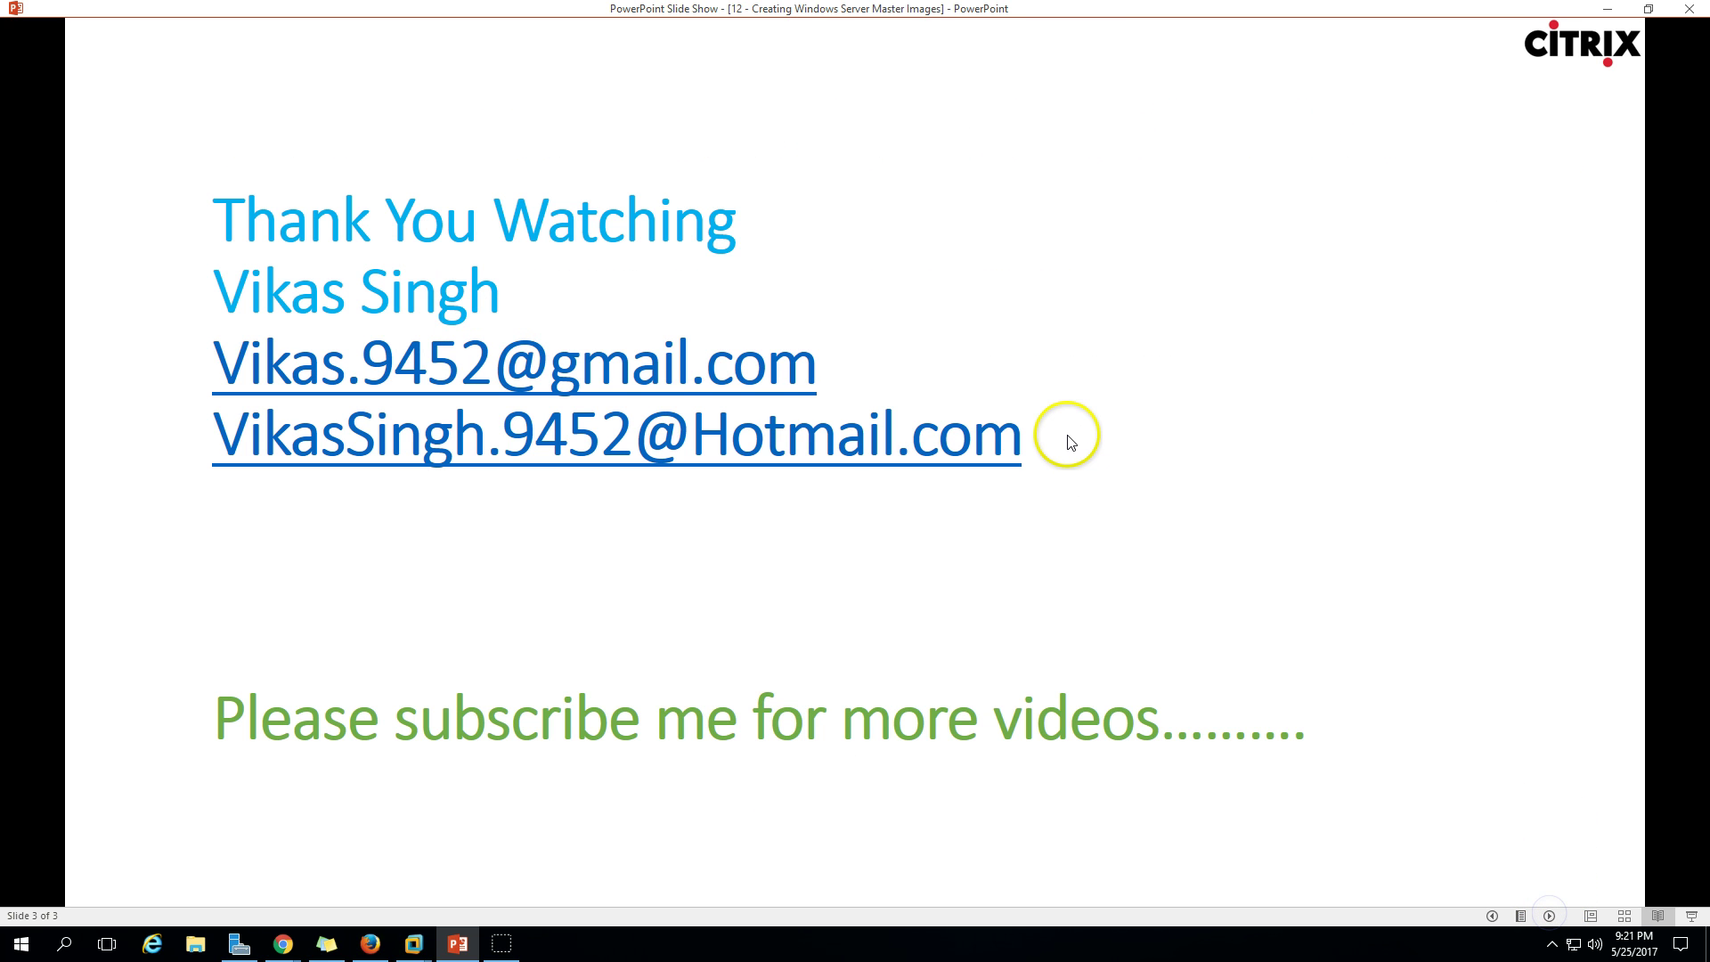